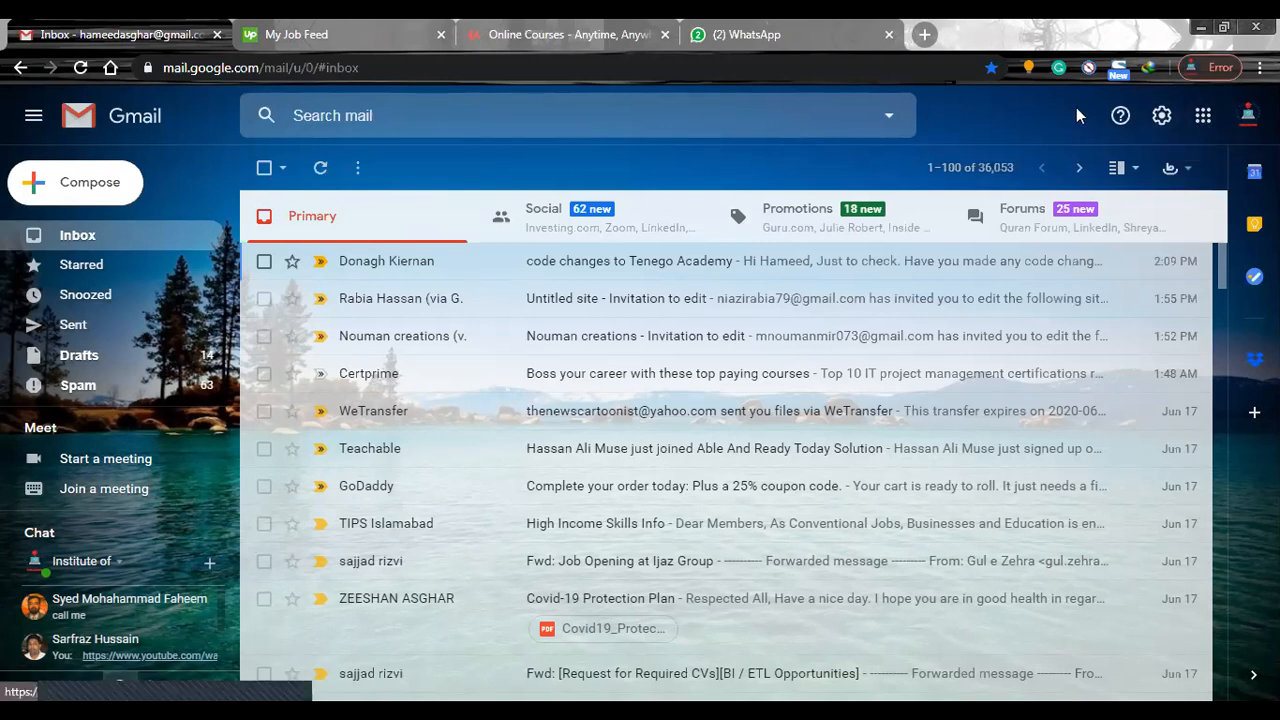
# Switch from Gmail to Google Drive and create a new blank Google Sites website.
pyautogui.click(1204, 120)
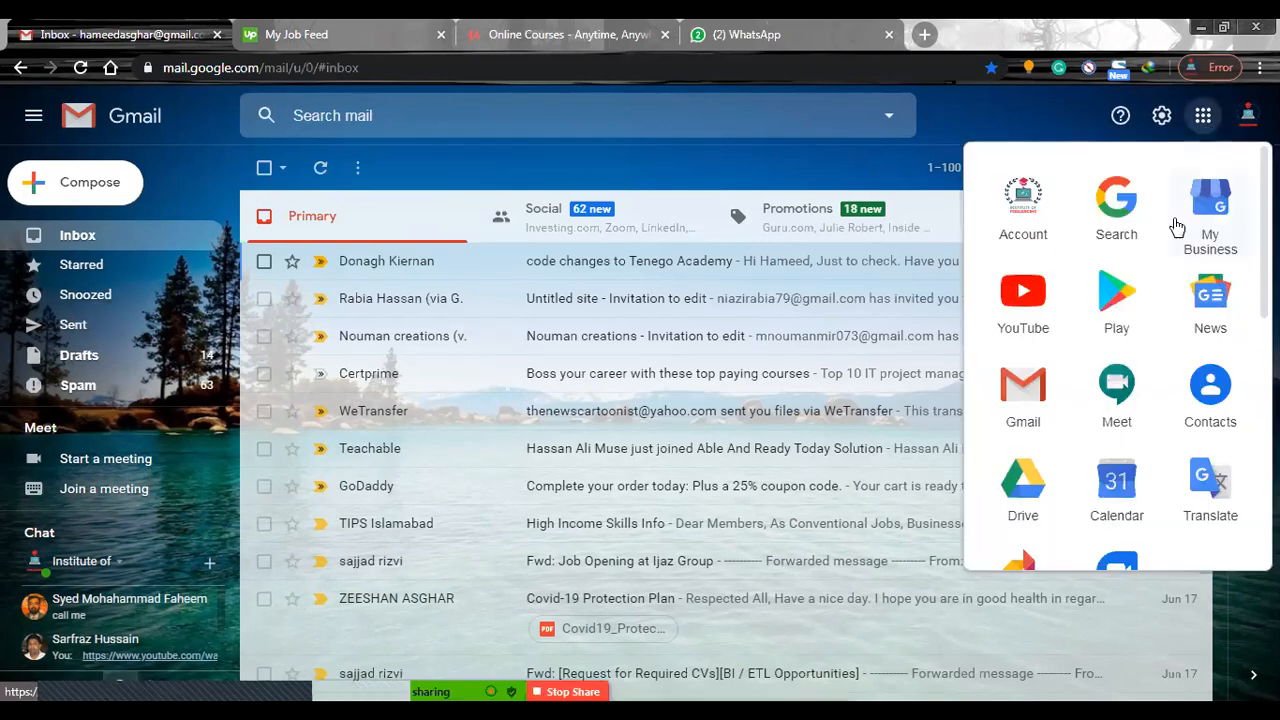
pyautogui.click(1030, 497)
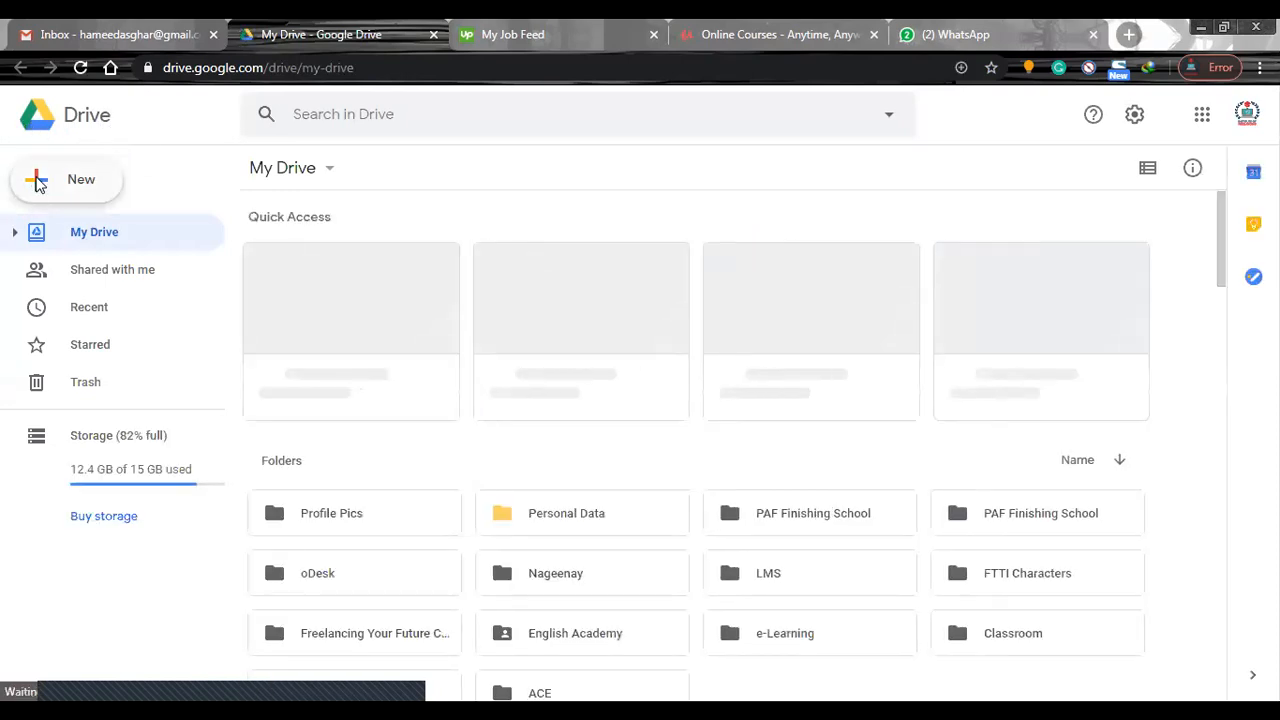
pyautogui.click(38, 184)
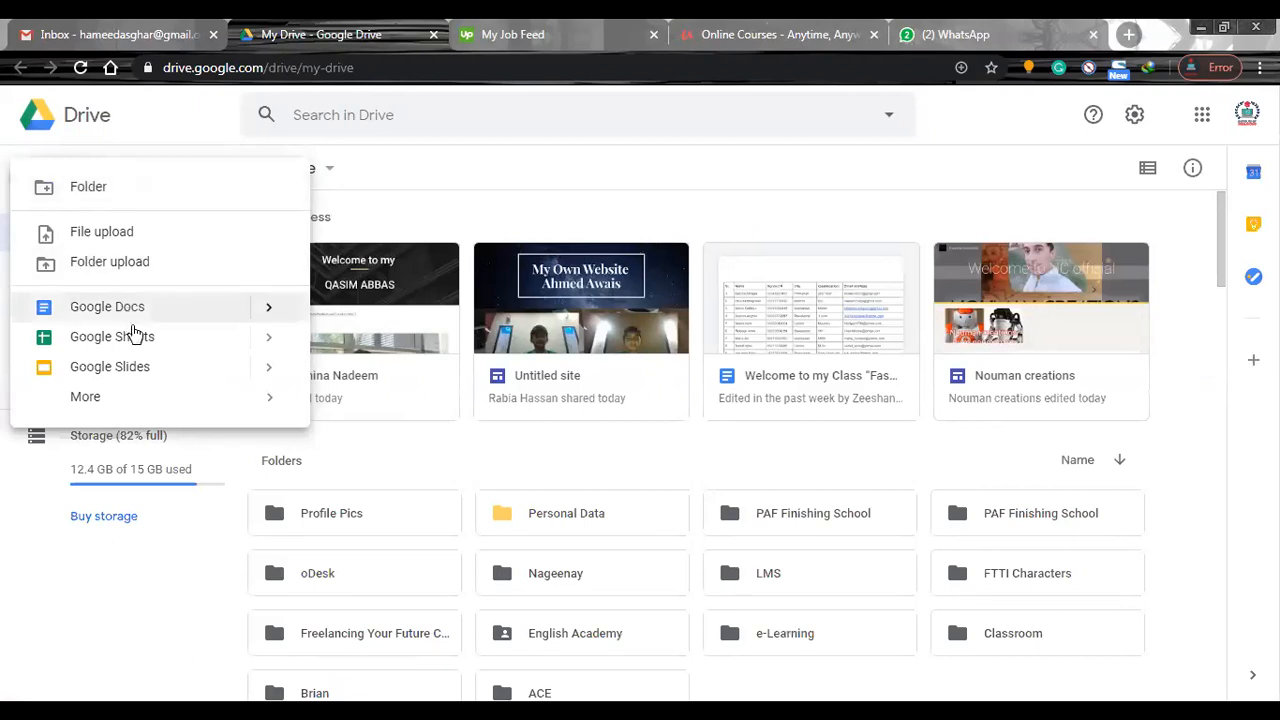
pyautogui.moveTo(95, 412)
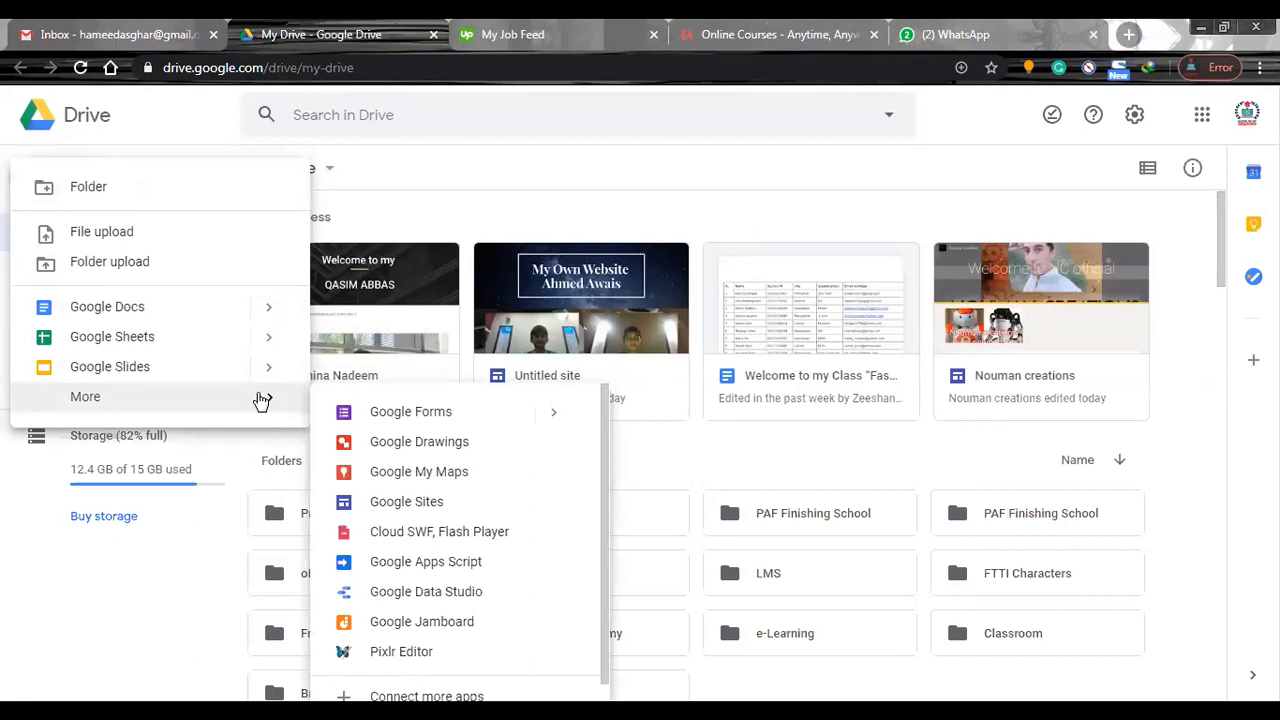
pyautogui.click(447, 512)
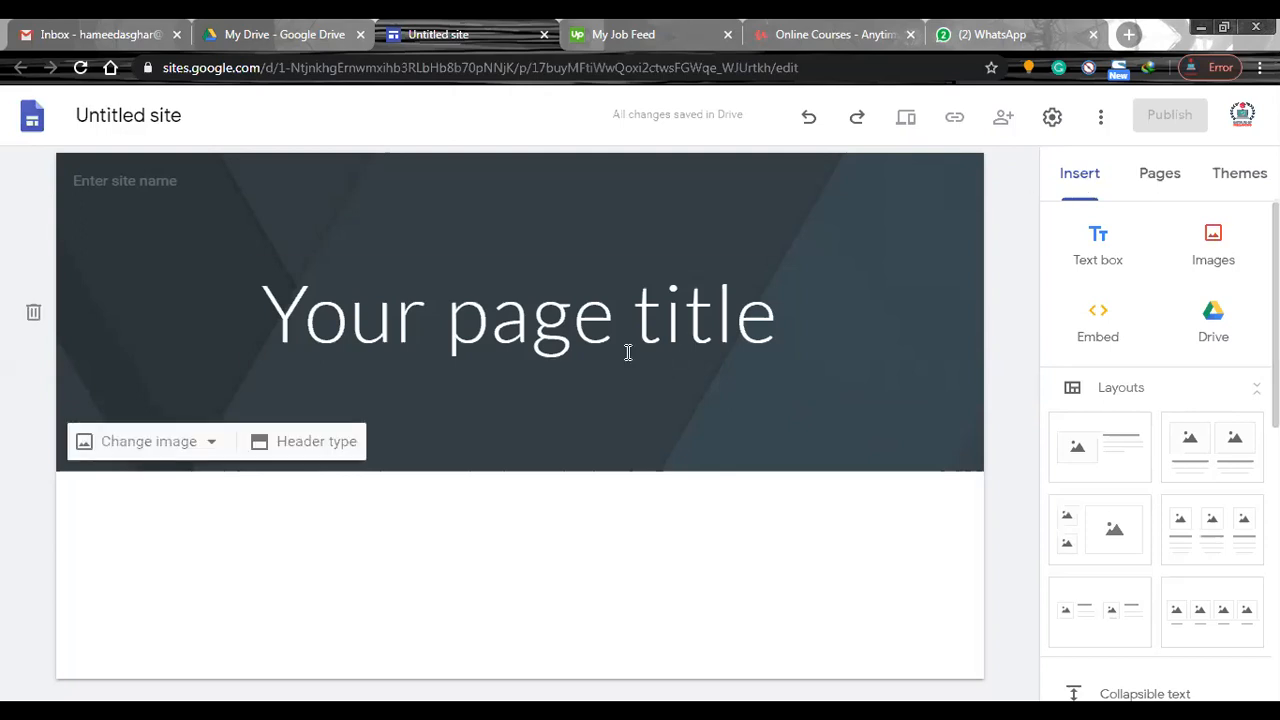
# Replace the placeholder page title in the header with "Welcome to my Website".
pyautogui.click(570, 336)
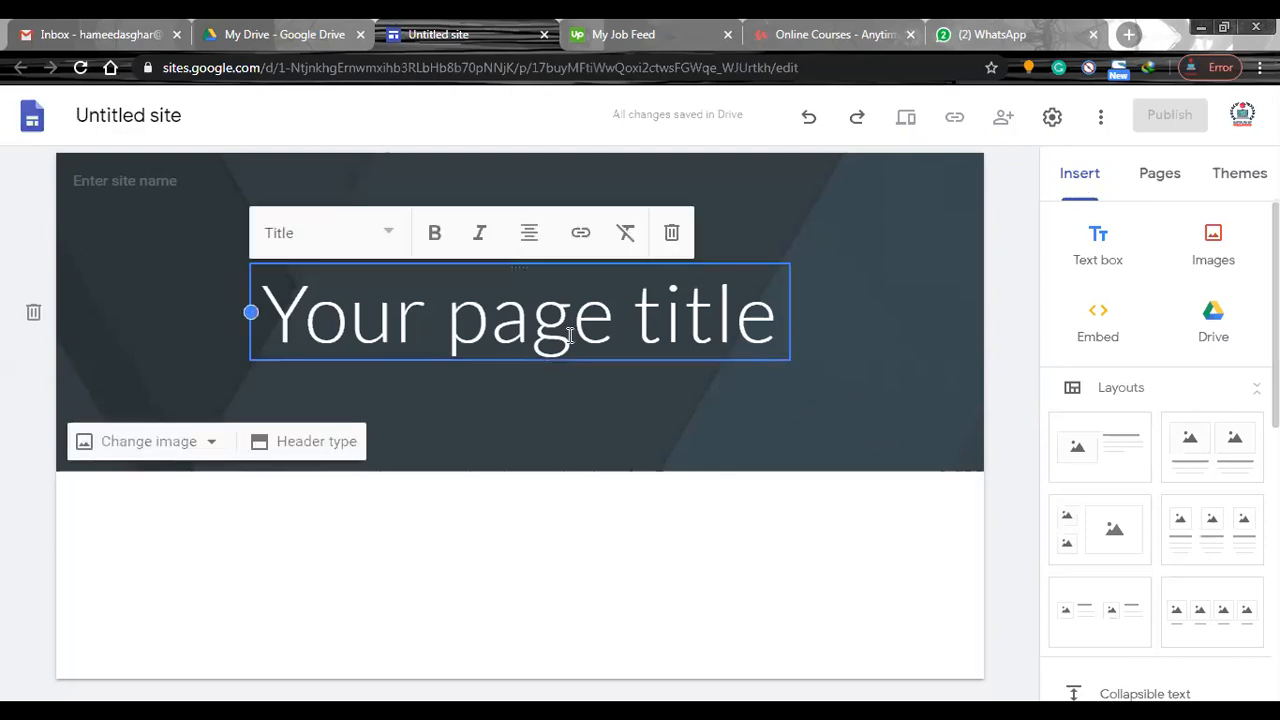
pyautogui.moveTo(285, 313); pyautogui.dragTo(771, 316)
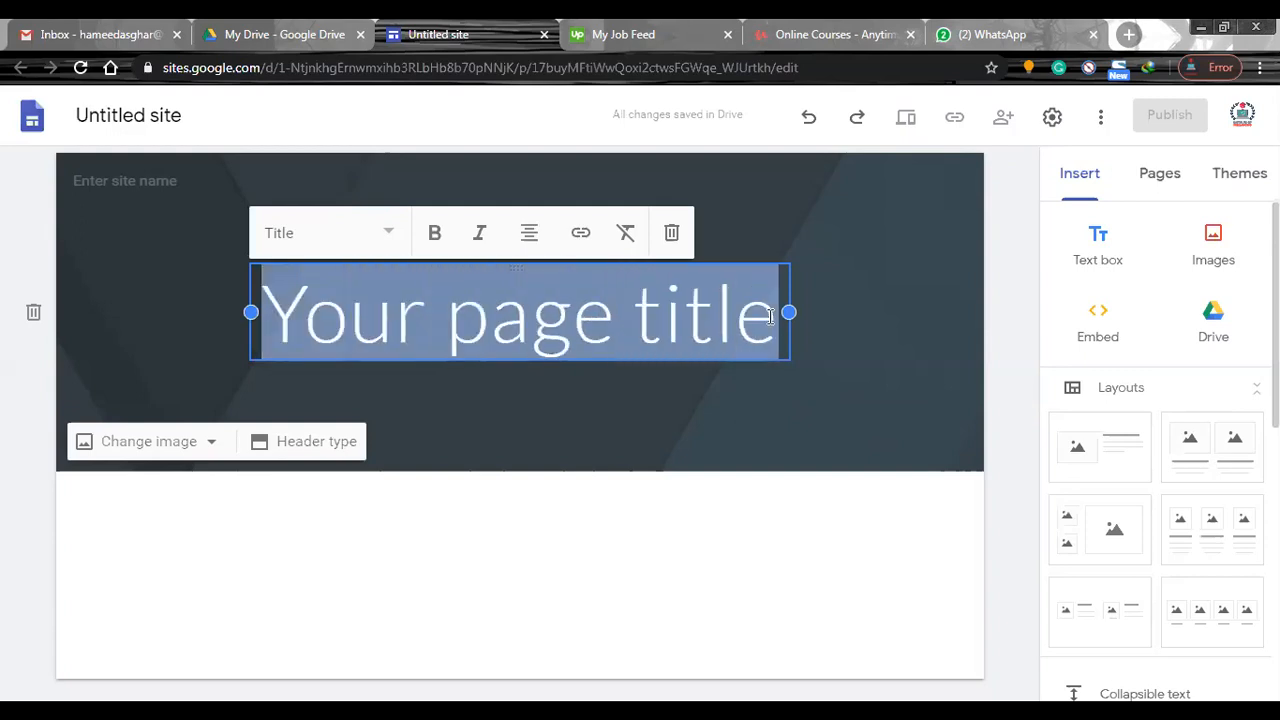
pyautogui.write('Welcome')
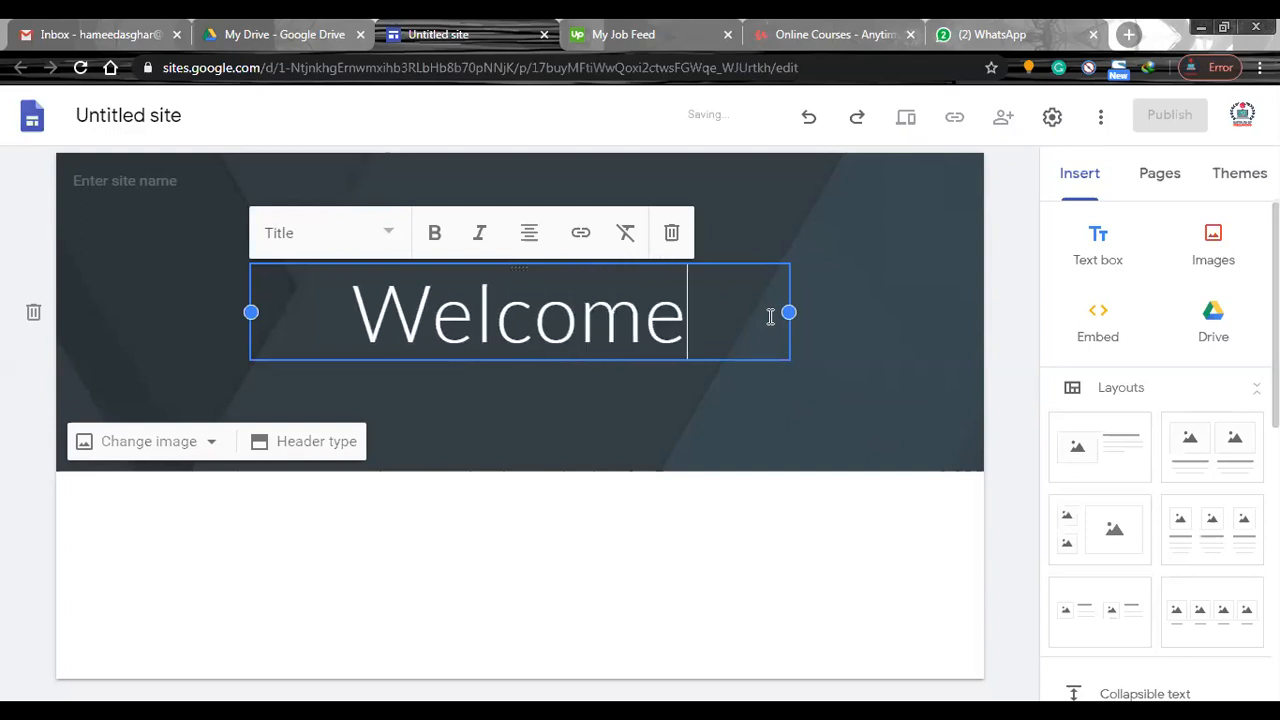
pyautogui.write(' to my ')
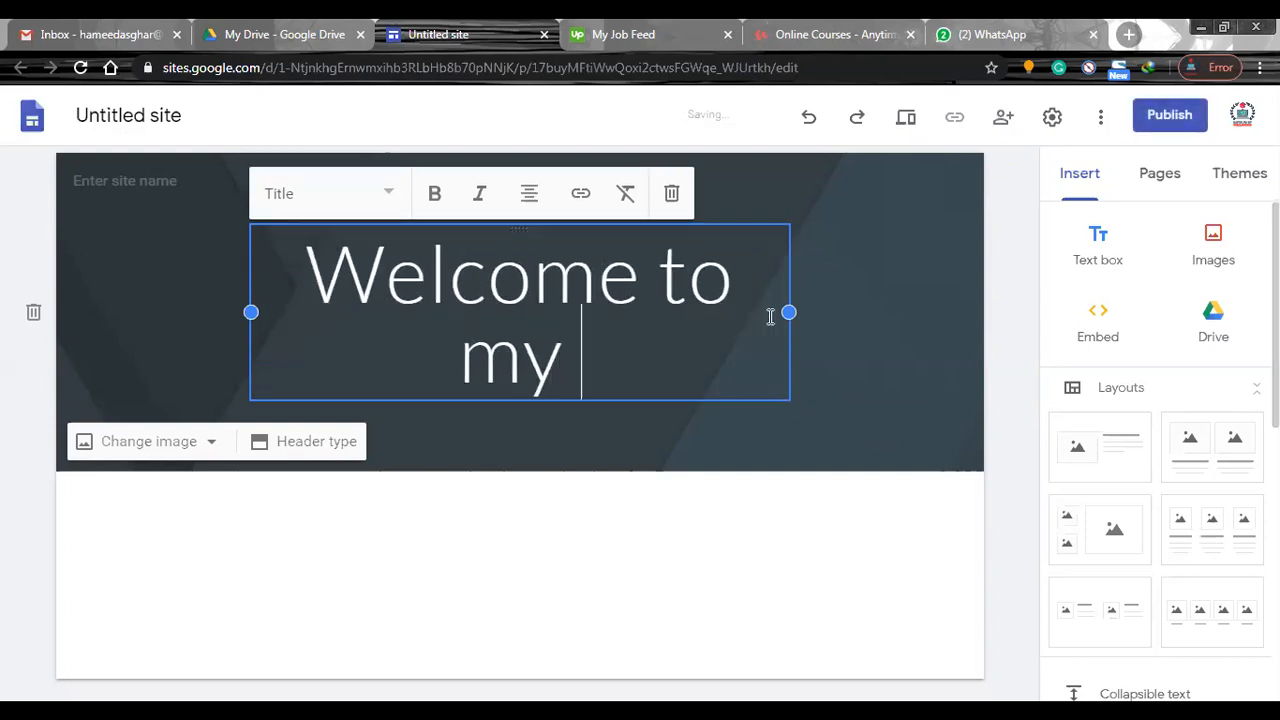
pyautogui.write('website')
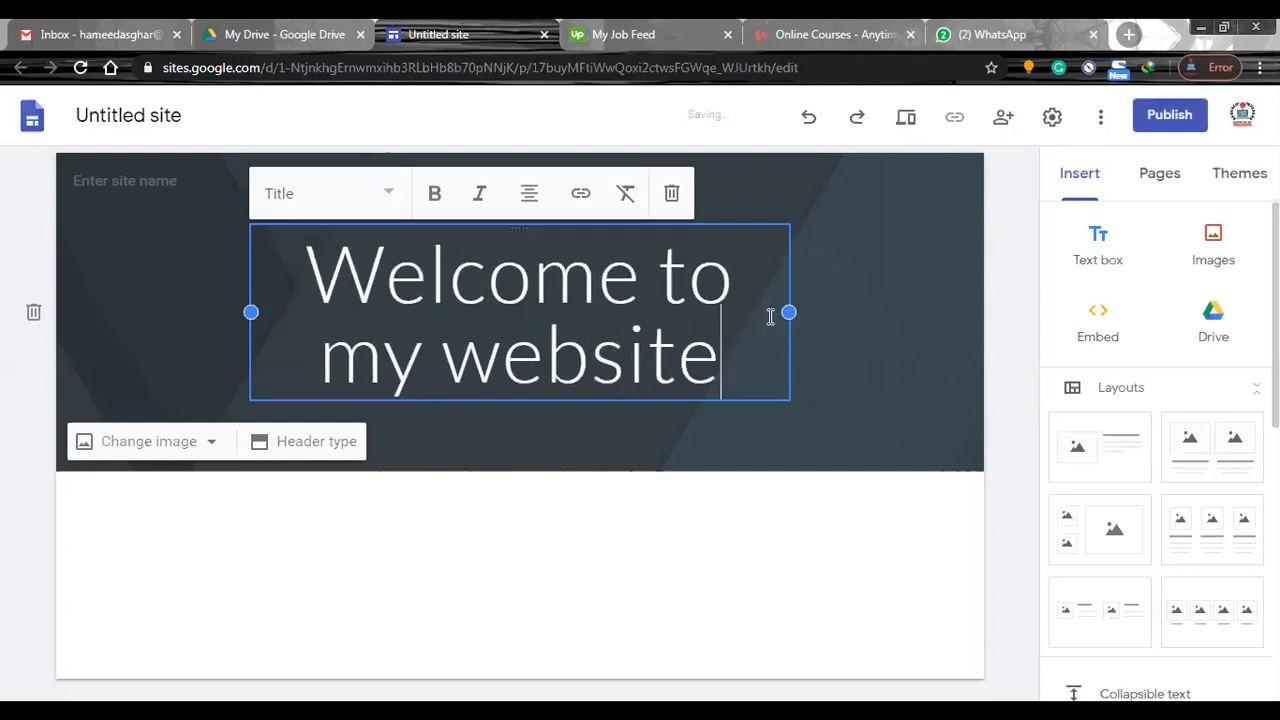
pyautogui.hotkey('ctrl', 'Left')
pyautogui.hotkey('shift', 'Right')
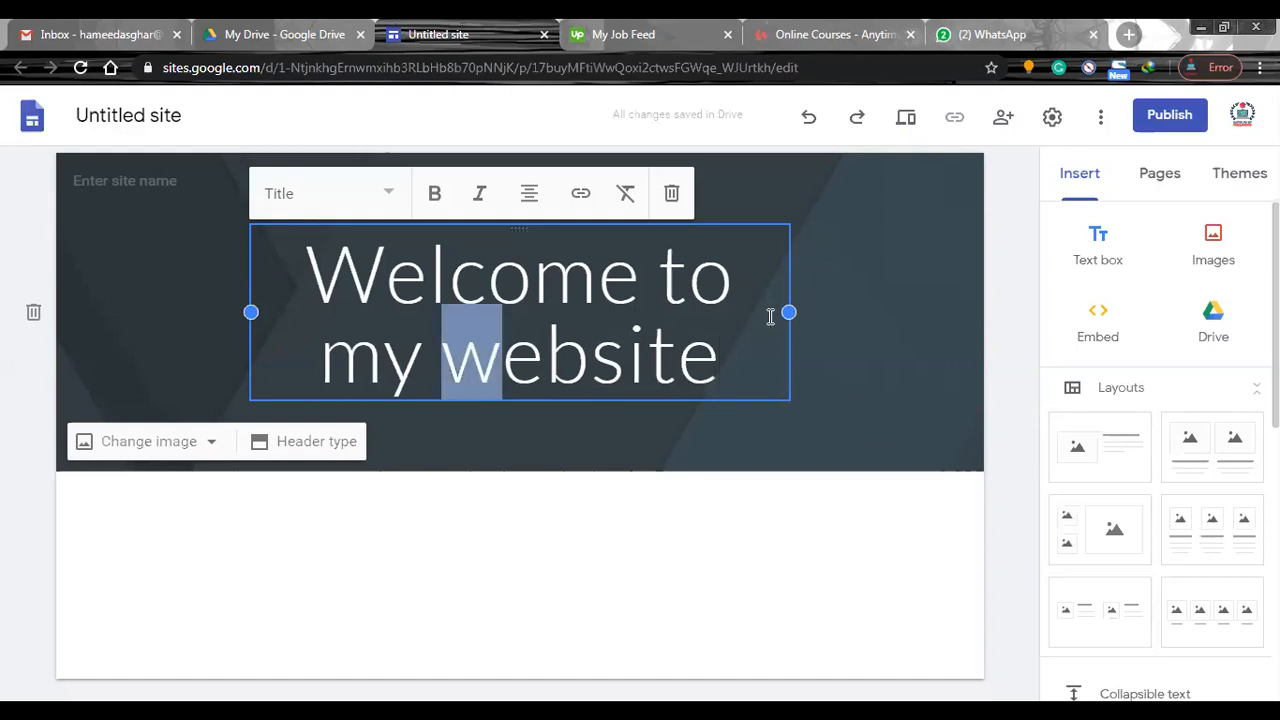
pyautogui.write('W')
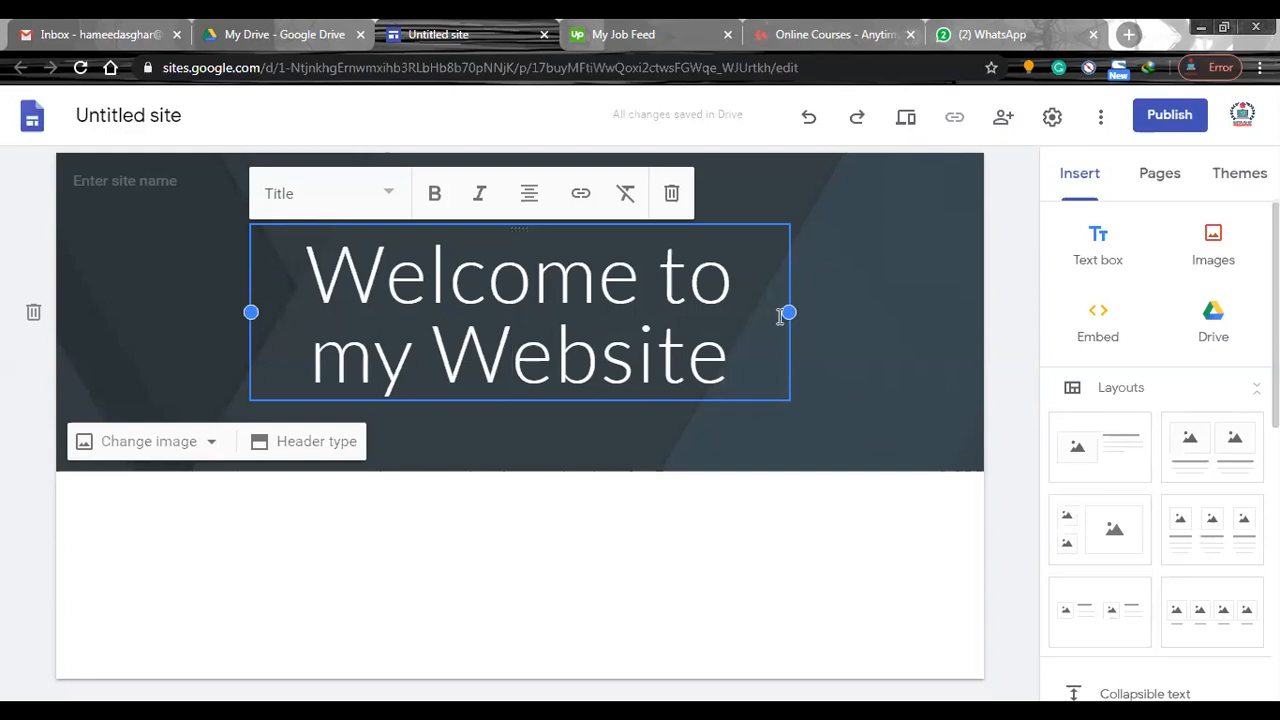
pyautogui.moveTo(749, 366); pyautogui.dragTo(275, 266)
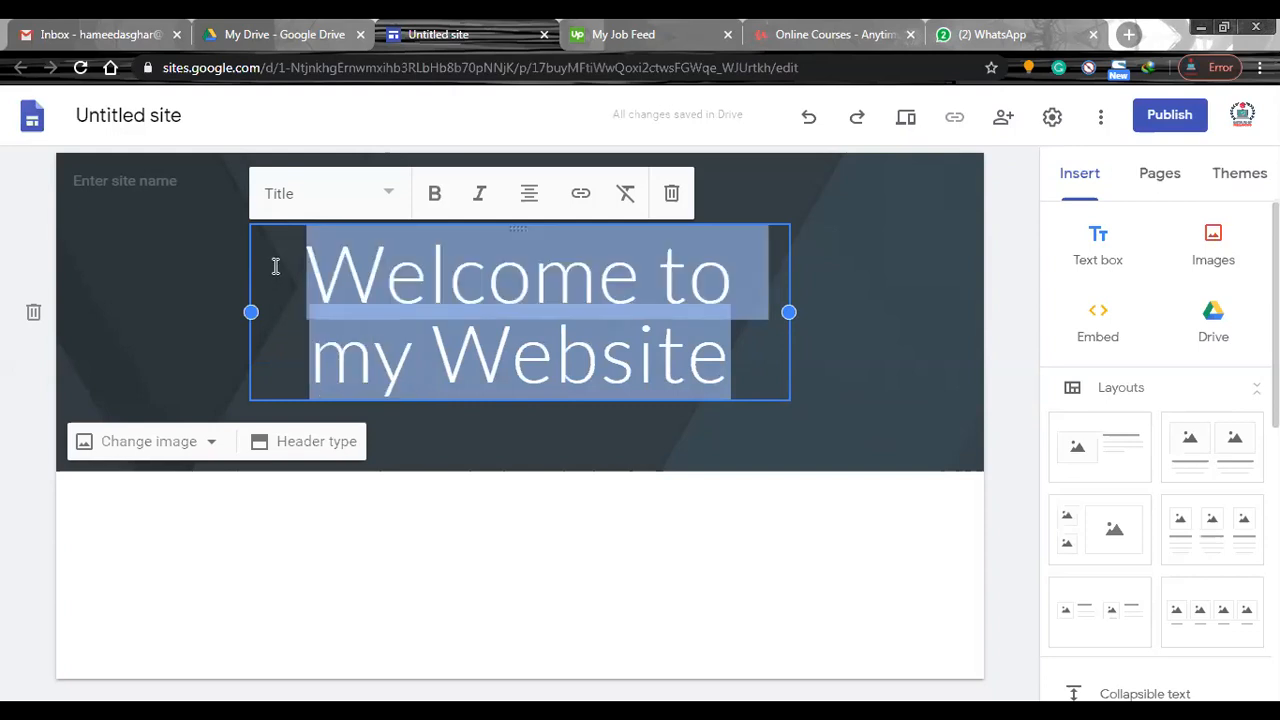
pyautogui.click(390, 196)
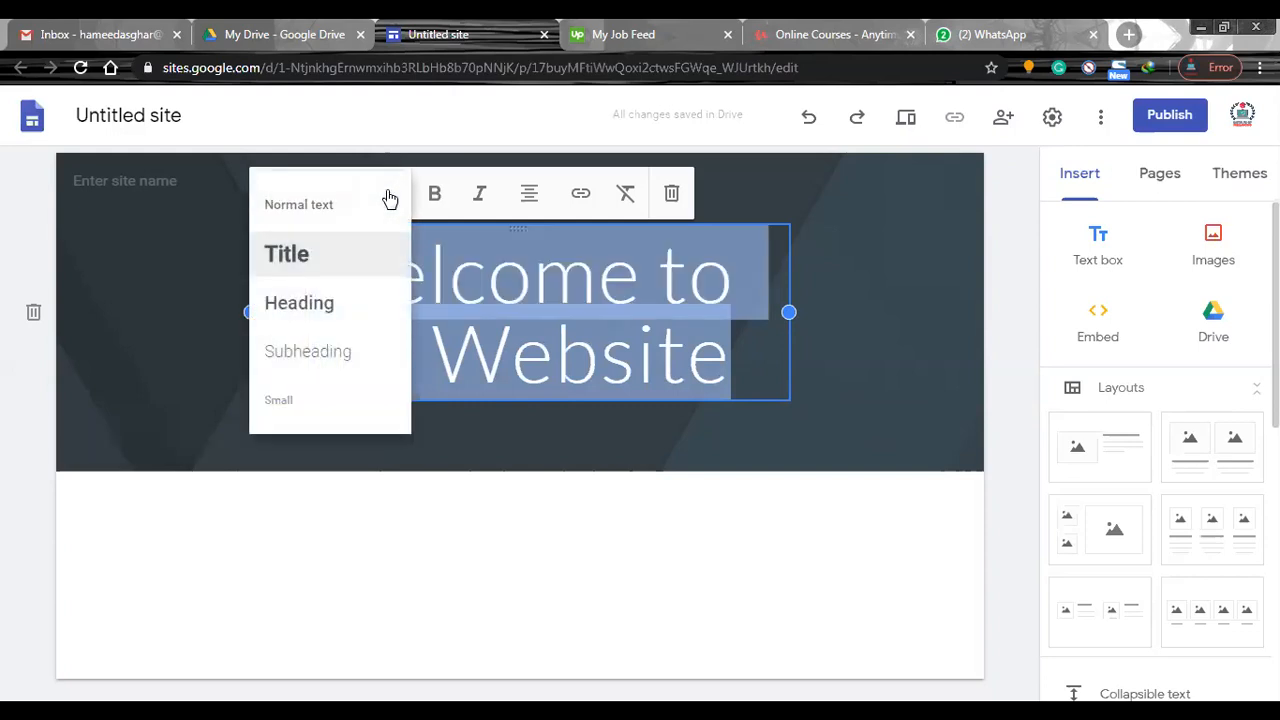
pyautogui.click(319, 280)
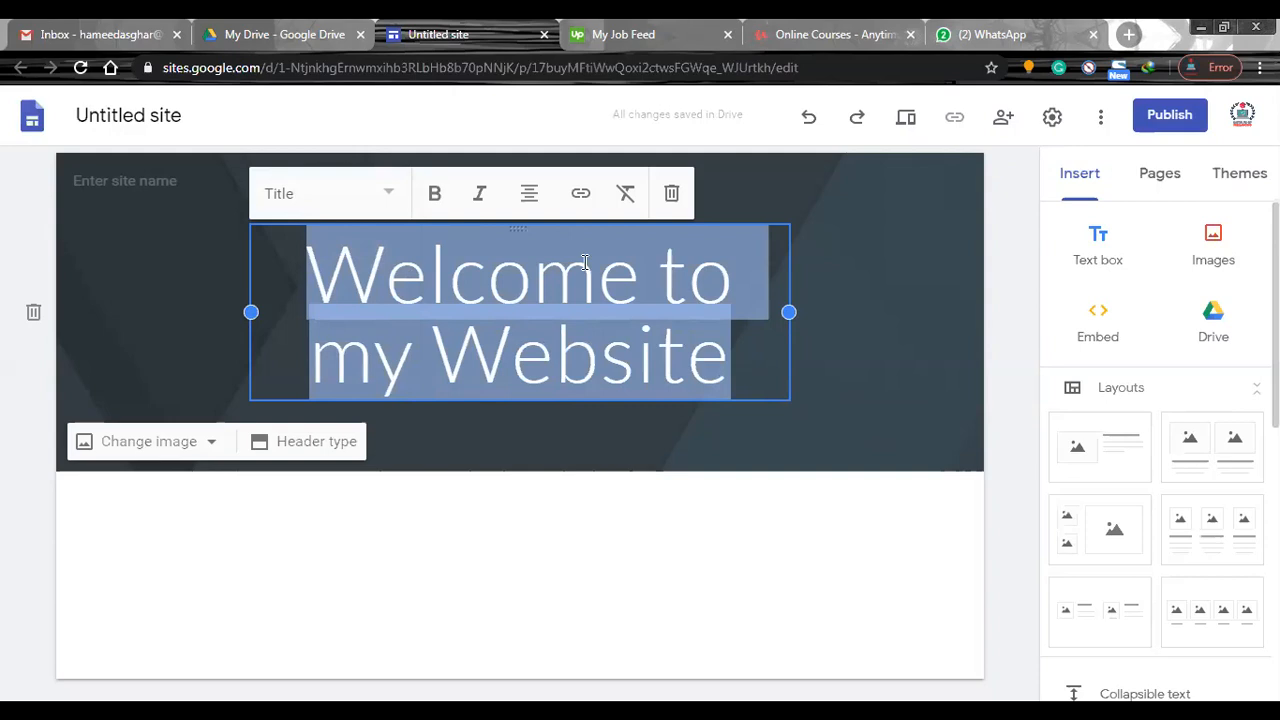
pyautogui.click(1026, 350)
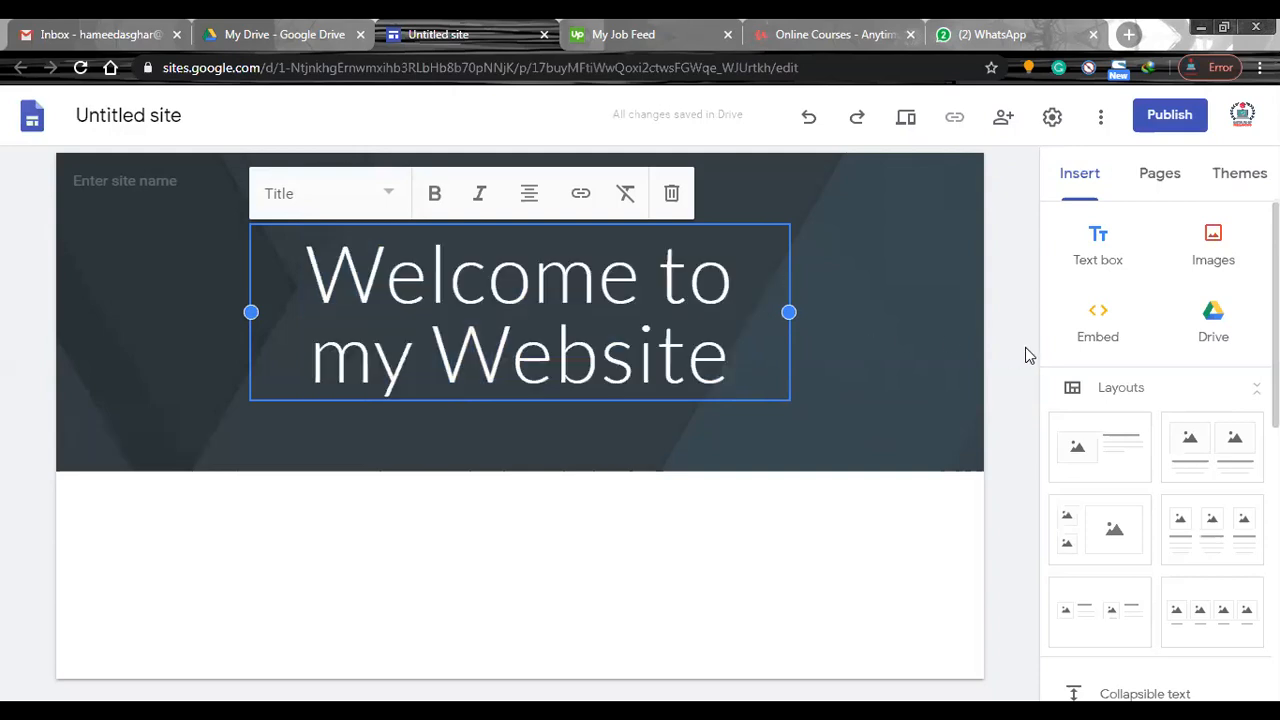
pyautogui.click(1025, 347)
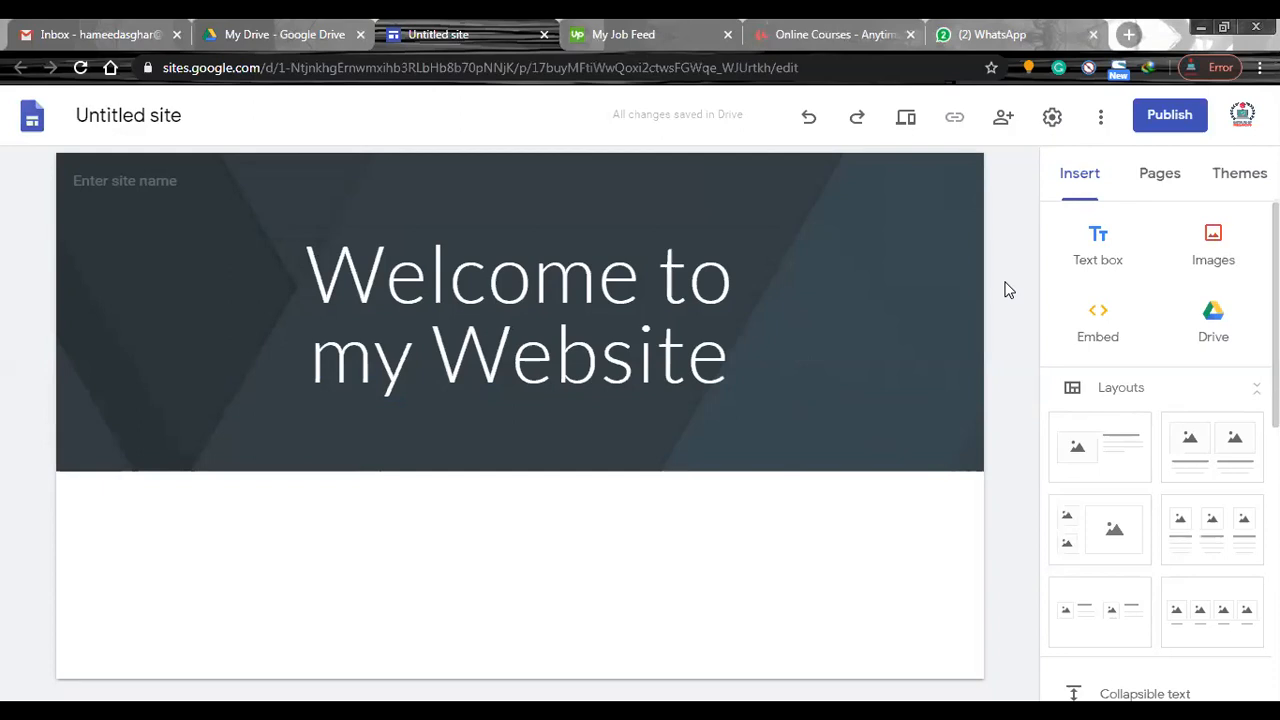
# Try the Simple theme in pink, purple and the custom colour #d13e3e.
pyautogui.click(1237, 178)
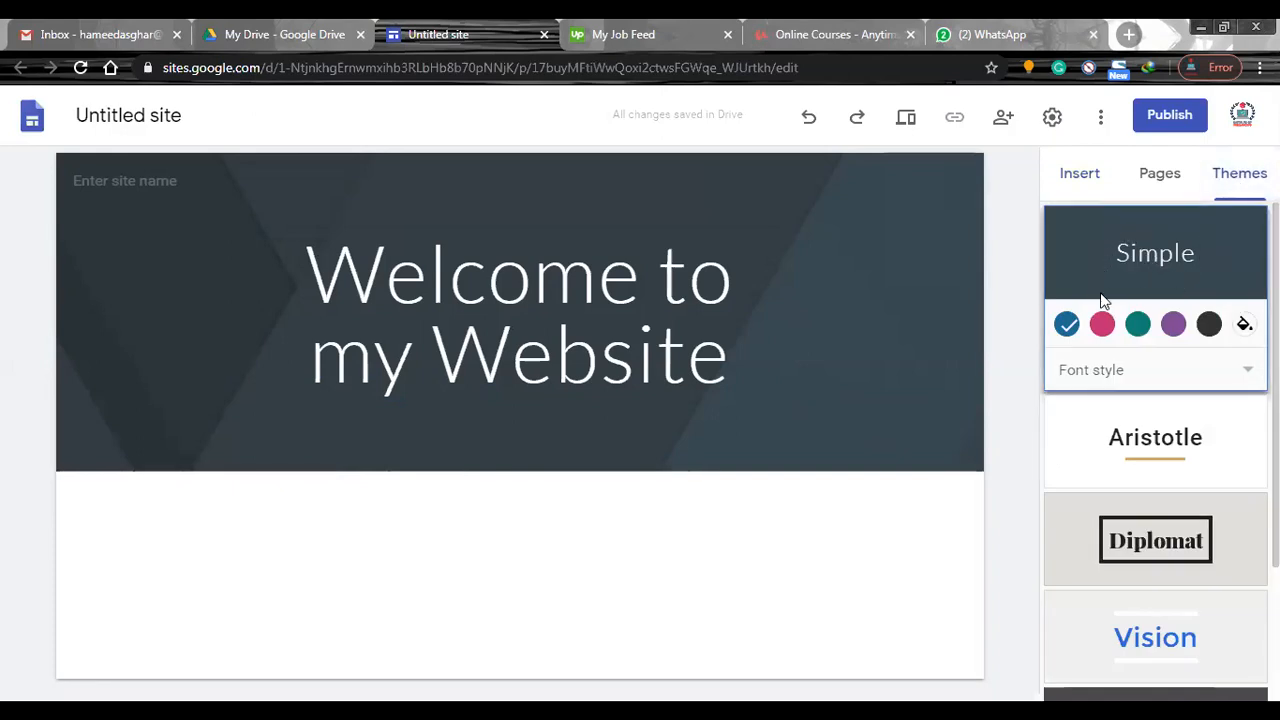
pyautogui.click(1104, 330)
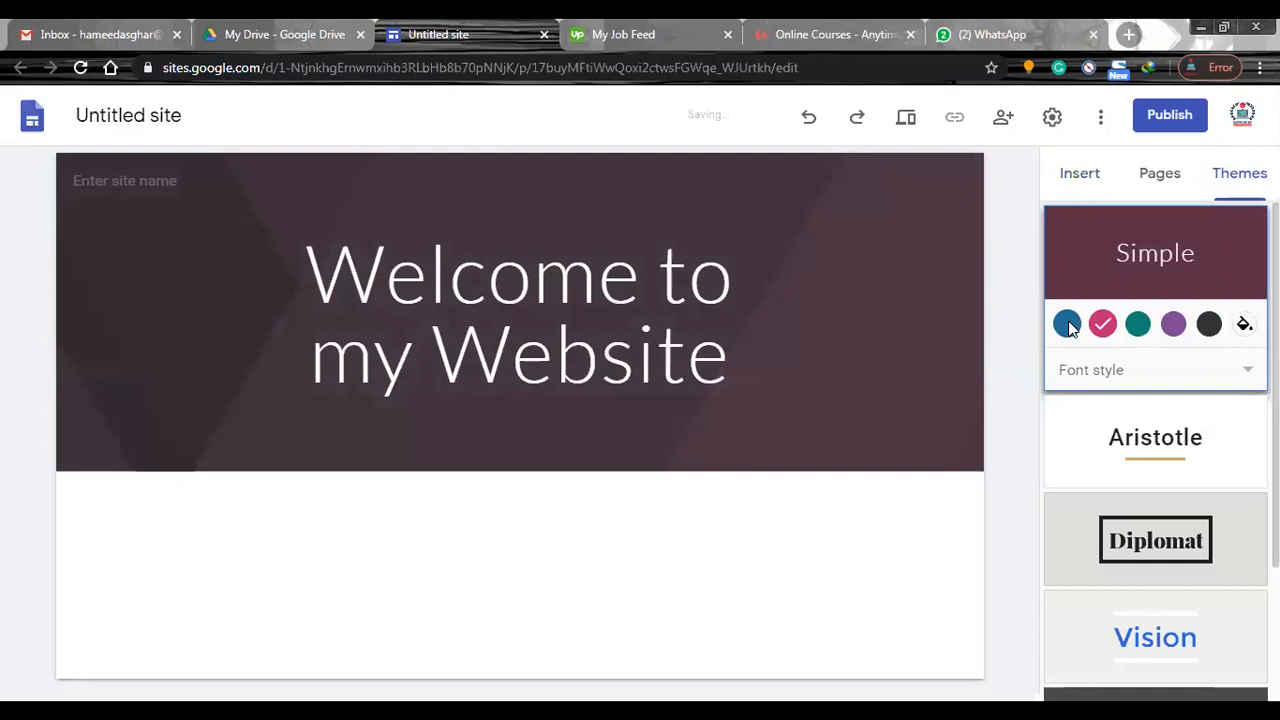
pyautogui.click(1170, 328)
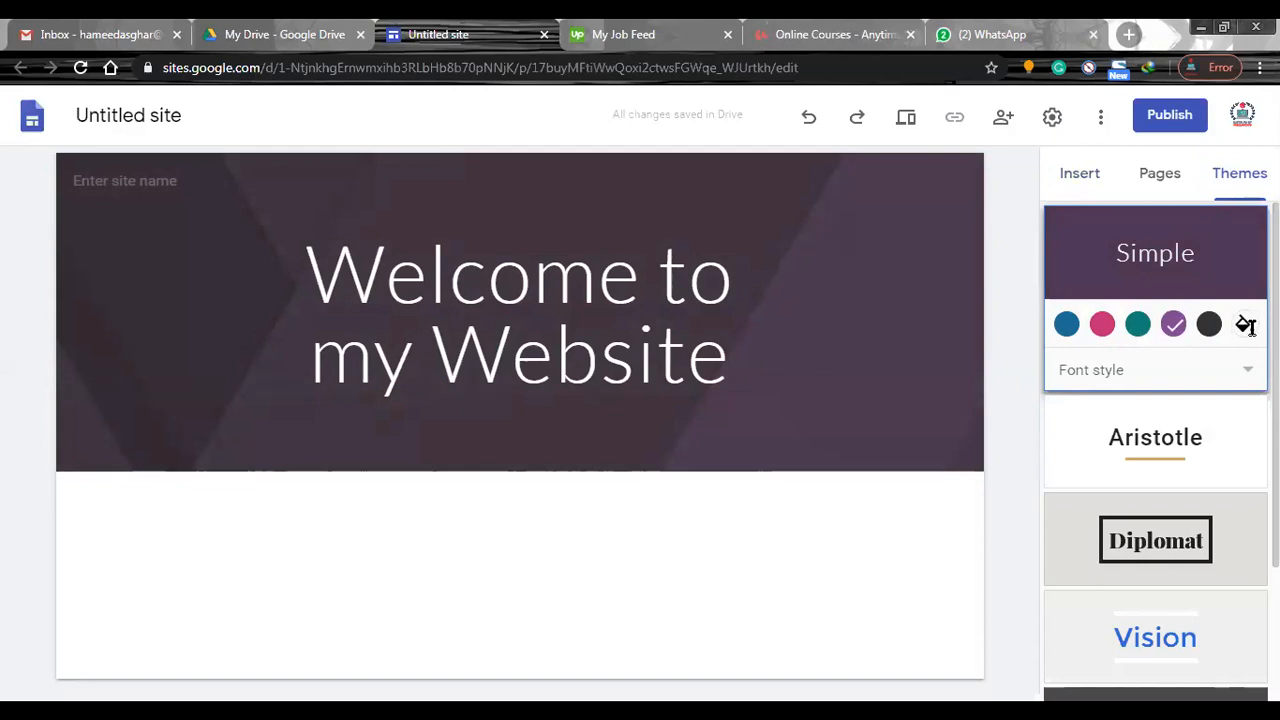
pyautogui.click(1245, 324)
pyautogui.click(1197, 373)
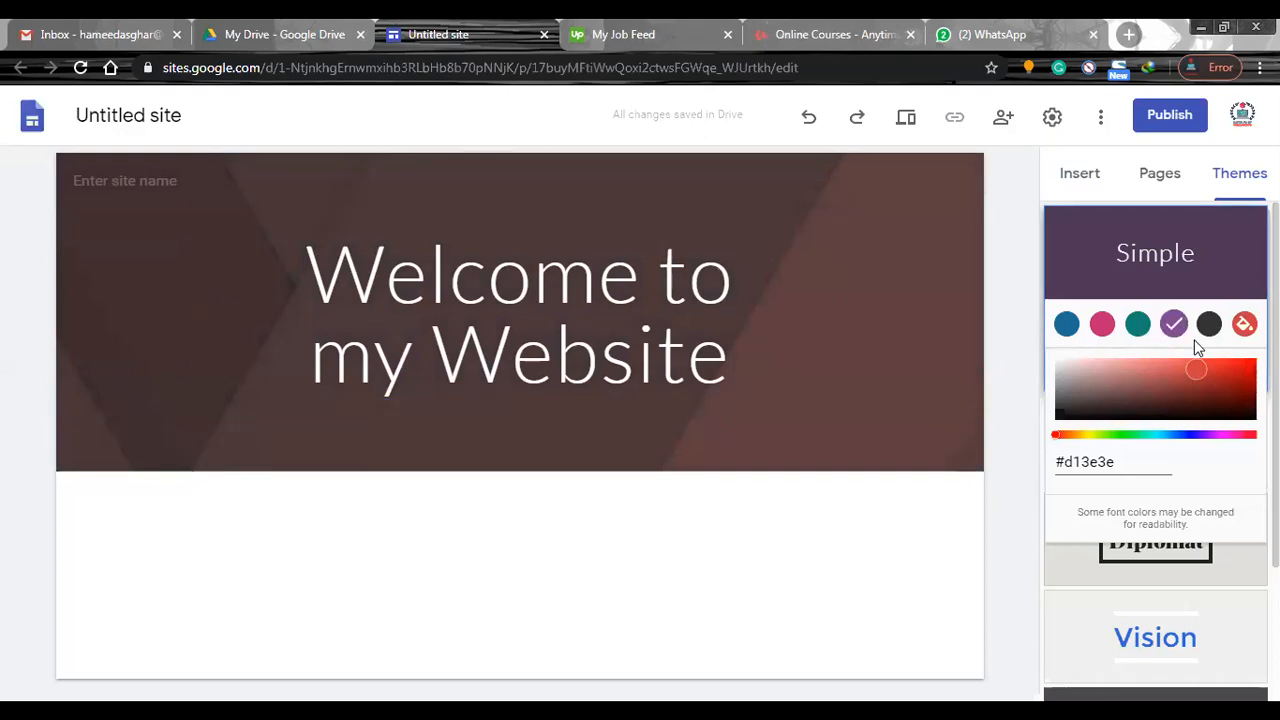
pyautogui.click(1022, 380)
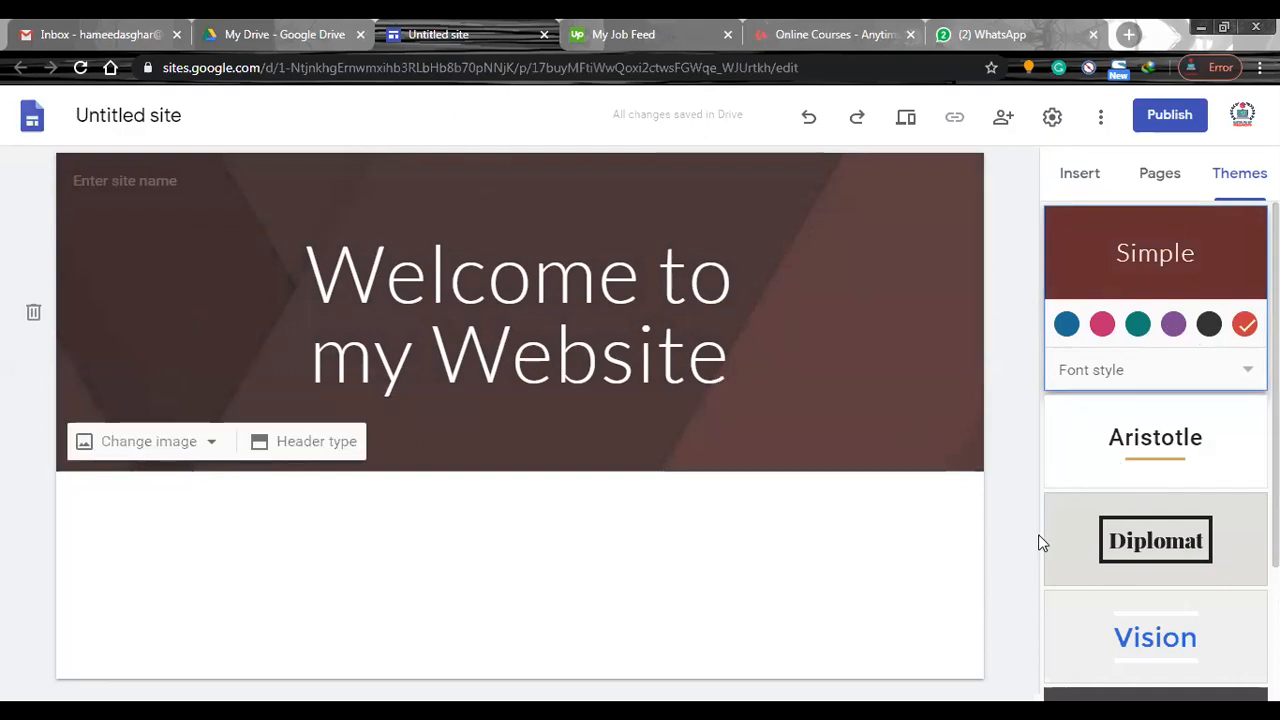
# Try the Aristotle theme with the Bold font style, followed by the Diplomat theme.
pyautogui.click(1096, 473)
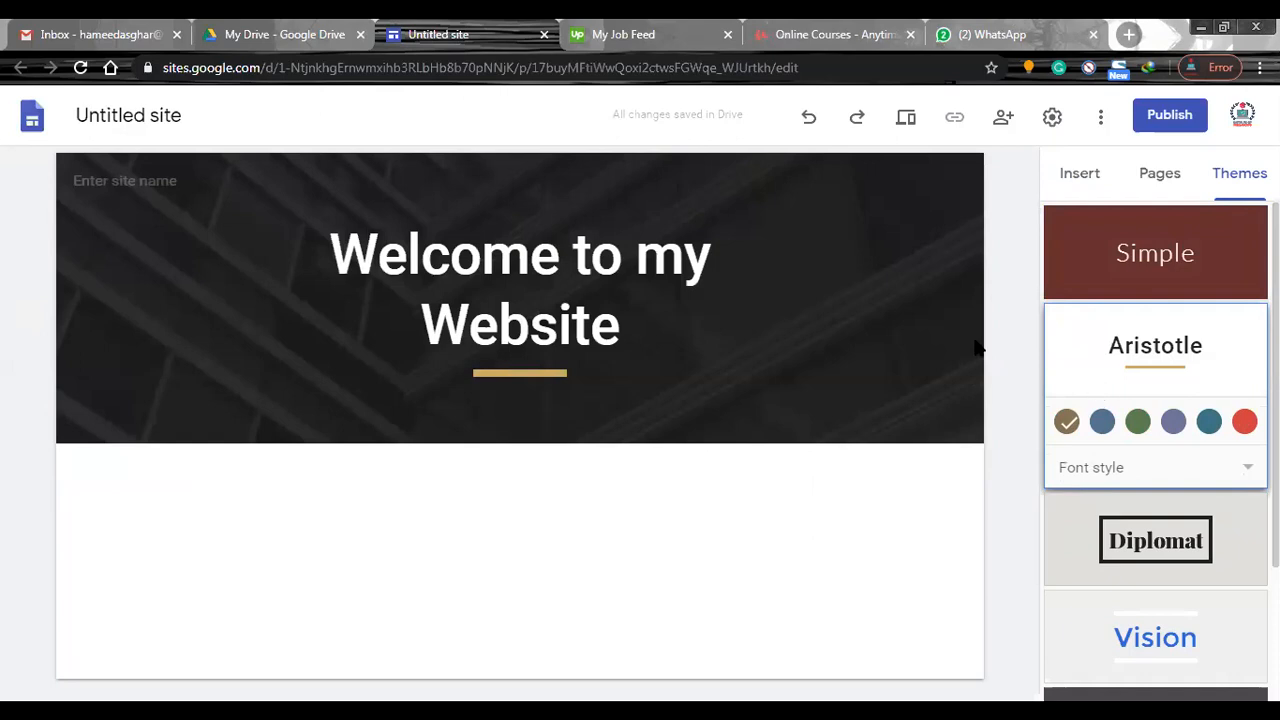
pyautogui.click(1150, 466)
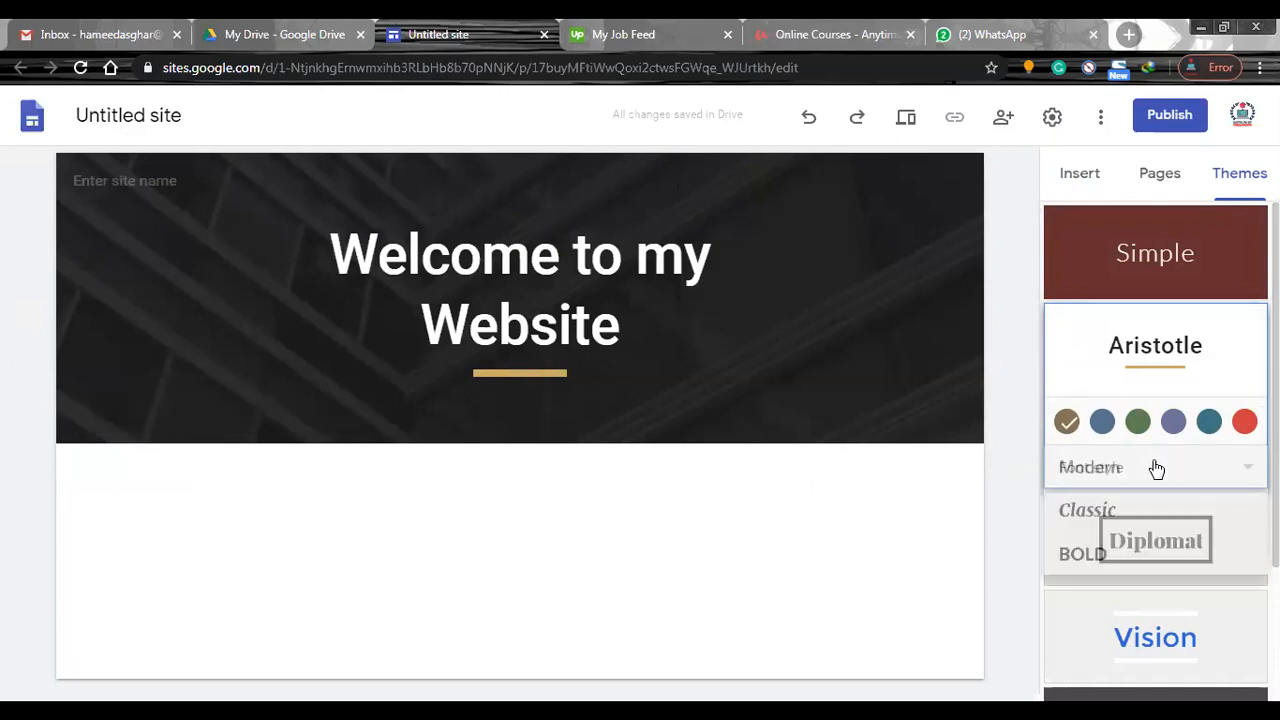
pyautogui.click(1097, 554)
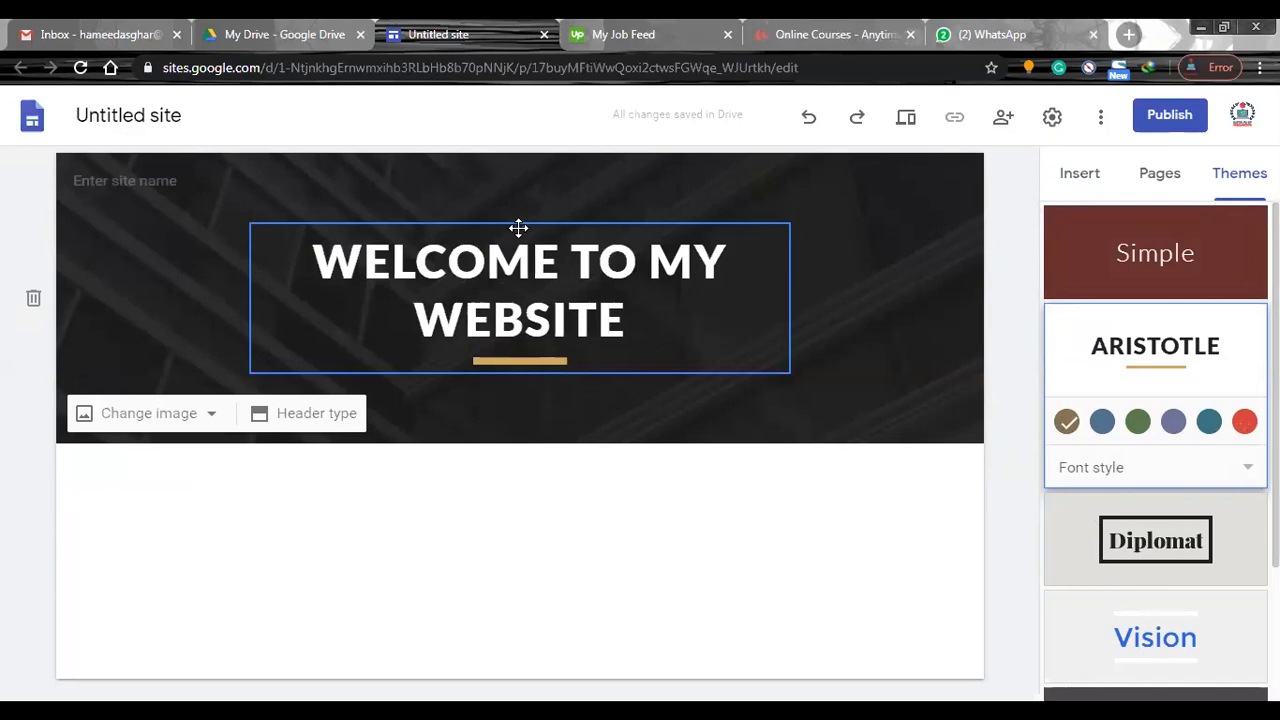
pyautogui.moveTo(518, 228); pyautogui.dragTo(519, 214)
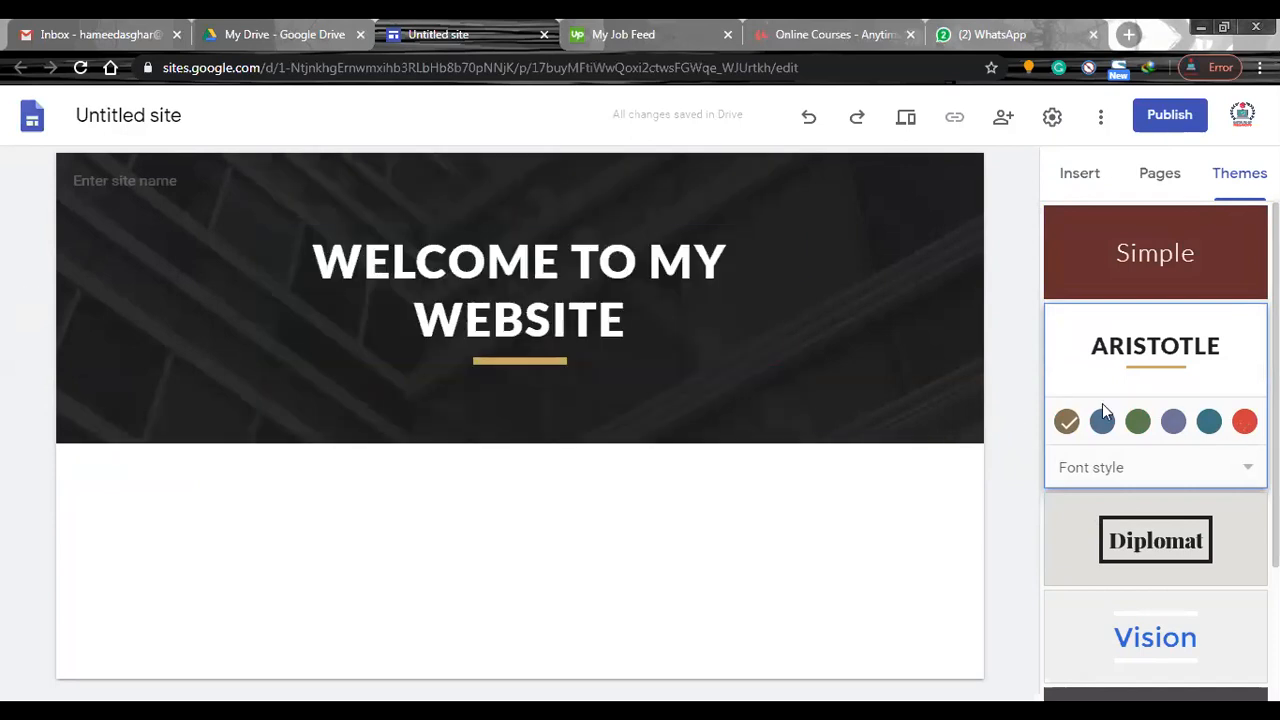
pyautogui.click(1132, 540)
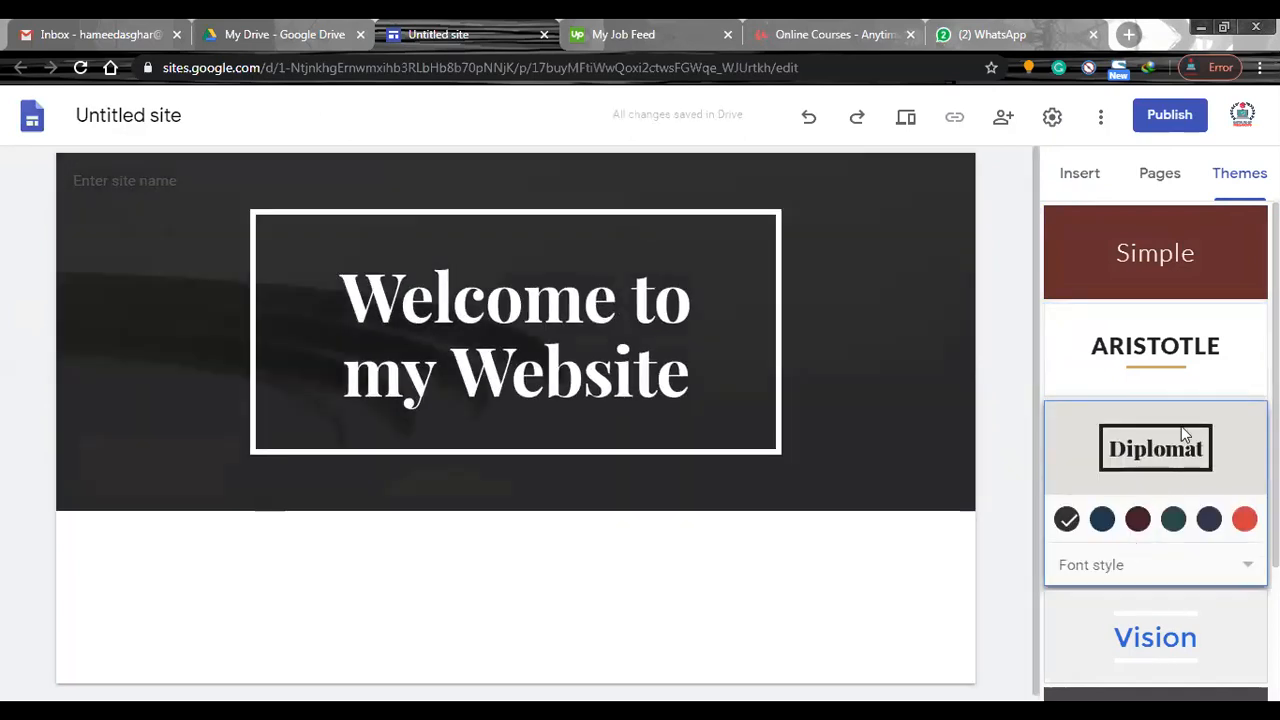
# Try the Vision theme in pink, purple, green and slate grey.
pyautogui.scroll(-2, 1175, 461)
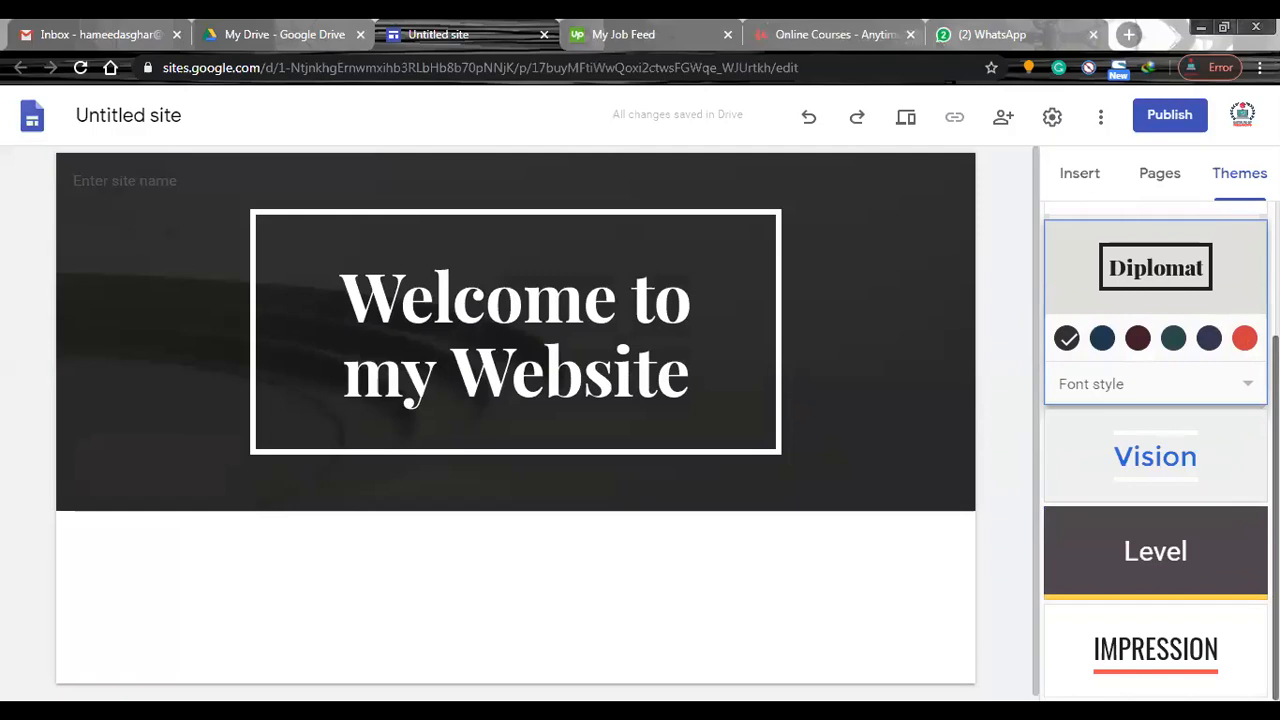
pyautogui.click(1155, 457)
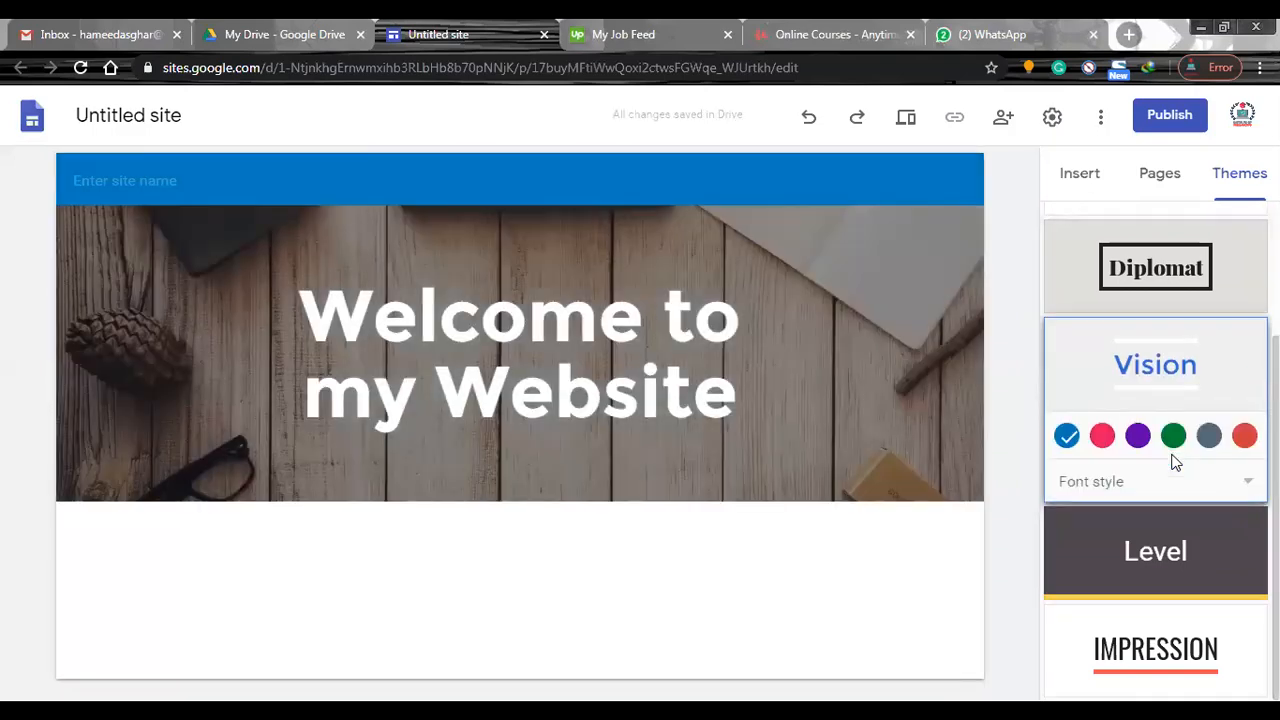
pyautogui.click(1104, 438)
pyautogui.click(1140, 440)
pyautogui.click(1174, 437)
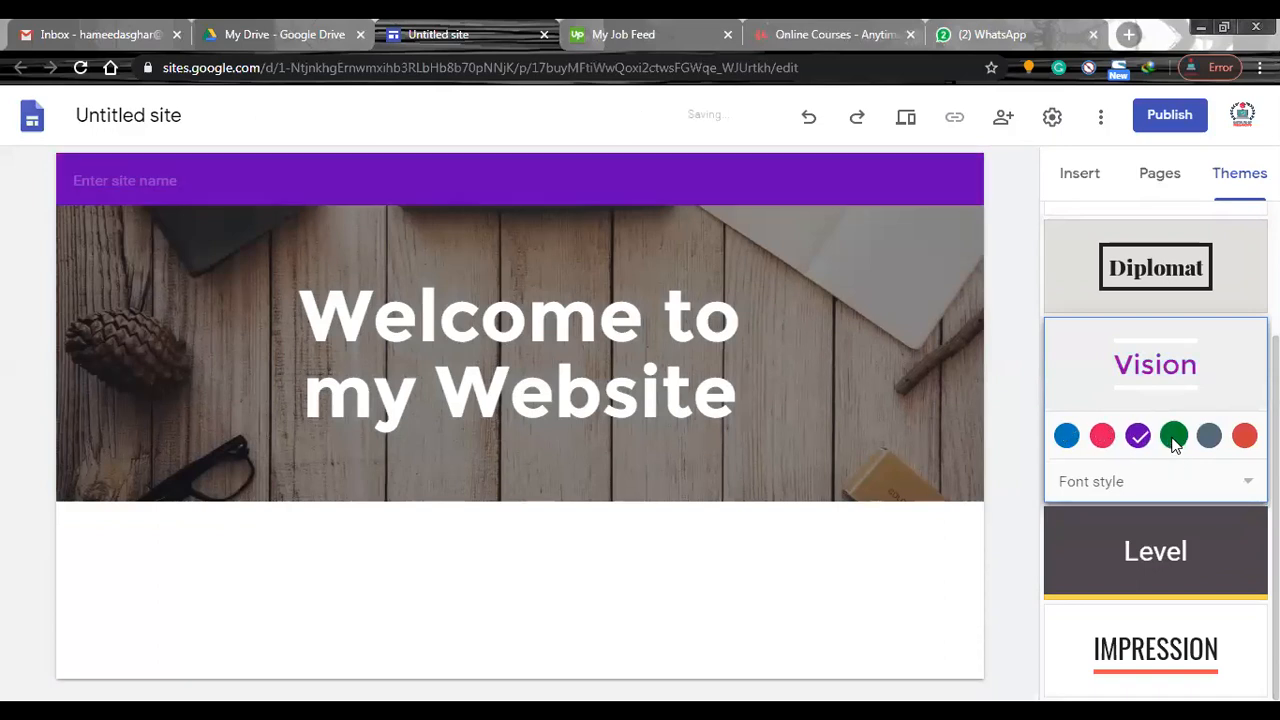
pyautogui.click(1212, 437)
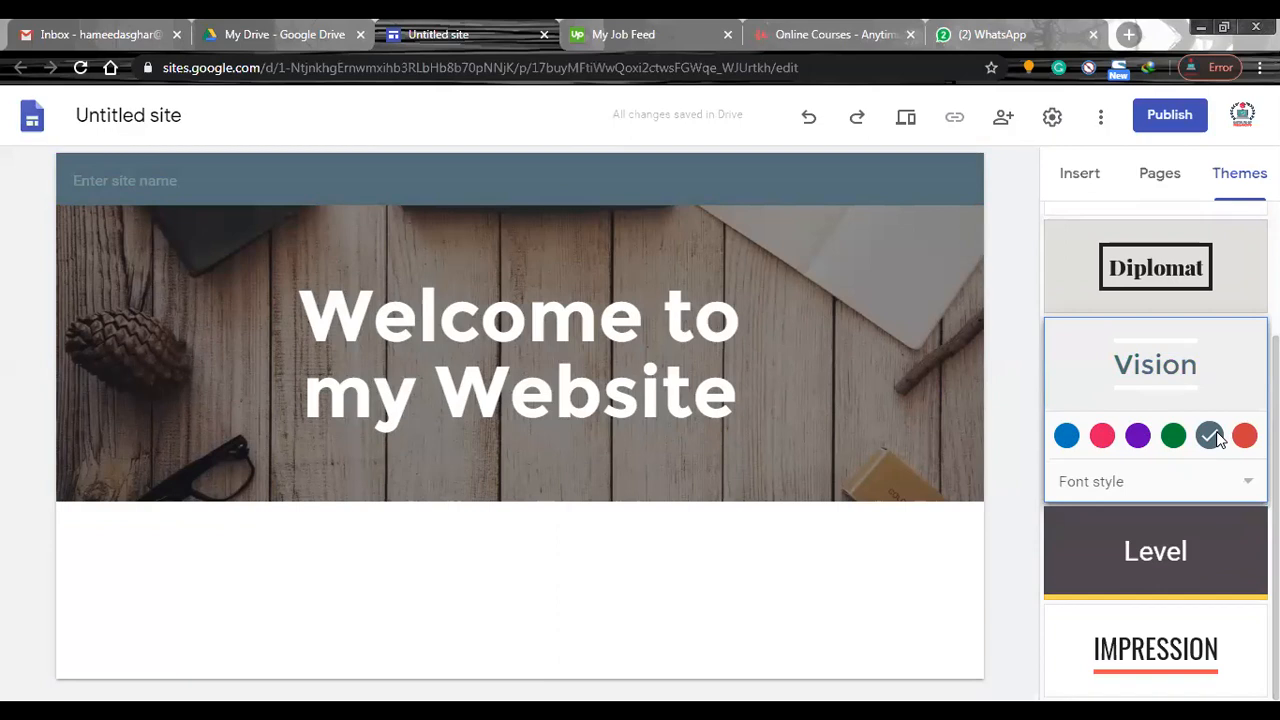
# Apply the Impression theme to the site with the yellow accent colour.
pyautogui.click(1128, 650)
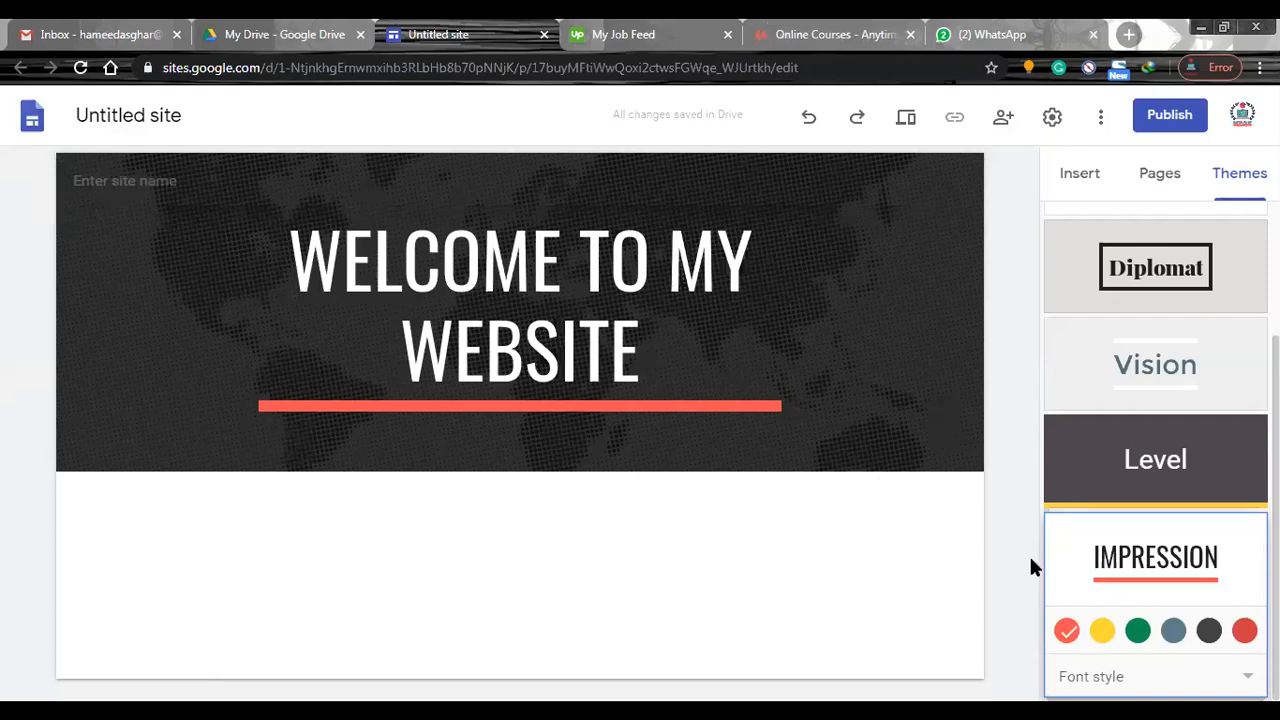
pyautogui.click(1107, 634)
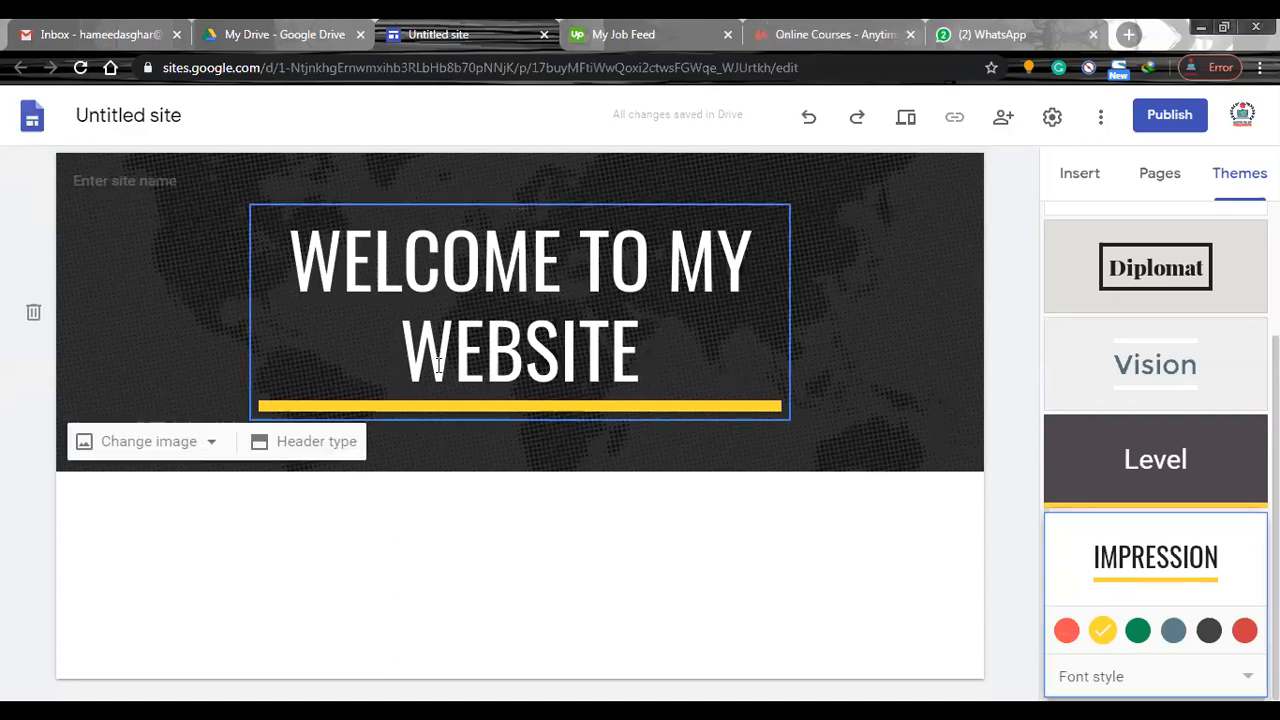
# Rename the untitled site document as "my website".
pyautogui.click(114, 181)
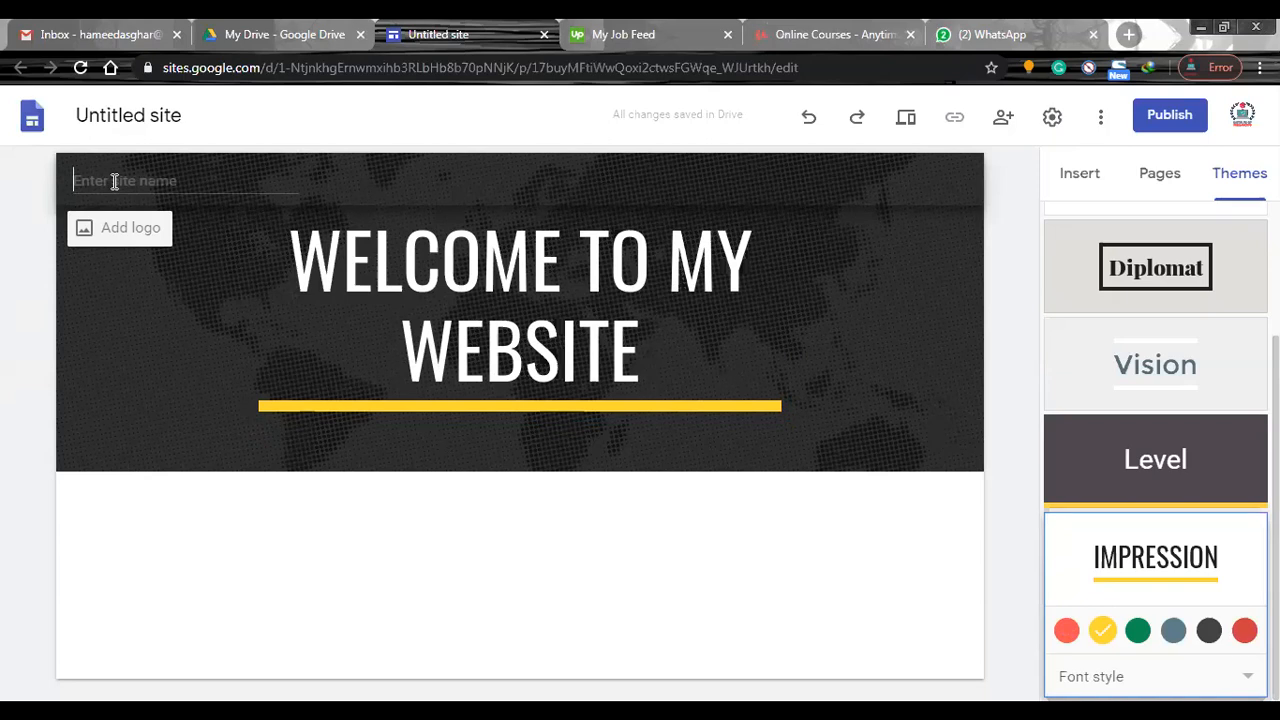
pyautogui.click(176, 113)
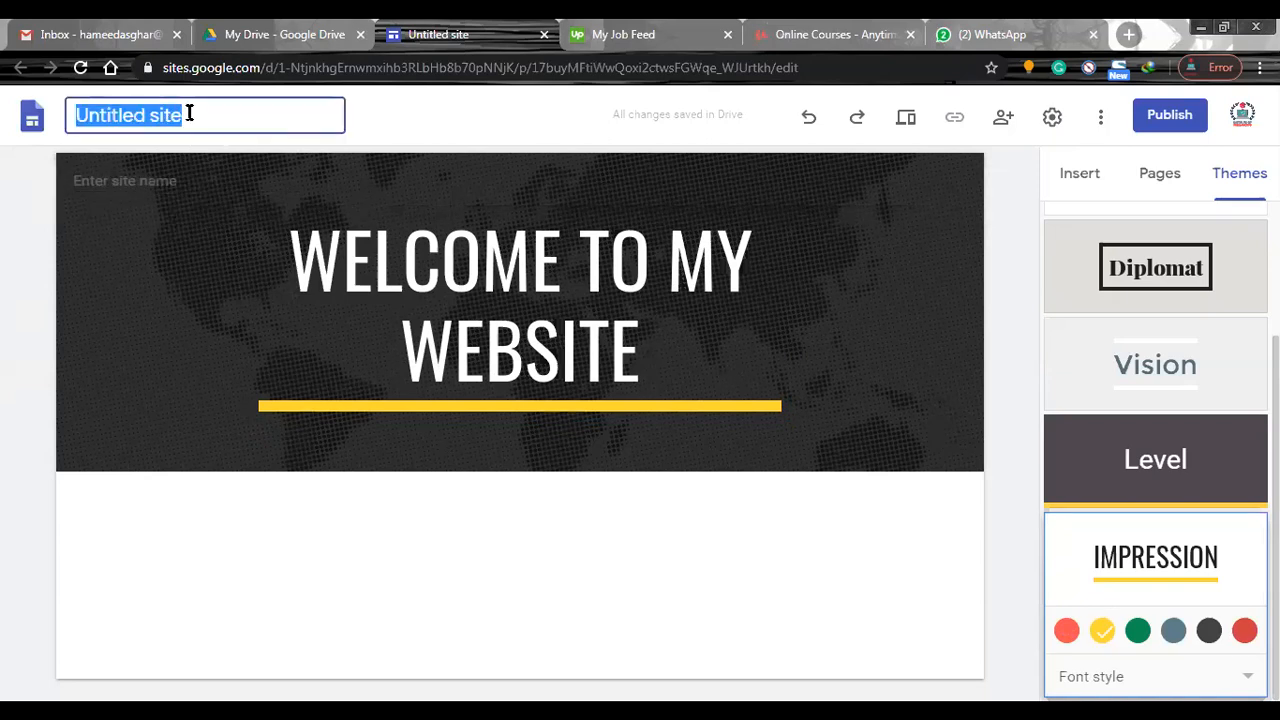
pyautogui.write('my ')
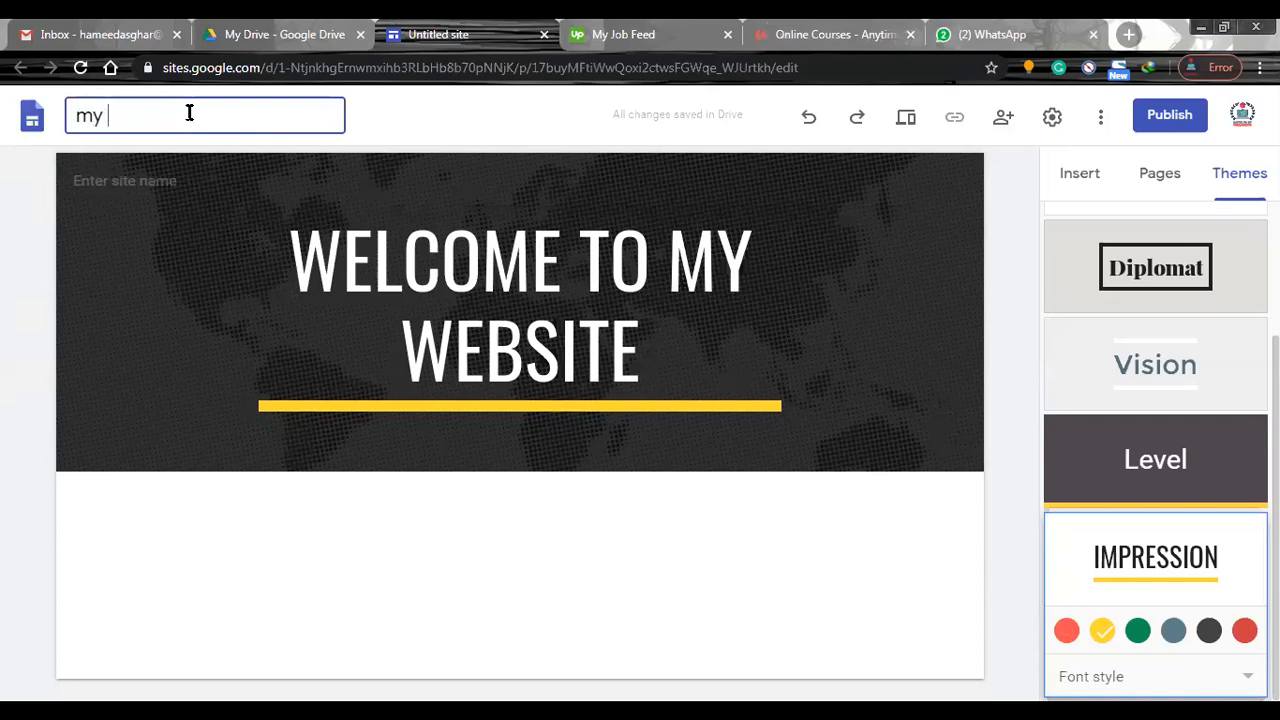
pyautogui.write('website')
pyautogui.press('Return')
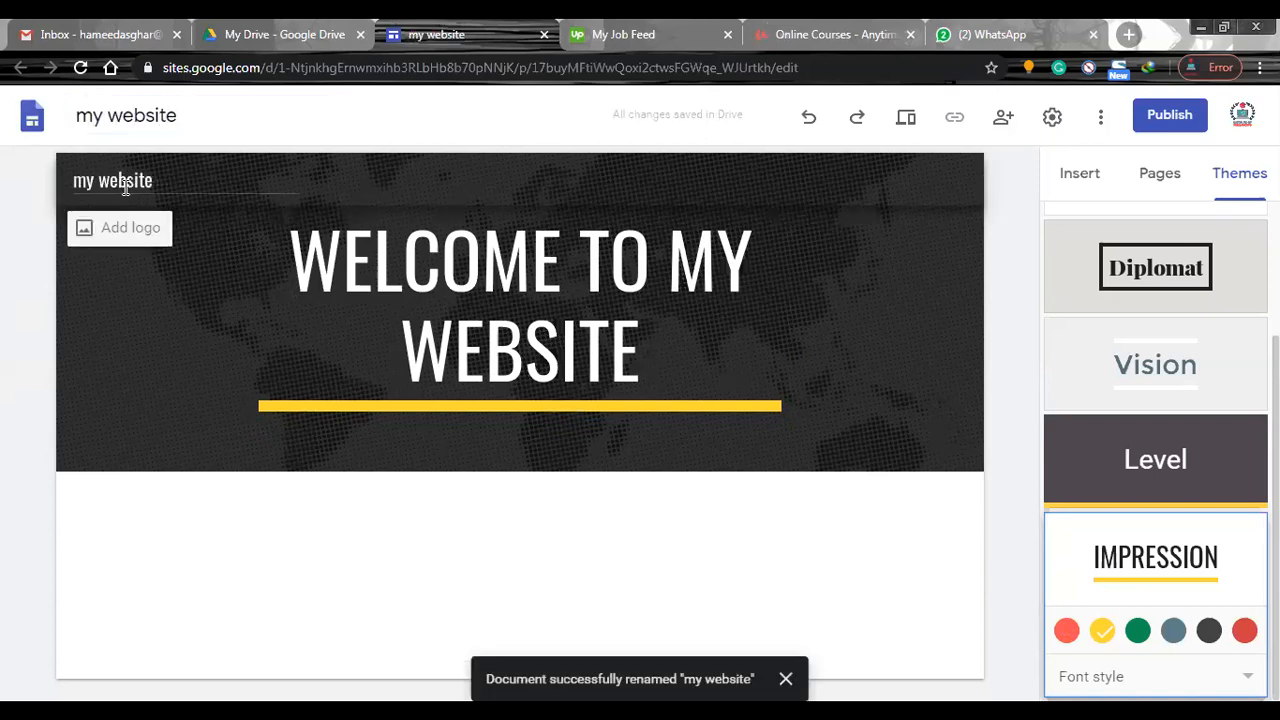
# Replace the site name in the page header with the site owner's full name.
pyautogui.click(160, 180)
pyautogui.moveTo(160, 180); pyautogui.dragTo(61, 186)
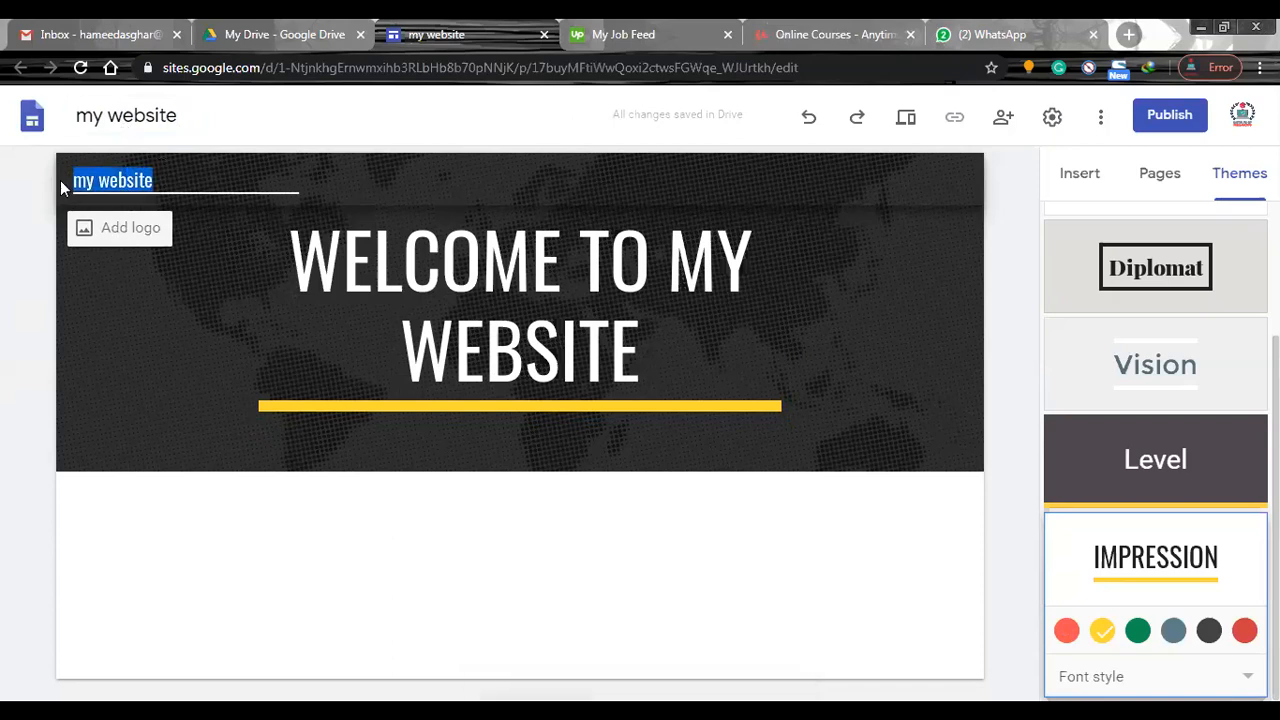
pyautogui.write('Hameed Asghar')
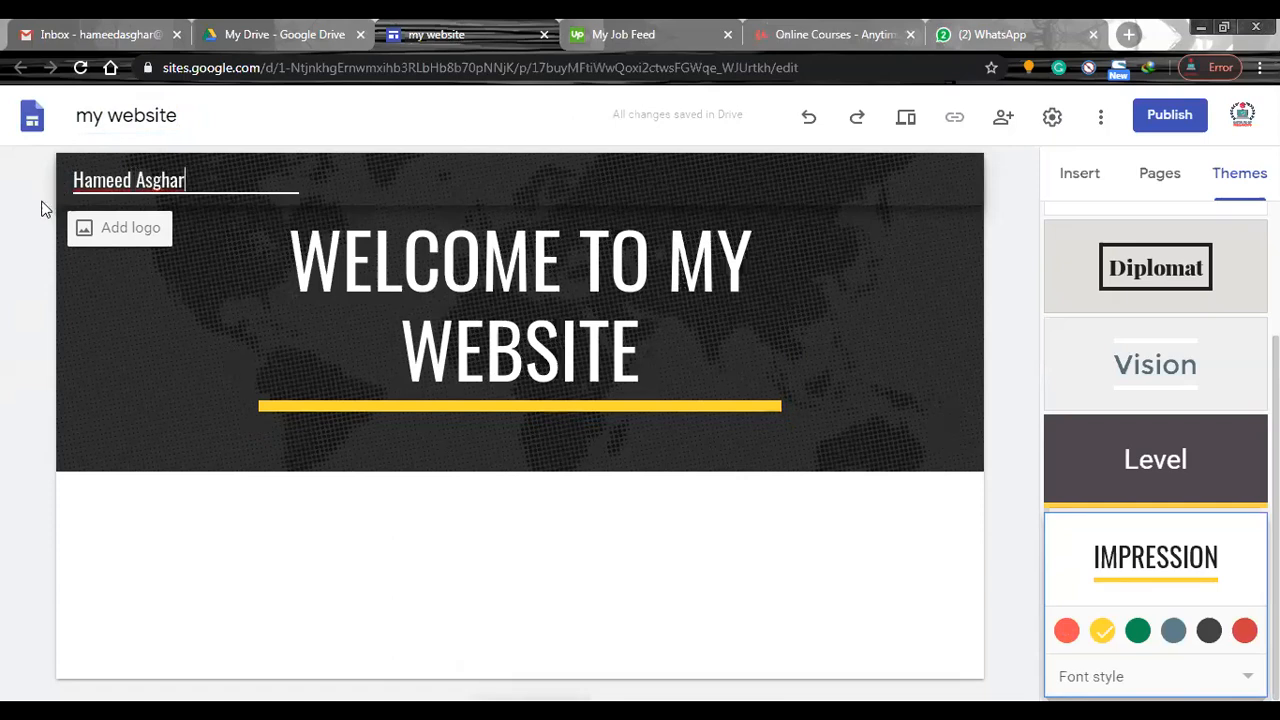
pyautogui.click(42, 203)
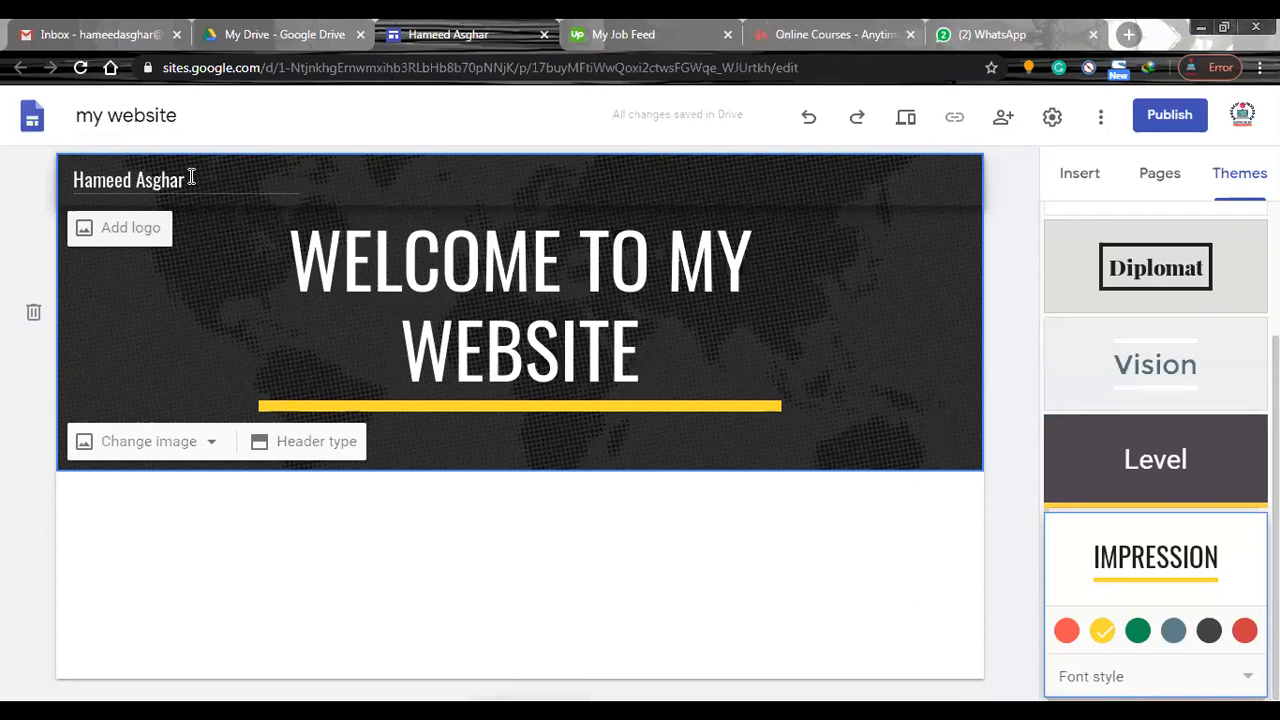
# Open the image selection for the site logo and look through the Photos, Google Drive, Google Image Search and URL sources.
pyautogui.click(140, 236)
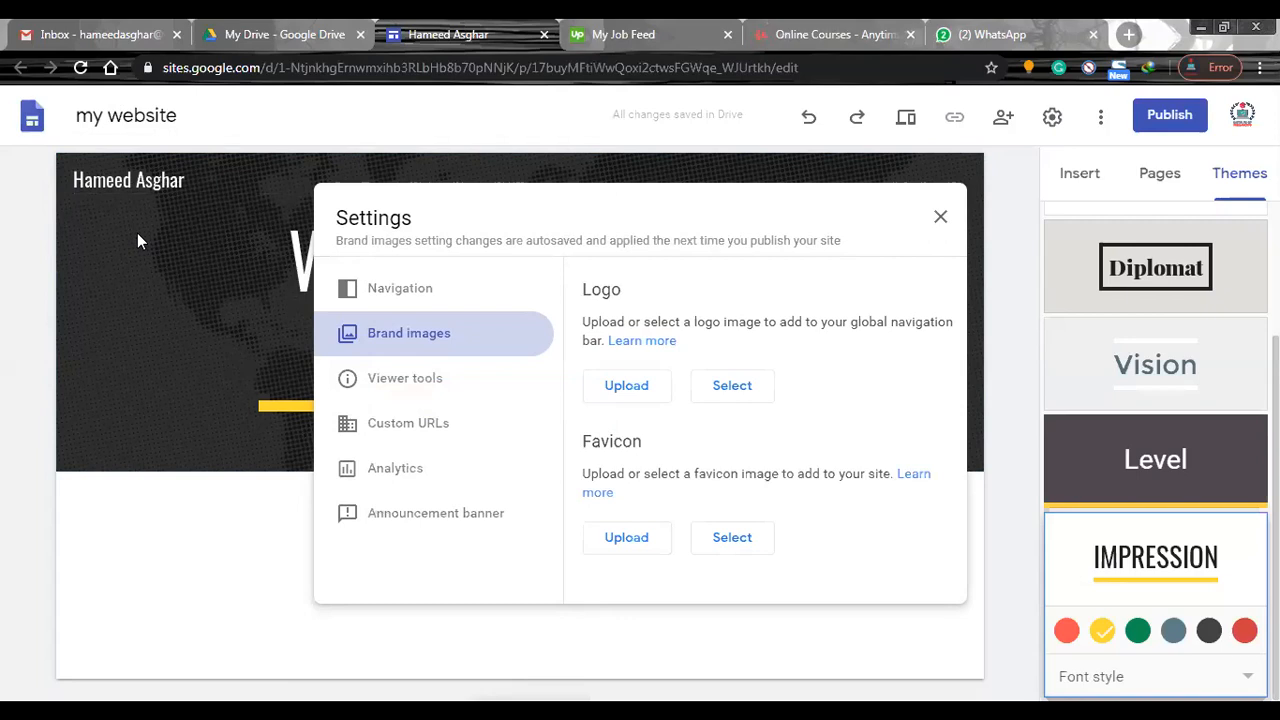
pyautogui.click(748, 393)
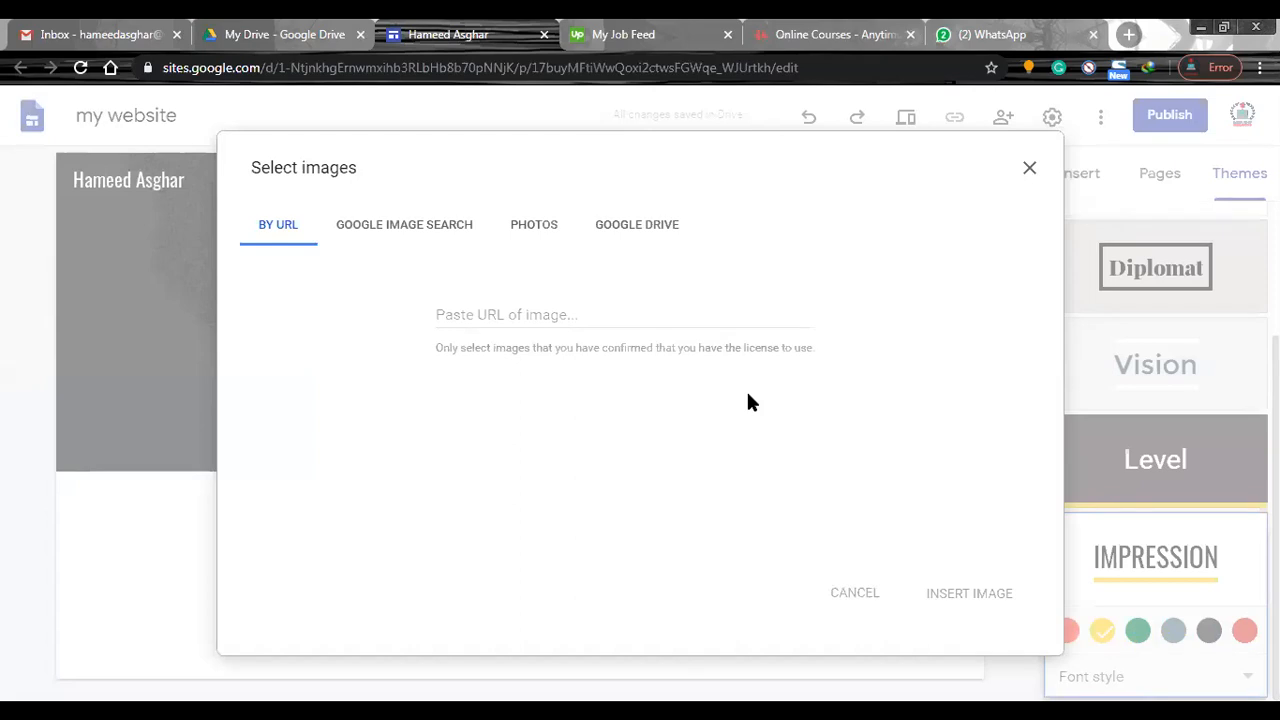
pyautogui.click(546, 229)
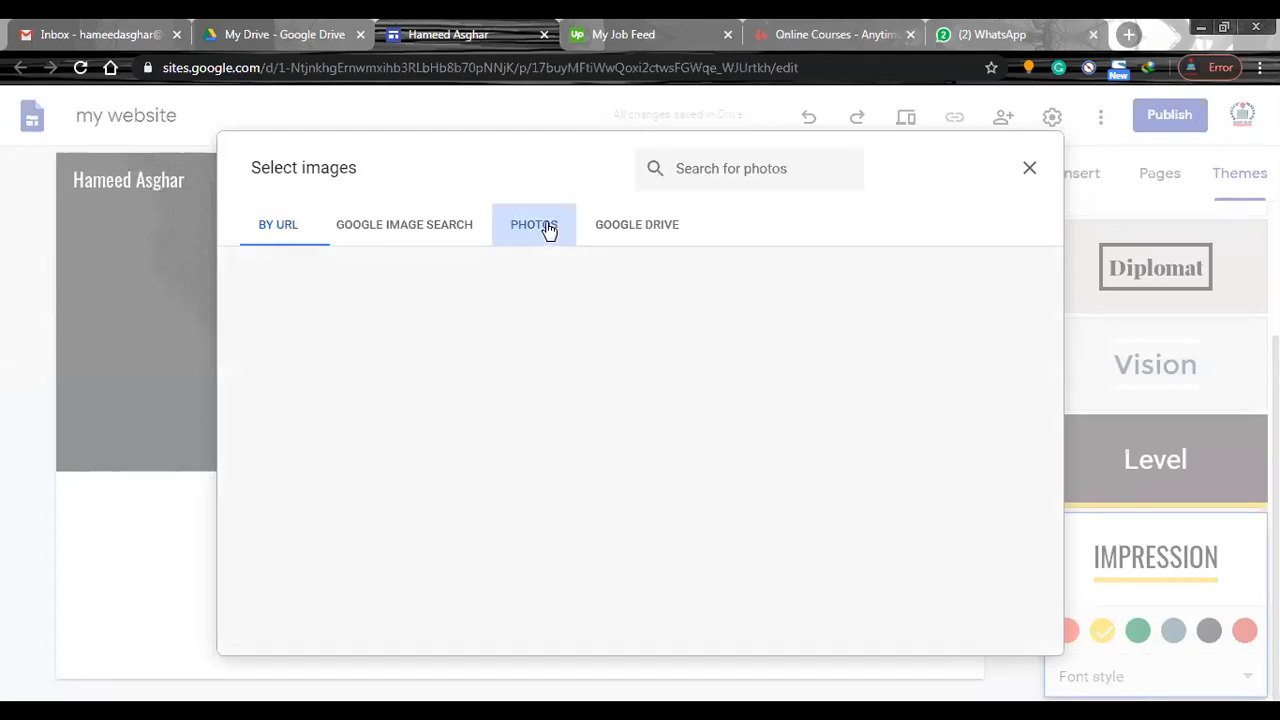
pyautogui.click(624, 230)
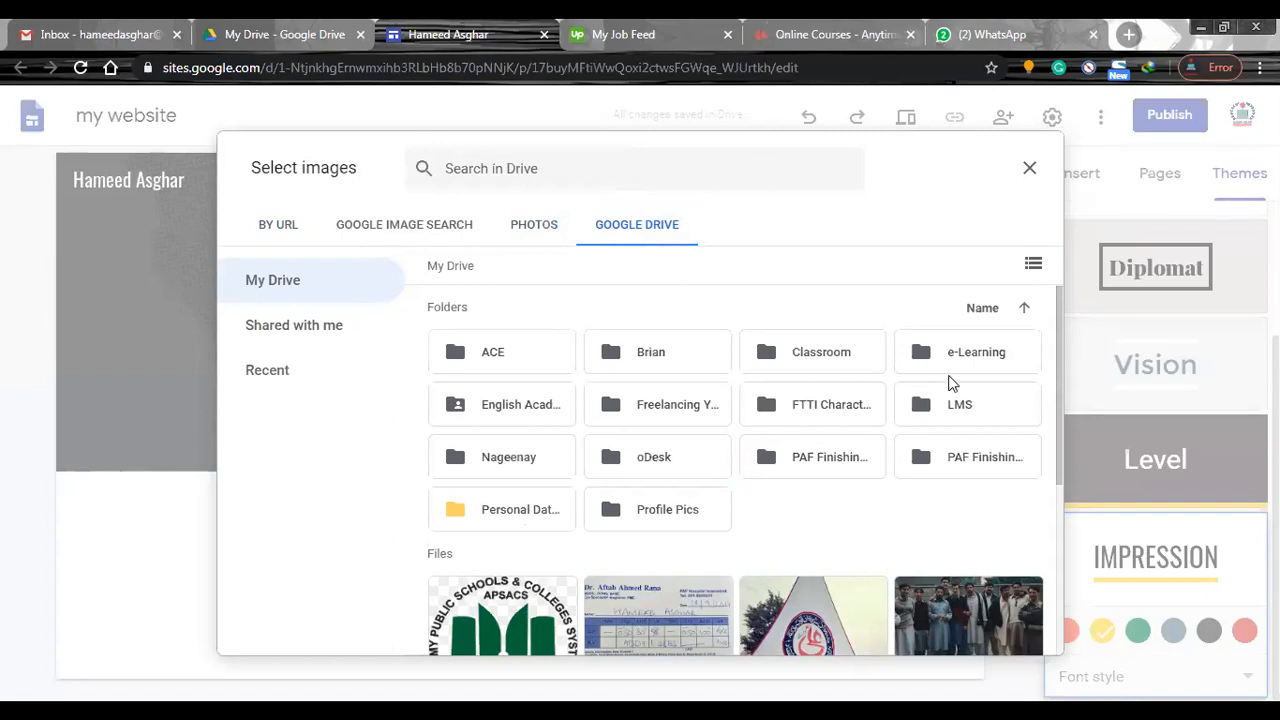
pyautogui.click(406, 230)
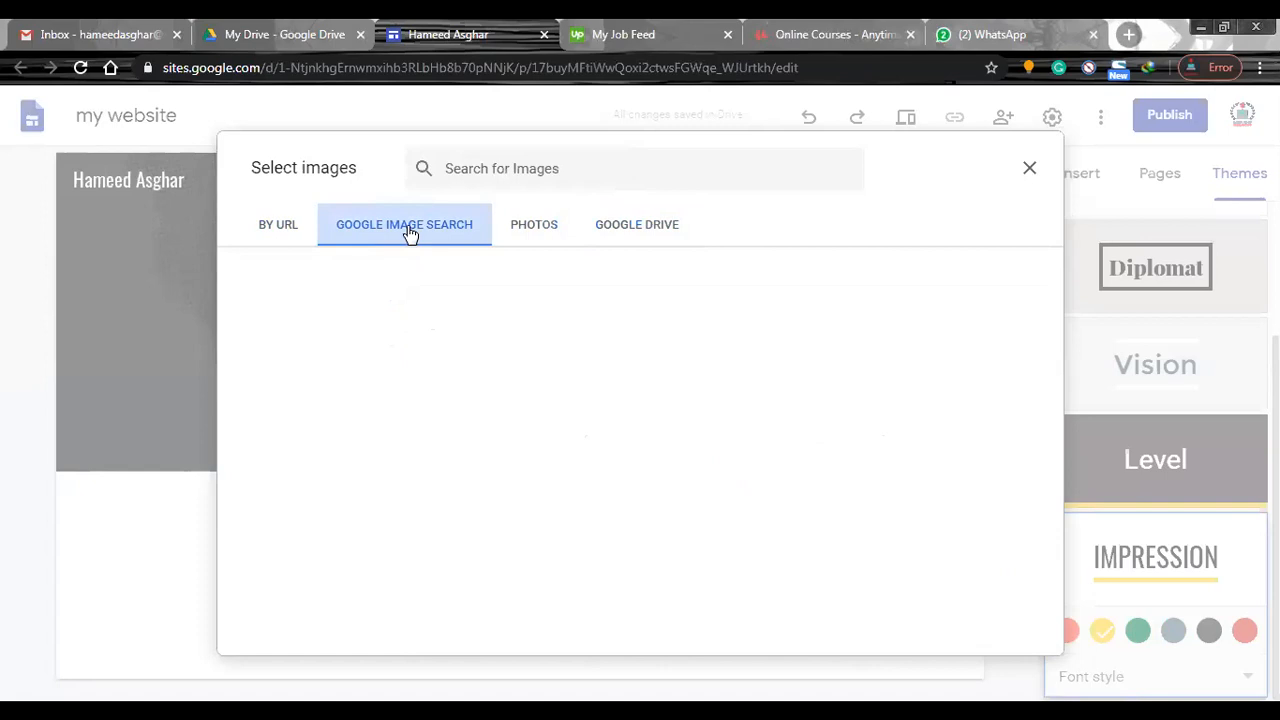
pyautogui.click(276, 229)
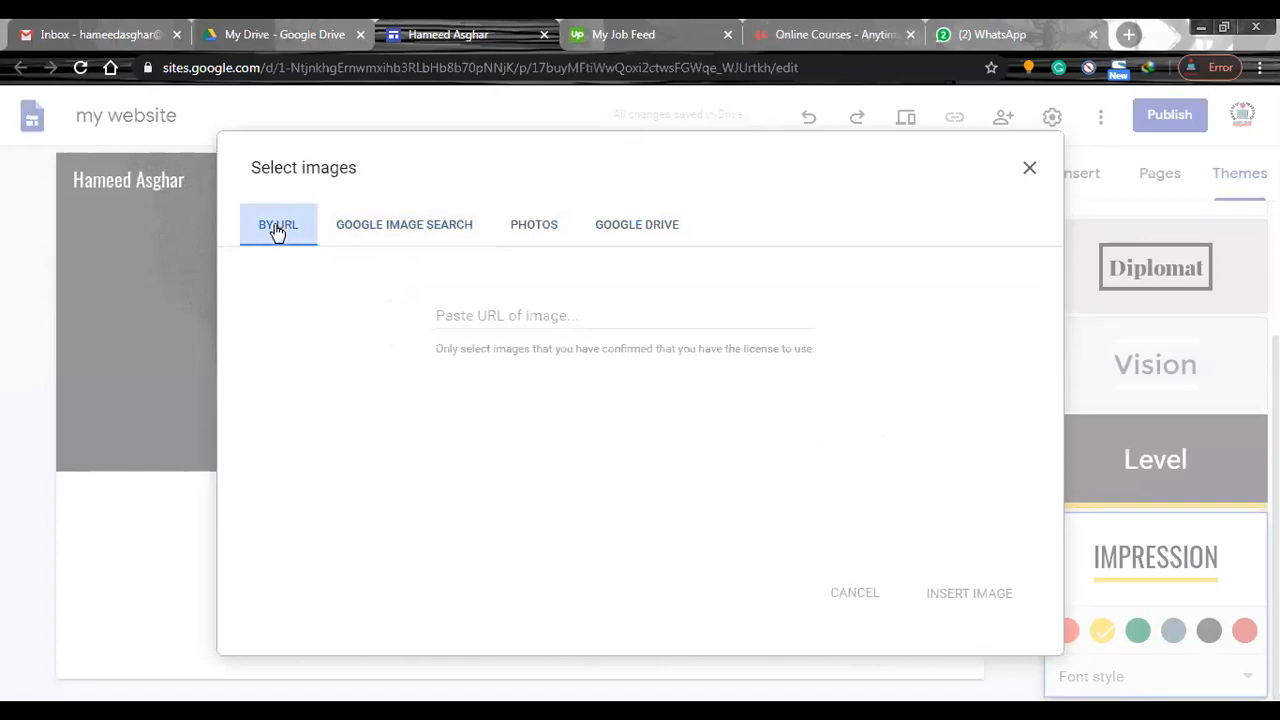
pyautogui.click(537, 230)
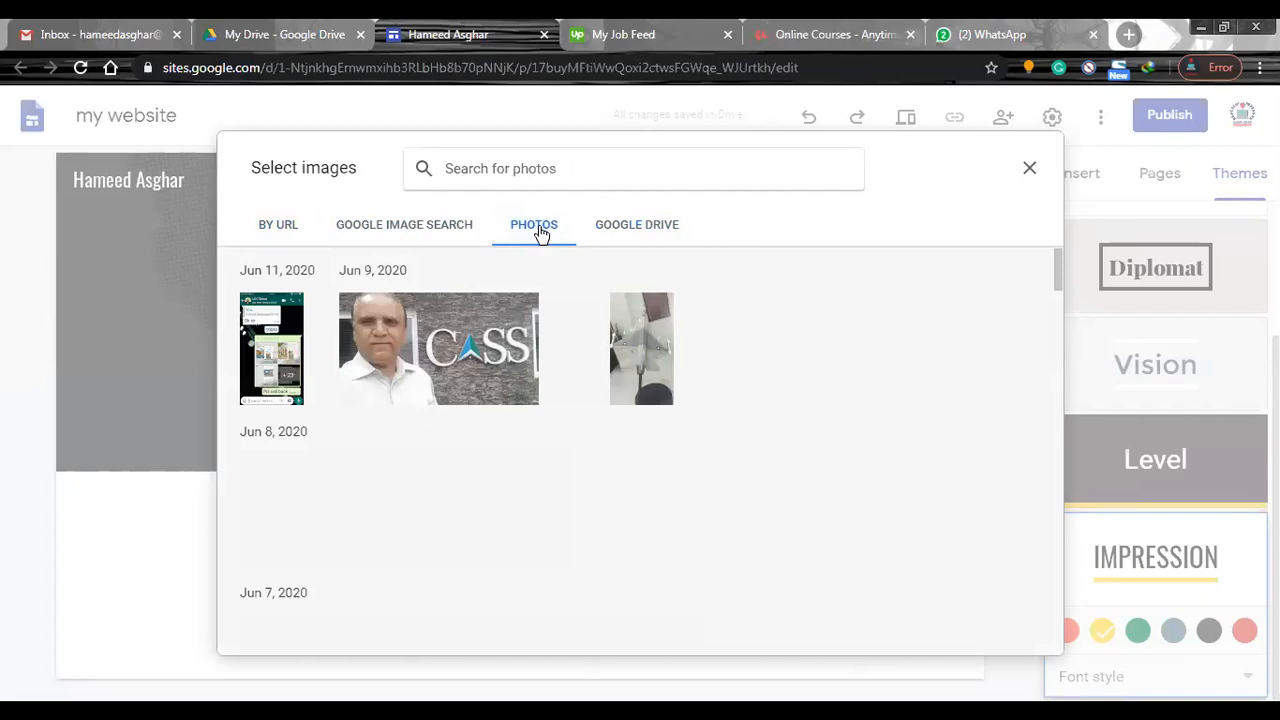
pyautogui.click(277, 229)
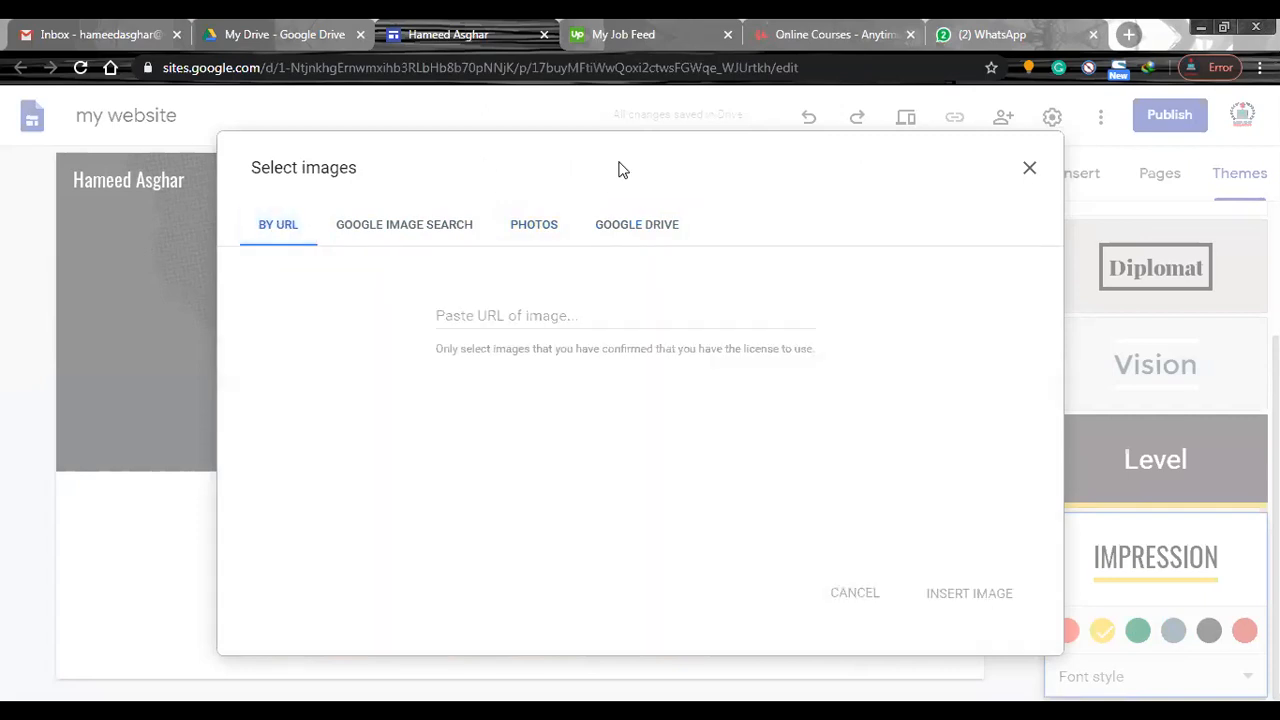
# Set the green APSACS emblem from My Drive as the site logo and close the brand image settings.
pyautogui.click(669, 226)
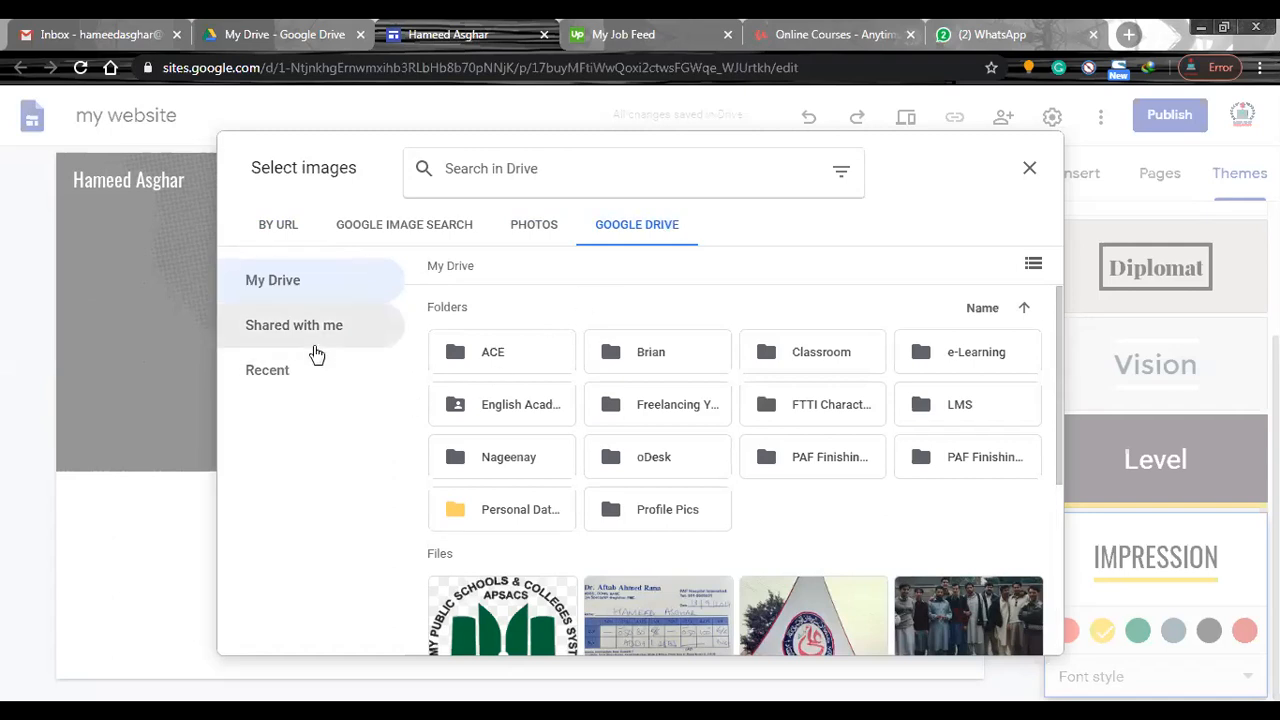
pyautogui.click(508, 610)
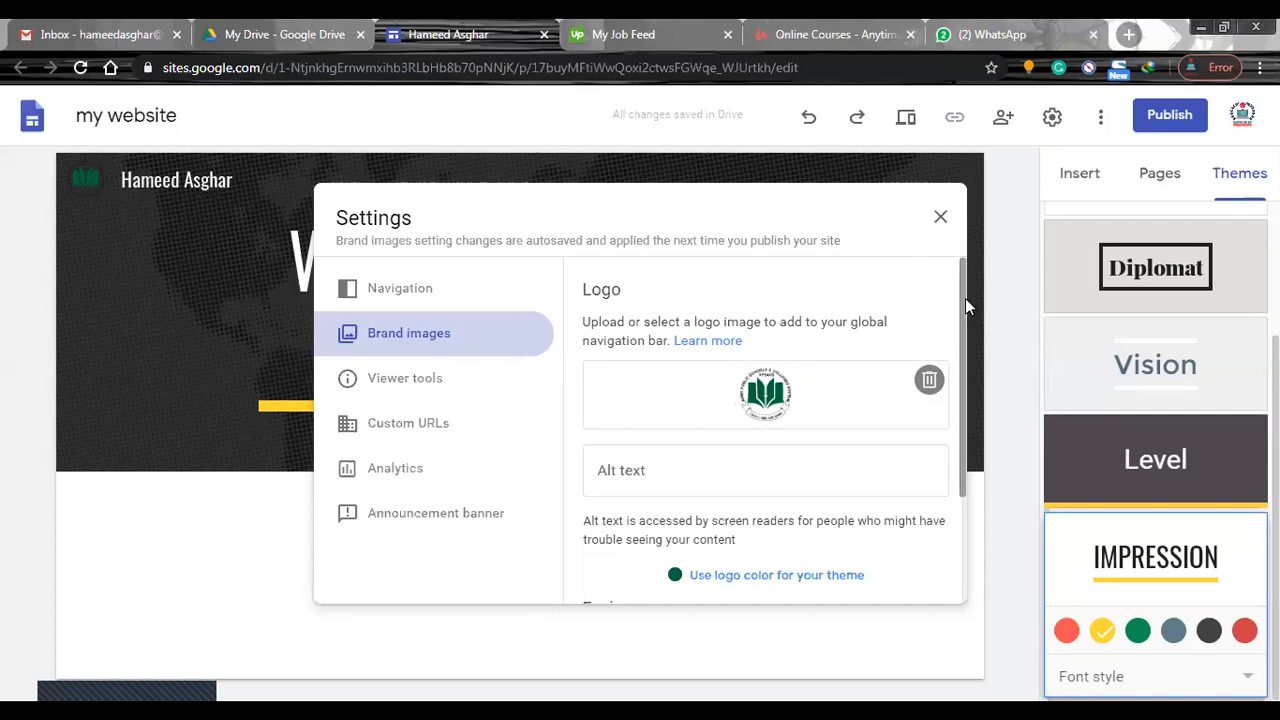
pyautogui.moveTo(965, 298); pyautogui.dragTo(973, 446)
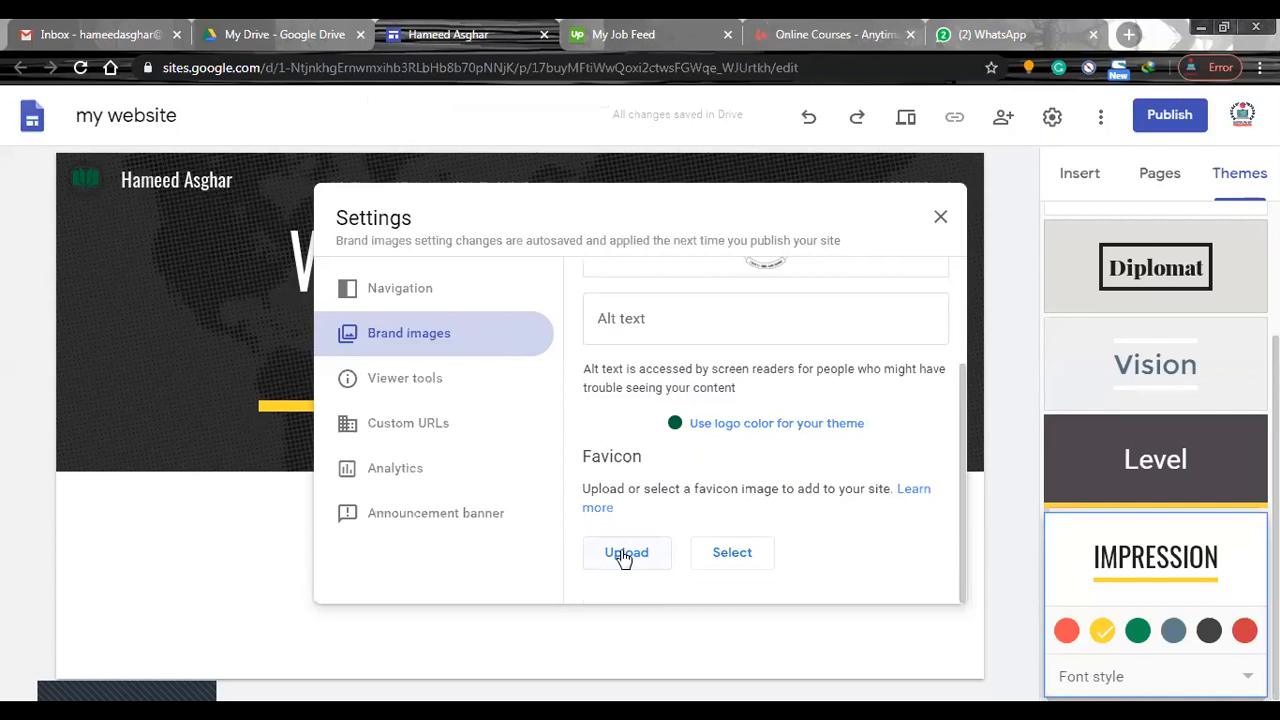
pyautogui.click(941, 218)
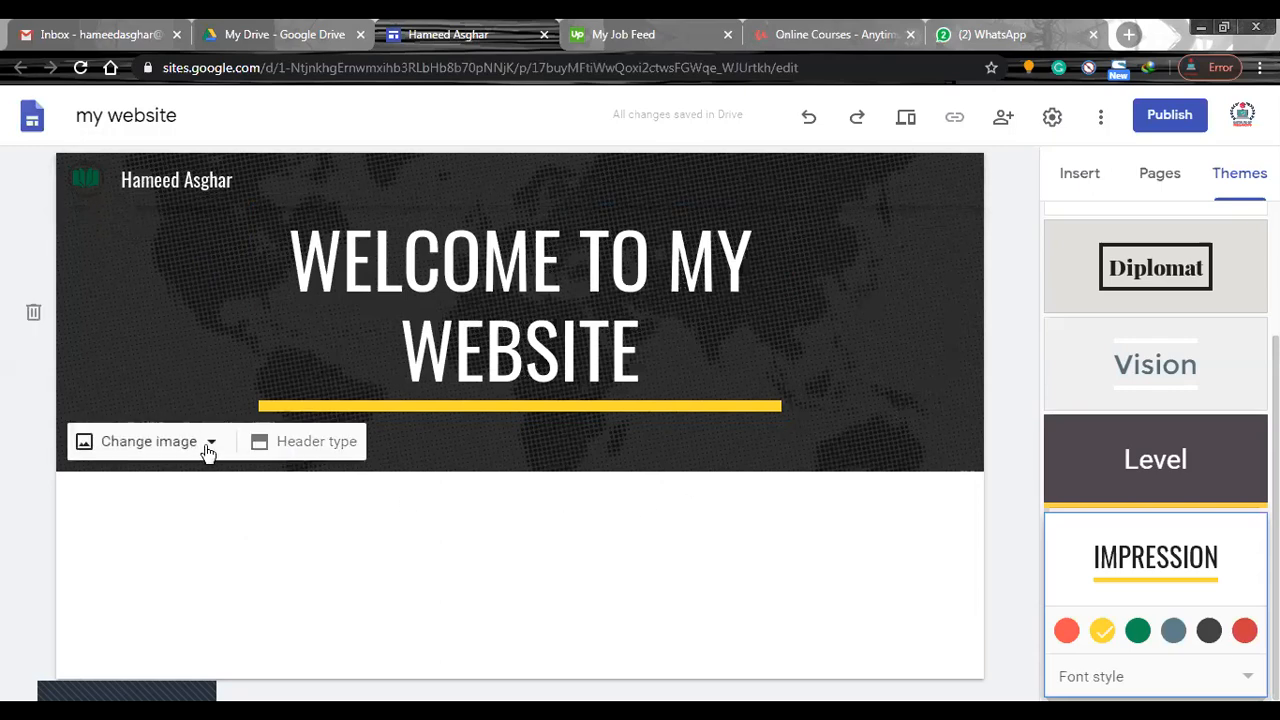
# Try to replace the header image with the dark lake landscape from the gallery.
pyautogui.click(210, 445)
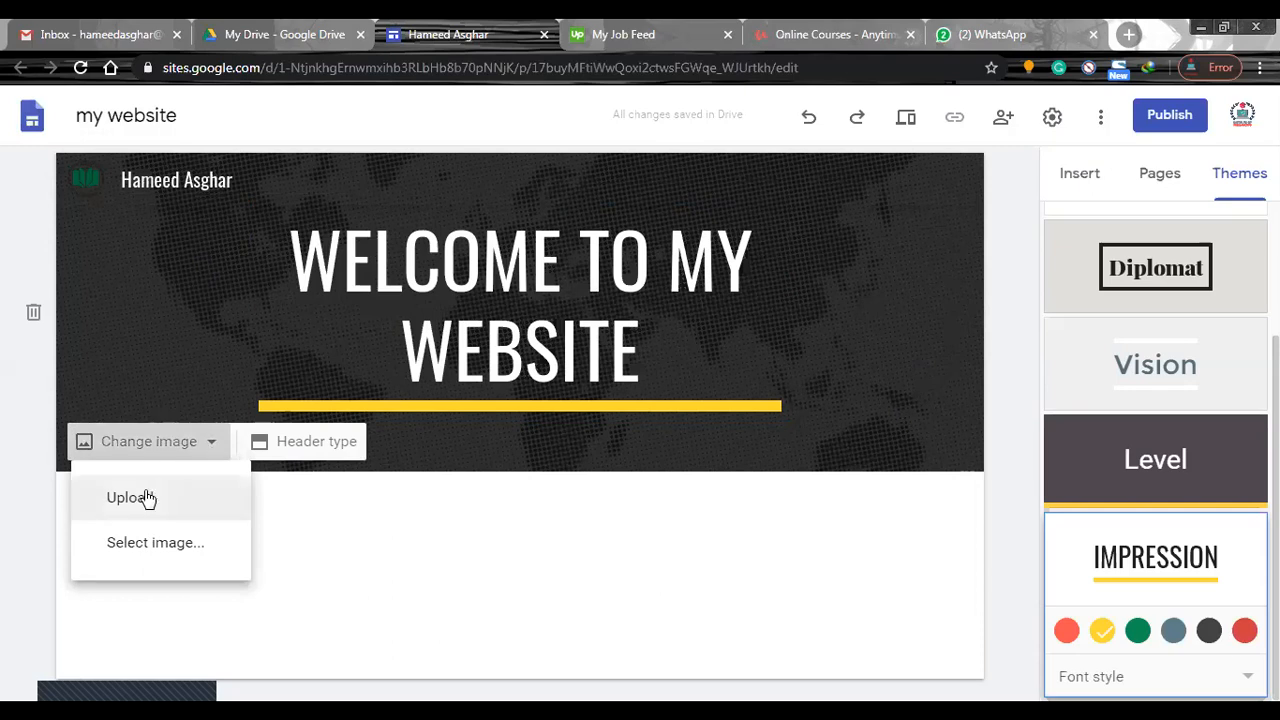
pyautogui.click(163, 553)
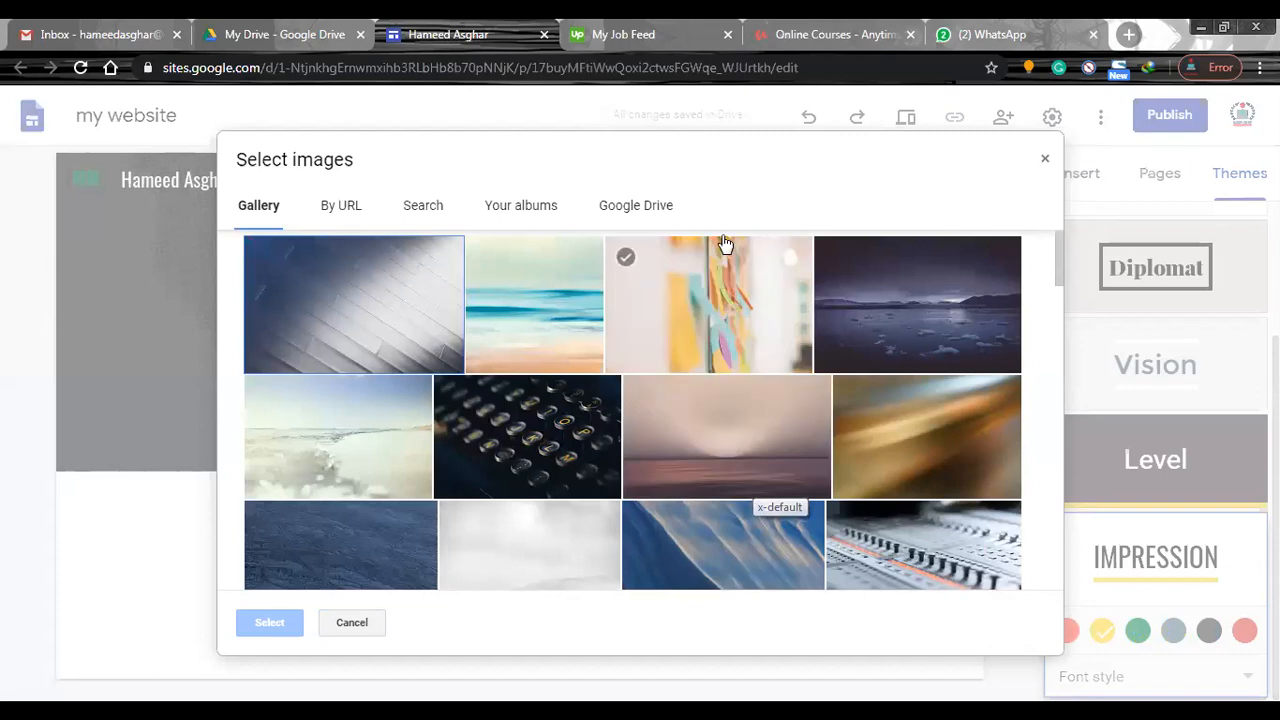
pyautogui.click(932, 327)
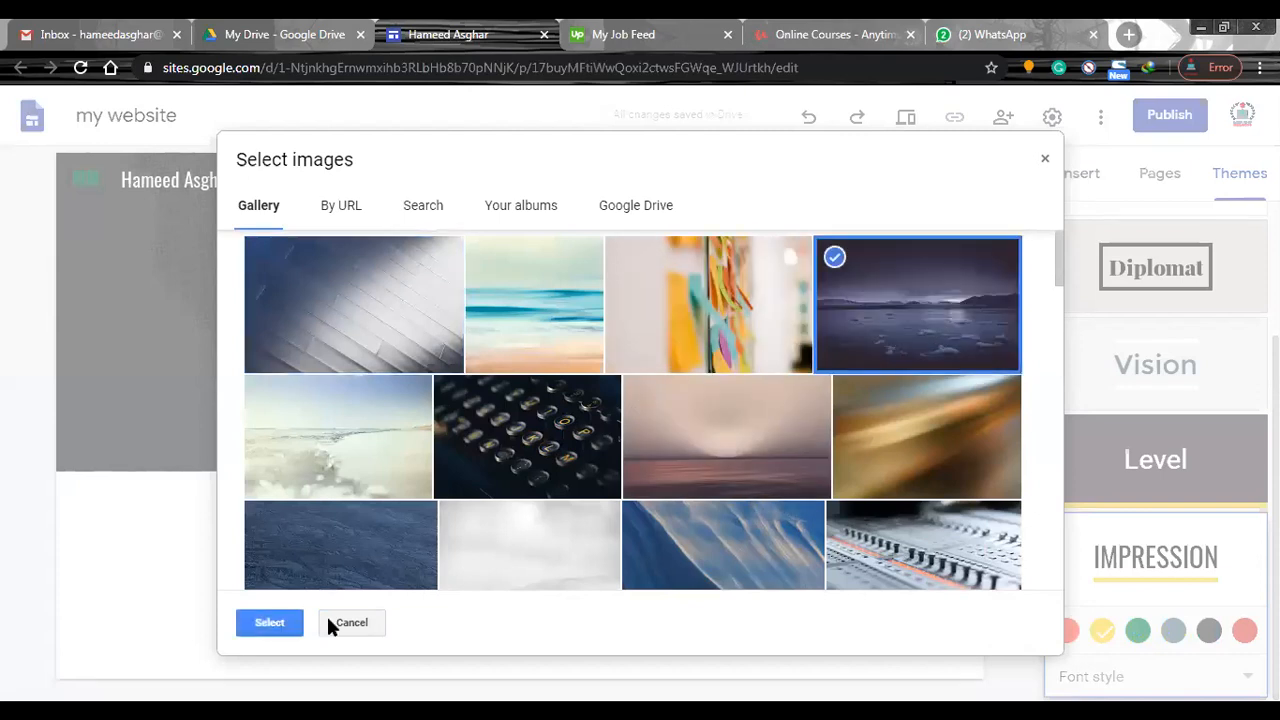
pyautogui.click(268, 623)
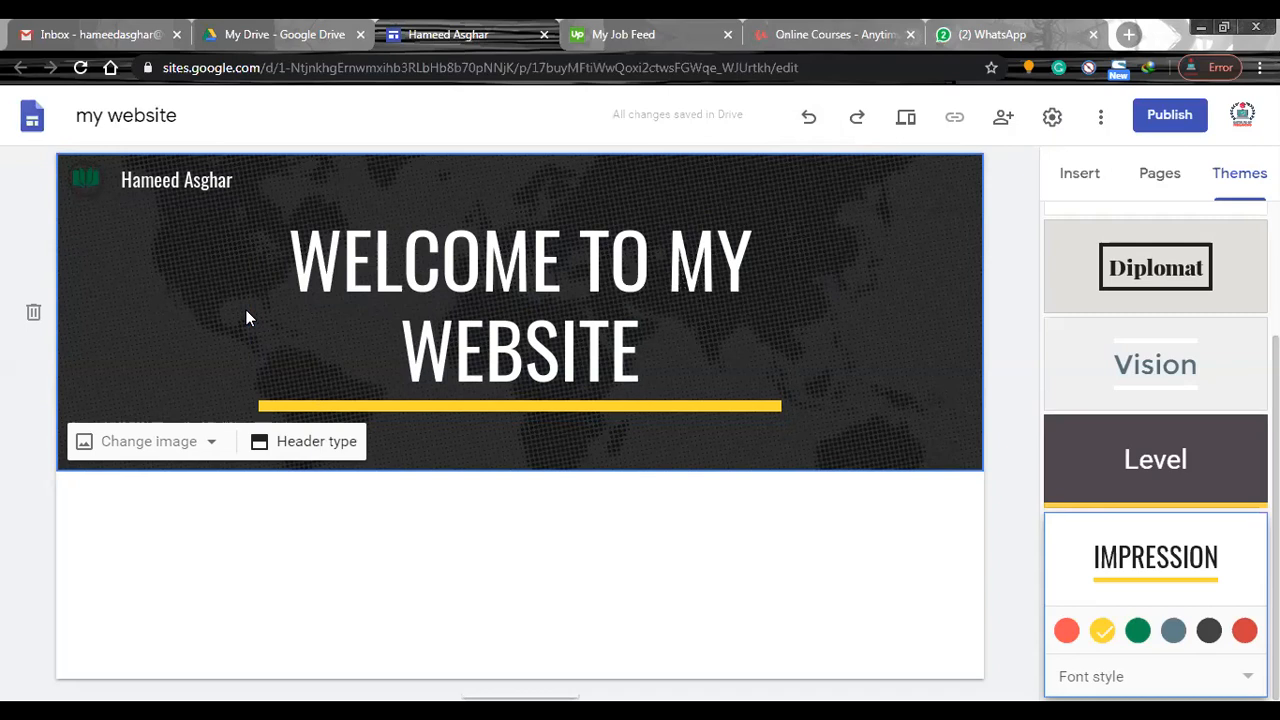
# Try the Cover, Large banner and Title only header types and return the header to Banner.
pyautogui.click(316, 446)
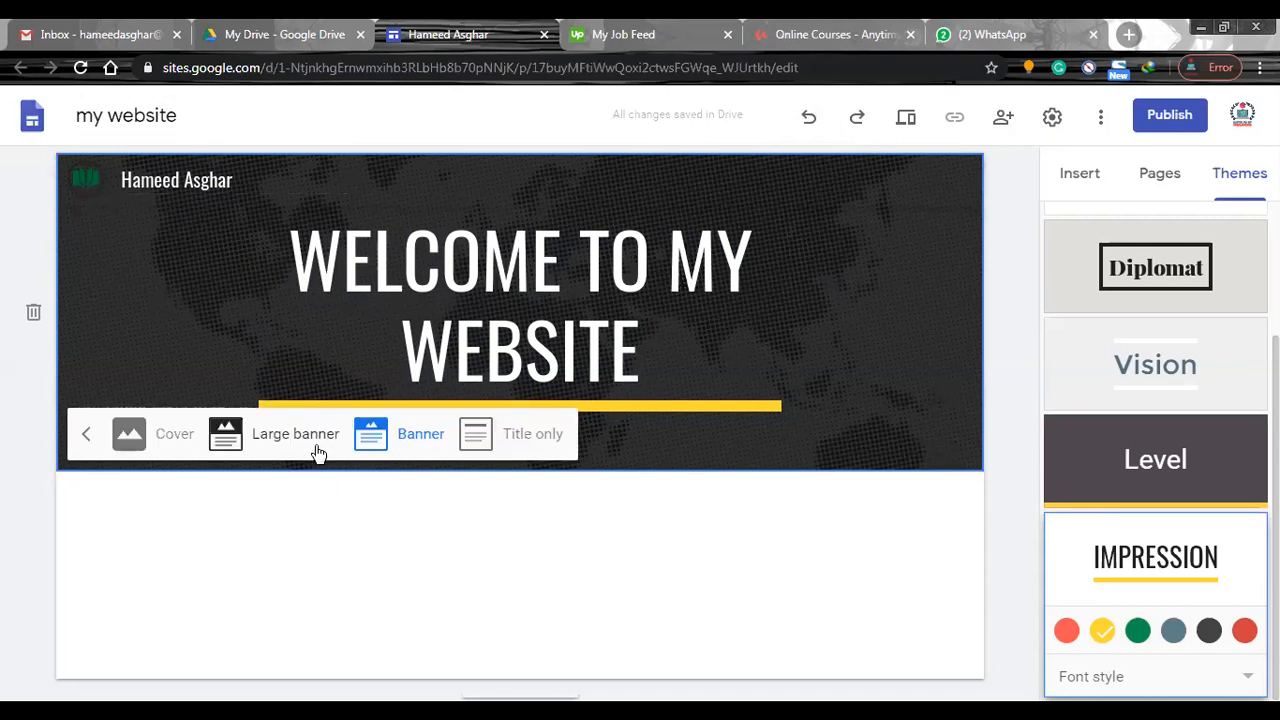
pyautogui.click(174, 436)
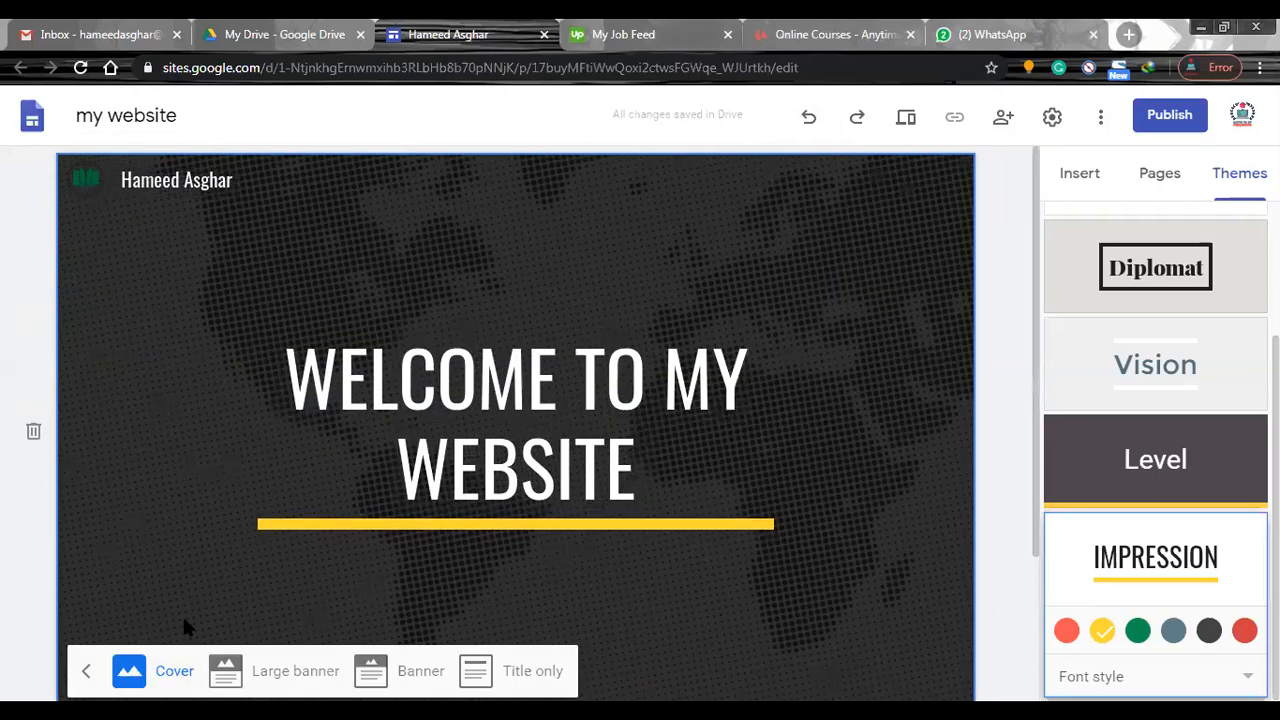
pyautogui.click(272, 658)
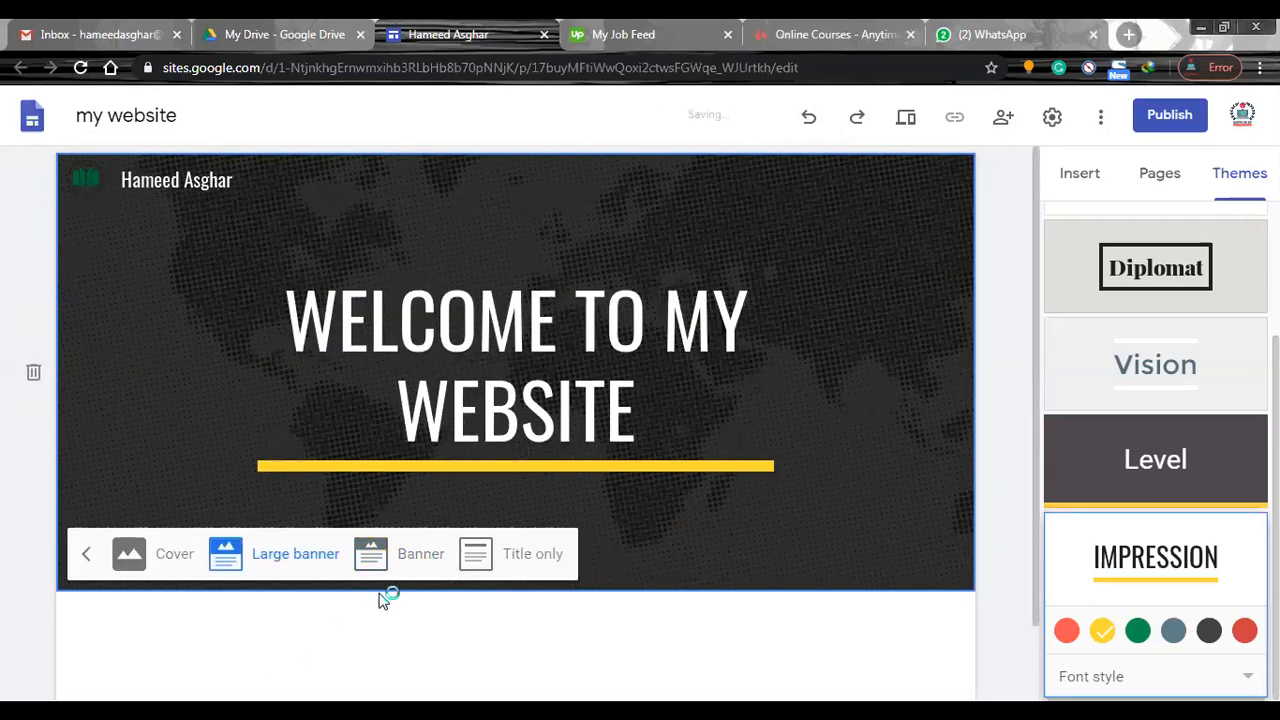
pyautogui.click(424, 555)
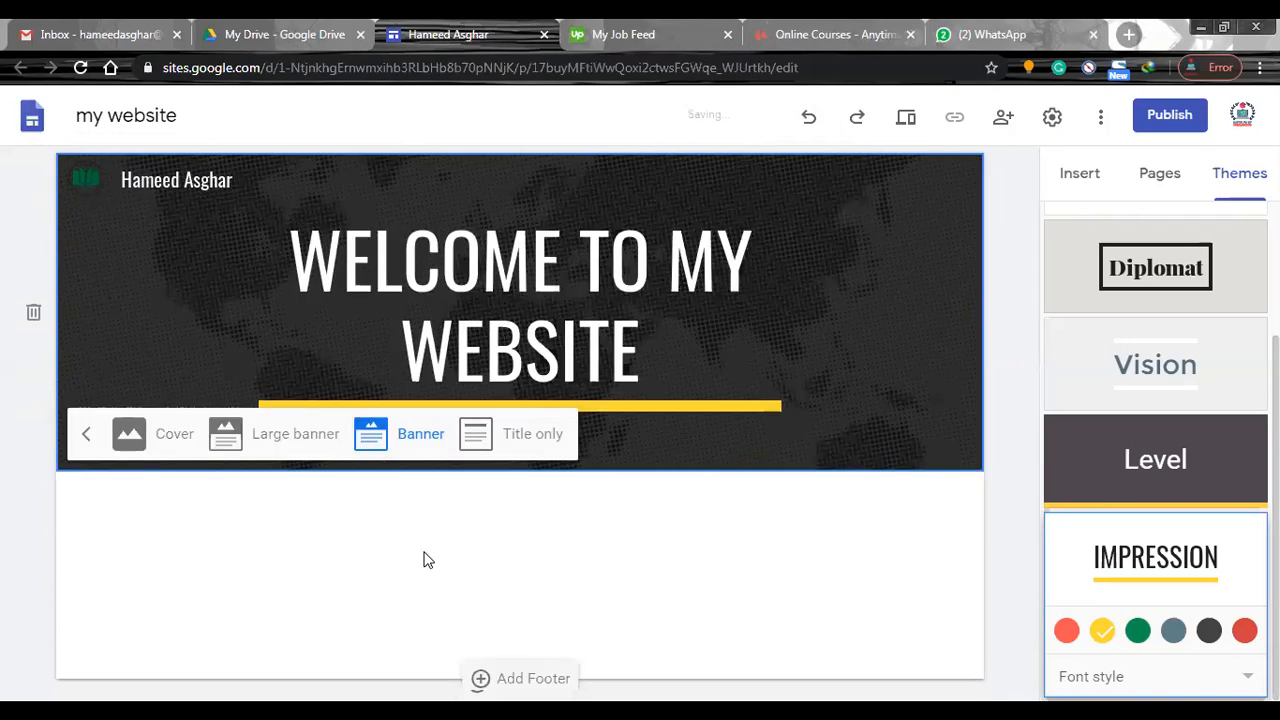
pyautogui.click(549, 447)
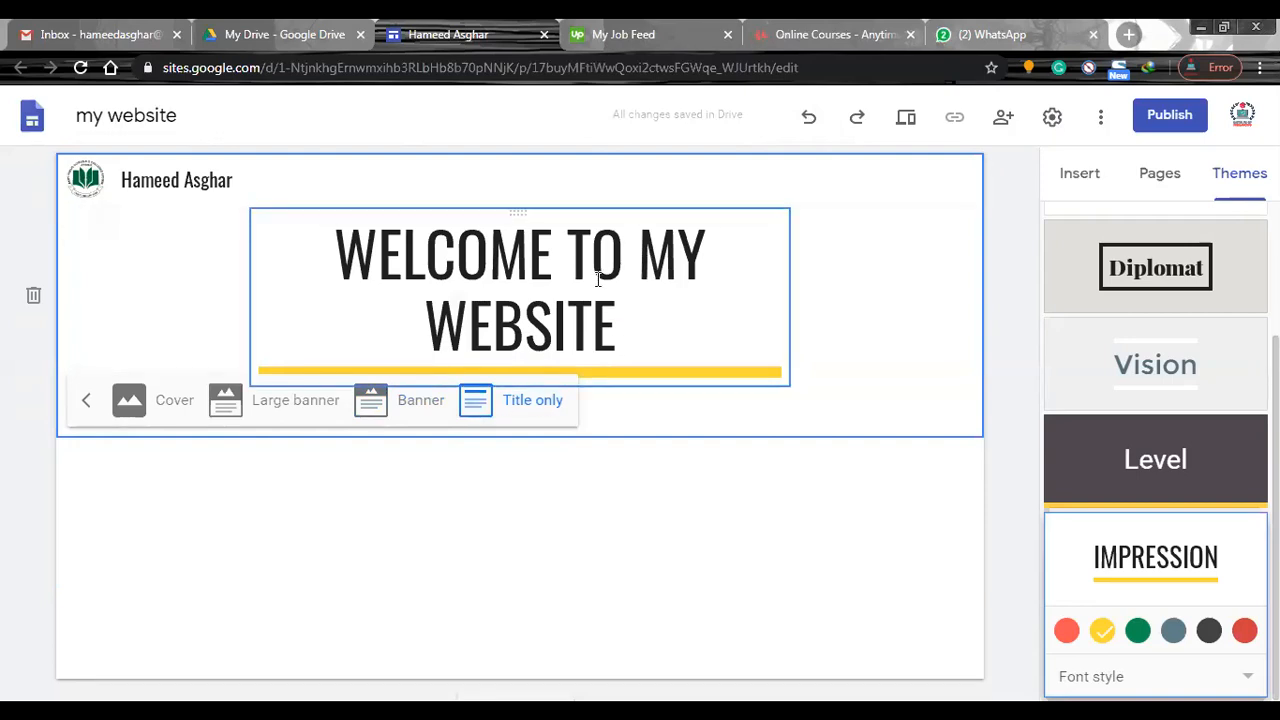
pyautogui.click(373, 406)
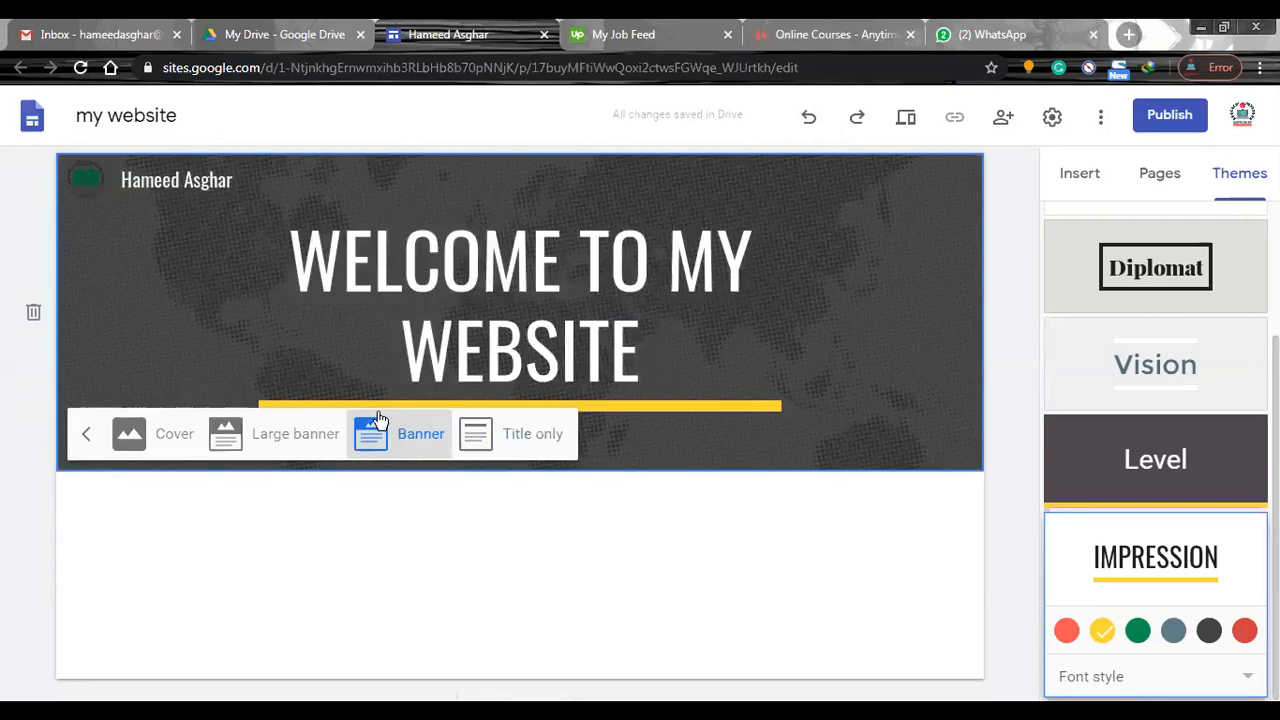
pyautogui.click(244, 436)
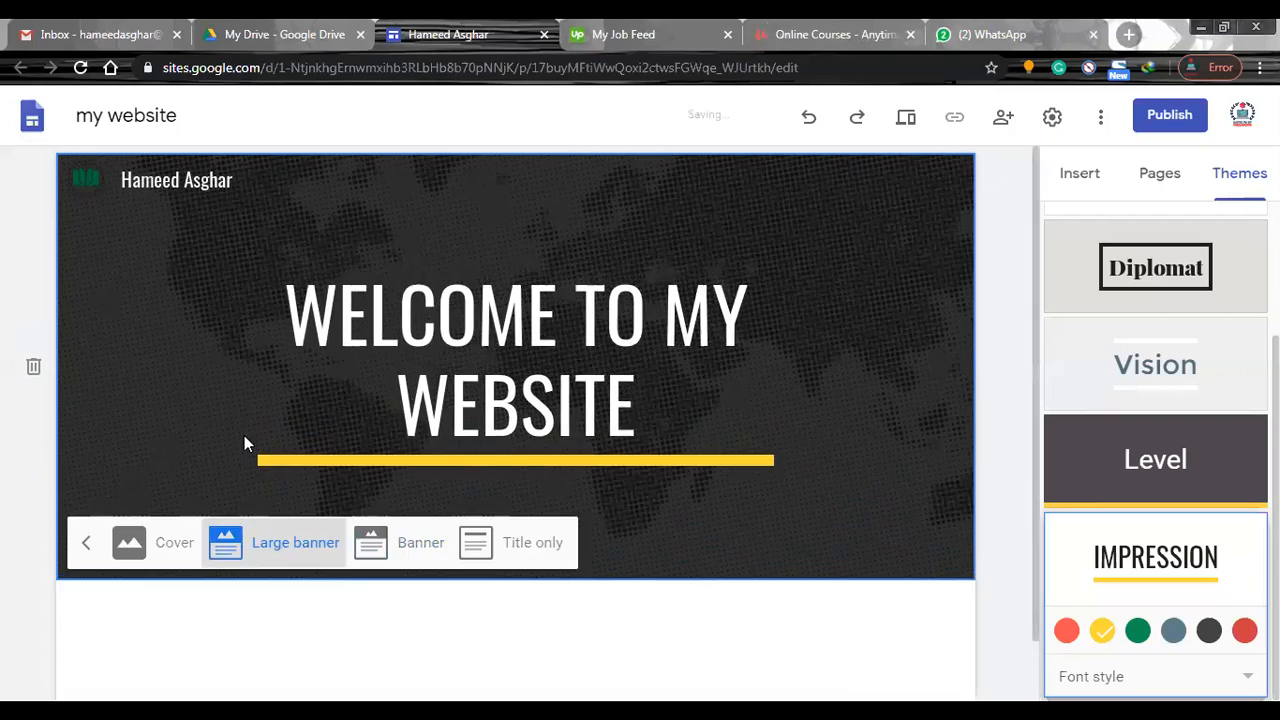
pyautogui.click(378, 556)
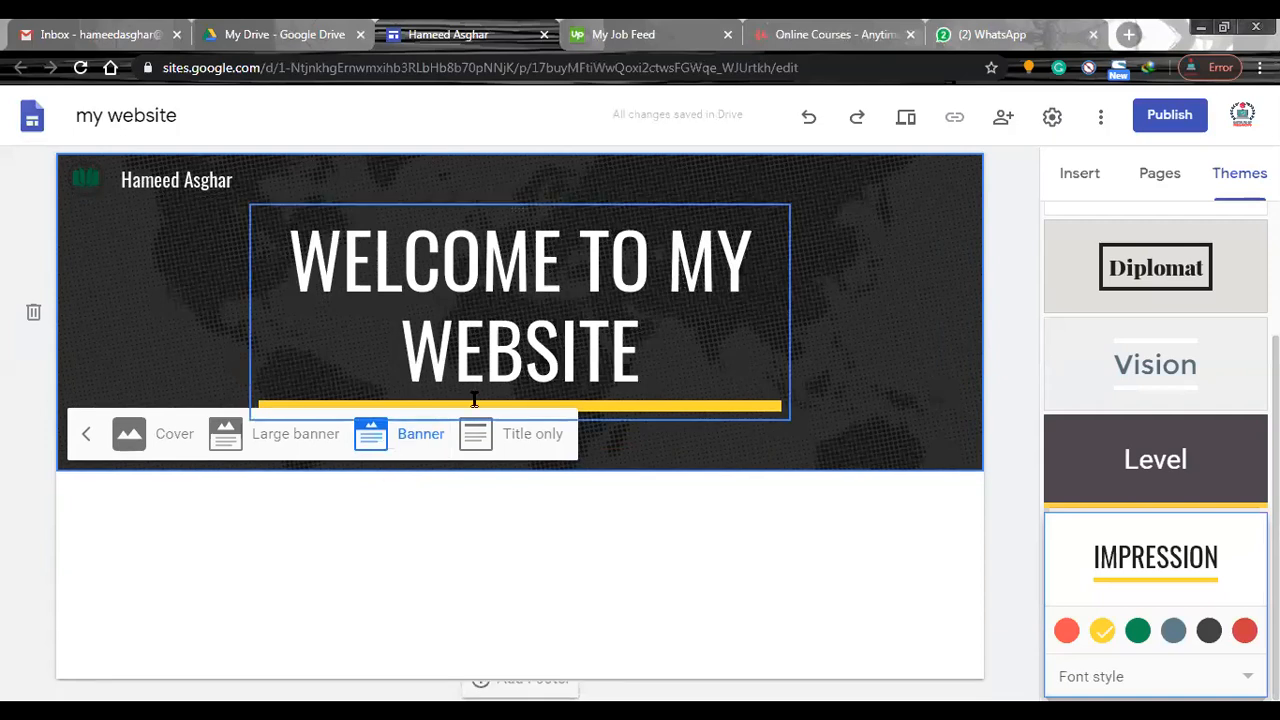
pyautogui.click(86, 434)
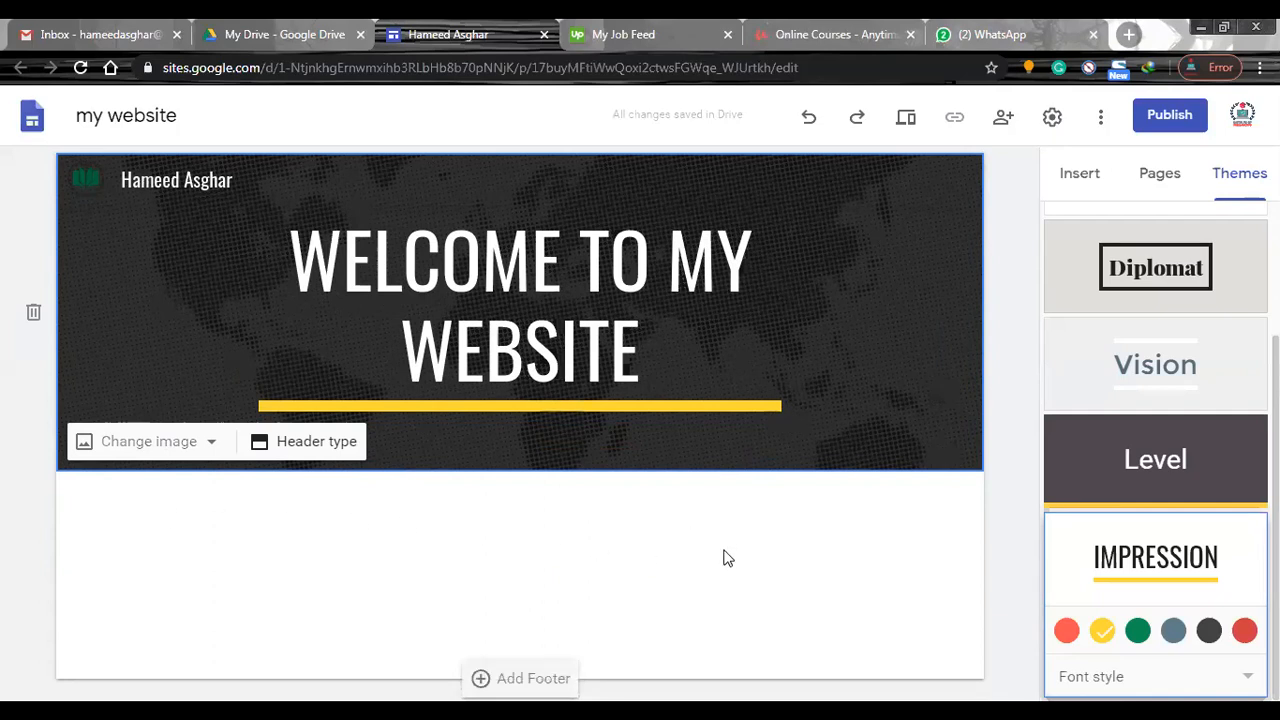
# Insert the two-column layout with an image placeholder above text in each column below the header.
pyautogui.click(1084, 180)
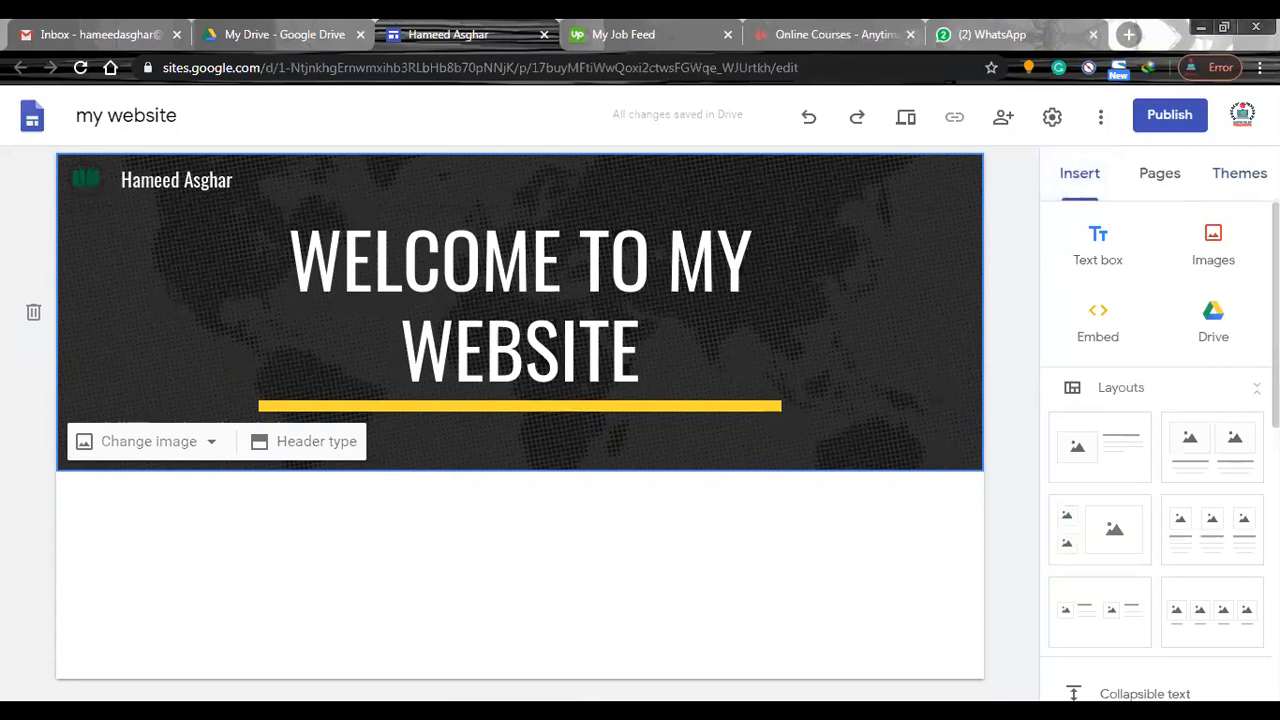
pyautogui.scroll(-2, 1160, 440)
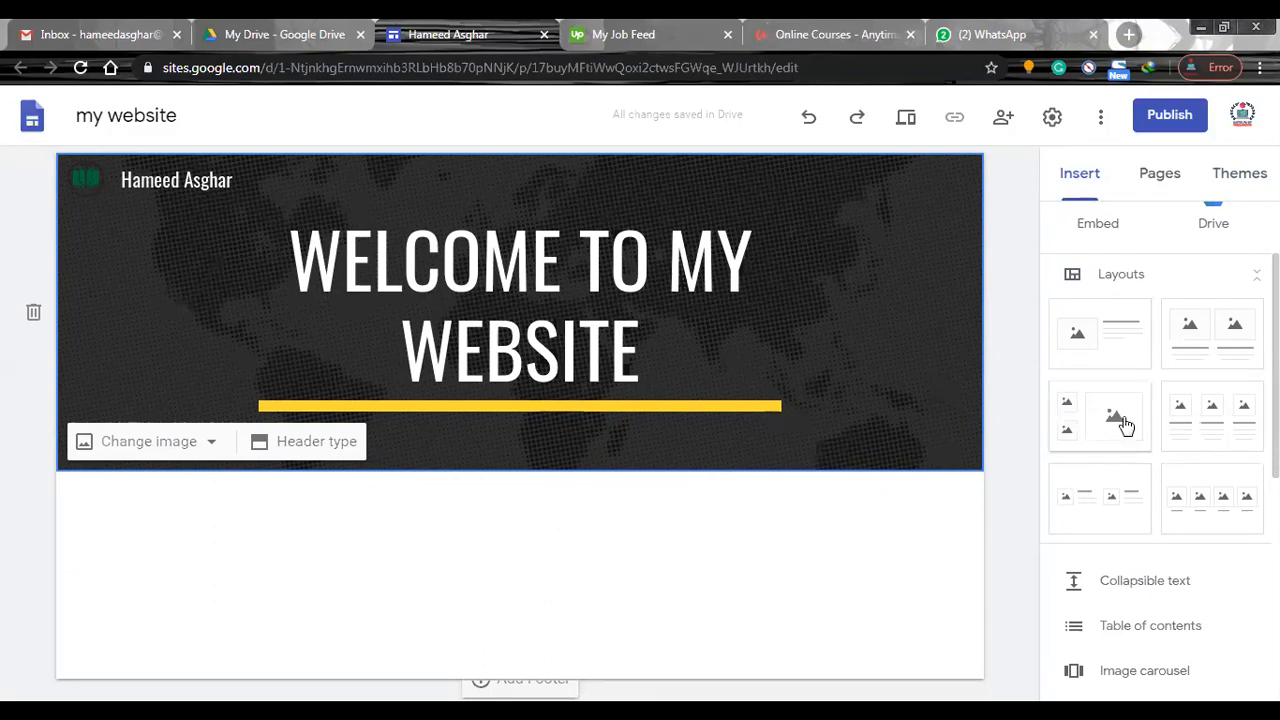
pyautogui.click(1220, 343)
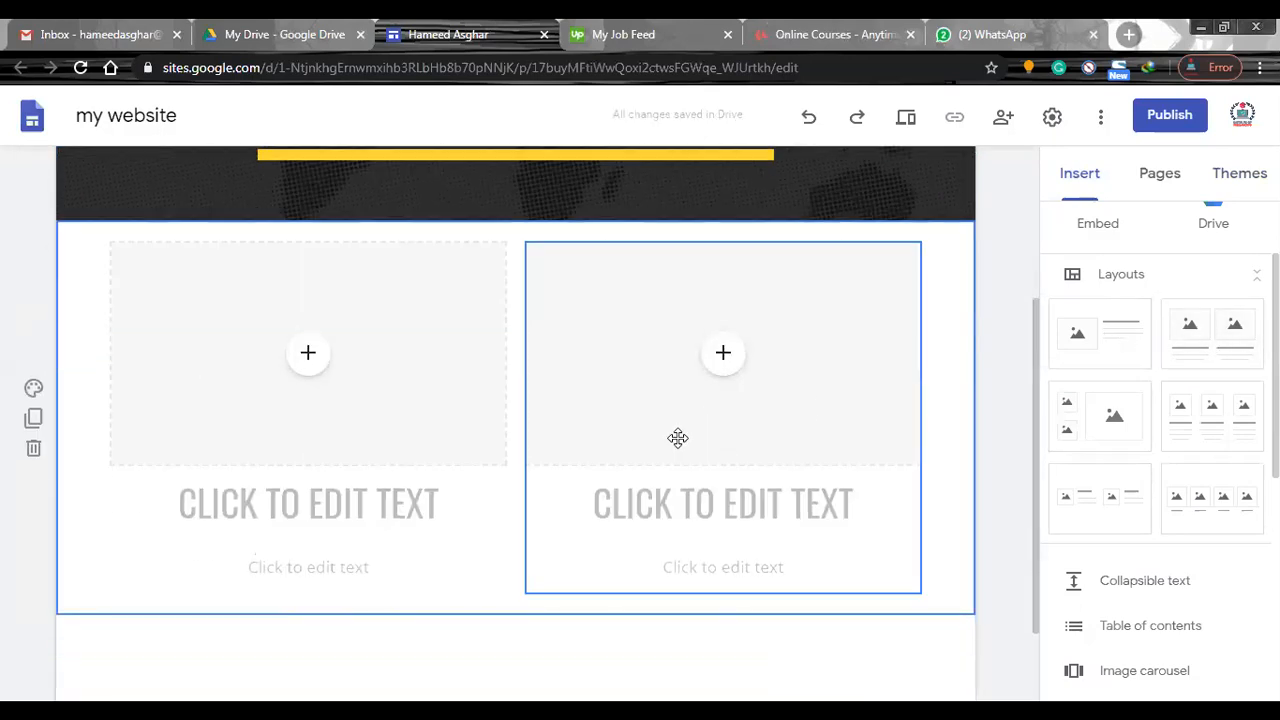
# Replace the two-column section below the header with the layout that has one image beside a heading and text.
pyautogui.click(1114, 330)
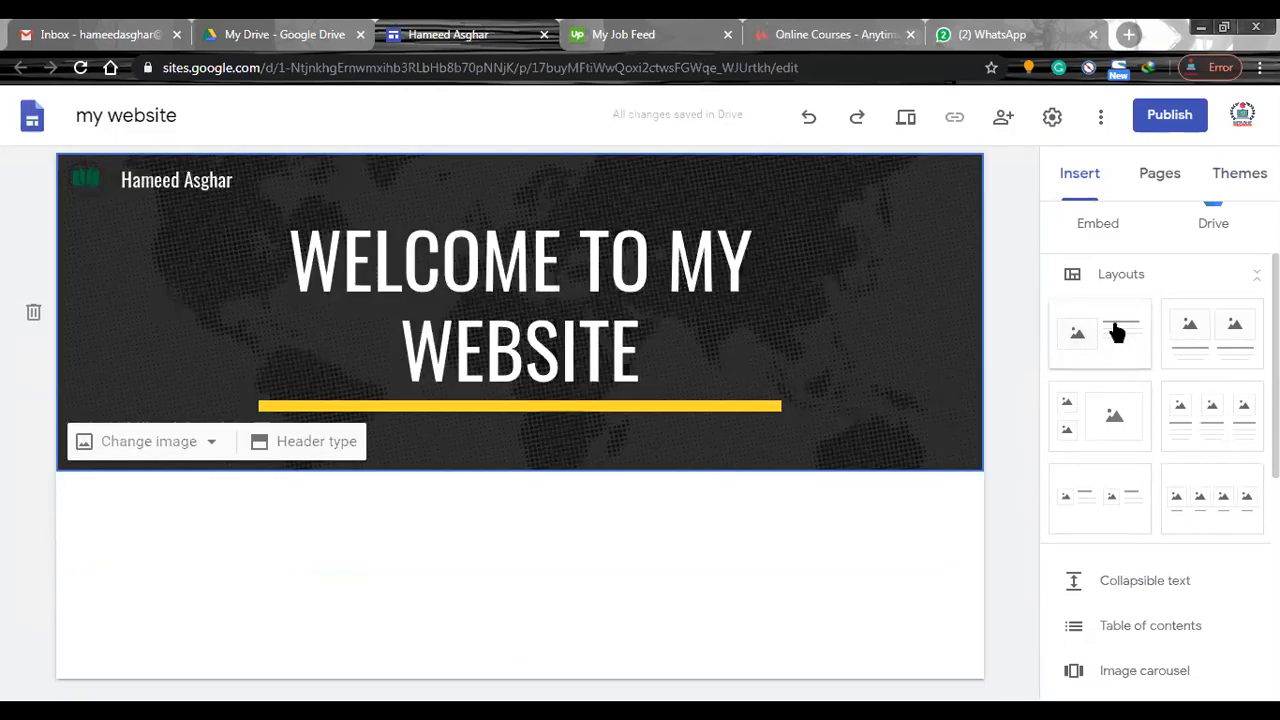
pyautogui.click(802, 518)
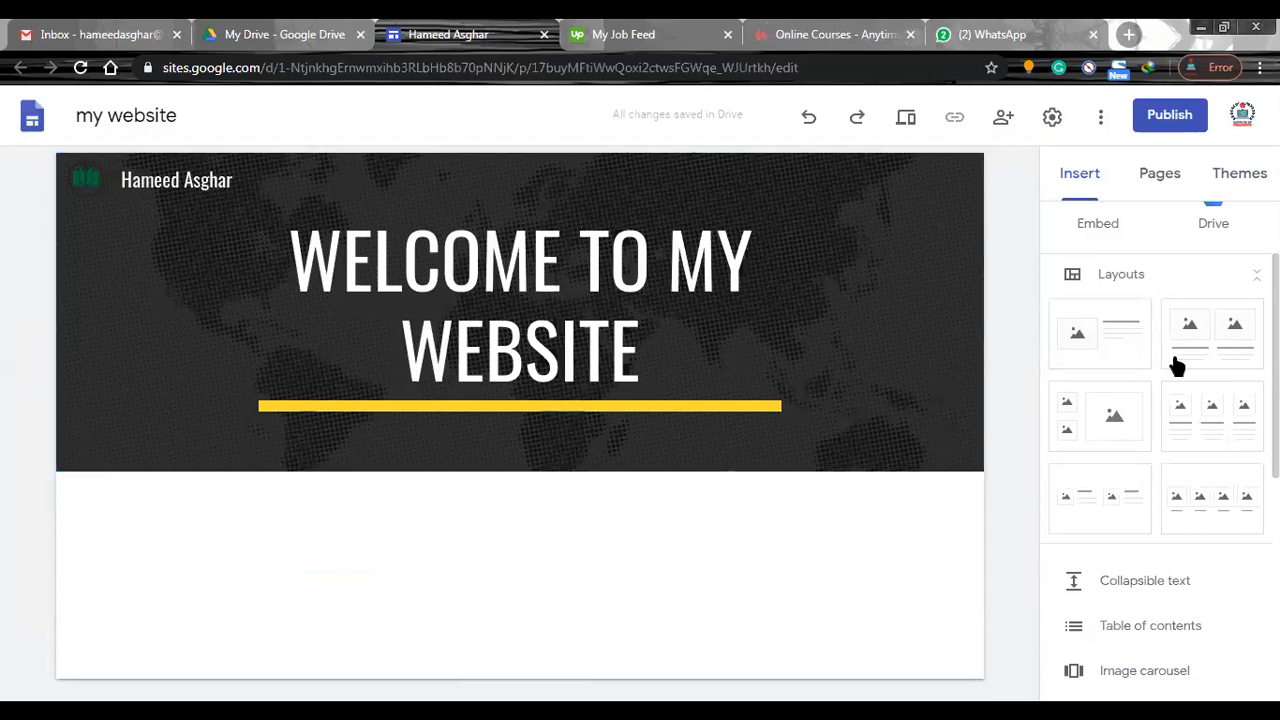
pyautogui.click(1113, 350)
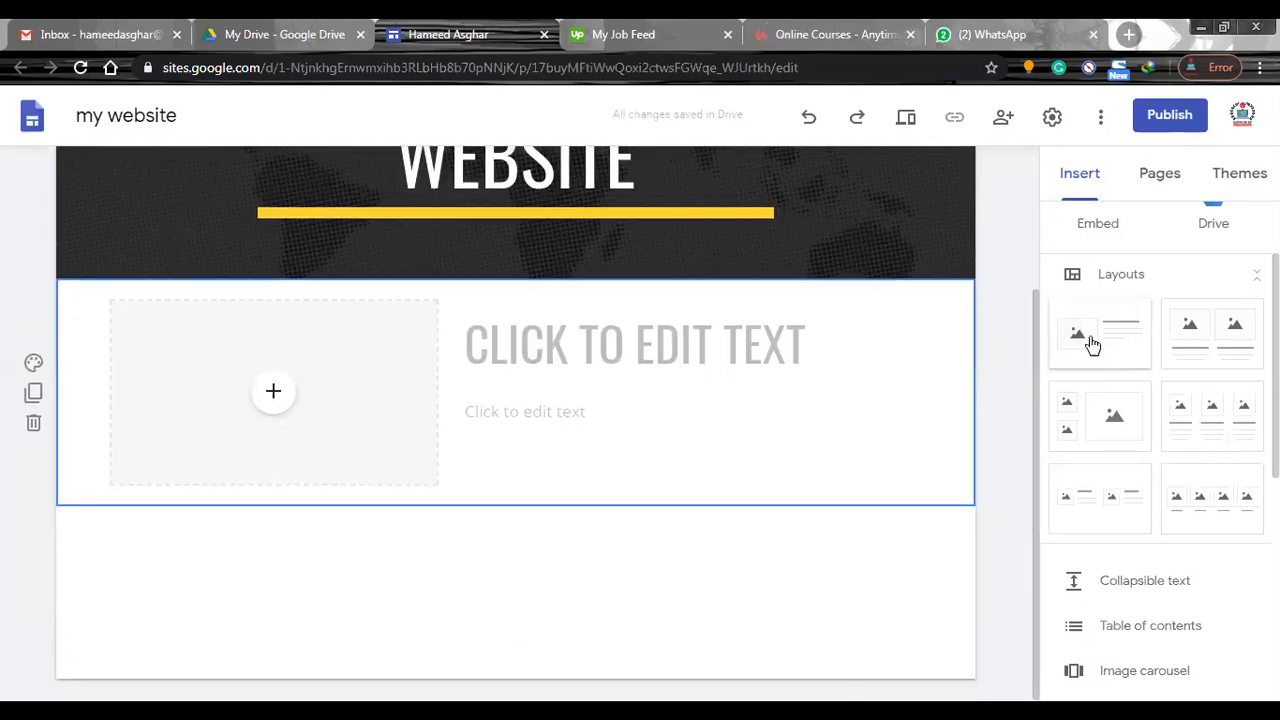
# Upload the second office profile picture from the Profile Pics folder into the image placeholder and enlarge it to about half the section width.
pyautogui.click(274, 395)
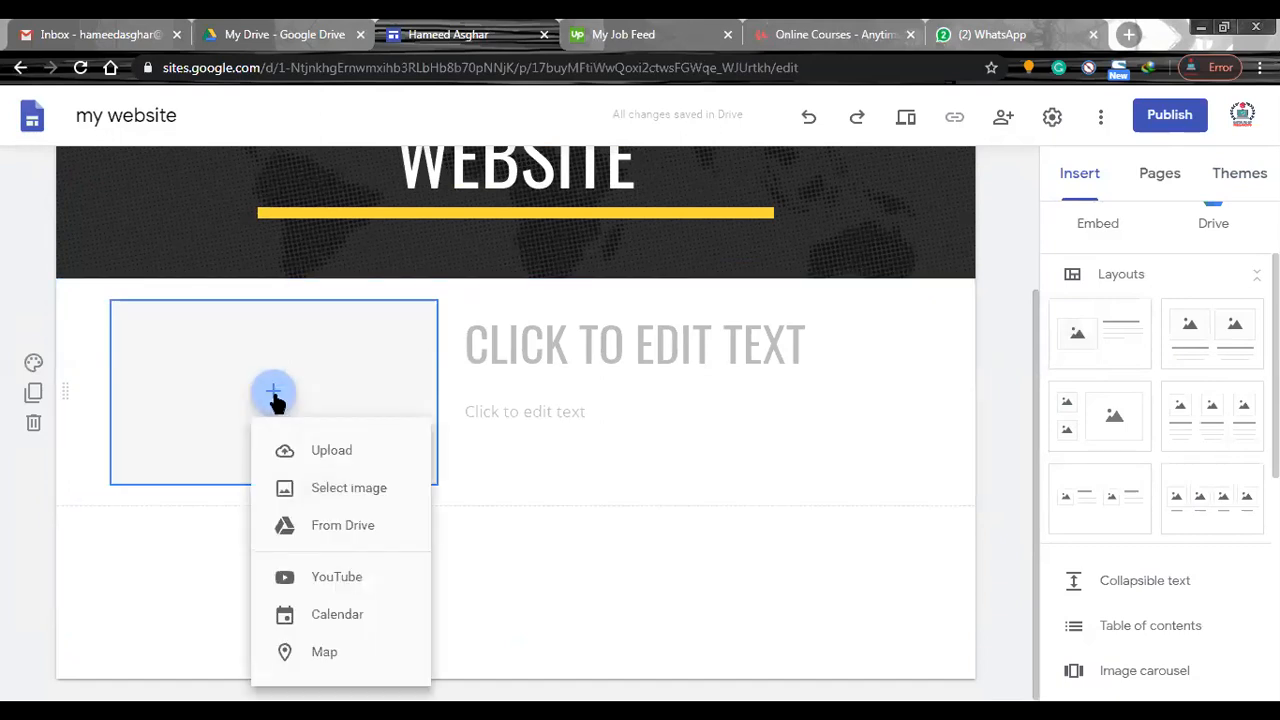
pyautogui.click(312, 453)
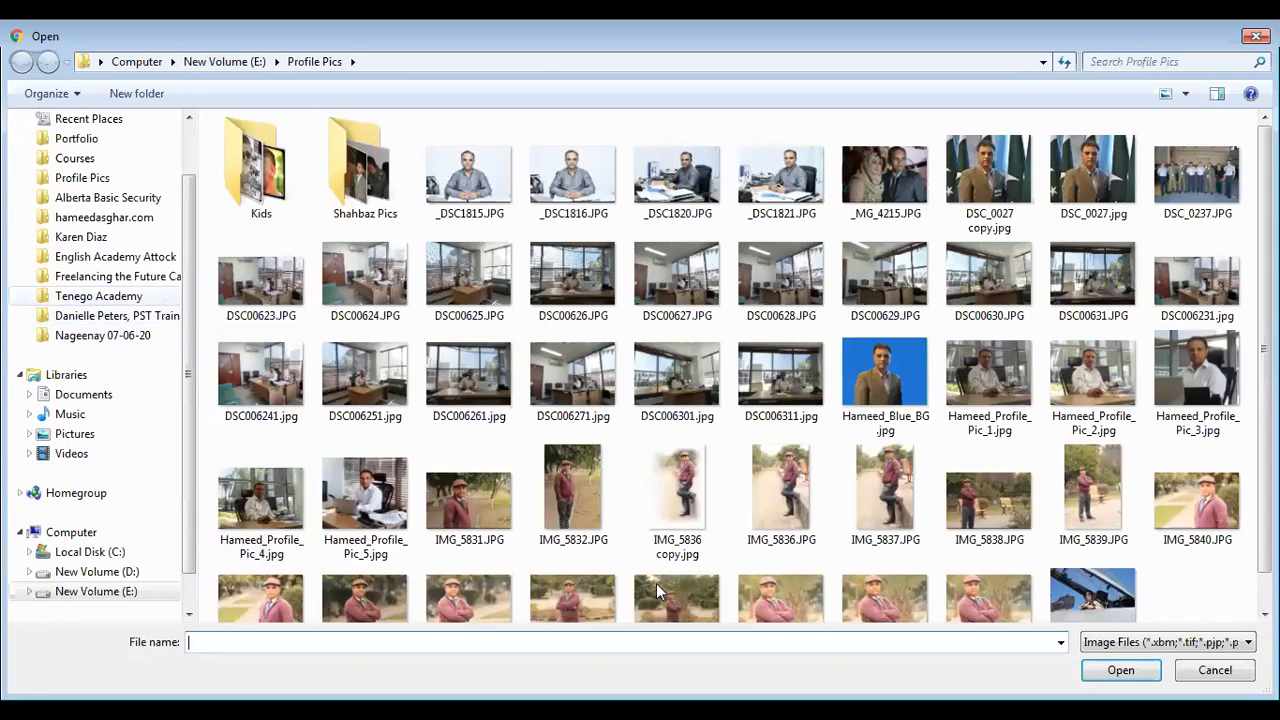
pyautogui.click(1104, 375)
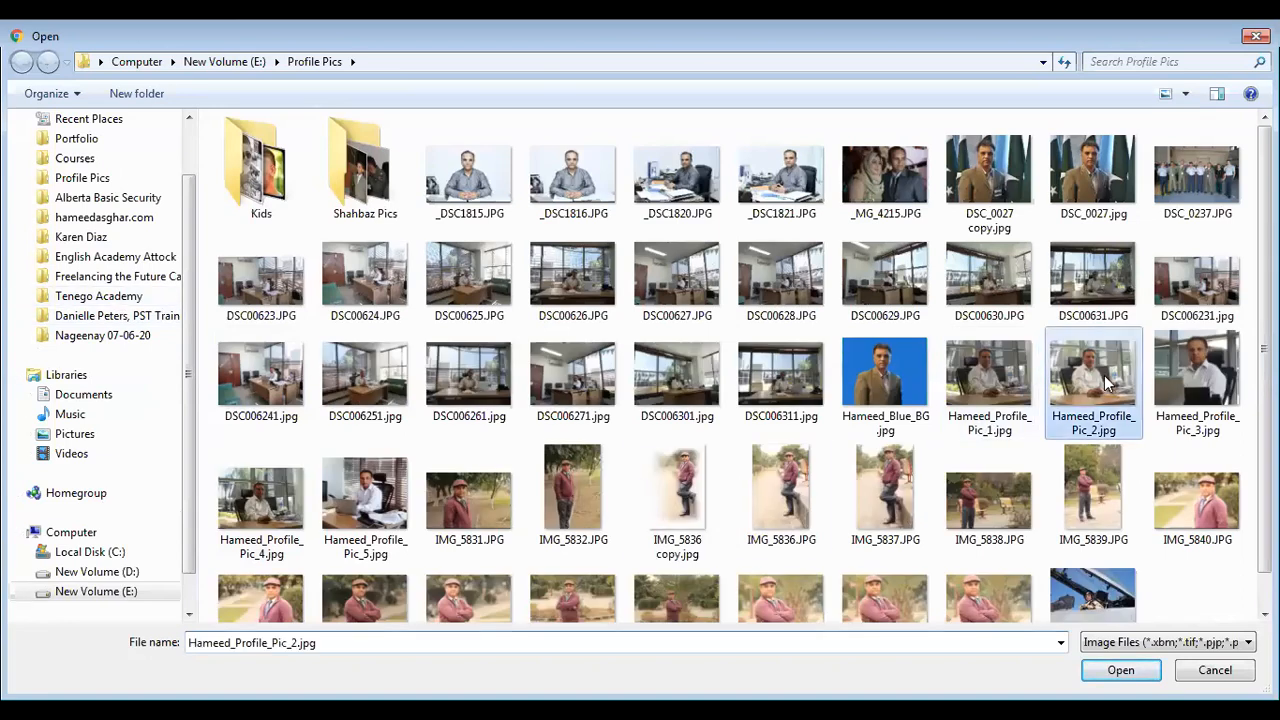
pyautogui.doubleClick(1104, 375)
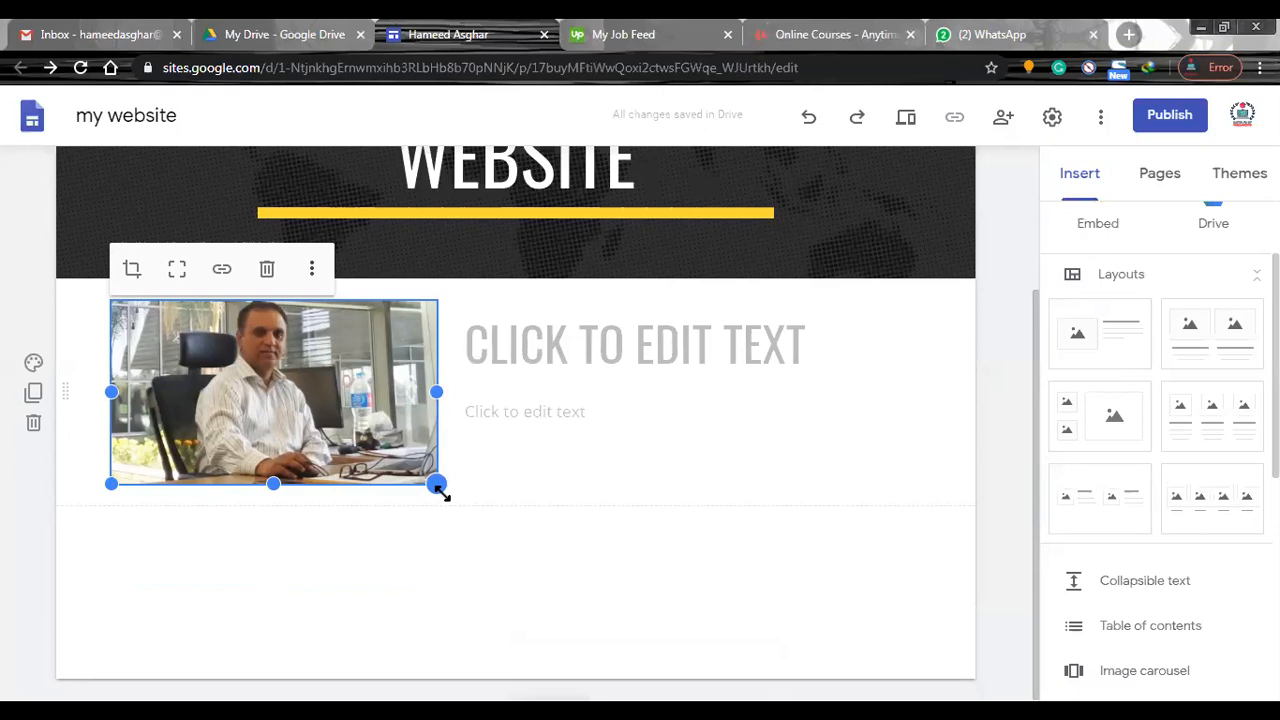
pyautogui.moveTo(440, 490); pyautogui.dragTo(507, 531)
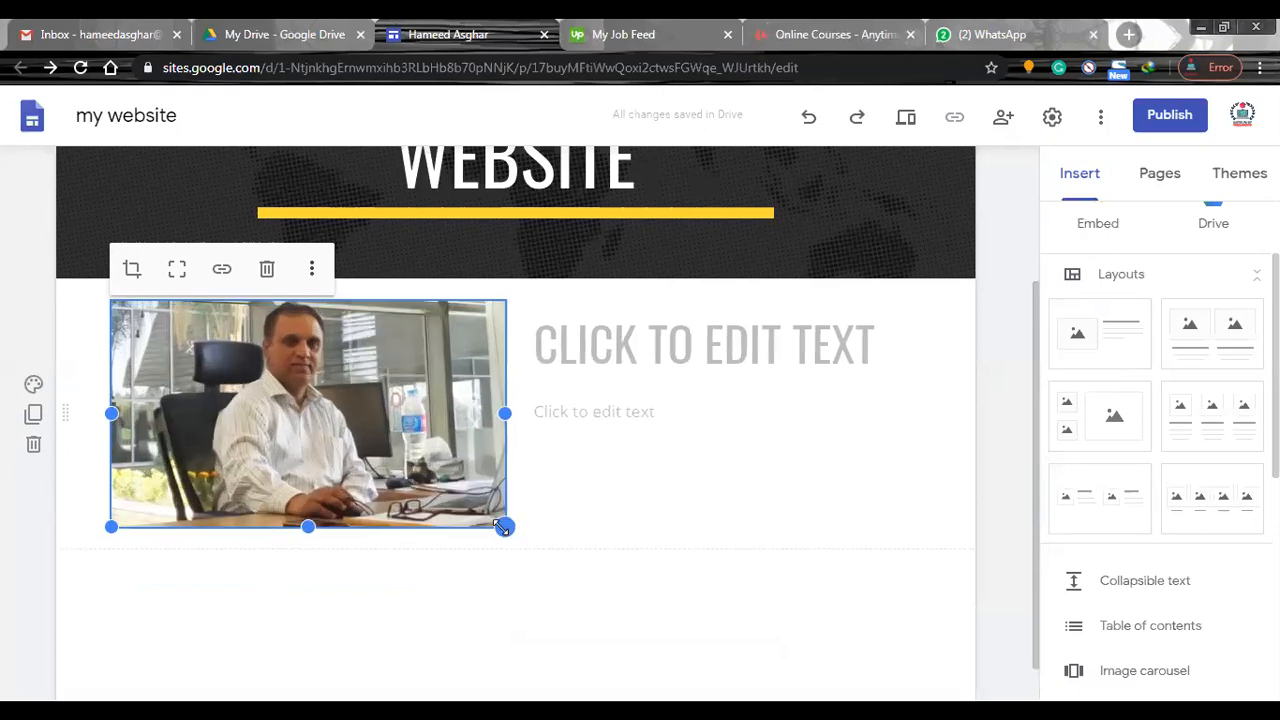
pyautogui.moveTo(503, 527); pyautogui.dragTo(451, 506)
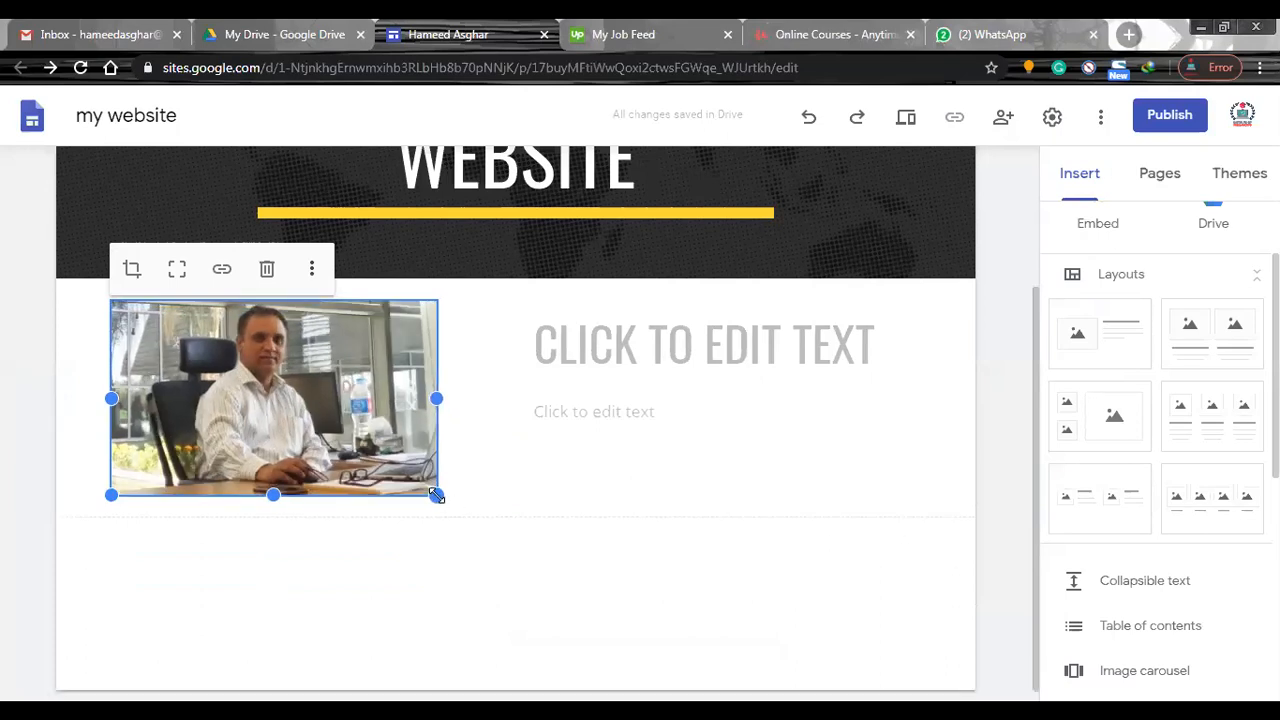
# Enter "ABOUT ME" as the heading beside the photo.
pyautogui.click(617, 357)
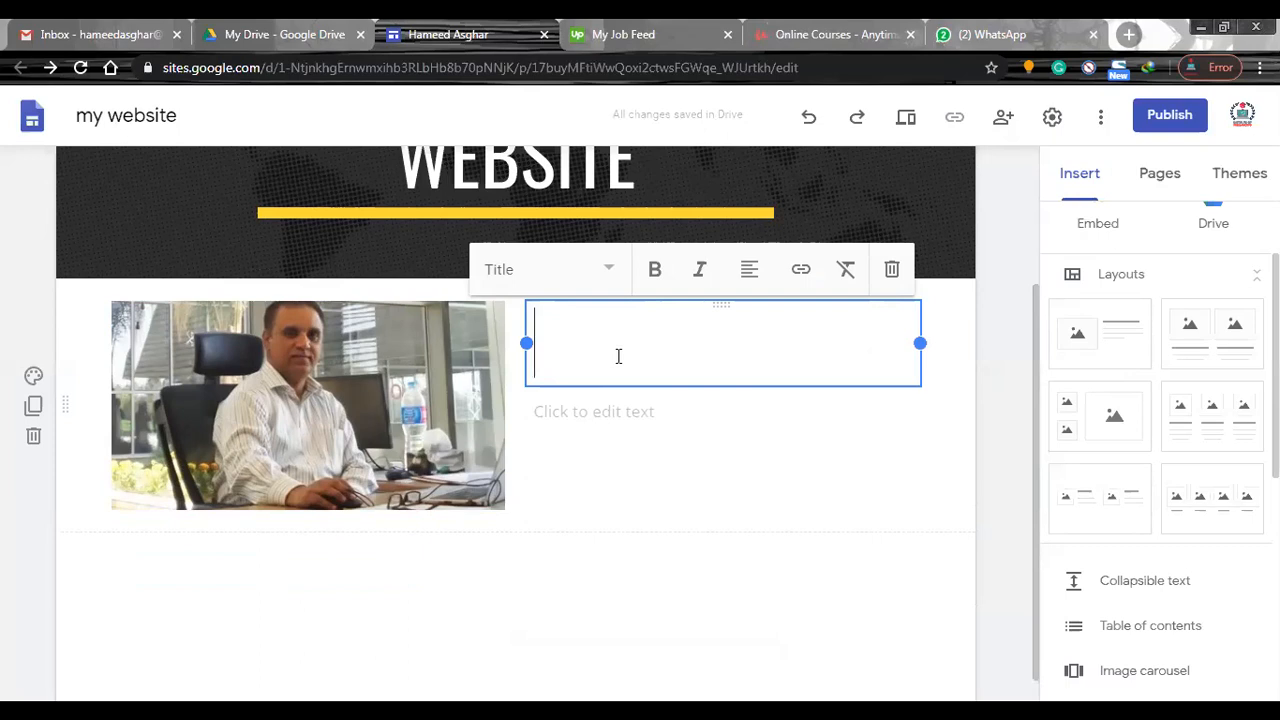
pyautogui.write('ABOUT ')
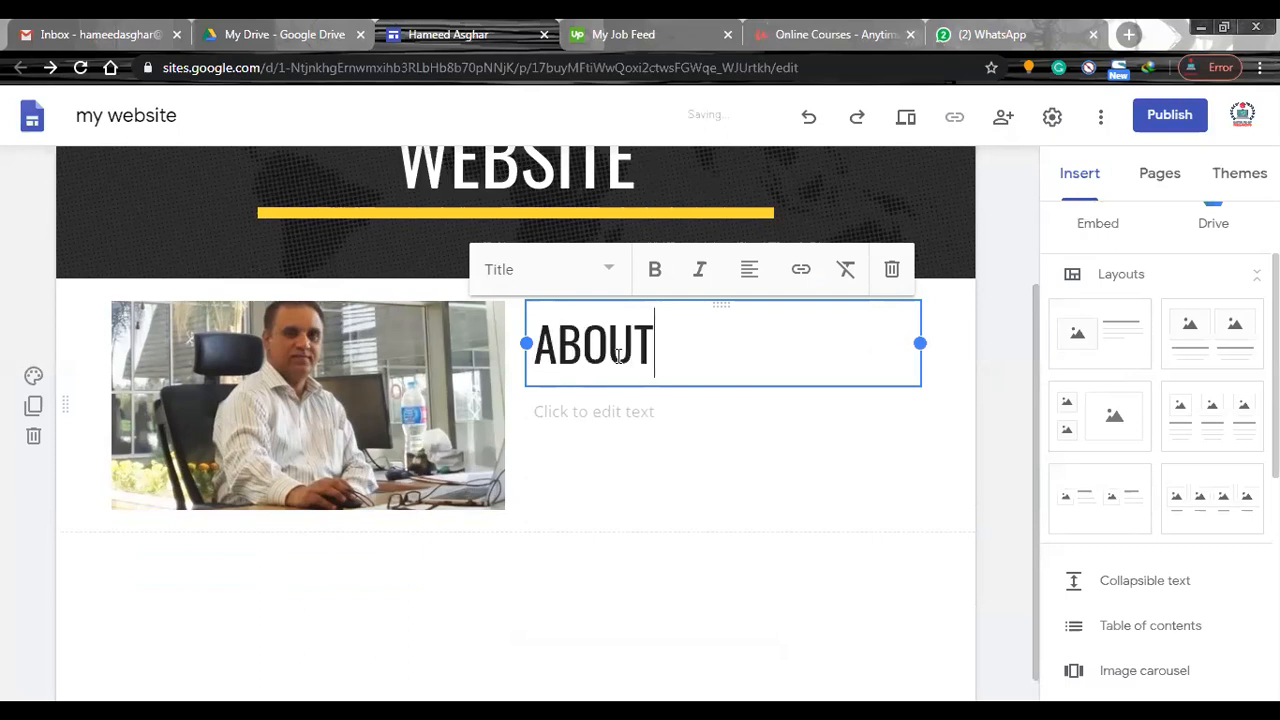
pyautogui.write('ME')
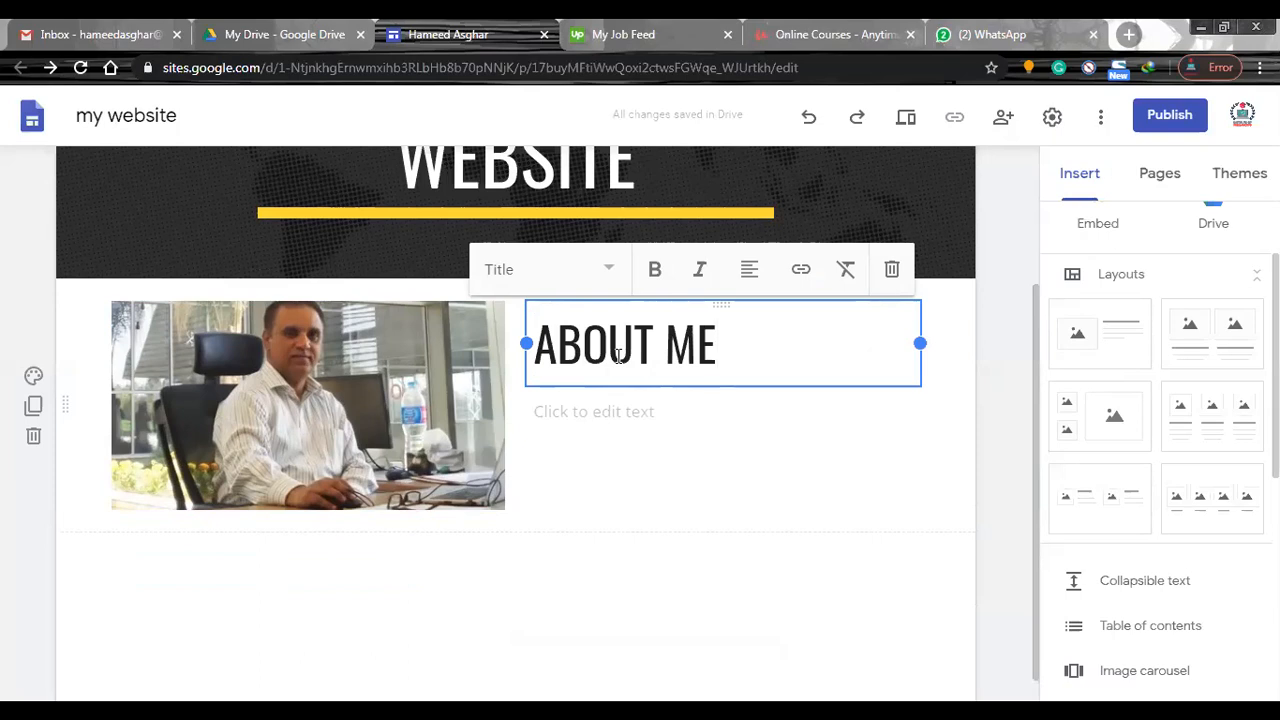
# Start editing the body text under the heading, and open the owner's existing personal website in a new tab at its About section.
pyautogui.click(609, 416)
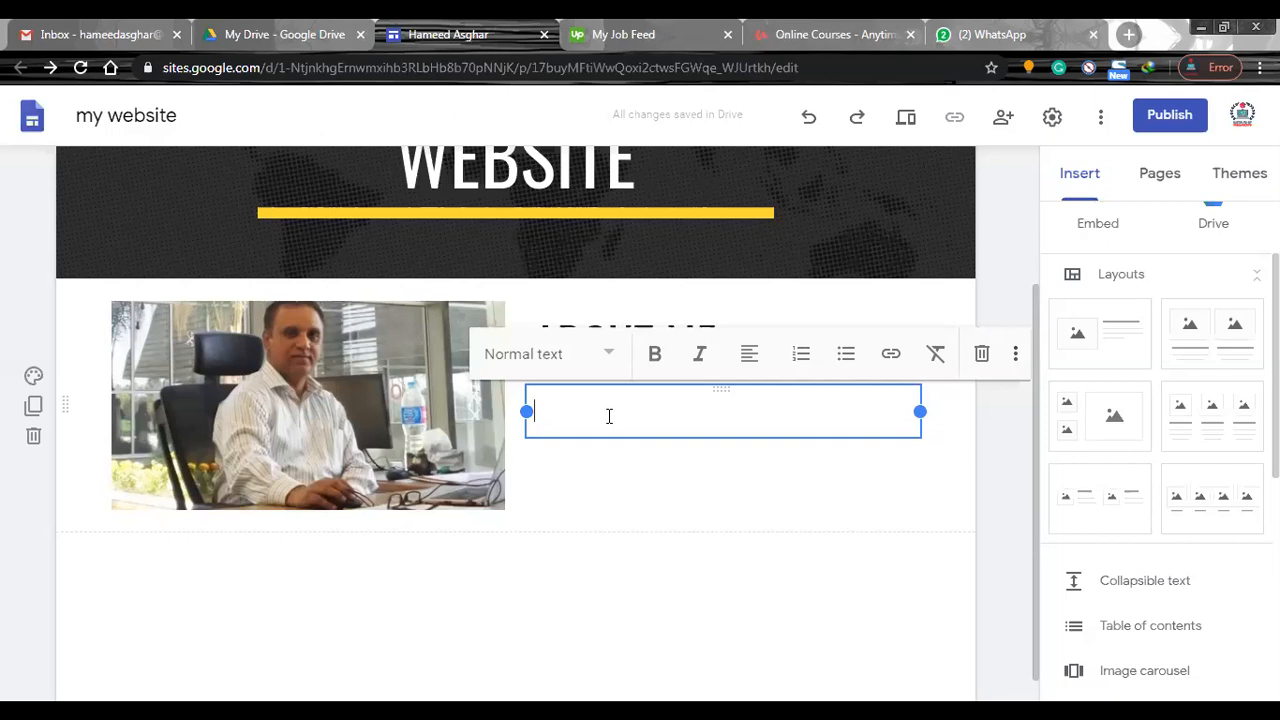
pyautogui.click(1128, 35)
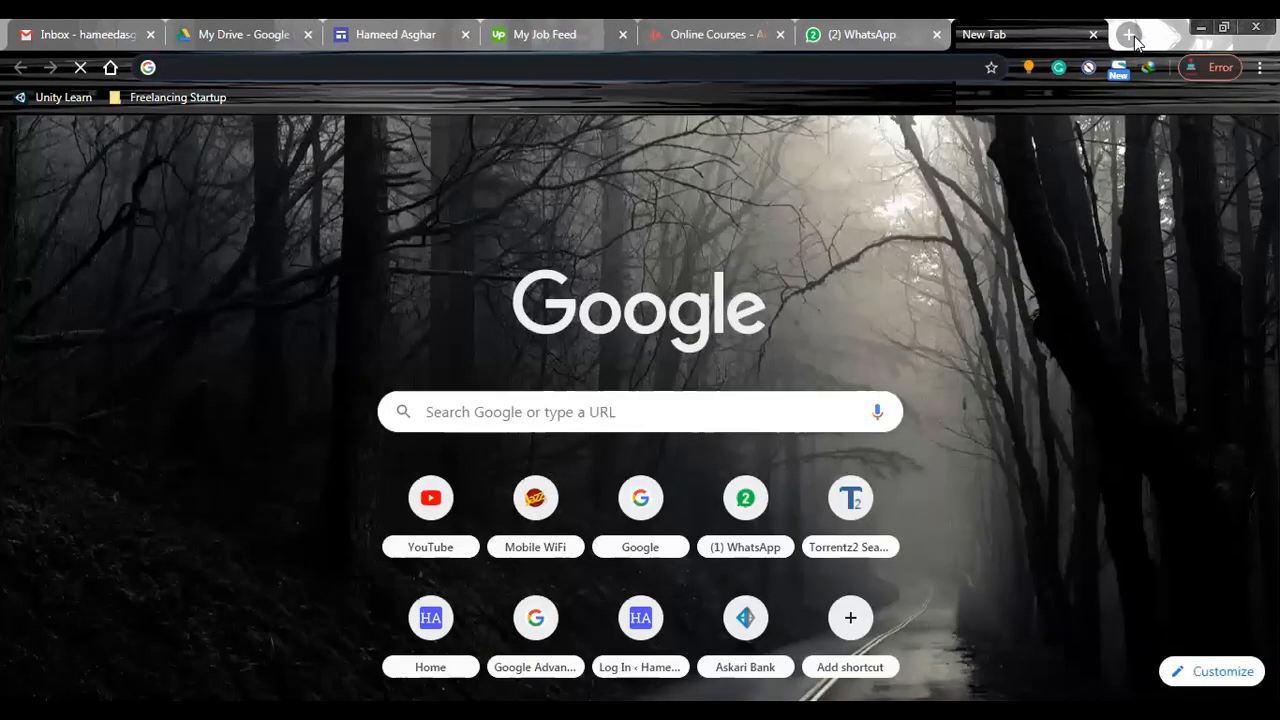
pyautogui.write('ham')
pyautogui.press('Return')
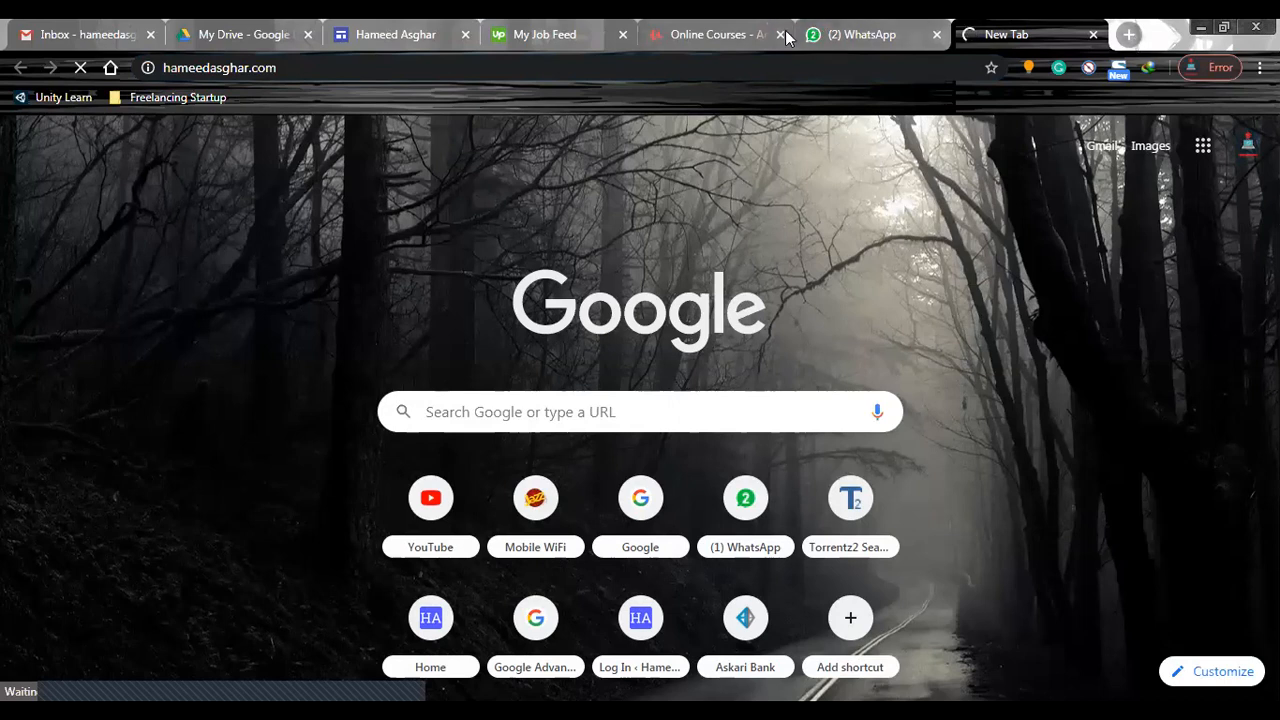
pyautogui.click(408, 34)
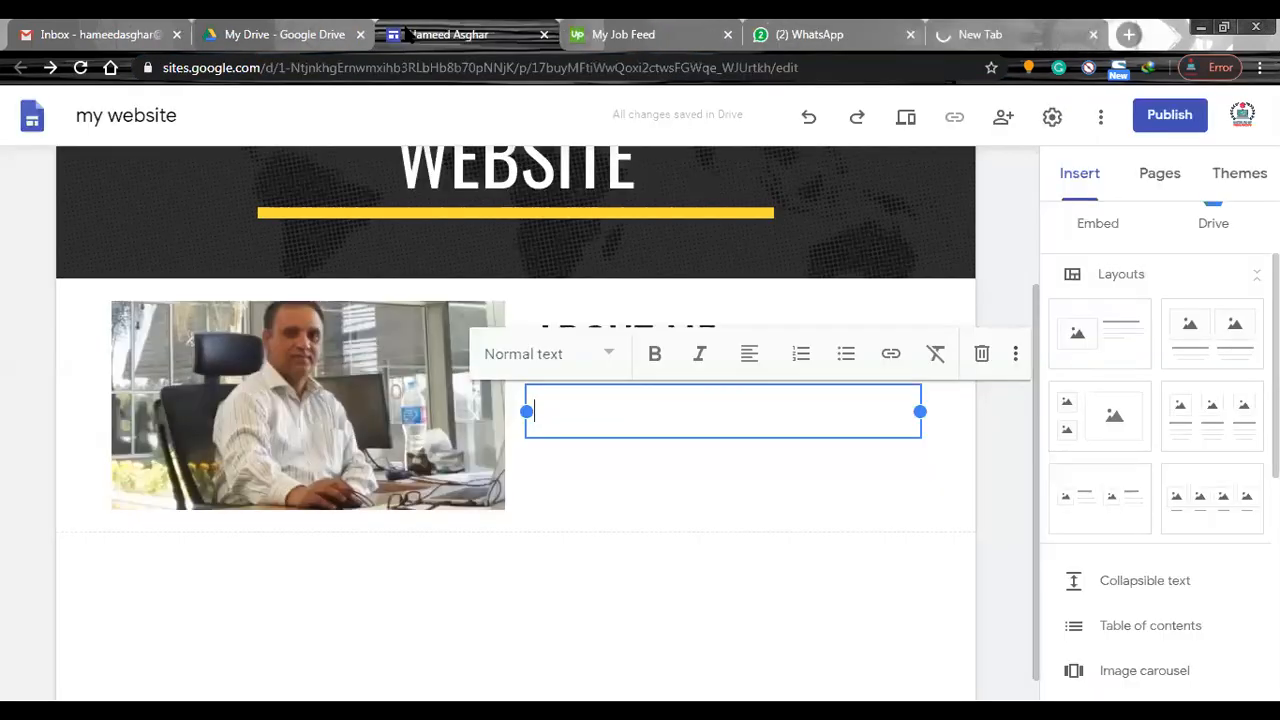
pyautogui.click(975, 35)
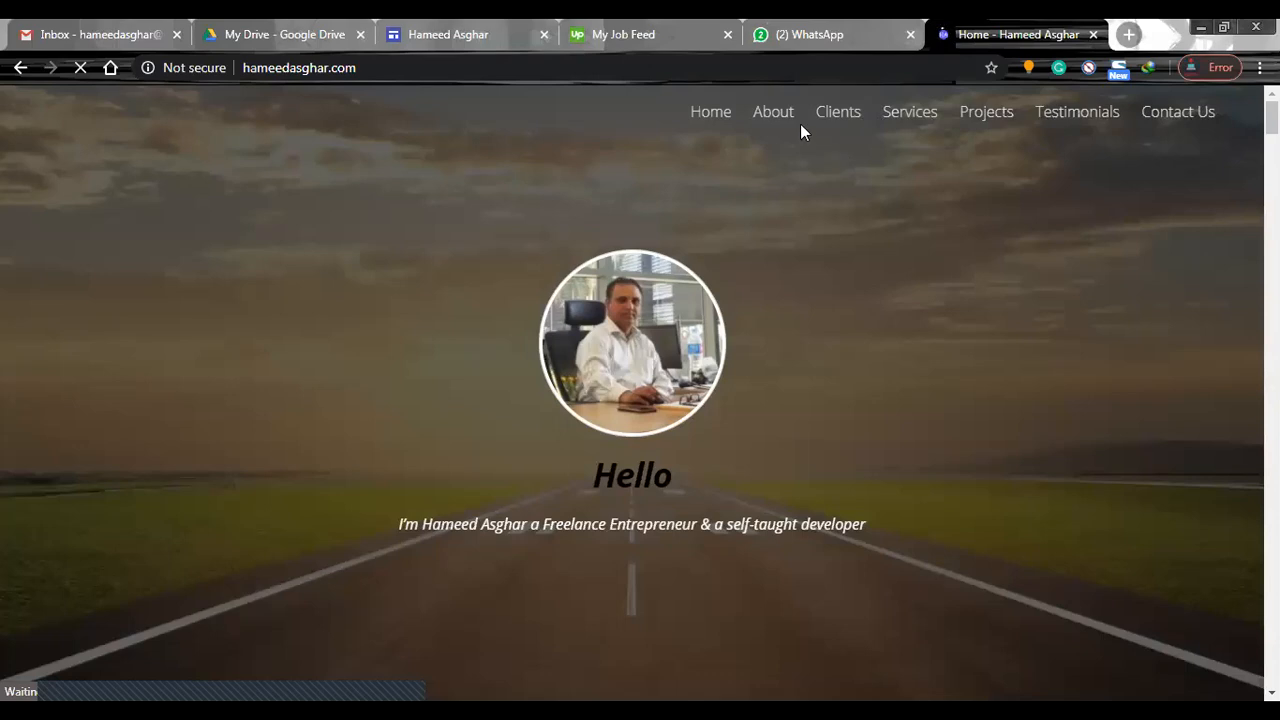
pyautogui.click(777, 122)
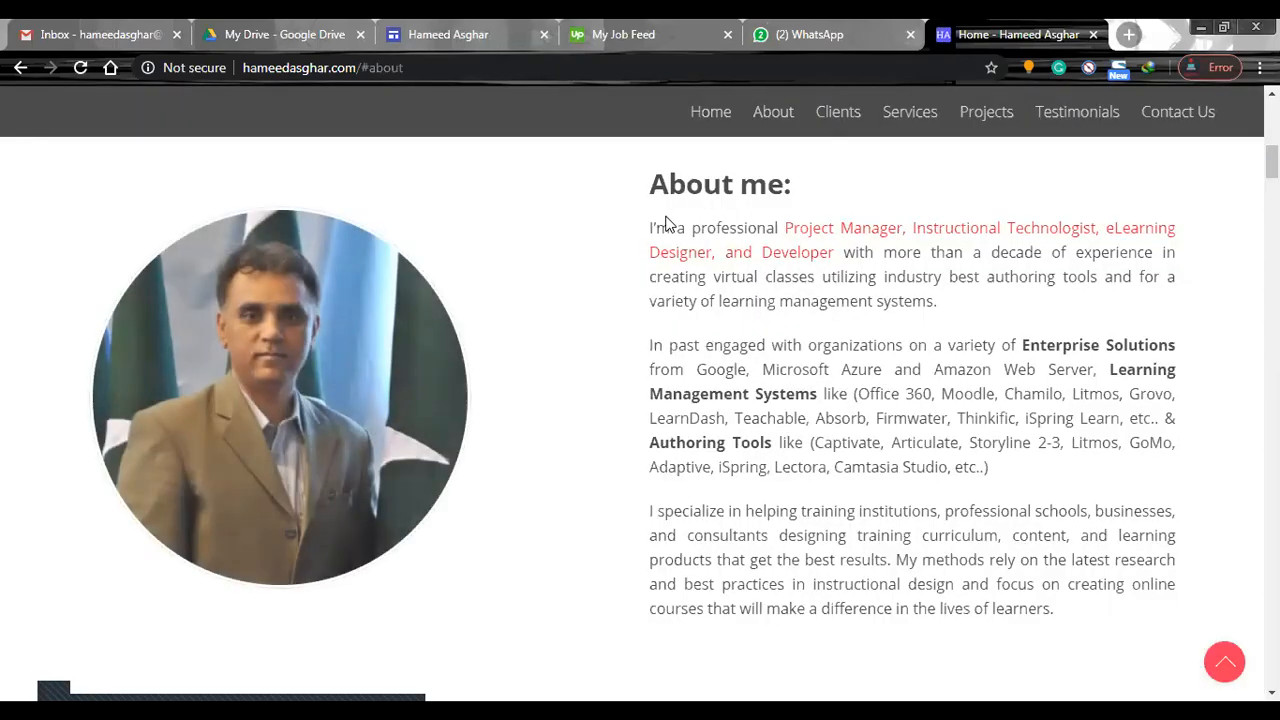
# Copy the three "About me" paragraphs from the personal website and paste them into the body text under the ABOUT ME heading.
pyautogui.moveTo(651, 229); pyautogui.dragTo(1057, 617)
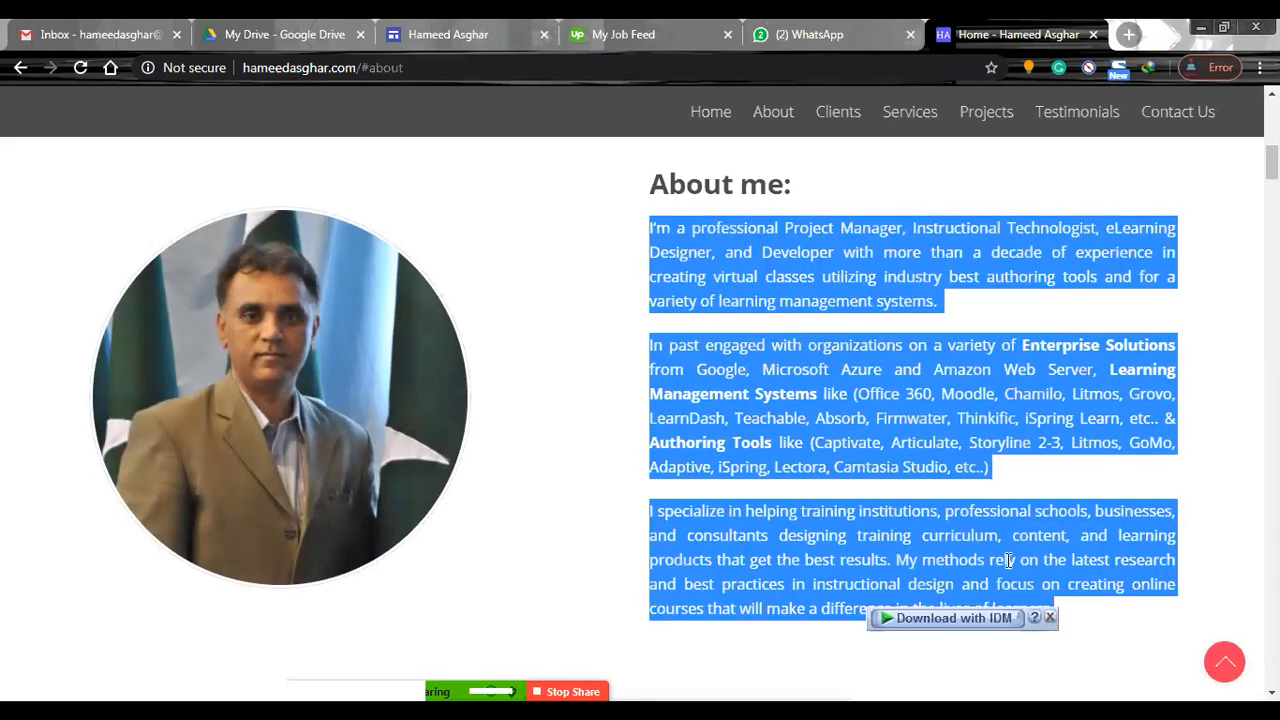
pyautogui.rightClick(805, 404)
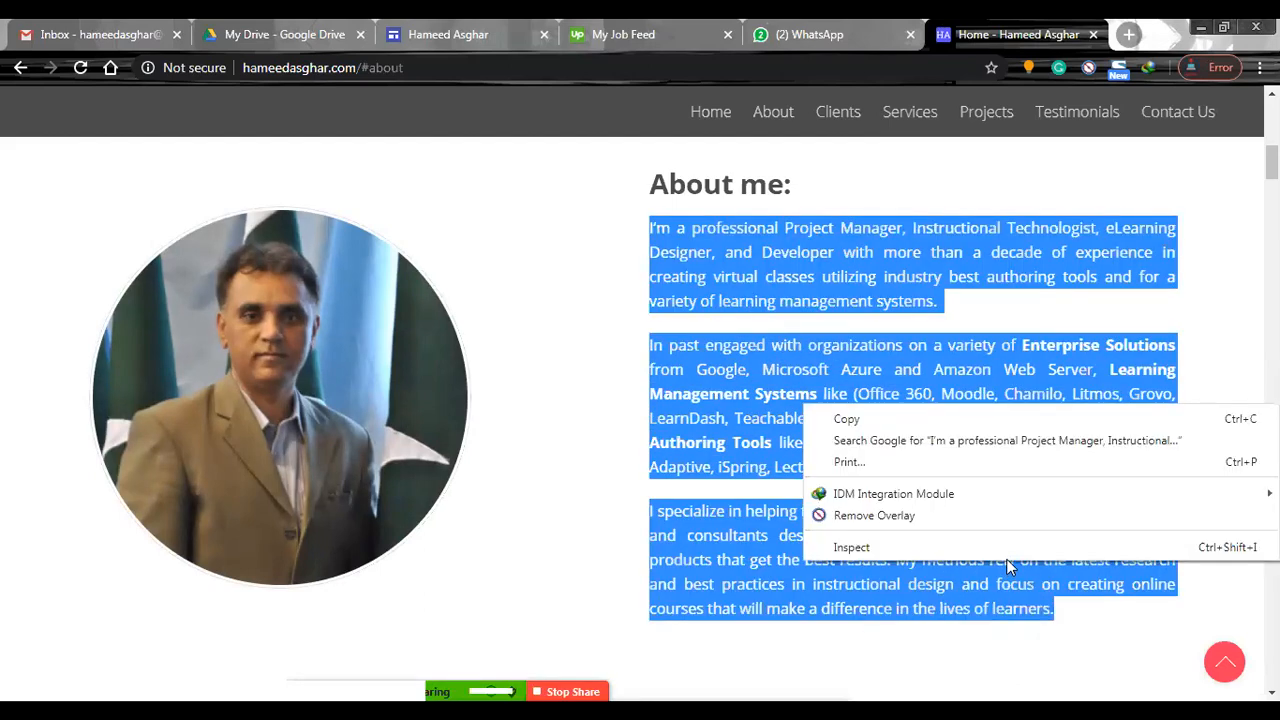
pyautogui.click(965, 420)
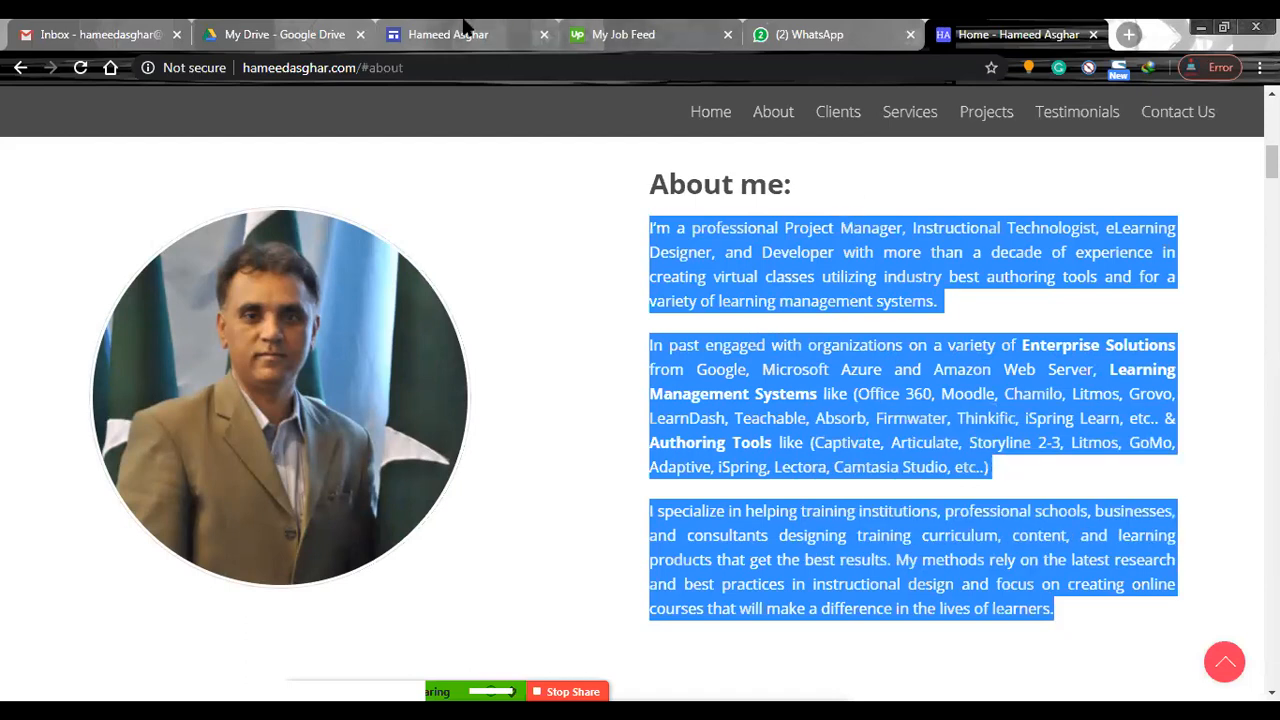
pyautogui.click(463, 32)
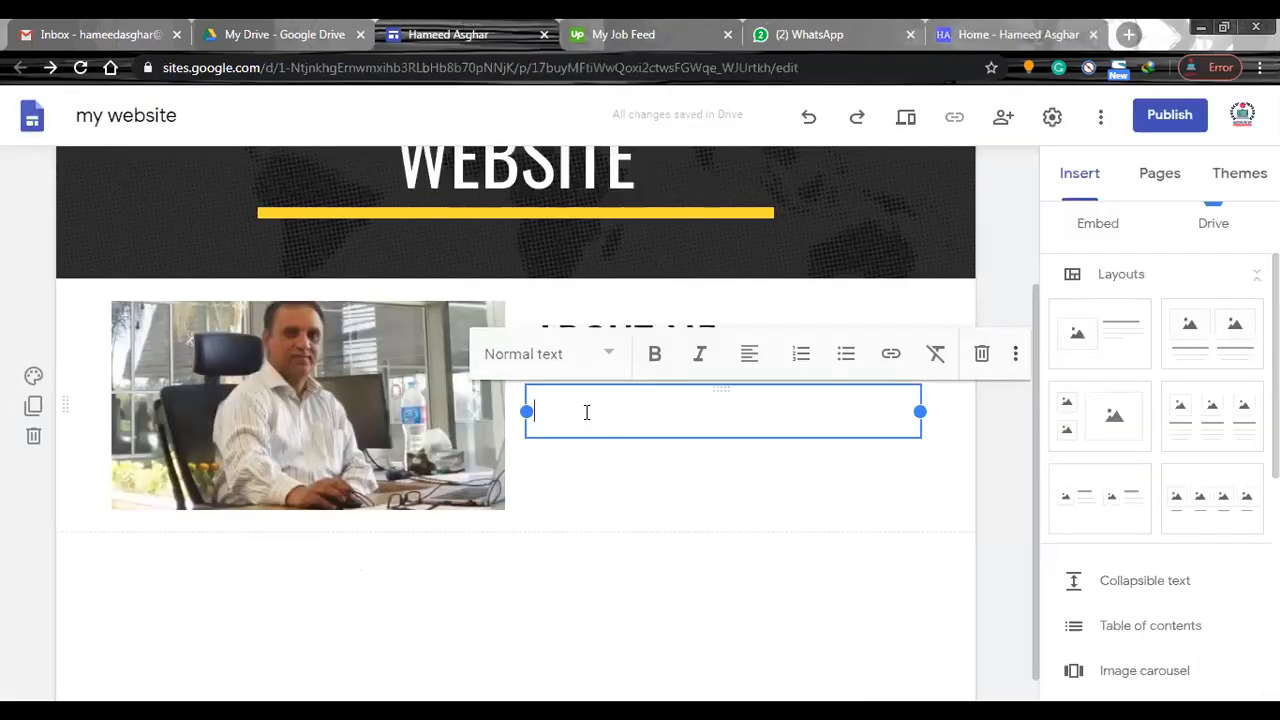
pyautogui.hotkey('ctrl', 'v')
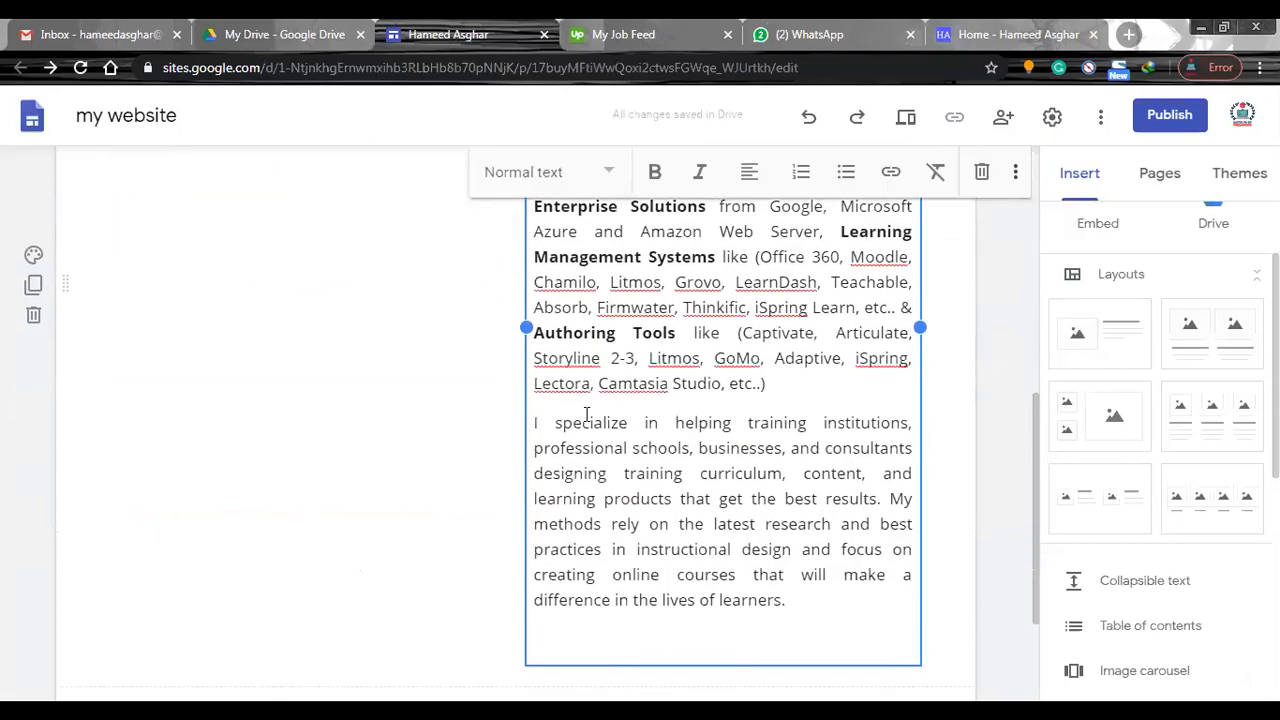
# Delete the second and third pasted paragraphs and the trailing blank line, keeping only the paragraph starting "I'm a professional Project Manager".
pyautogui.hotkey('shift', 'Home')
pyautogui.hotkey('shift', 'Up')
pyautogui.hotkey('shift', 'Up')
pyautogui.hotkey('shift', 'Up')
pyautogui.hotkey('shift', 'Up')
pyautogui.hotkey('shift', 'Up')
pyautogui.hotkey('shift', 'Up')
pyautogui.hotkey('shift', 'Up')
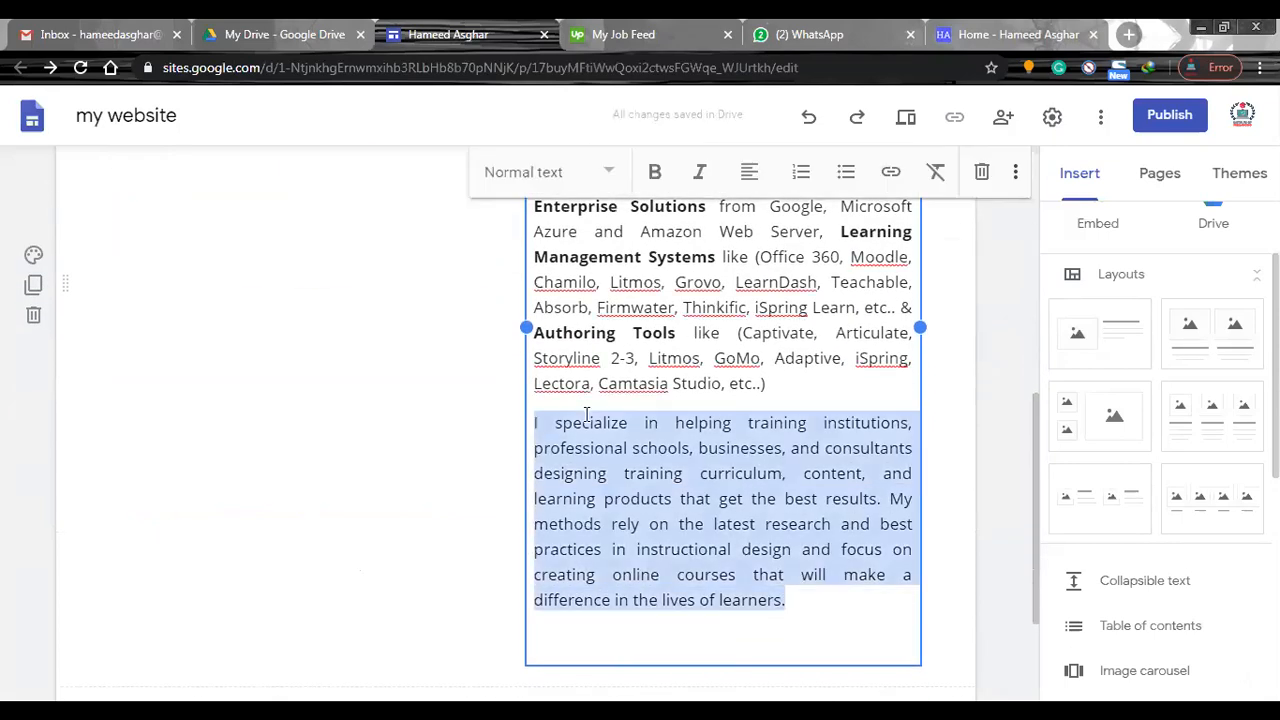
pyautogui.press('BackSpace')
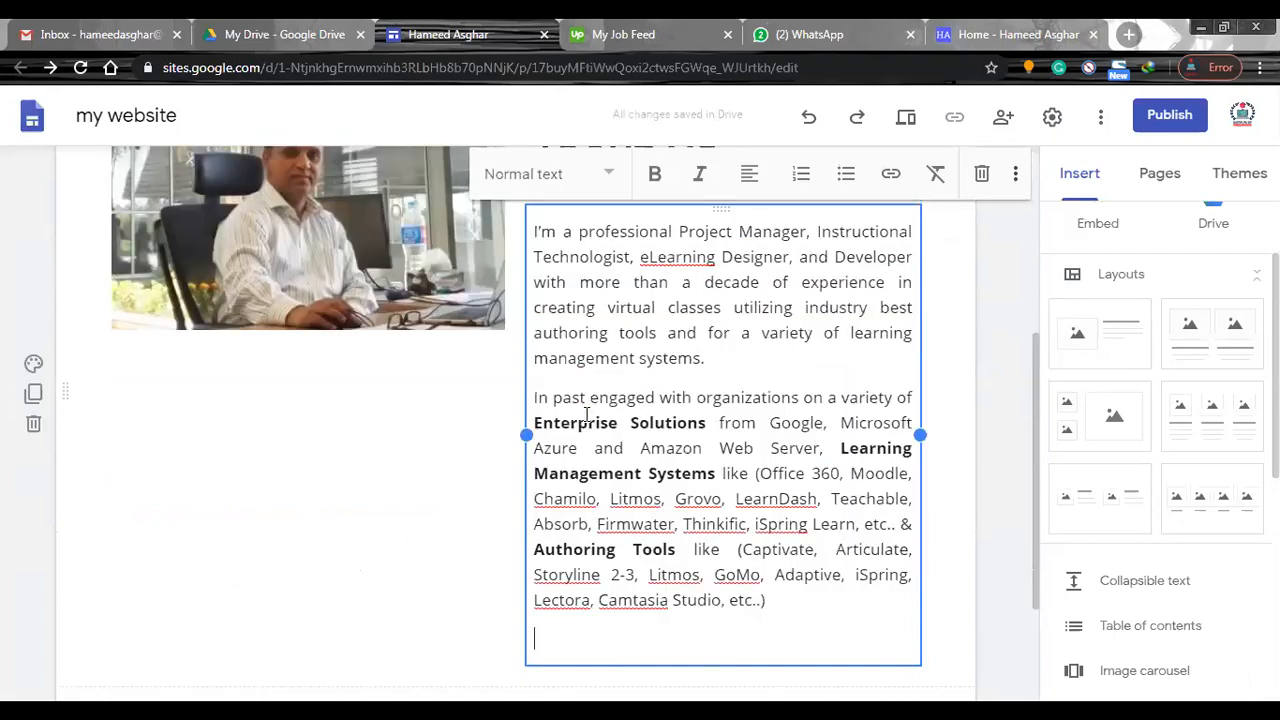
pyautogui.hotkey('shift', 'Up')
pyautogui.hotkey('shift', 'Up')
pyautogui.hotkey('shift', 'Up')
pyautogui.hotkey('shift', 'Up')
pyautogui.hotkey('shift', 'Up')
pyautogui.hotkey('shift', 'Up')
pyautogui.hotkey('shift', 'Up')
pyautogui.hotkey('shift', 'Up')
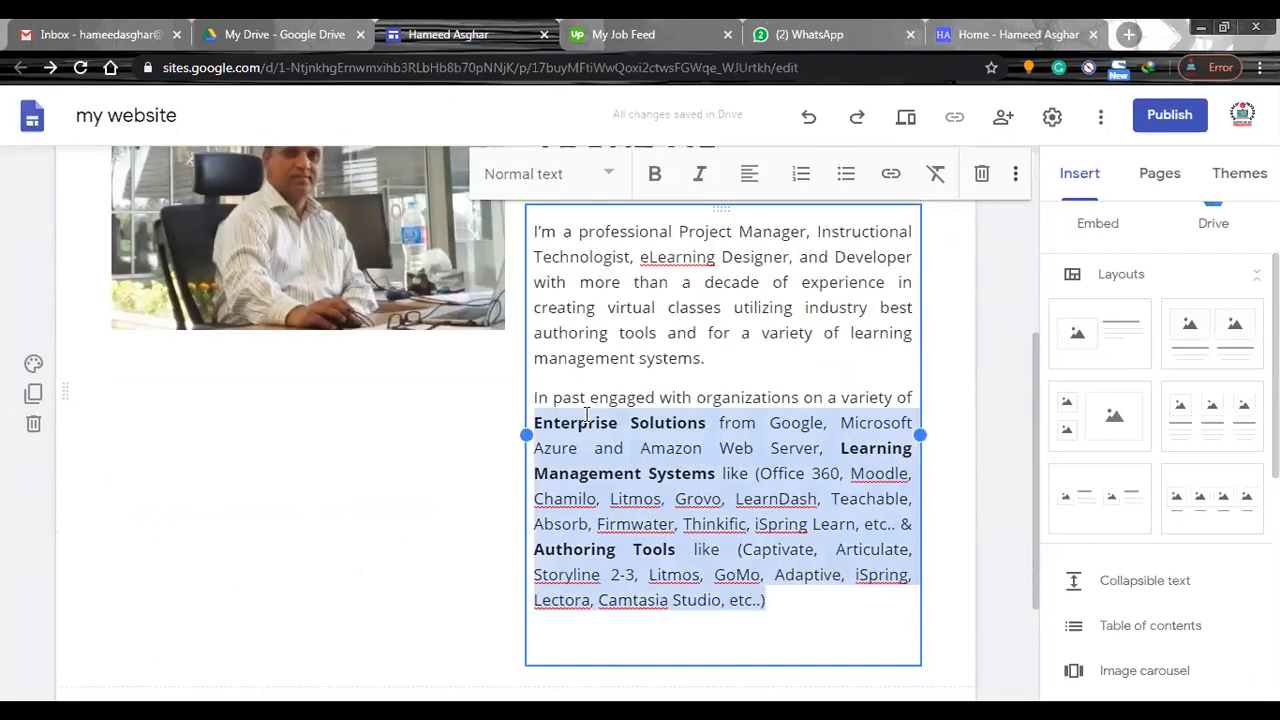
pyautogui.hotkey('shift', 'Up')
pyautogui.hotkey('shift', 'Up')
pyautogui.press('BackSpace')
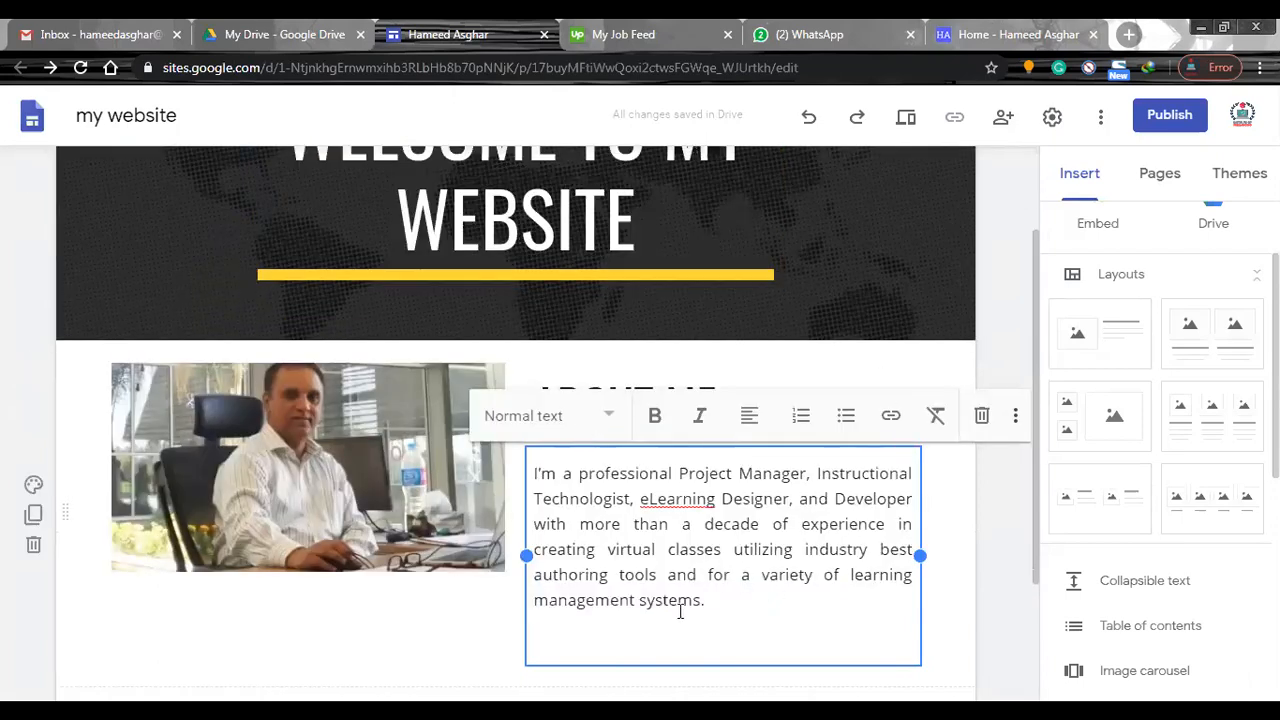
pyautogui.press('BackSpace')
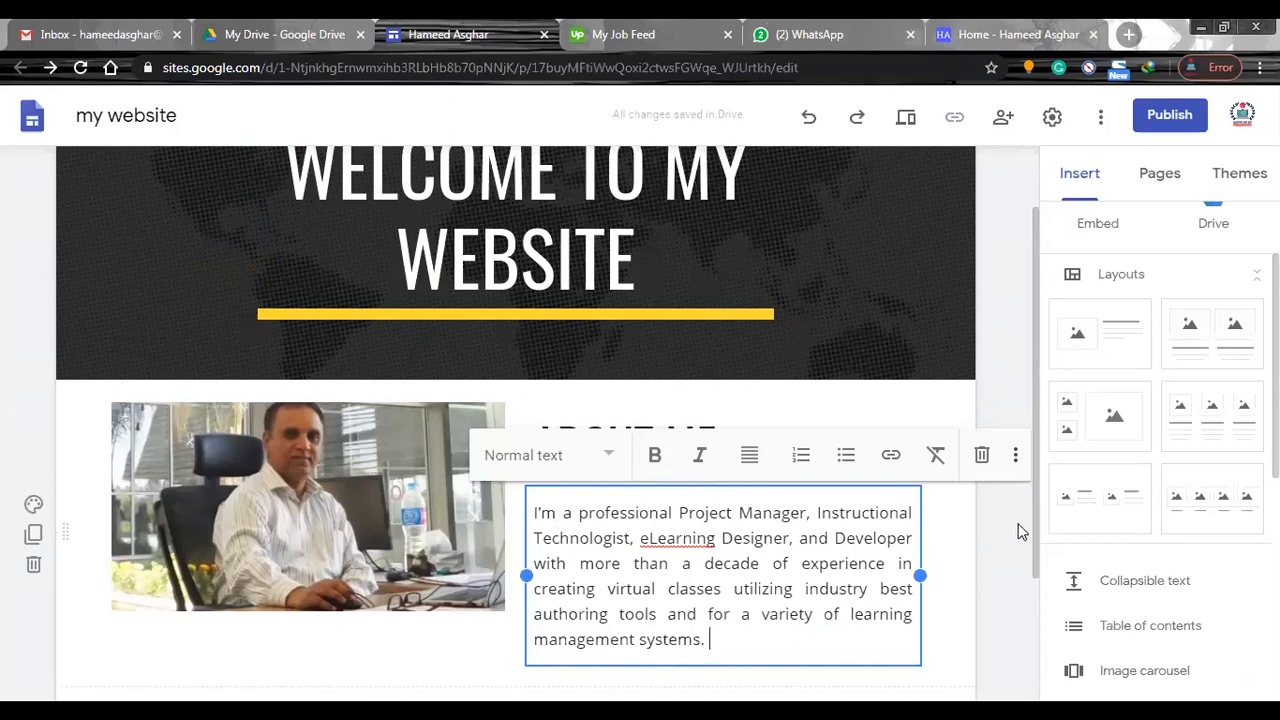
pyautogui.click(1027, 527)
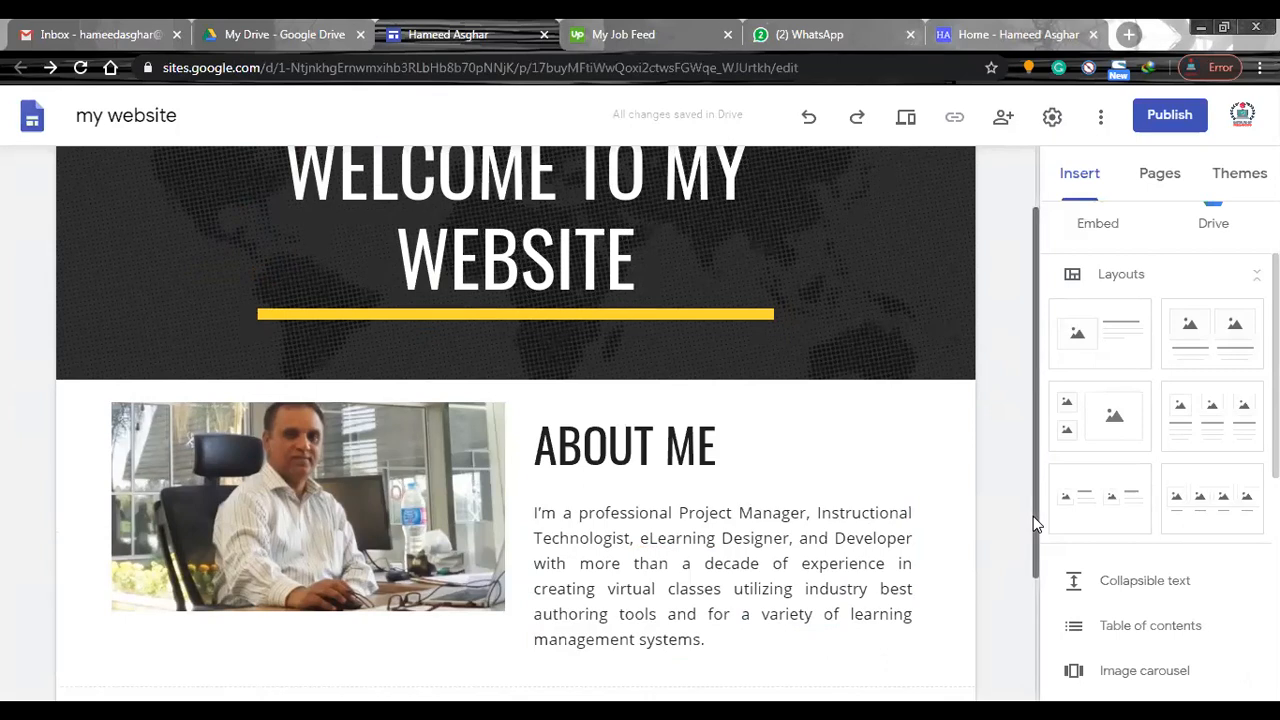
# Stretch the profile photo downward so its lower edge sits just below the end of the ABOUT ME paragraph.
pyautogui.scroll(-1, 1033, 516)
pyautogui.click(307, 567)
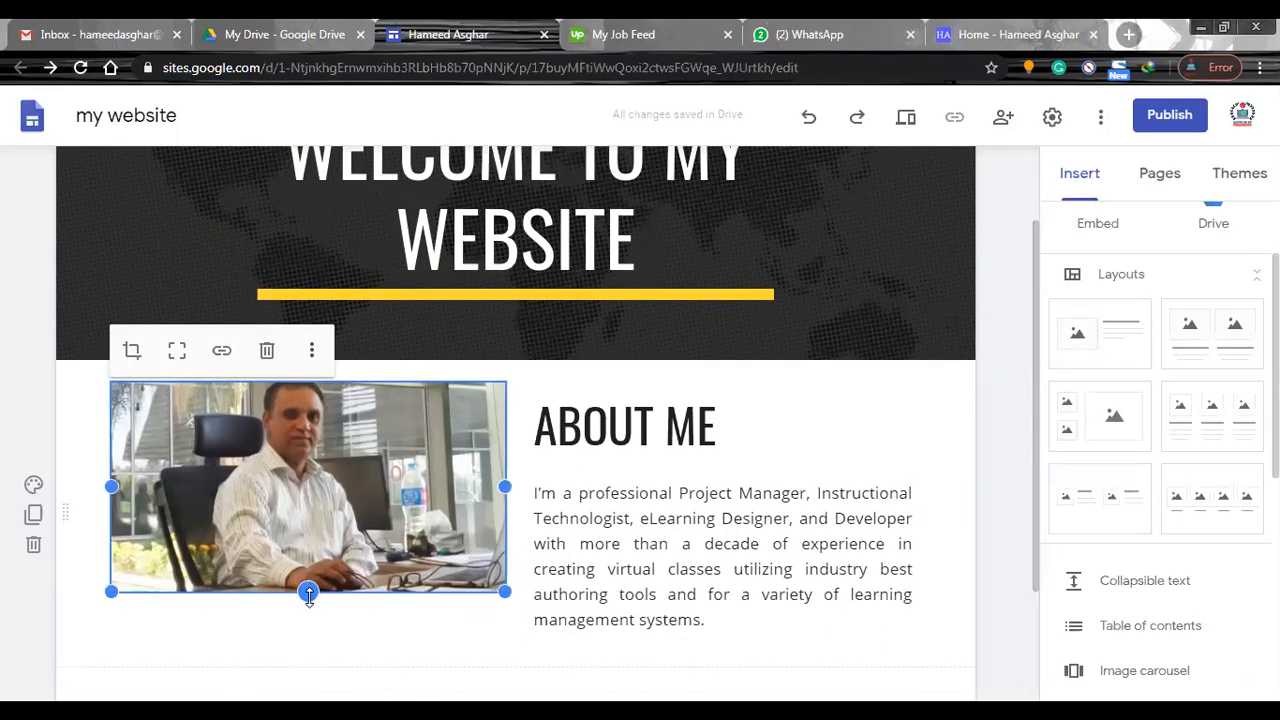
pyautogui.moveTo(309, 597); pyautogui.dragTo(312, 648)
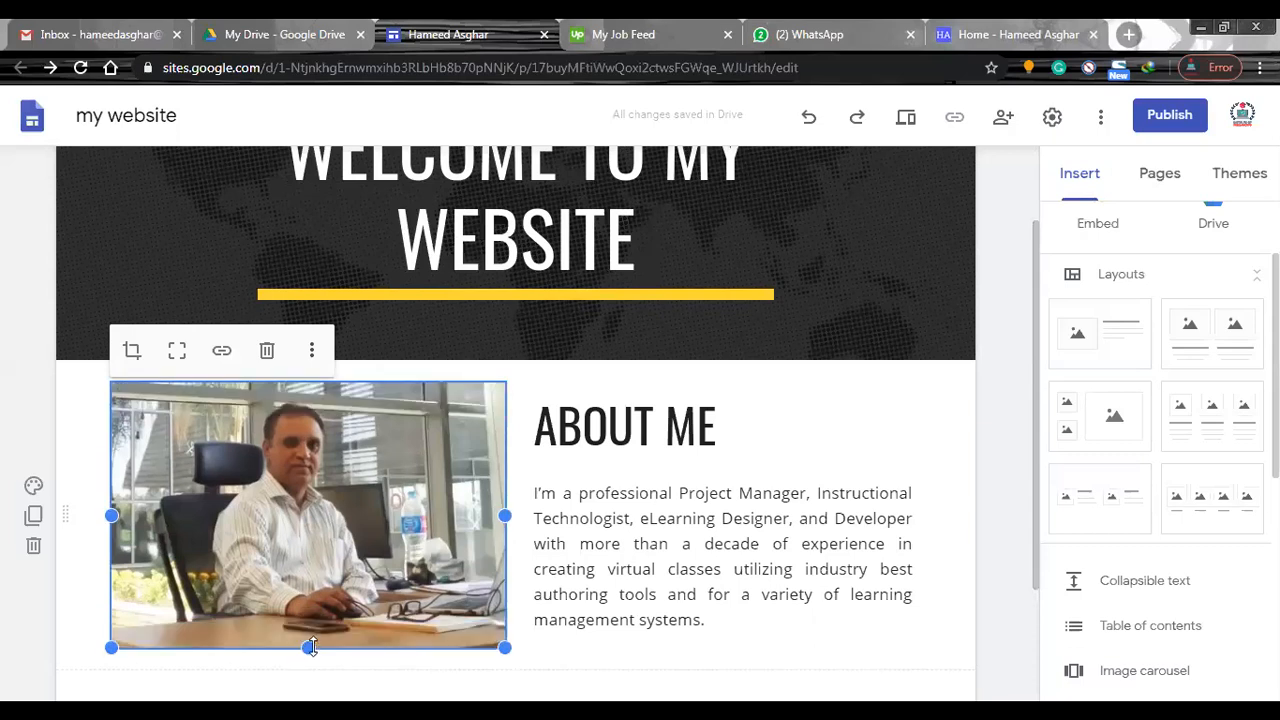
pyautogui.click(994, 582)
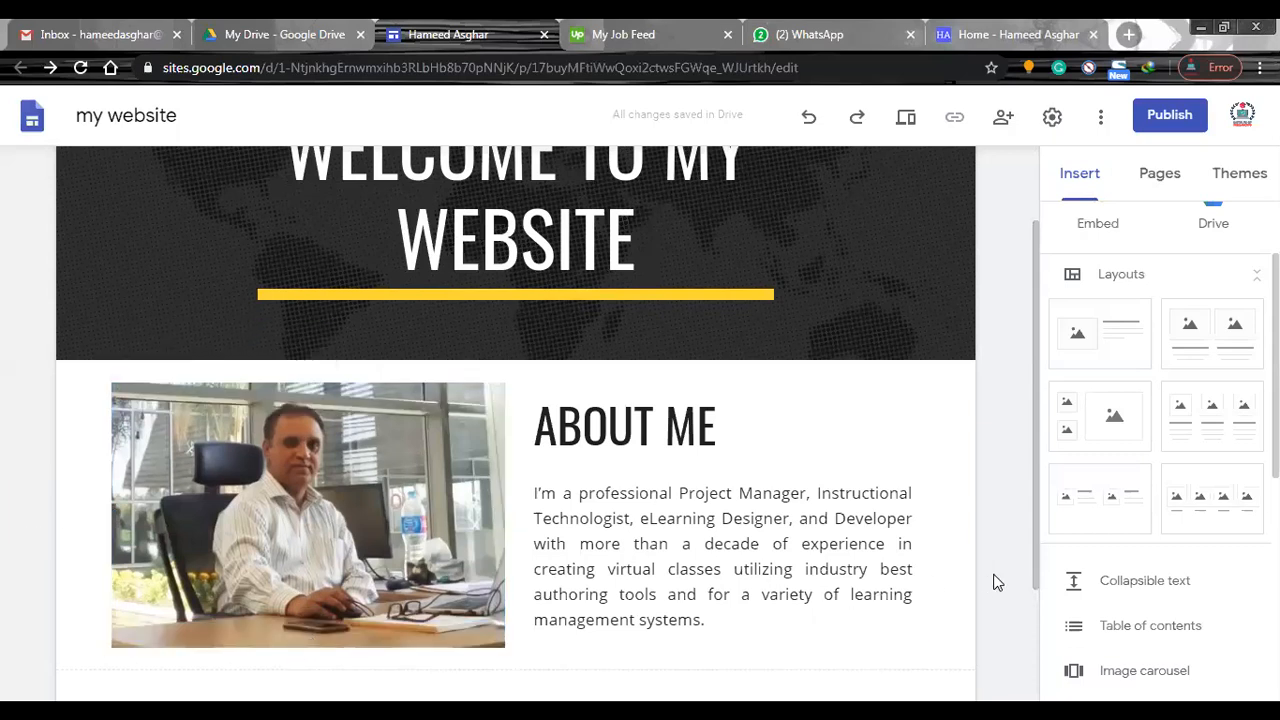
# Insert a divider below the ABOUT ME section.
pyautogui.moveTo(1036, 442); pyautogui.dragTo(1050, 530)
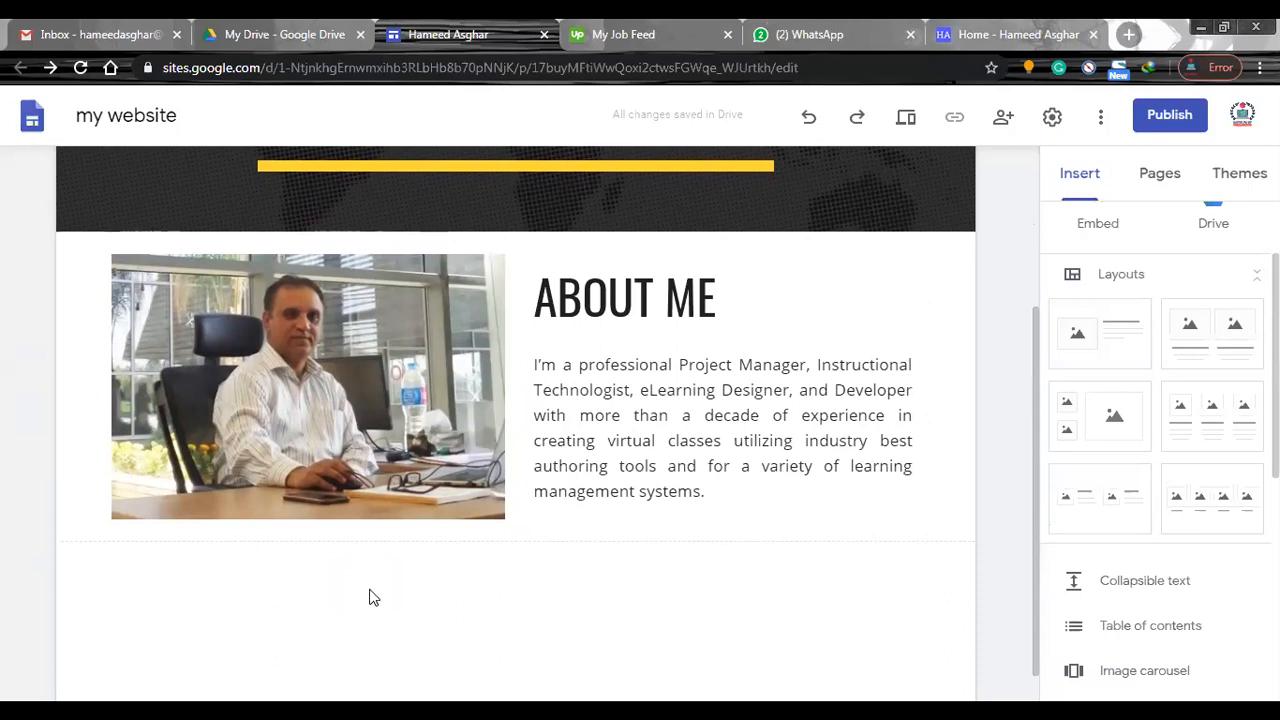
pyautogui.rightClick(369, 597)
pyautogui.click(272, 618)
pyautogui.scroll(-3, 1160, 450)
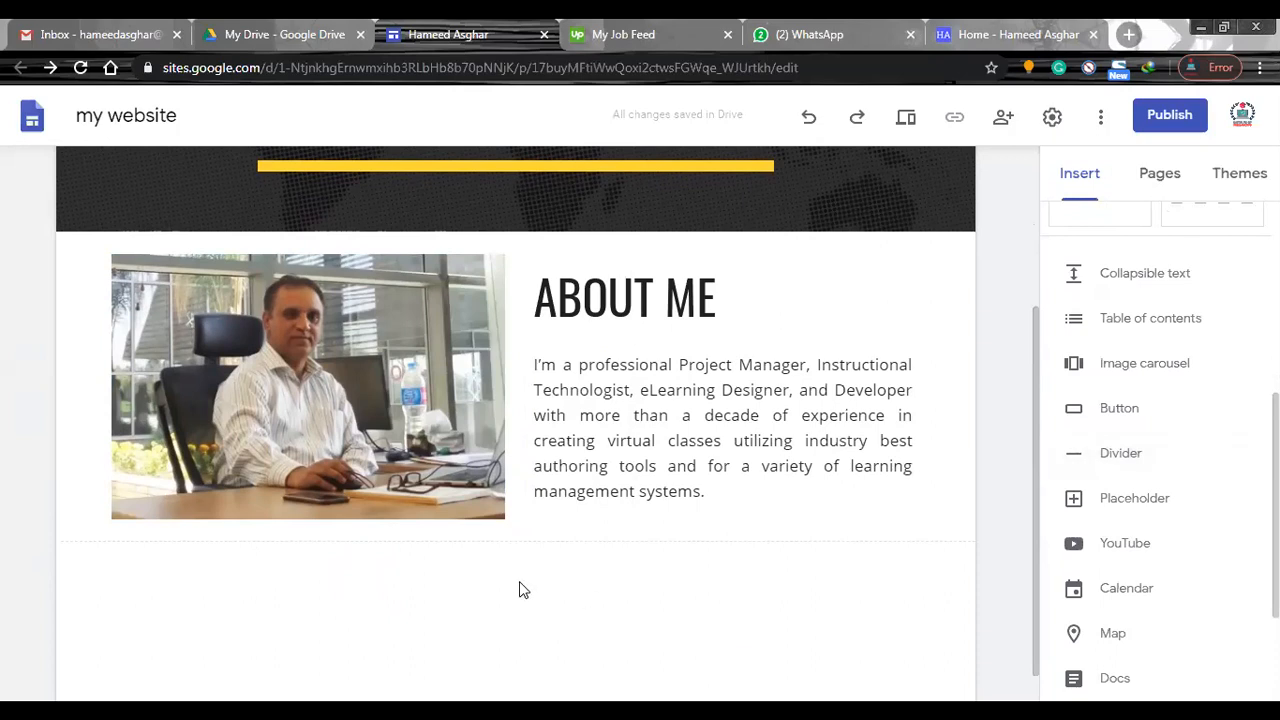
pyautogui.click(1115, 455)
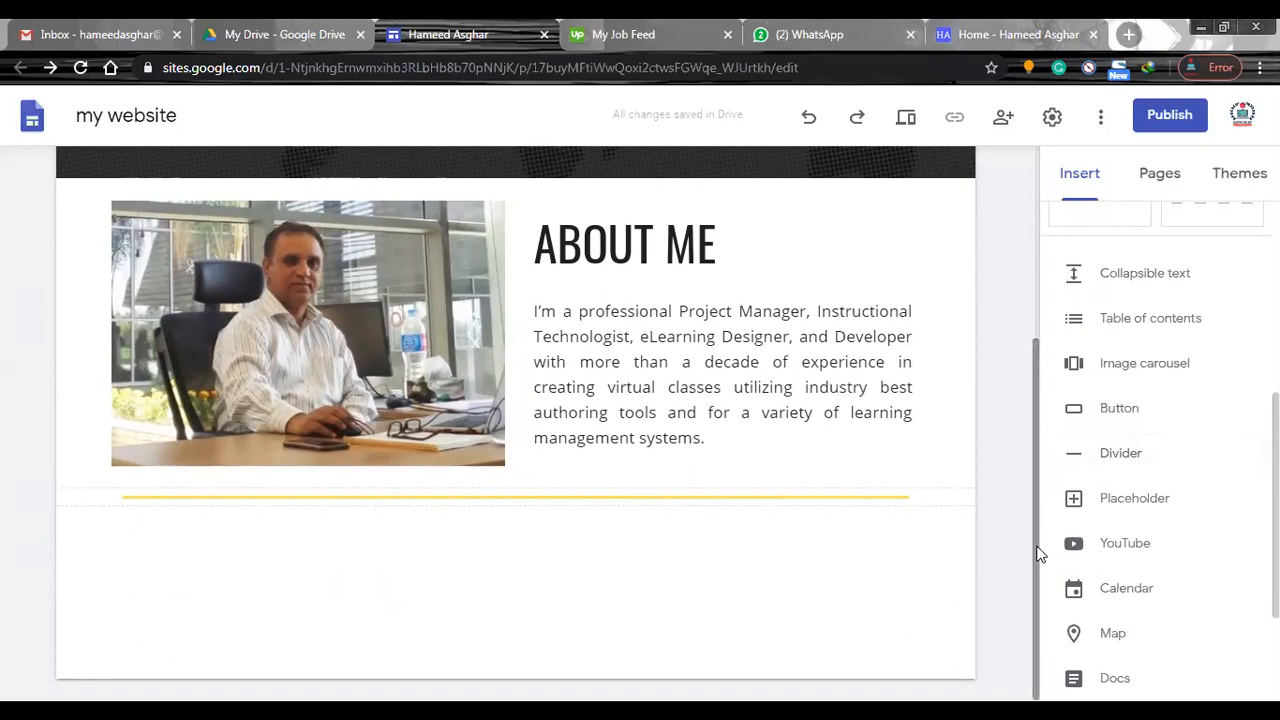
# Set the background of the ABOUT ME section to Emphasis 1.
pyautogui.moveTo(1038, 551); pyautogui.dragTo(1025, 278)
pyautogui.click(532, 404)
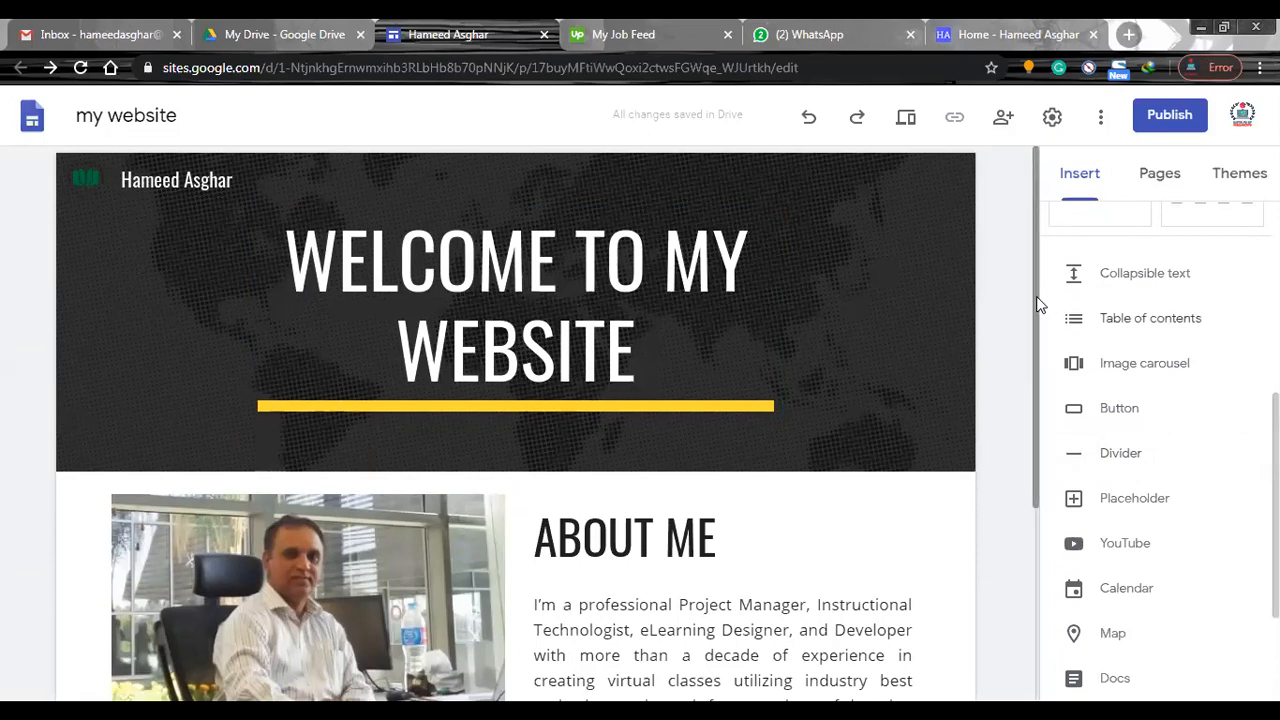
pyautogui.moveTo(1038, 305); pyautogui.dragTo(1046, 520)
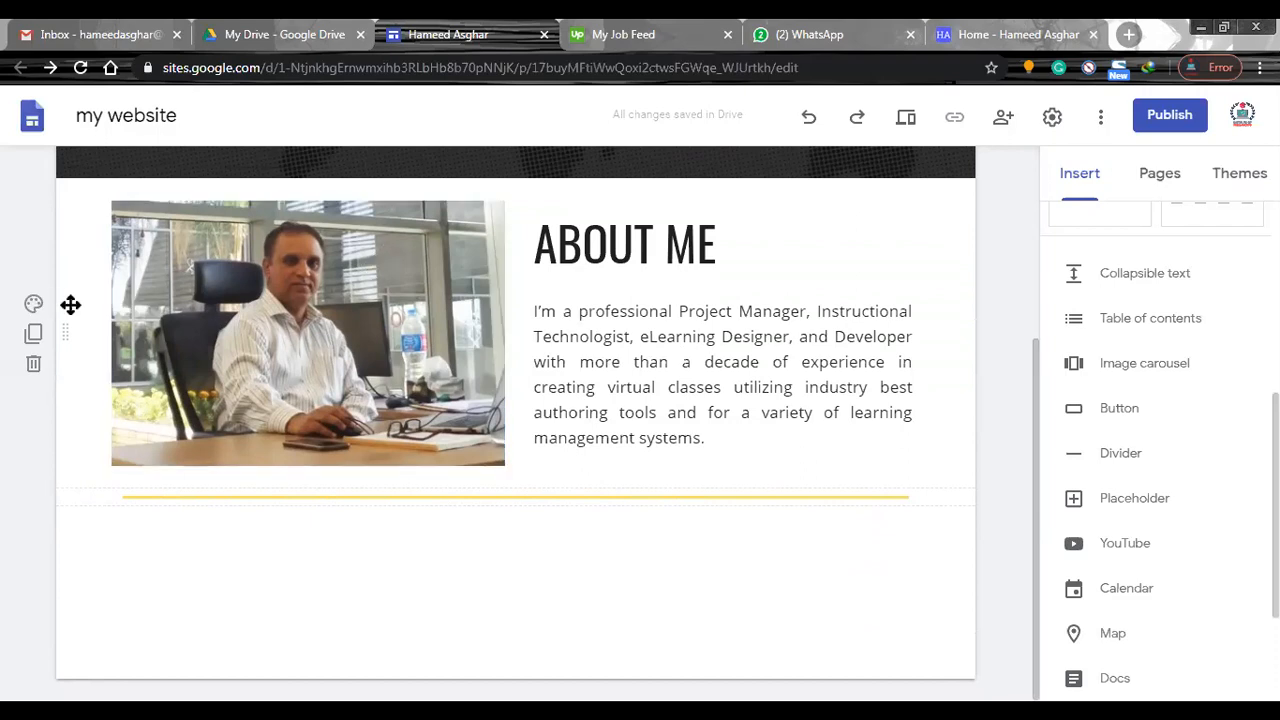
pyautogui.click(33, 305)
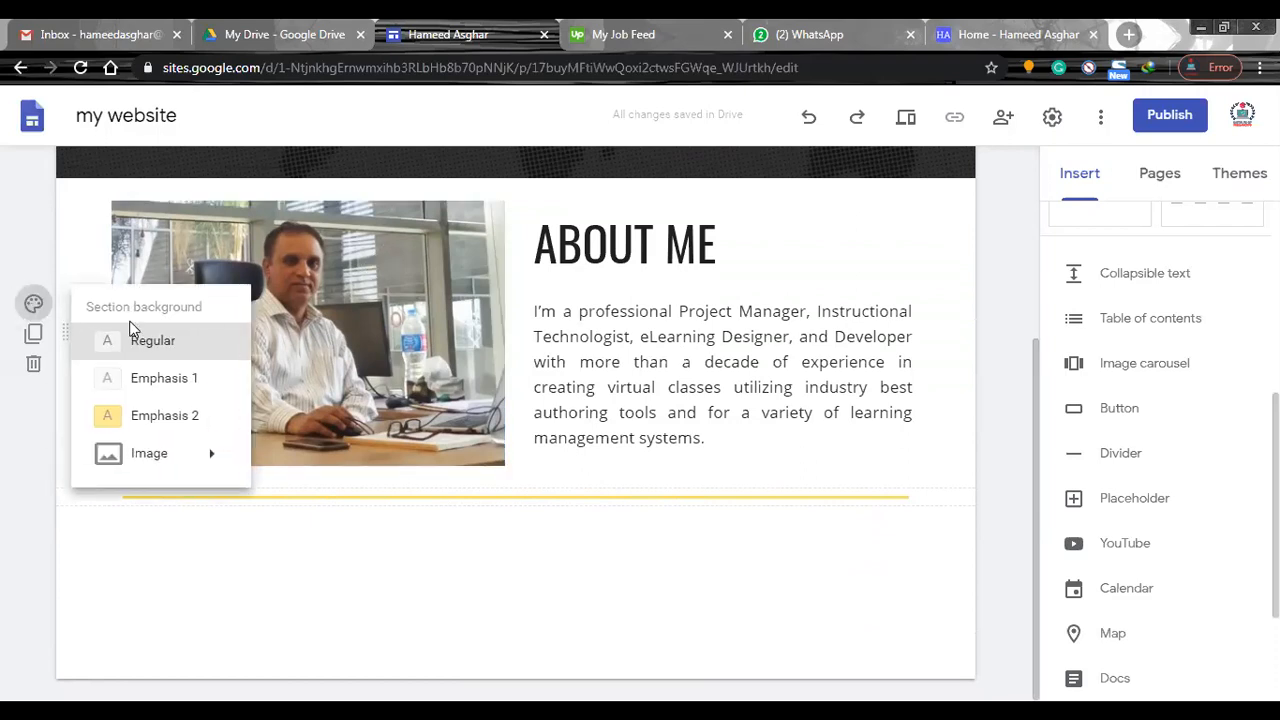
pyautogui.moveTo(174, 471)
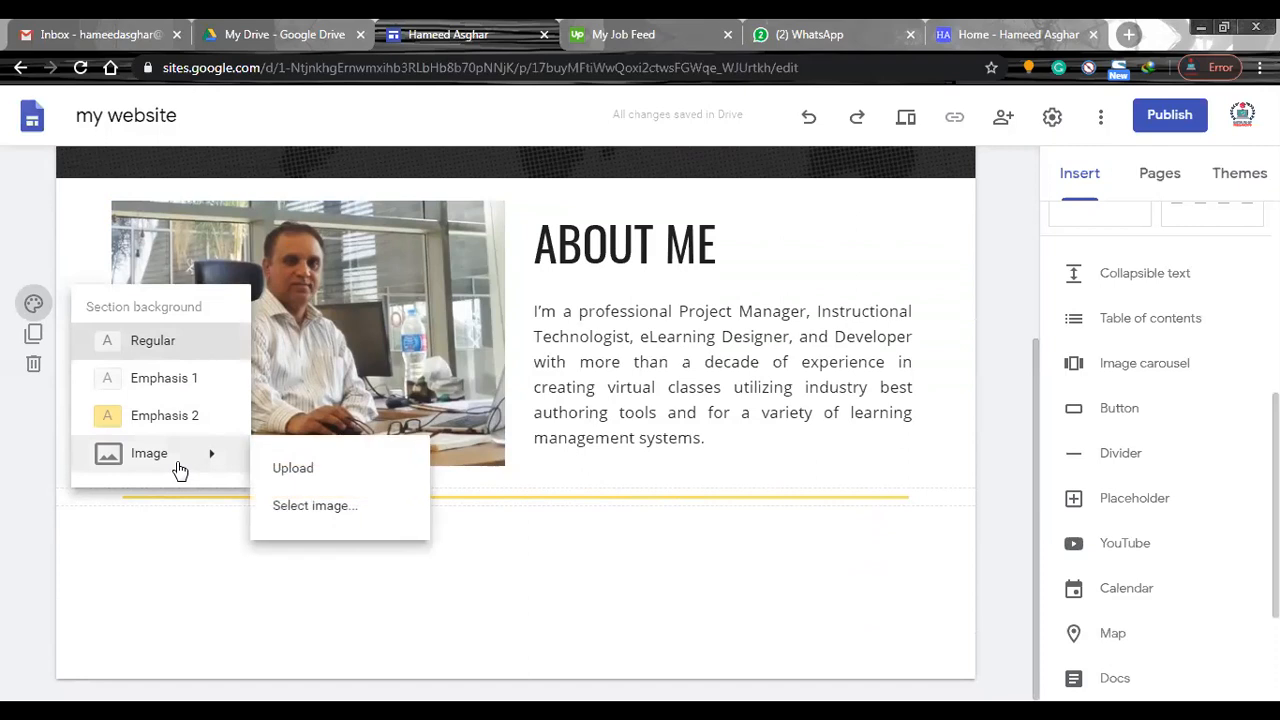
pyautogui.click(178, 385)
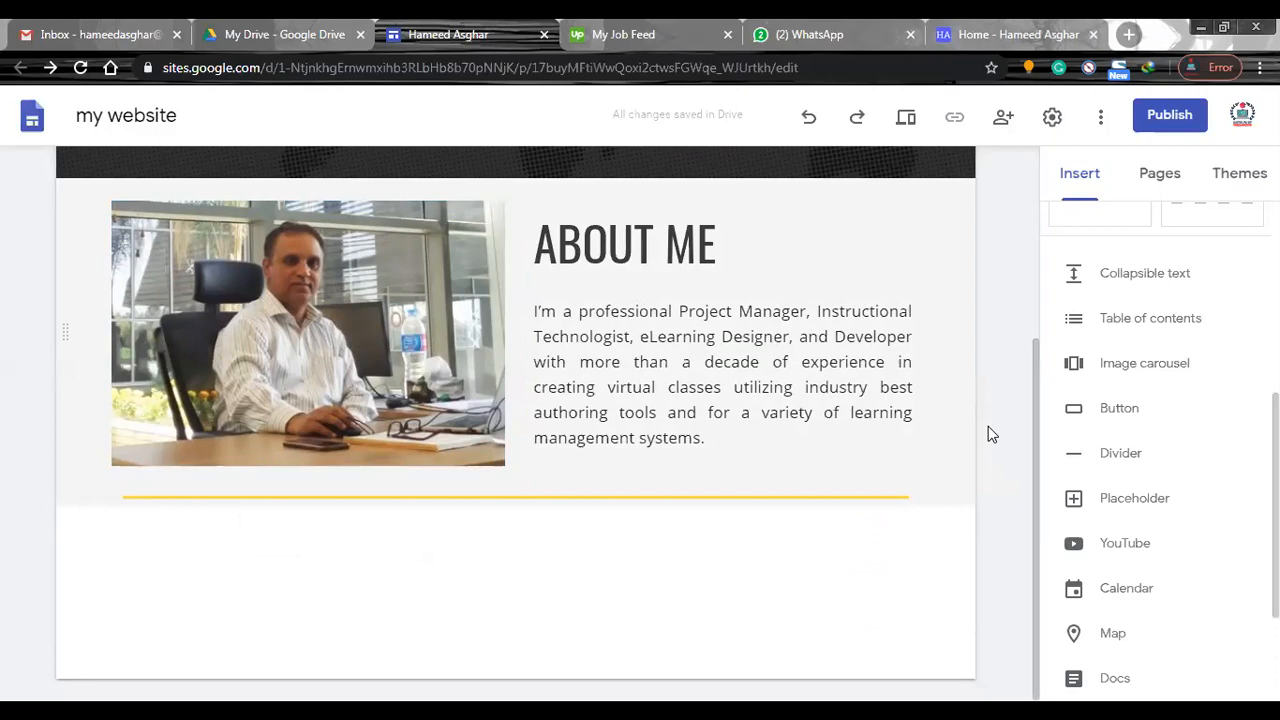
# Preview the site in the desktop, tablet and phone layouts, return to the desktop layout, and exit the preview.
pyautogui.click(907, 119)
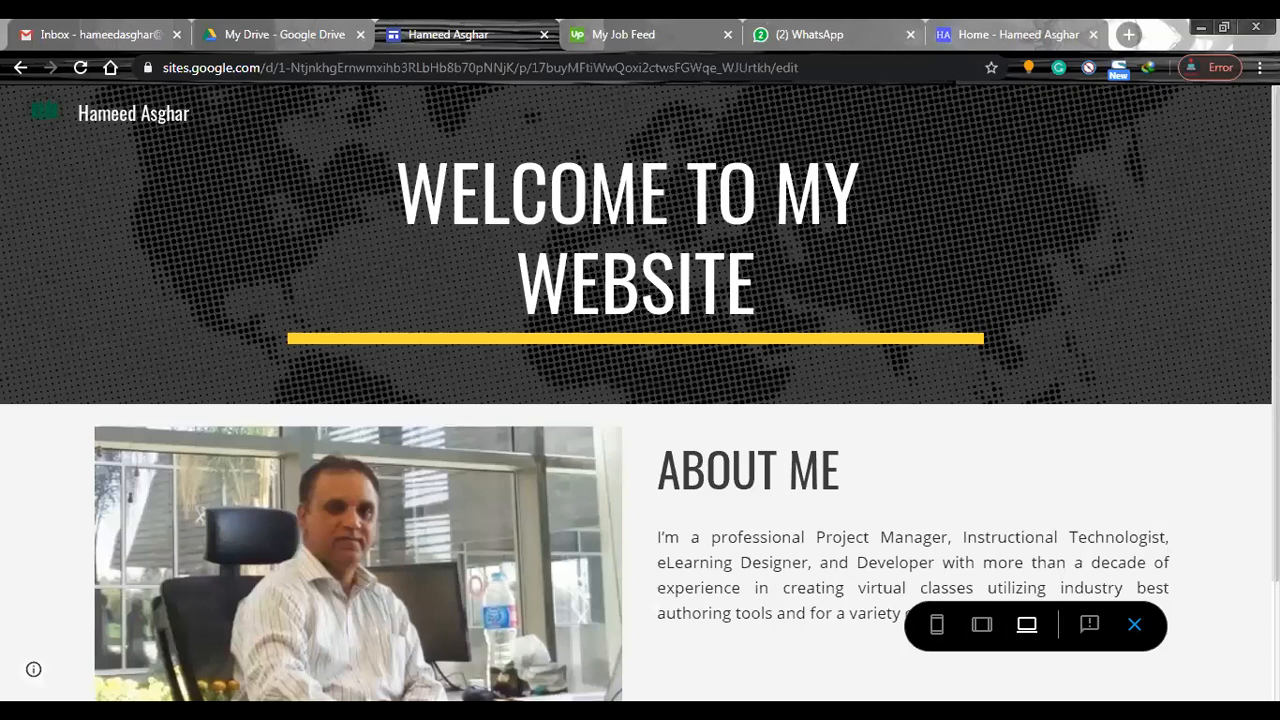
pyautogui.scroll(-2, 640, 400)
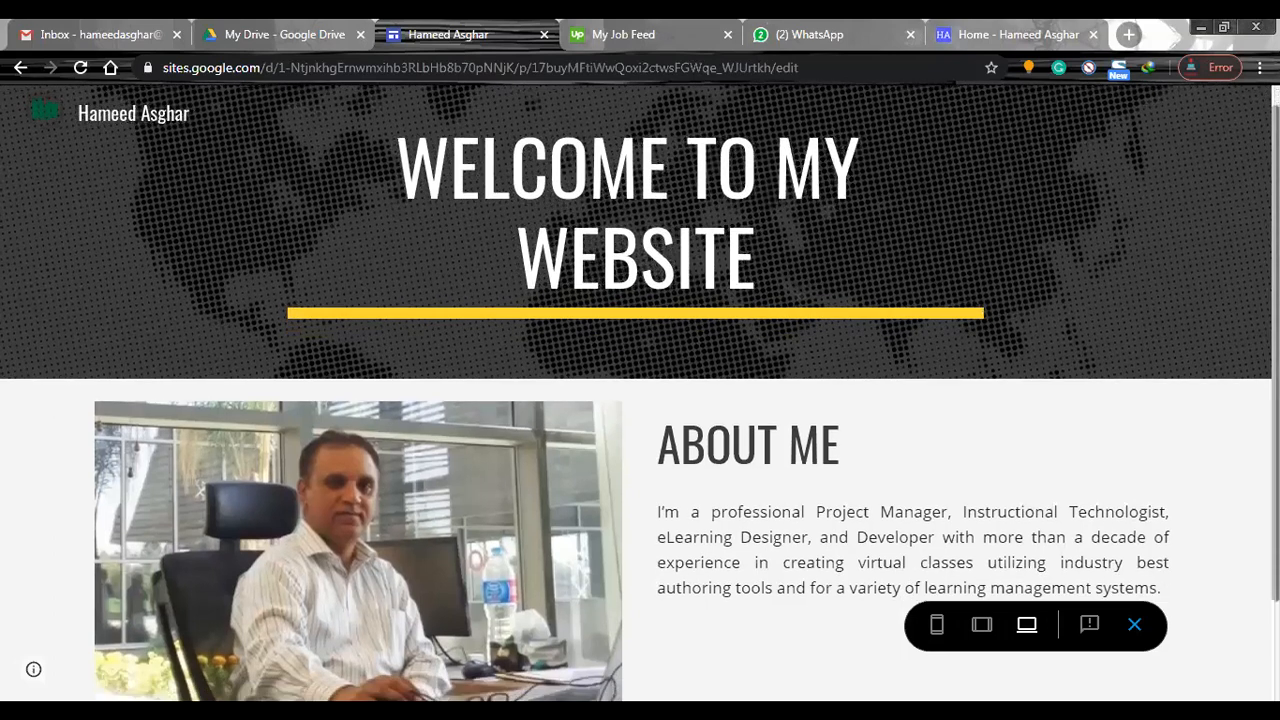
pyautogui.scroll(1, 640, 420)
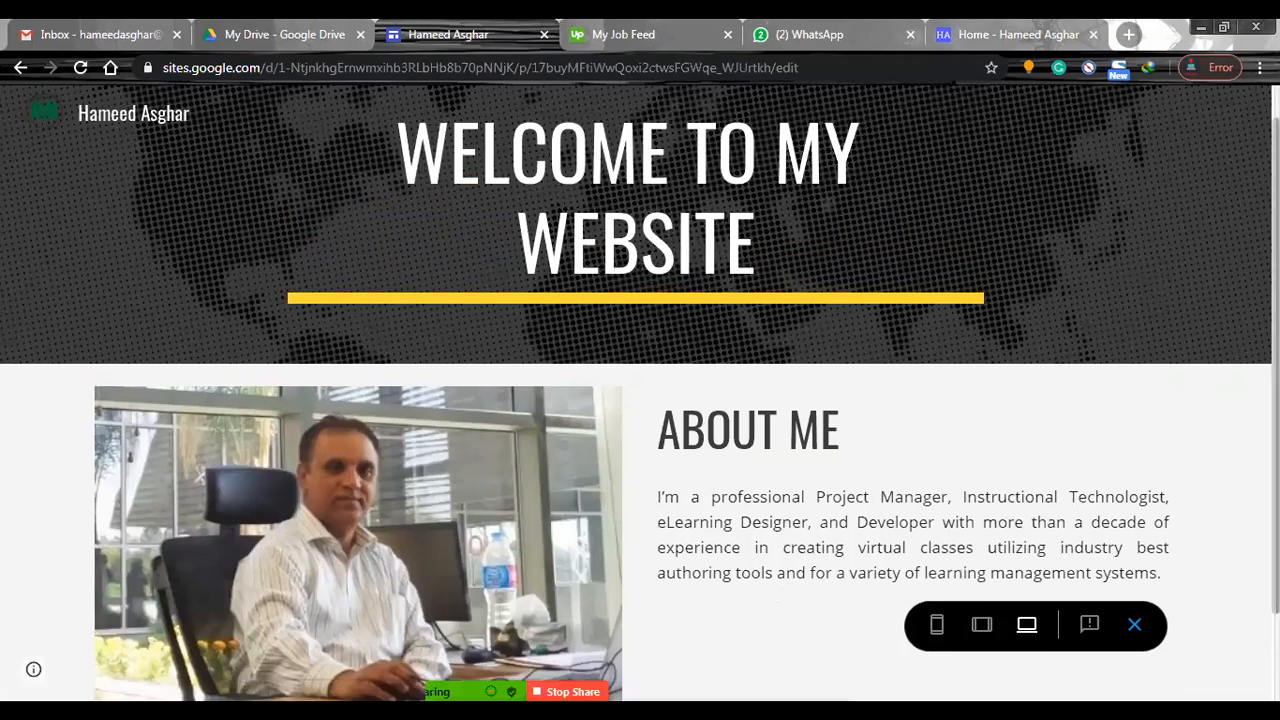
pyautogui.scroll(-1, 864, 548)
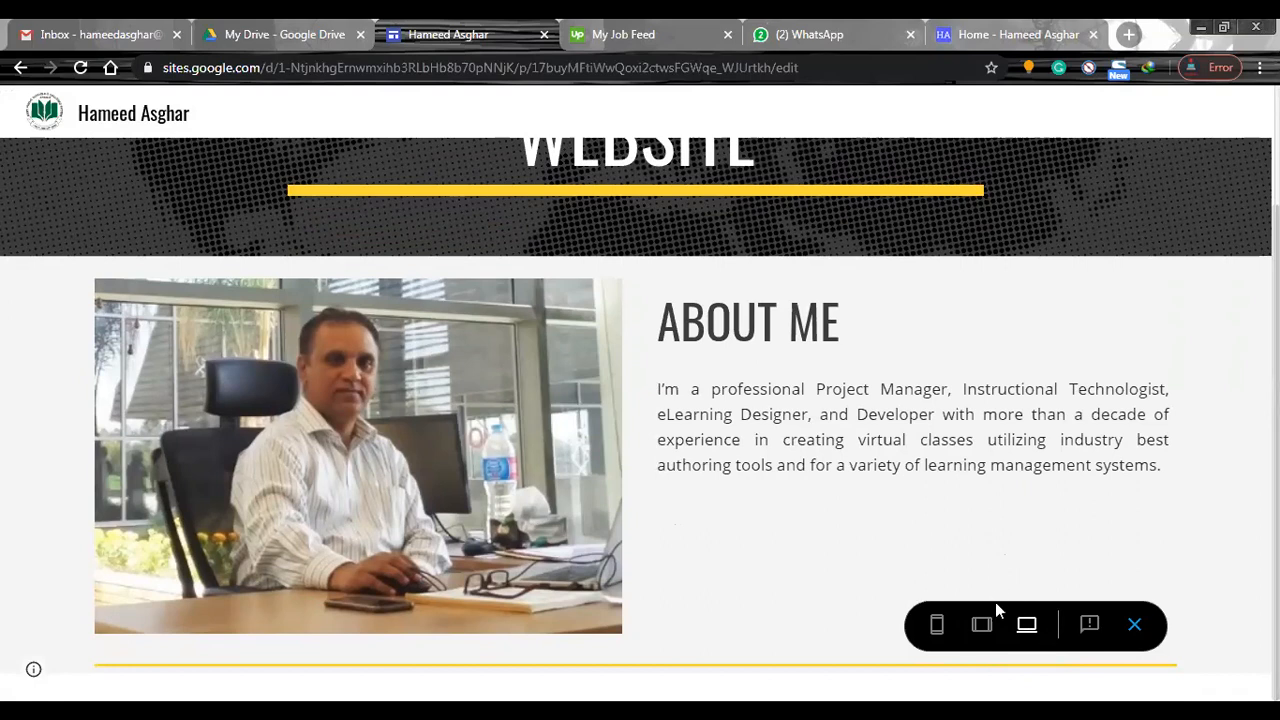
pyautogui.click(982, 627)
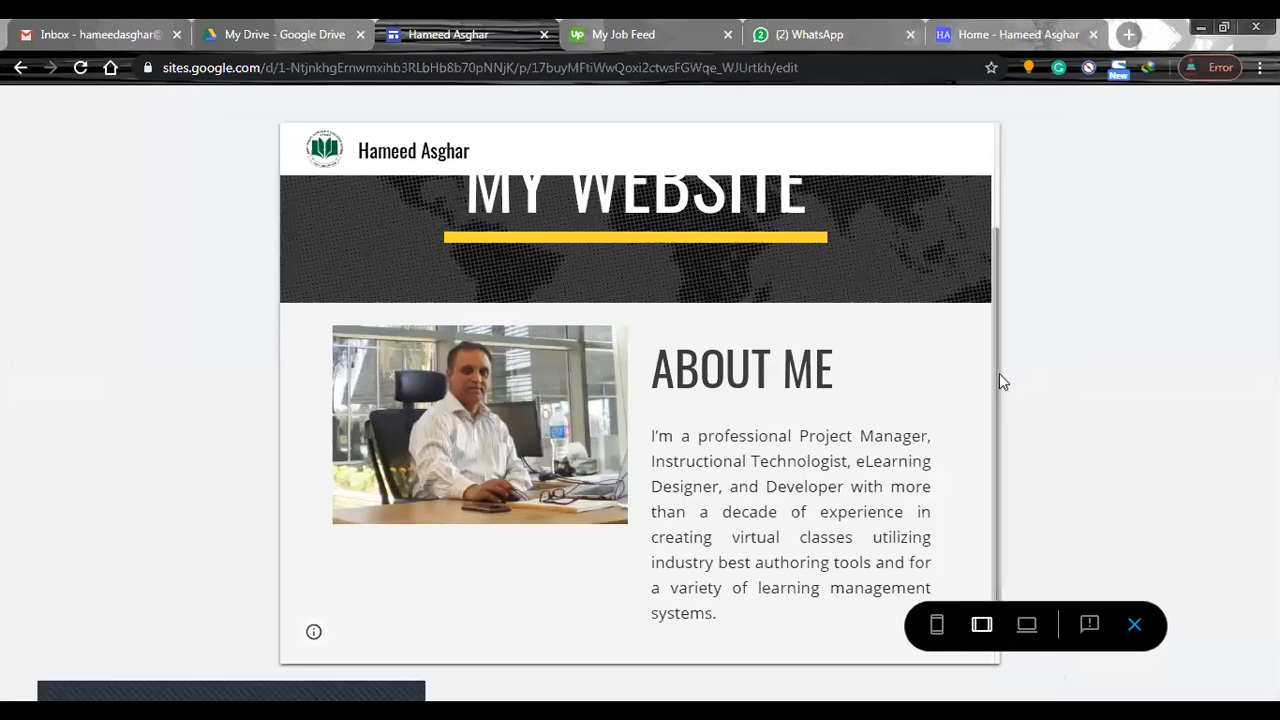
pyautogui.moveTo(993, 373)
pyautogui.mouseDown()
pyautogui.moveTo(986, 248)
pyautogui.moveTo(988, 413)
pyautogui.moveTo(986, 373)
pyautogui.mouseUp()
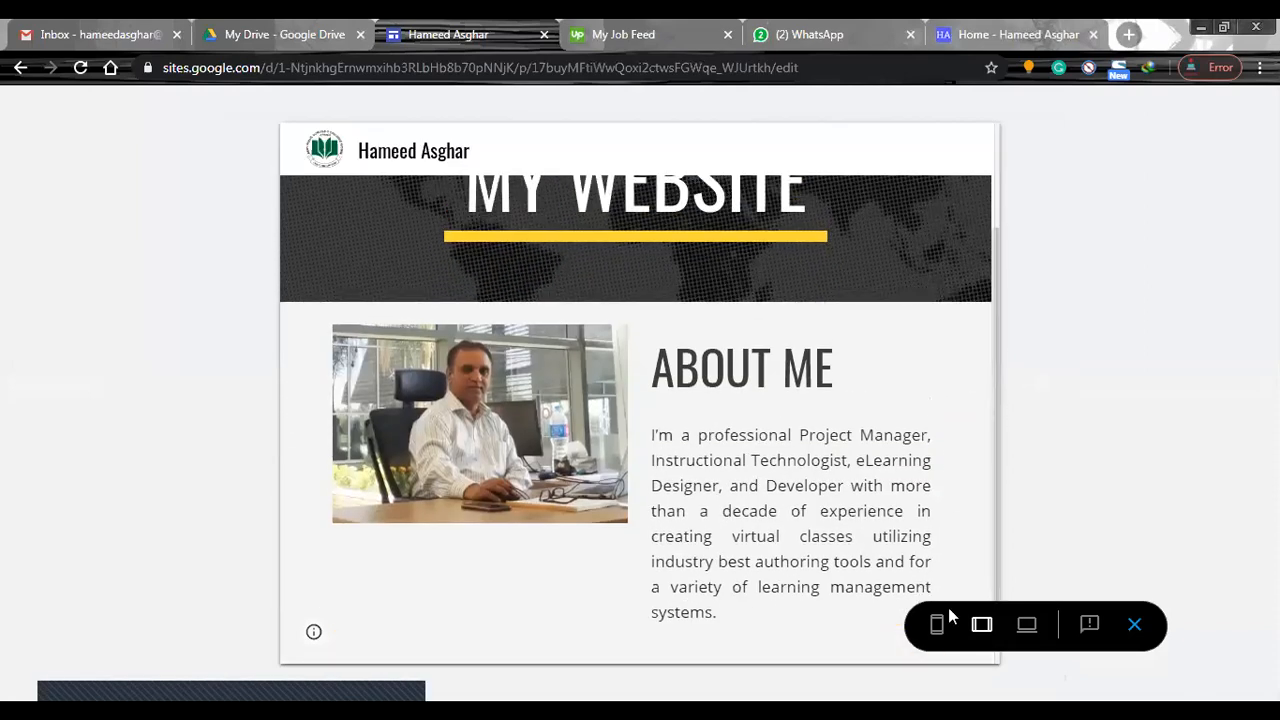
pyautogui.click(937, 625)
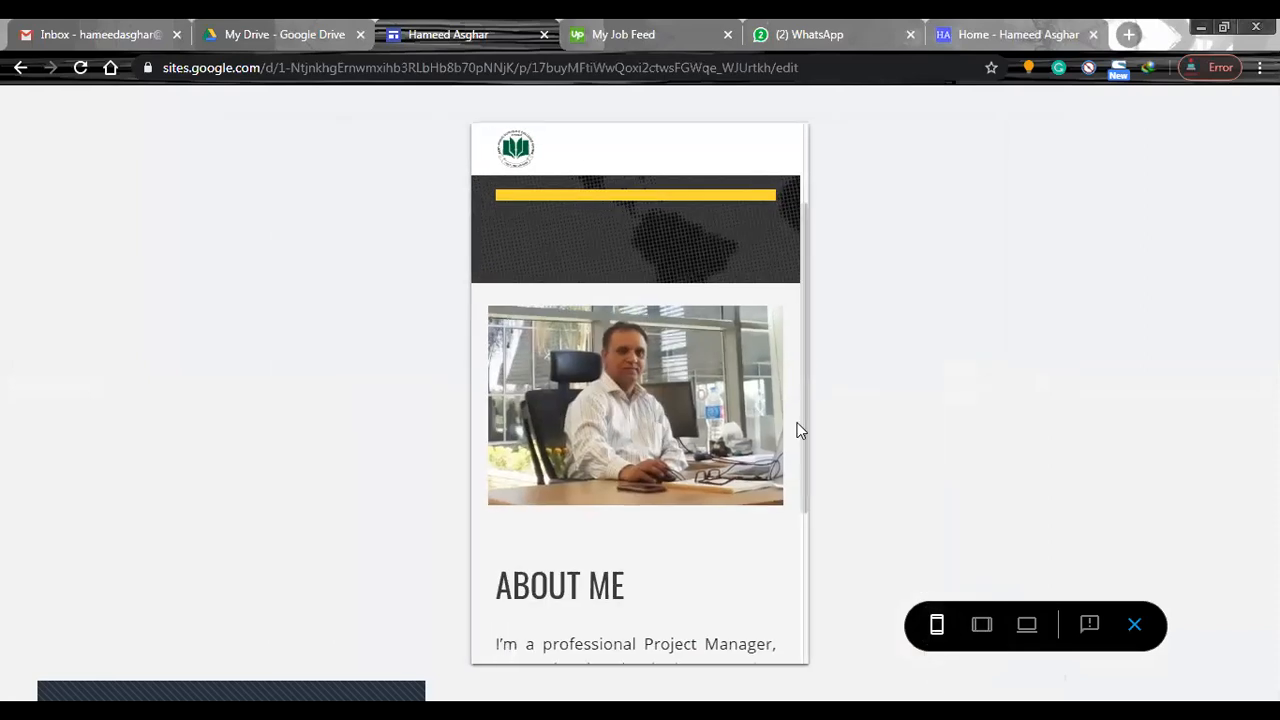
pyautogui.moveTo(803, 356); pyautogui.dragTo(799, 258)
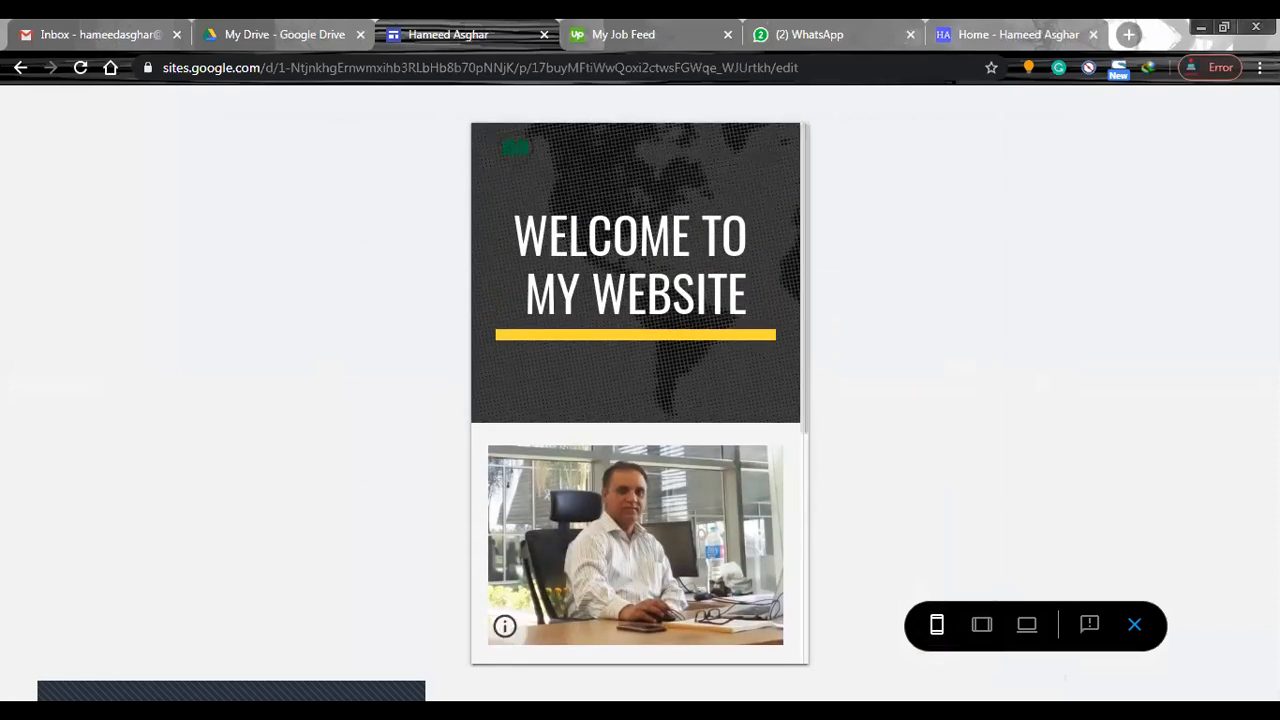
pyautogui.click(1030, 633)
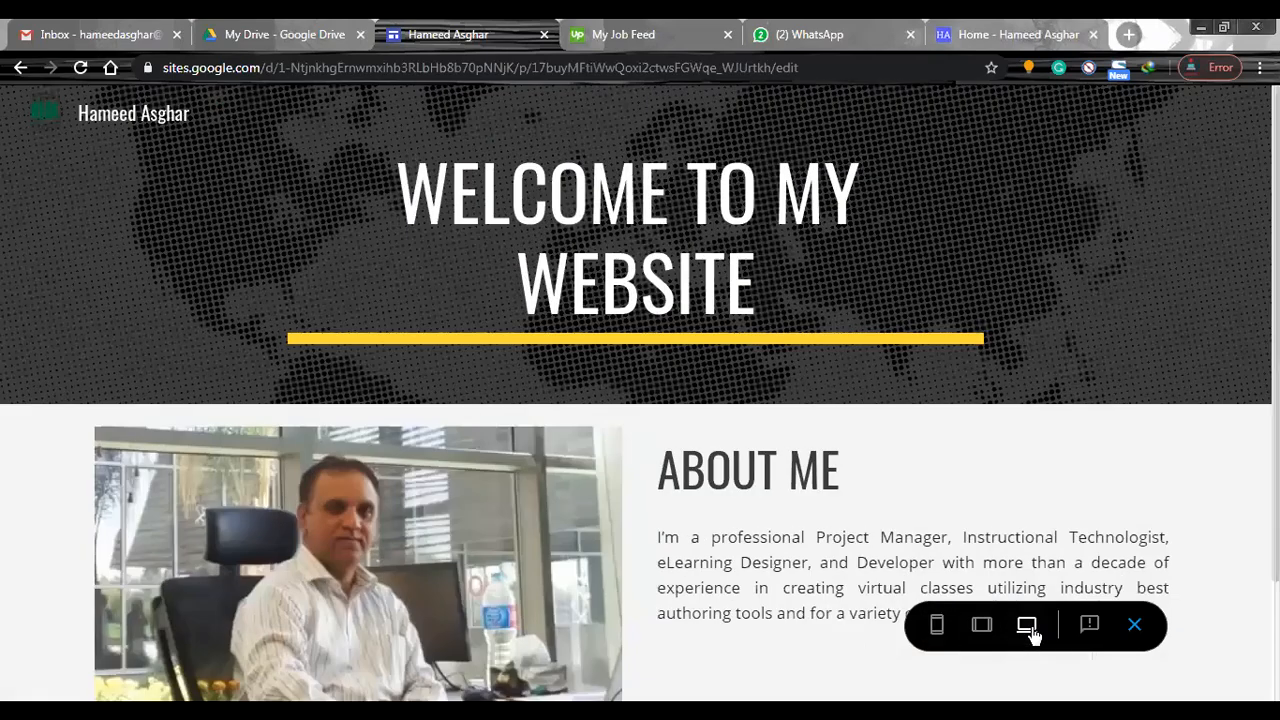
pyautogui.click(1135, 625)
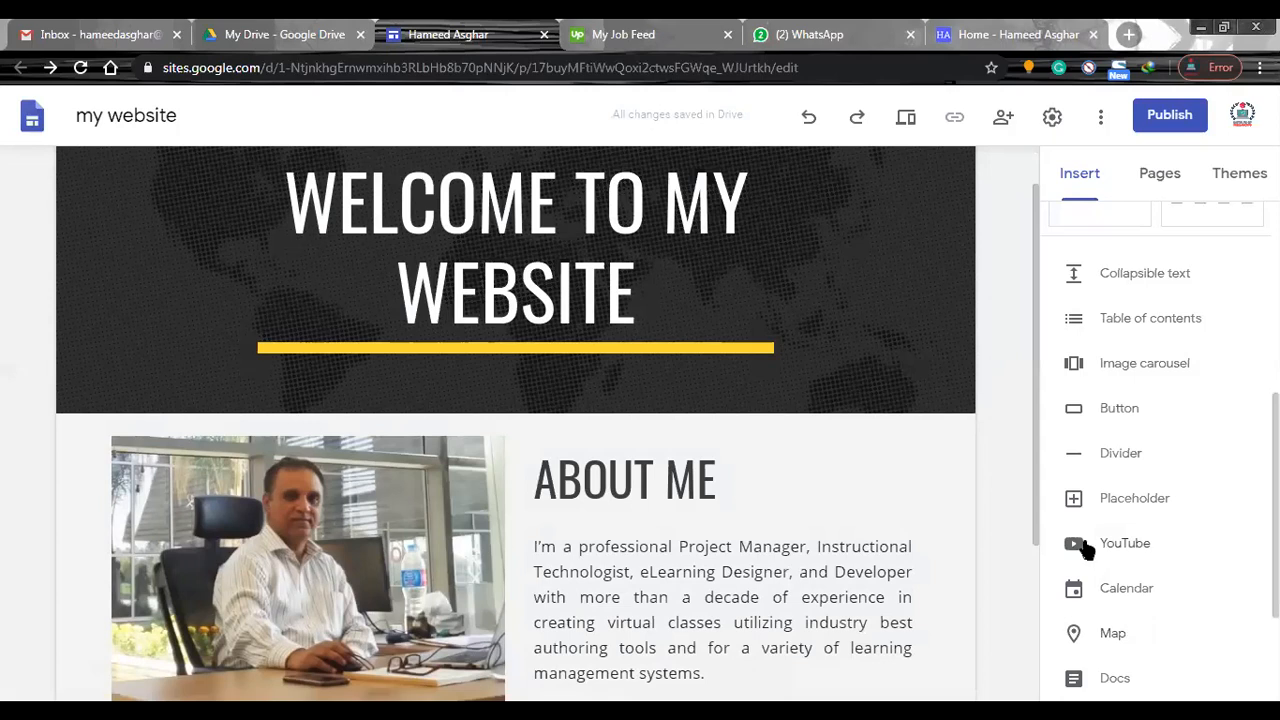
# Insert a collapsible text block below the ABOUT ME section's divider and start editing its heading.
pyautogui.scroll(-3, 1036, 450)
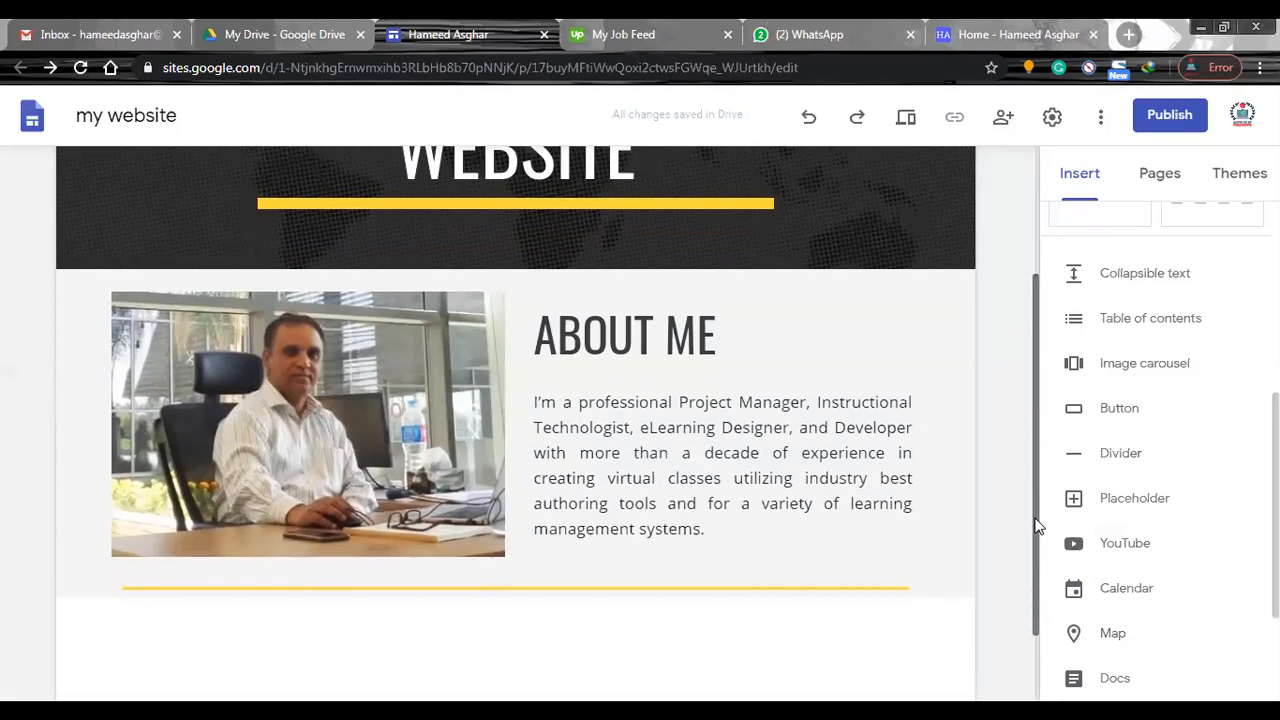
pyautogui.scroll(-2, 1036, 527)
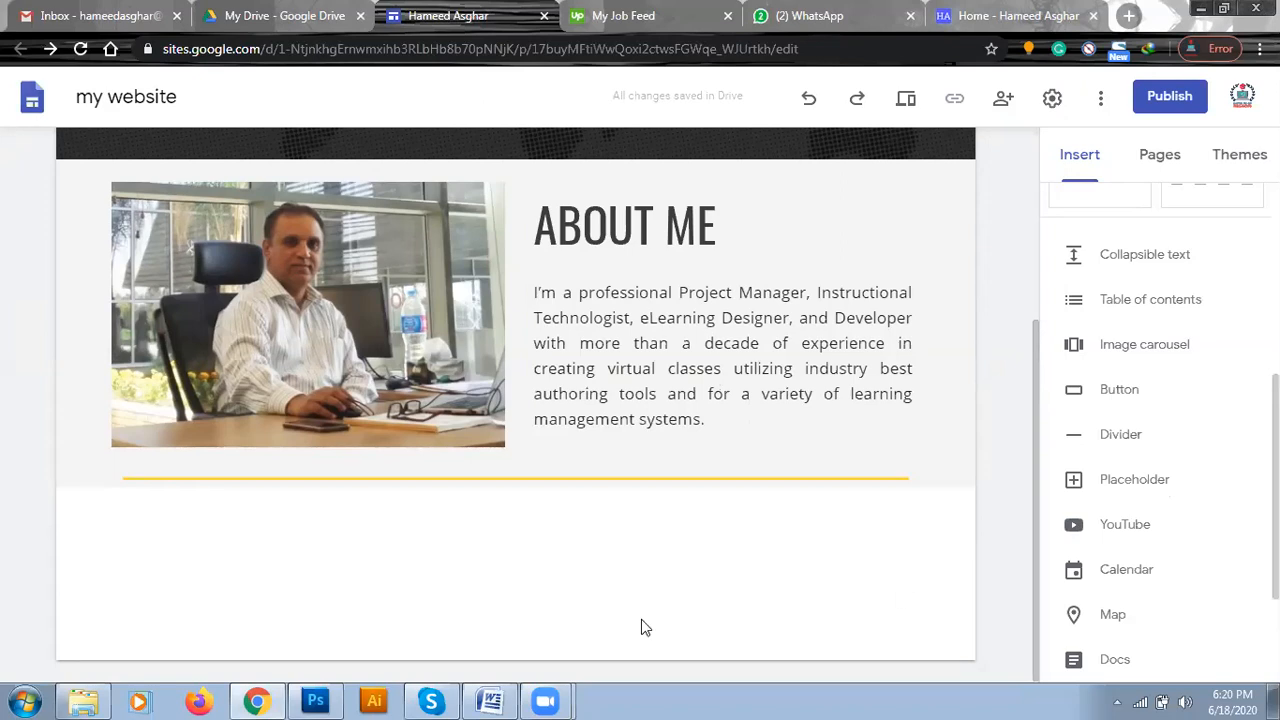
pyautogui.moveTo(581, 661)
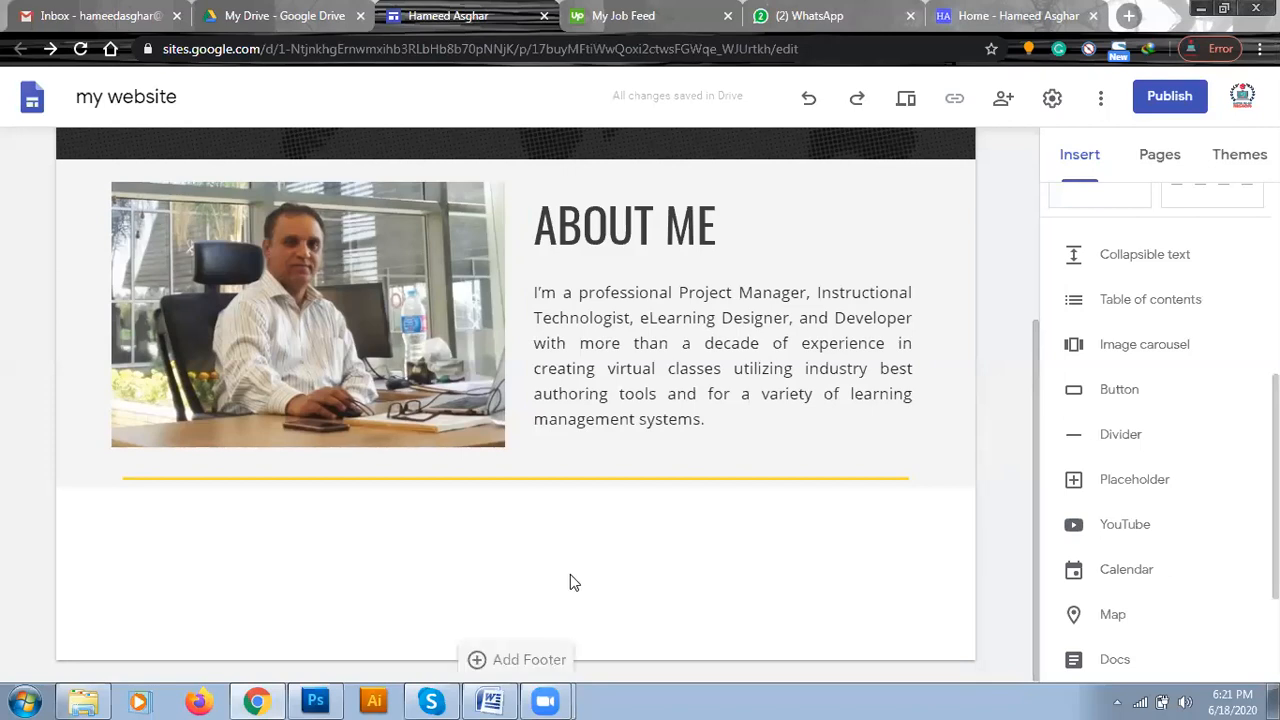
pyautogui.moveTo(1159, 262); pyautogui.dragTo(1157, 258)
pyautogui.click(322, 382)
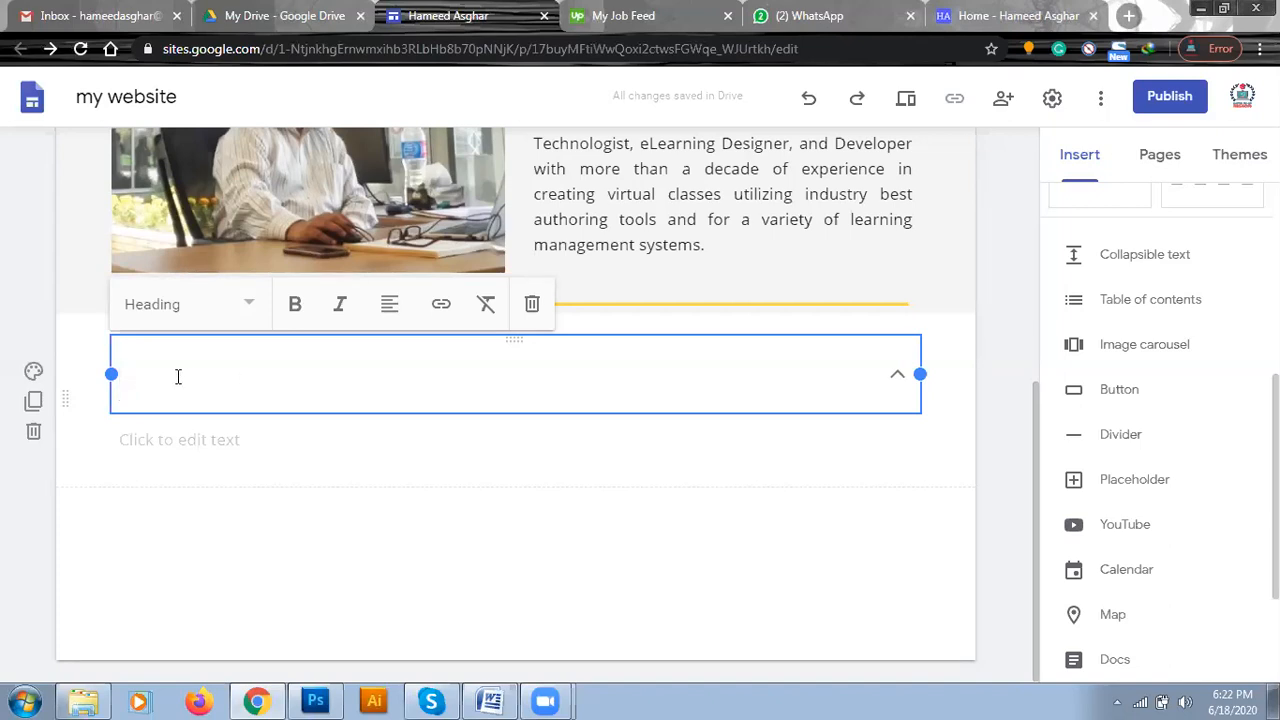
# Try the Emphasis 2 background on the collapsible text section, and undo it.
pyautogui.moveTo(110, 374); pyautogui.dragTo(56, 376)
pyautogui.click(33, 373)
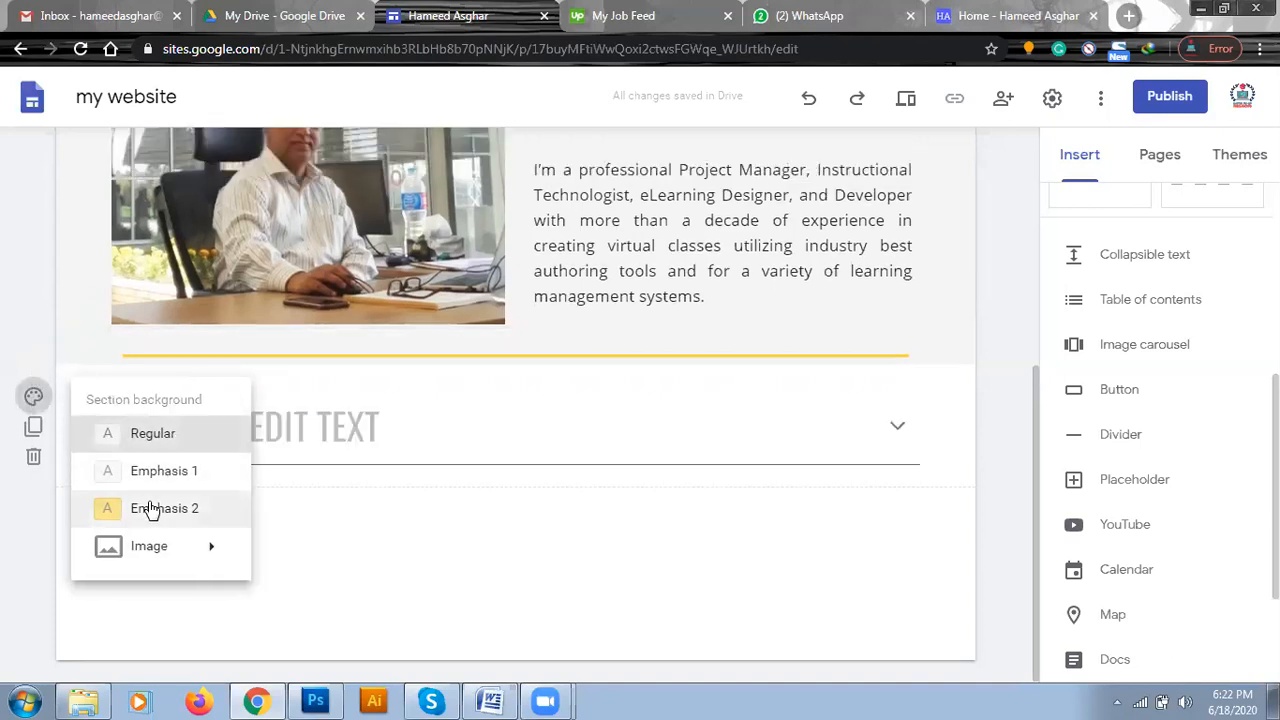
pyautogui.click(150, 509)
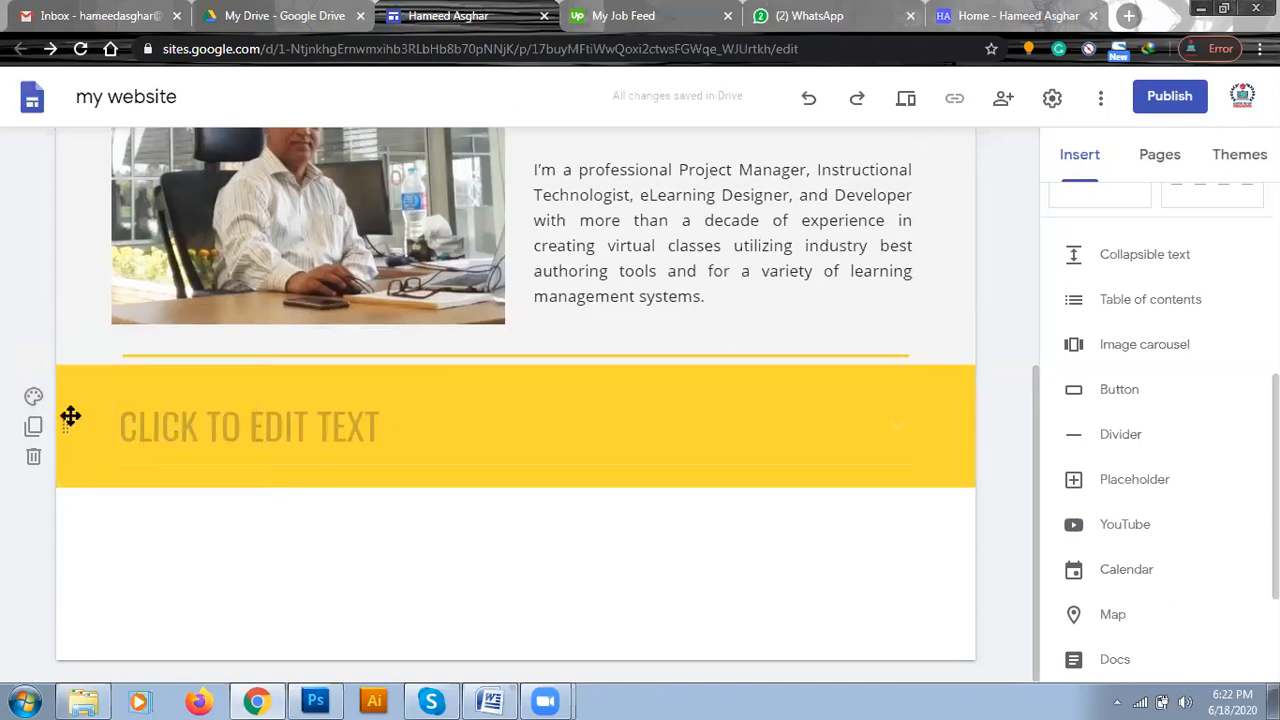
pyautogui.hotkey('ctrl', 'z')
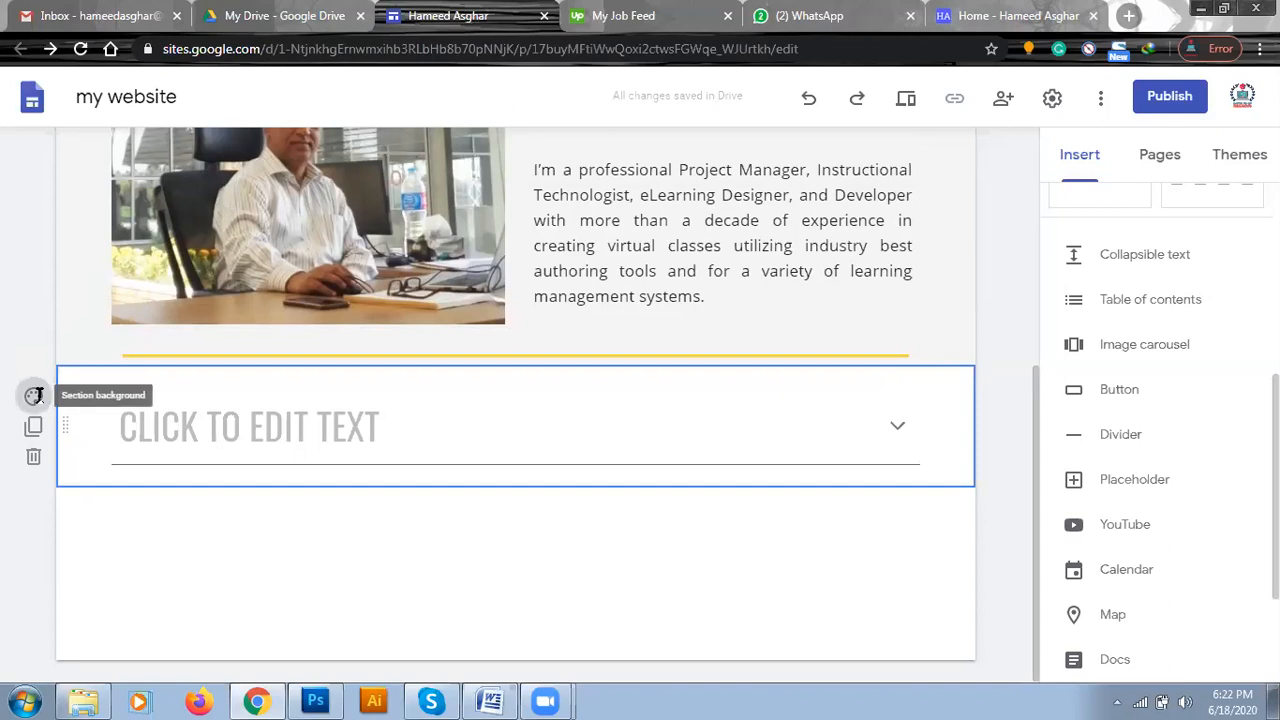
# Set the collapsible text section's background to the blurred teal beach image from the image gallery.
pyautogui.click(34, 395)
pyautogui.moveTo(171, 549)
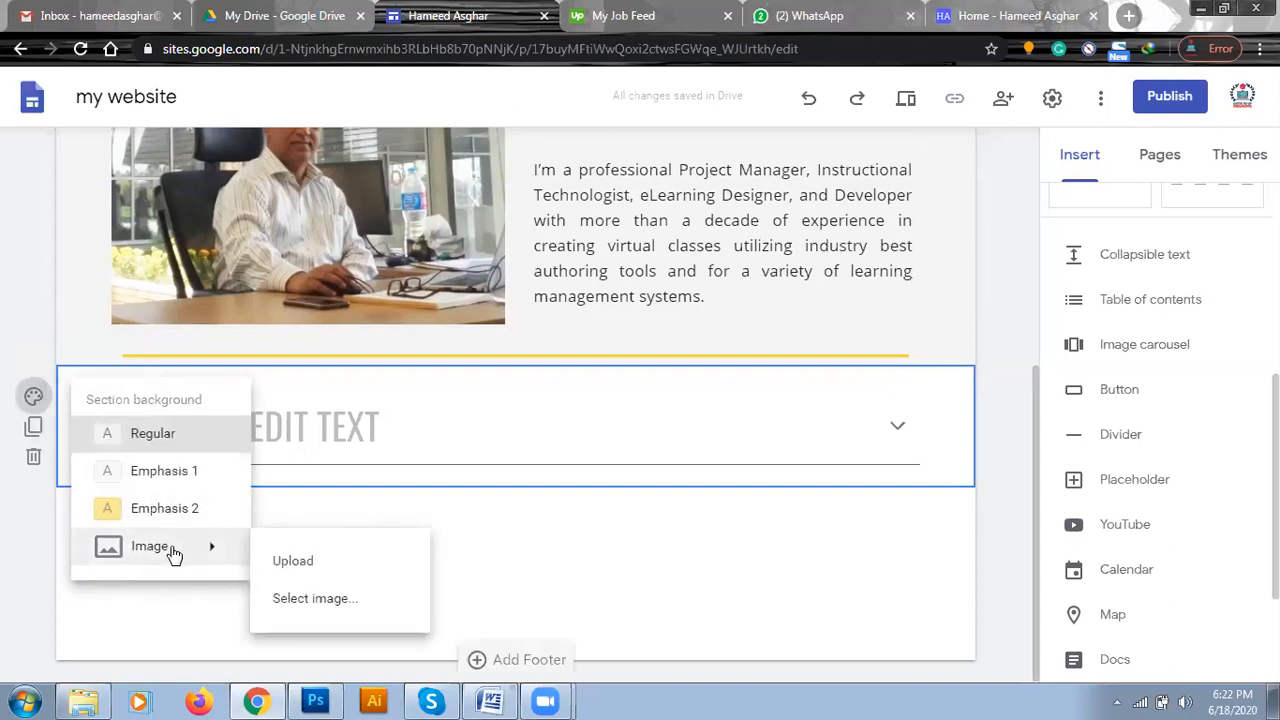
pyautogui.click(312, 603)
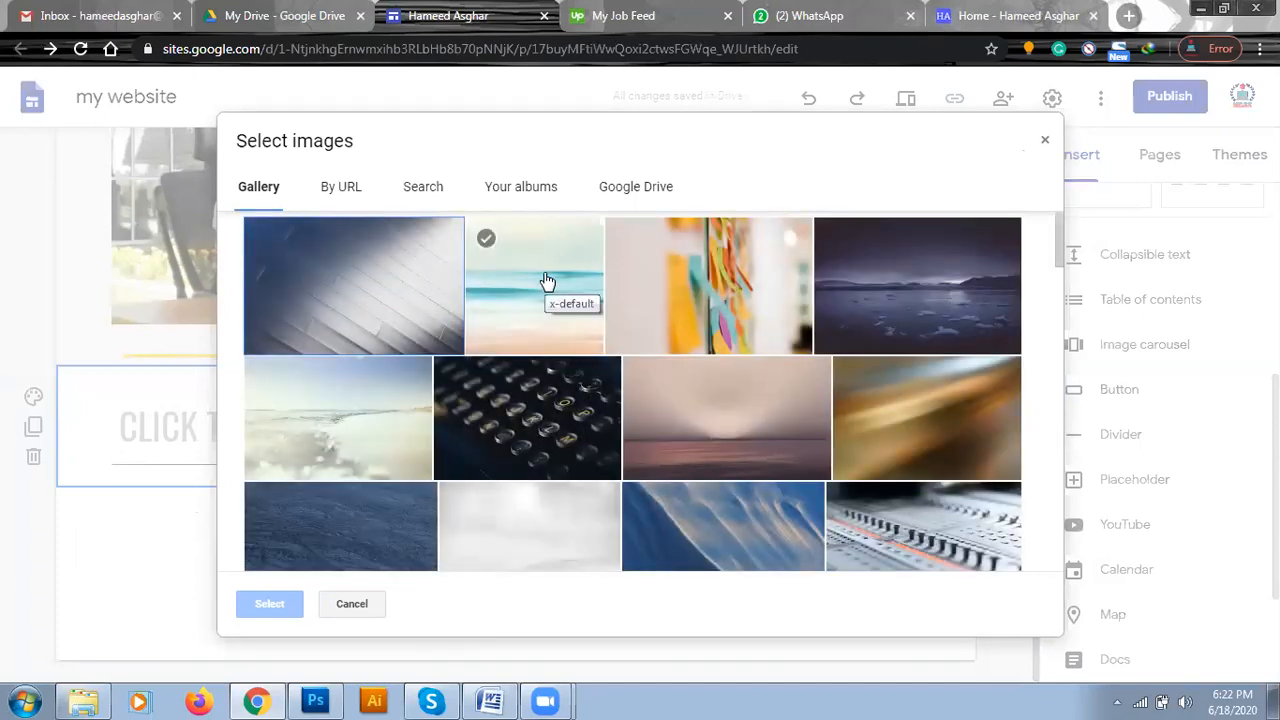
pyautogui.click(547, 282)
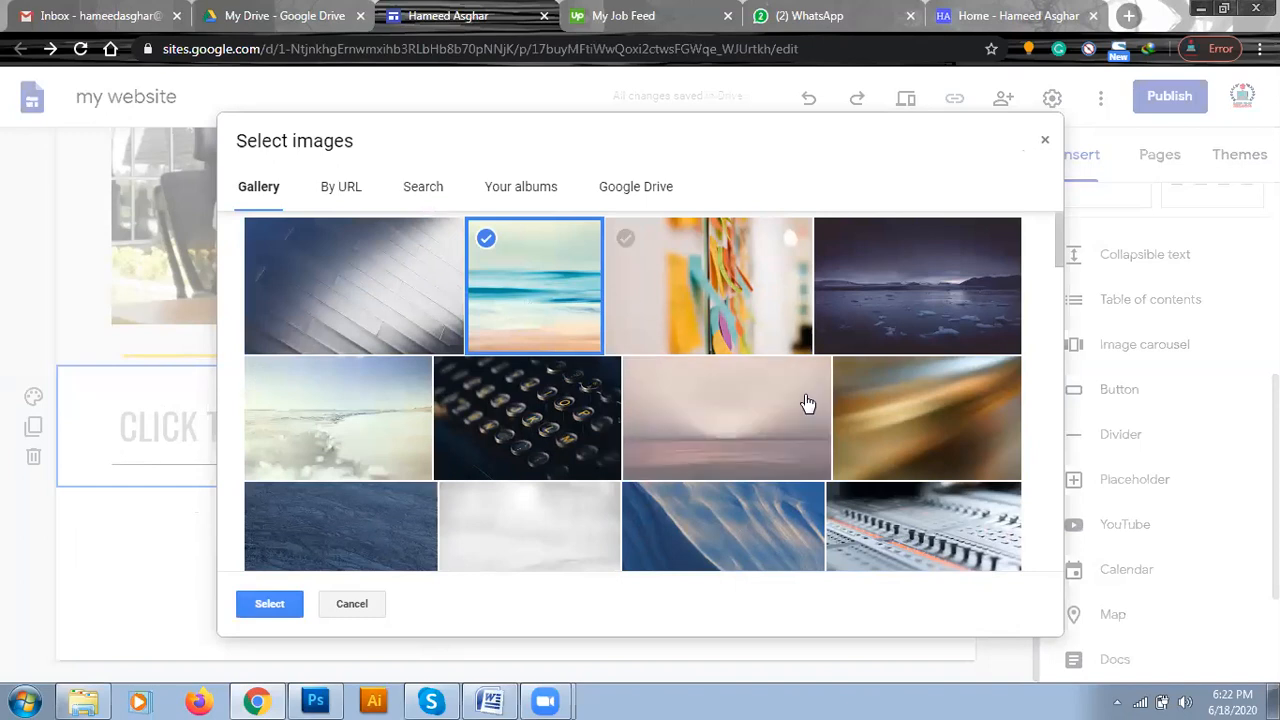
pyautogui.doubleClick(494, 308)
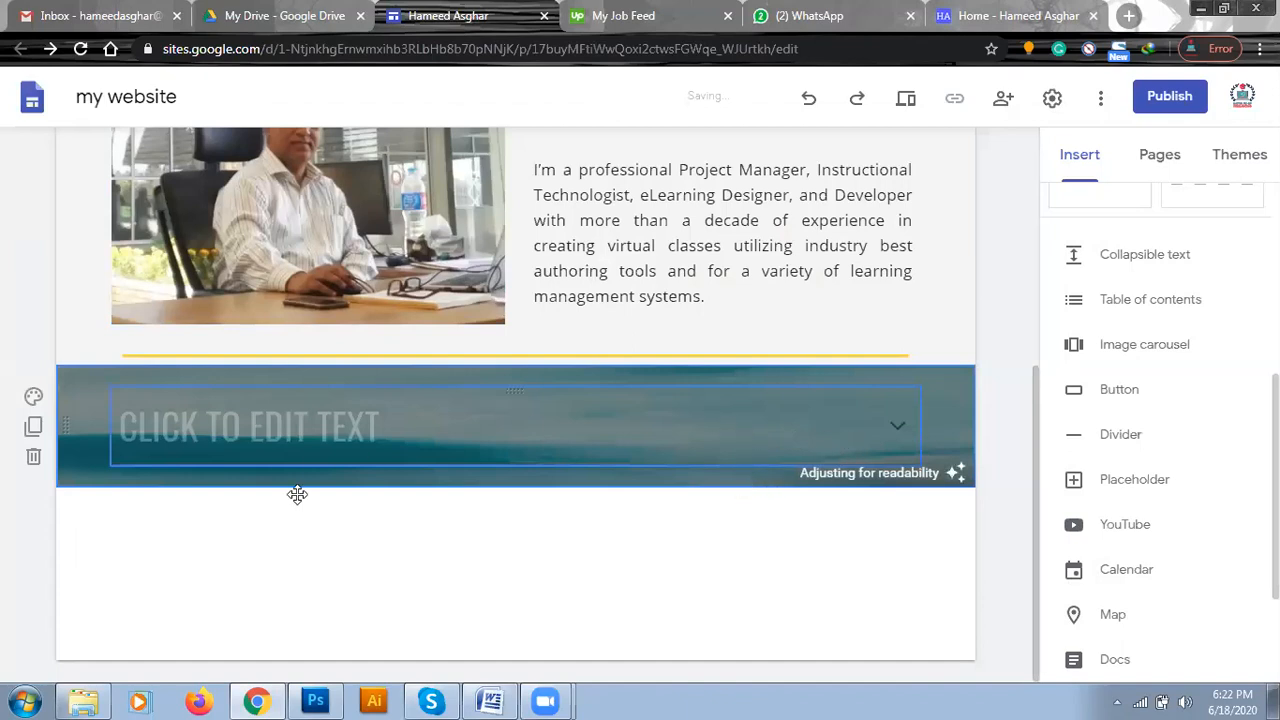
# Turn off the readability adjustment on the section's background image and activate the collapsible block's empty heading.
pyautogui.click(273, 427)
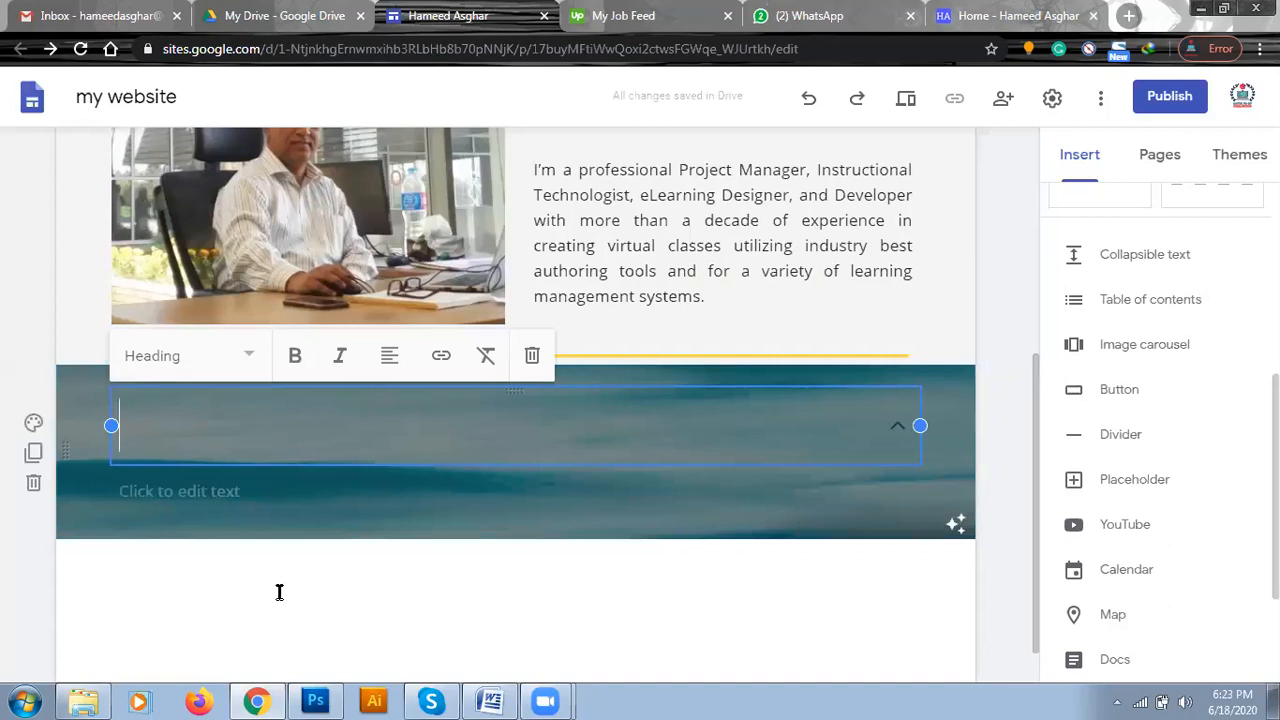
pyautogui.click(280, 594)
pyautogui.click(268, 424)
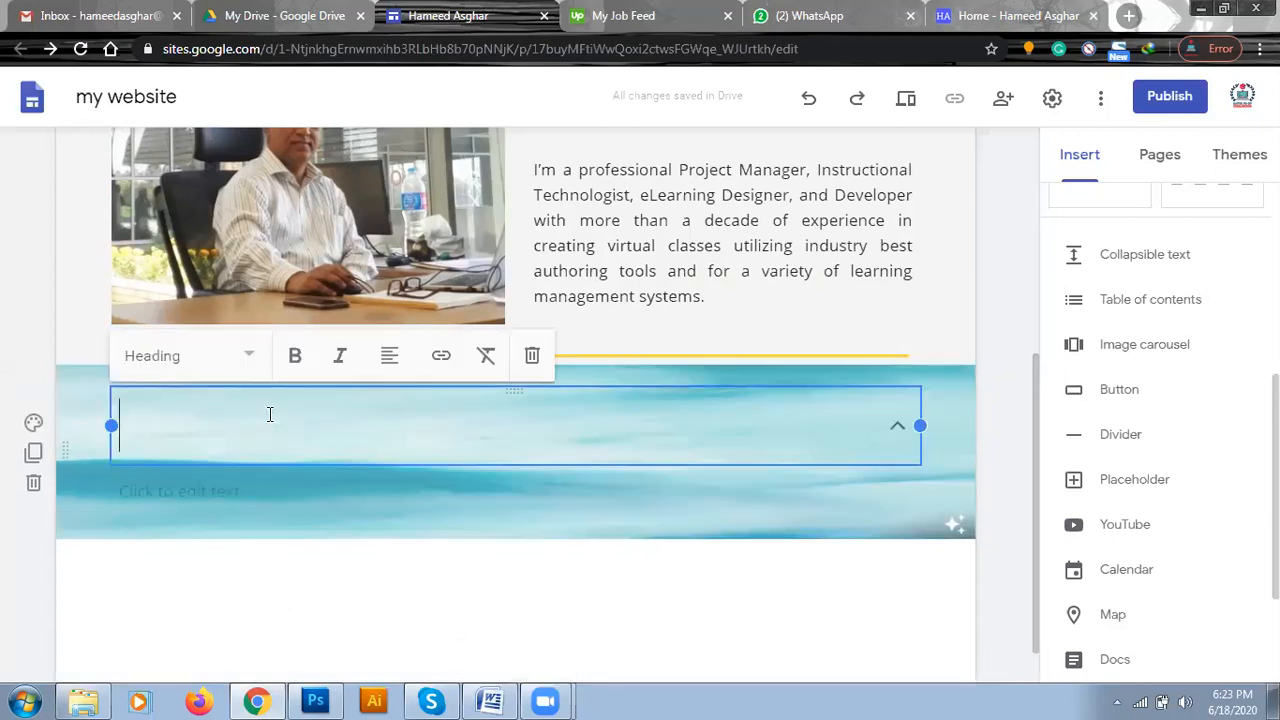
# Copy the three selected "About me" paragraphs from the personal website and return to the Google Sites editor.
pyautogui.click(1020, 15)
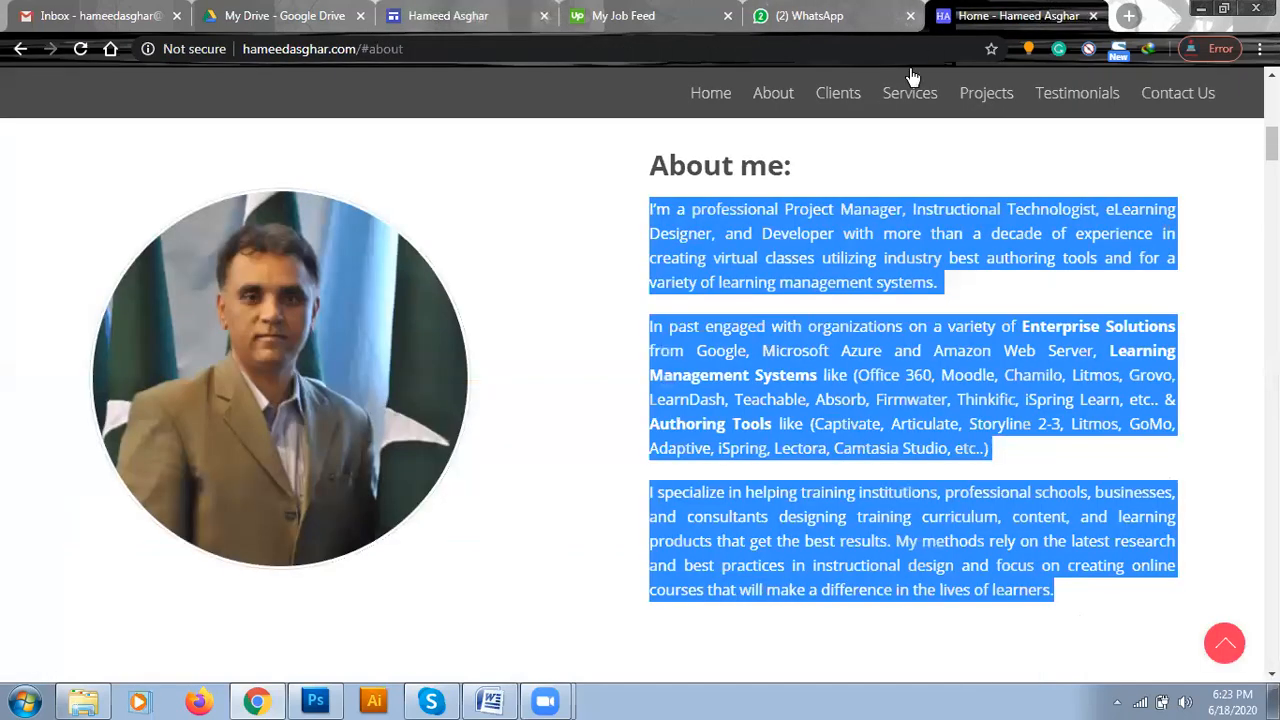
pyautogui.click(843, 95)
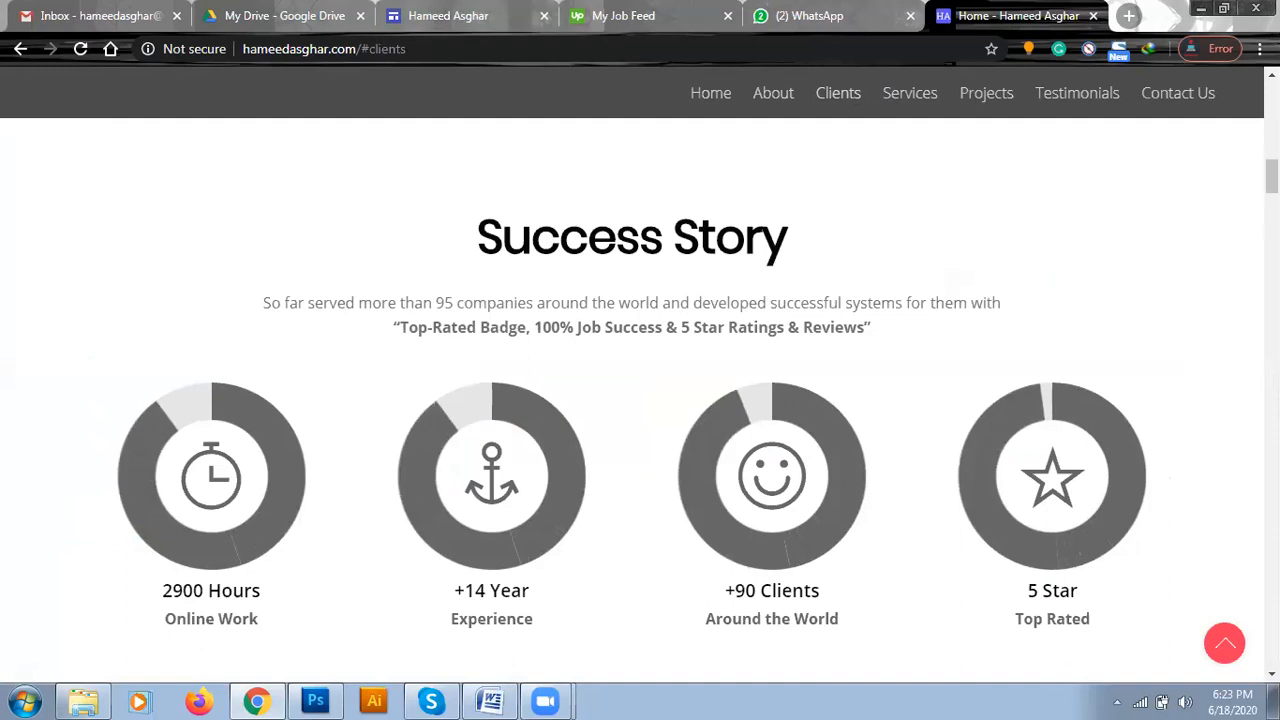
pyautogui.scroll(5, 1196, 289)
pyautogui.scroll(1, 640, 390)
pyautogui.scroll(-2, 640, 390)
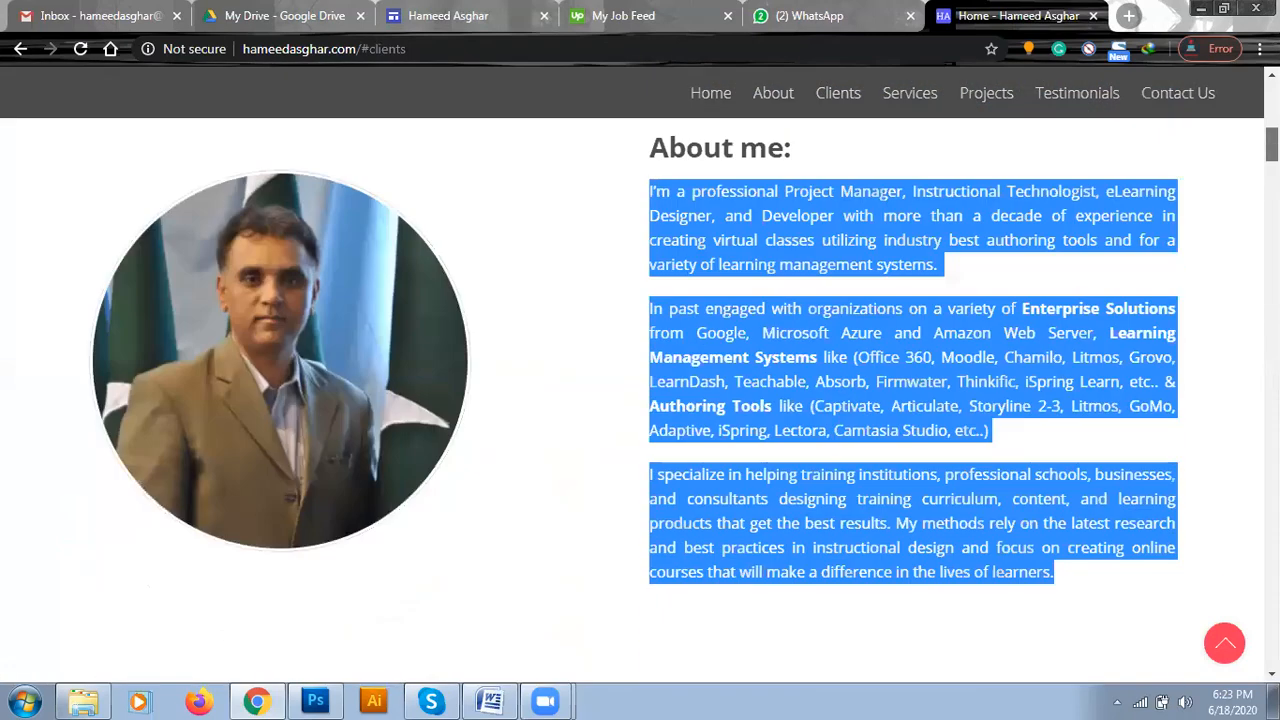
pyautogui.scroll(1, 925, 375)
pyautogui.rightClick(925, 375)
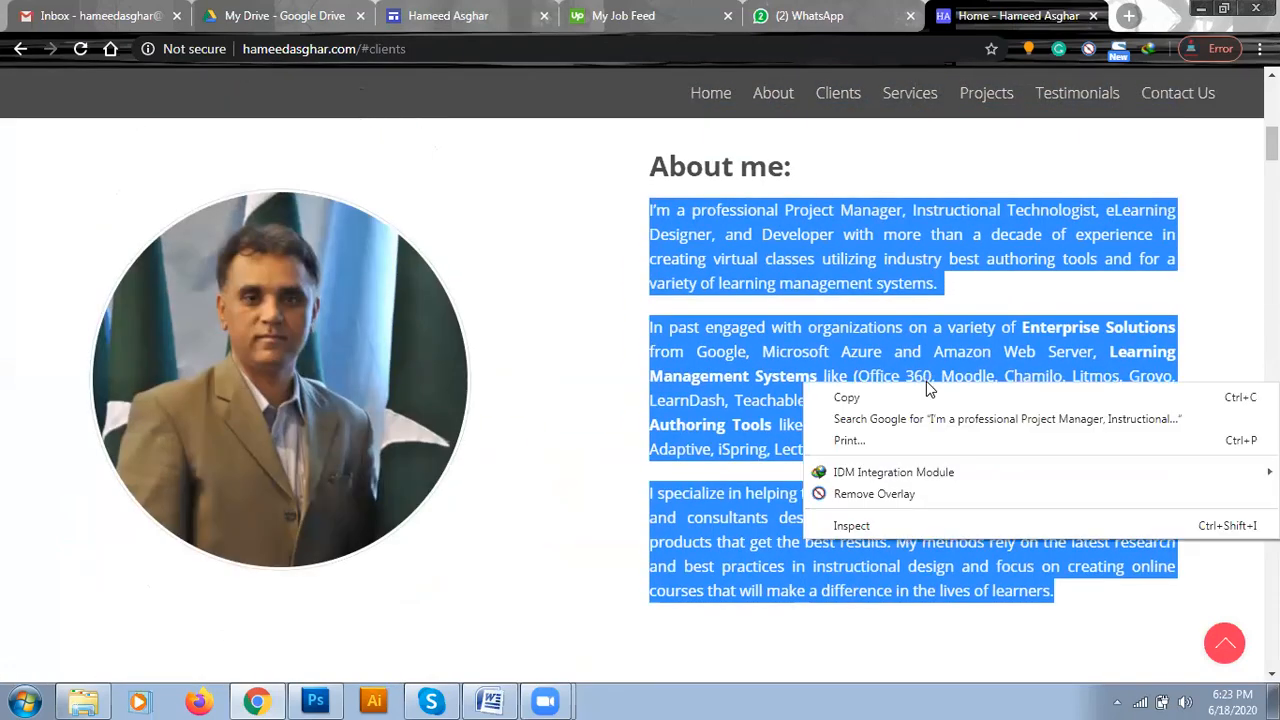
pyautogui.click(925, 397)
pyautogui.click(812, 10)
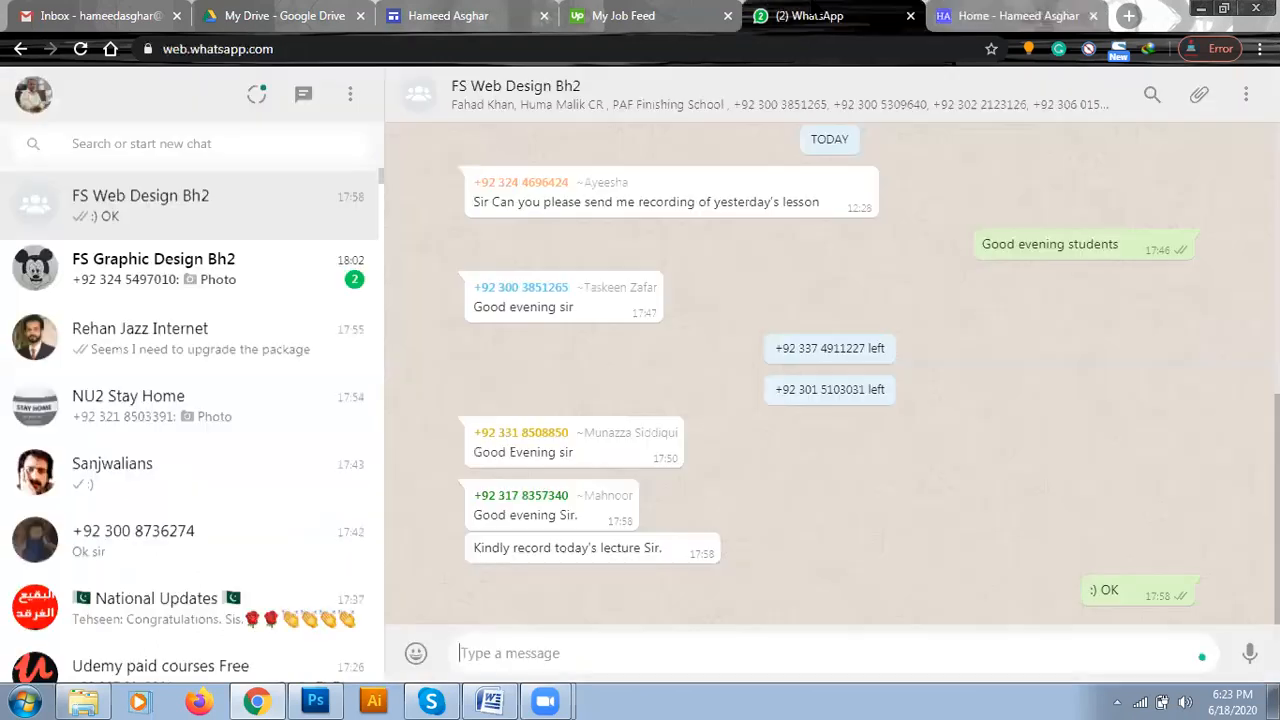
pyautogui.click(1003, 10)
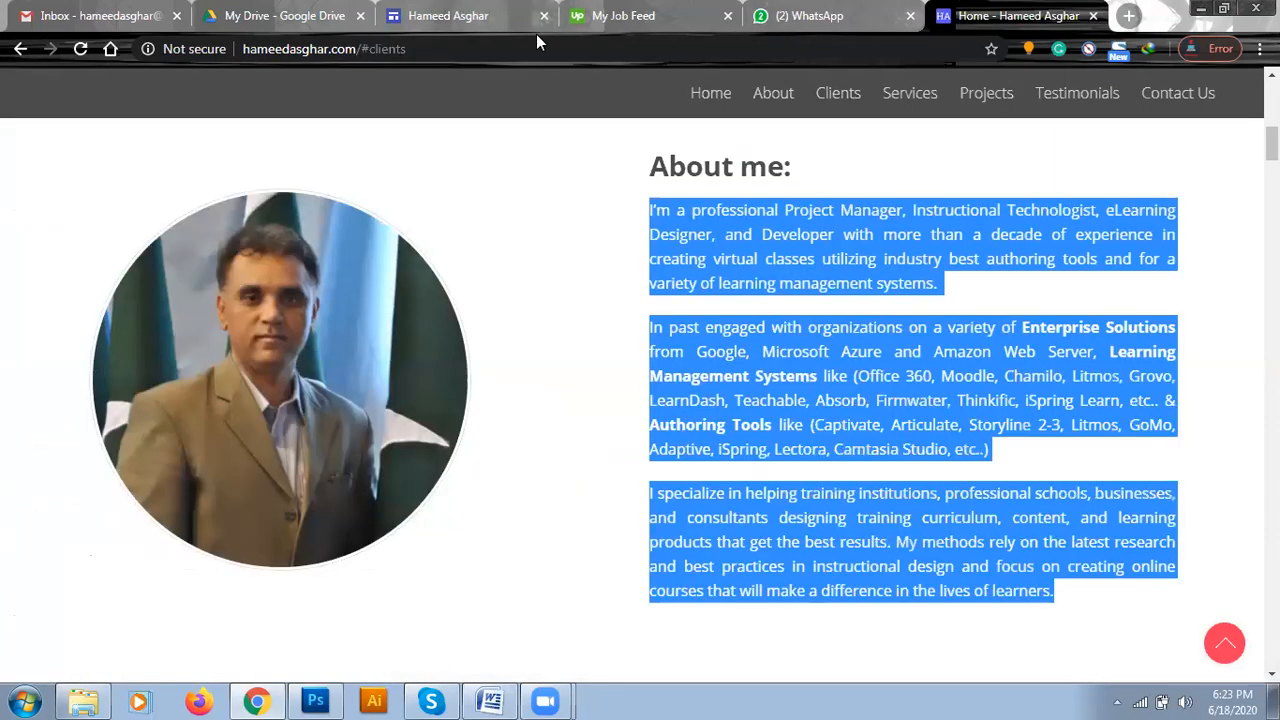
pyautogui.click(460, 15)
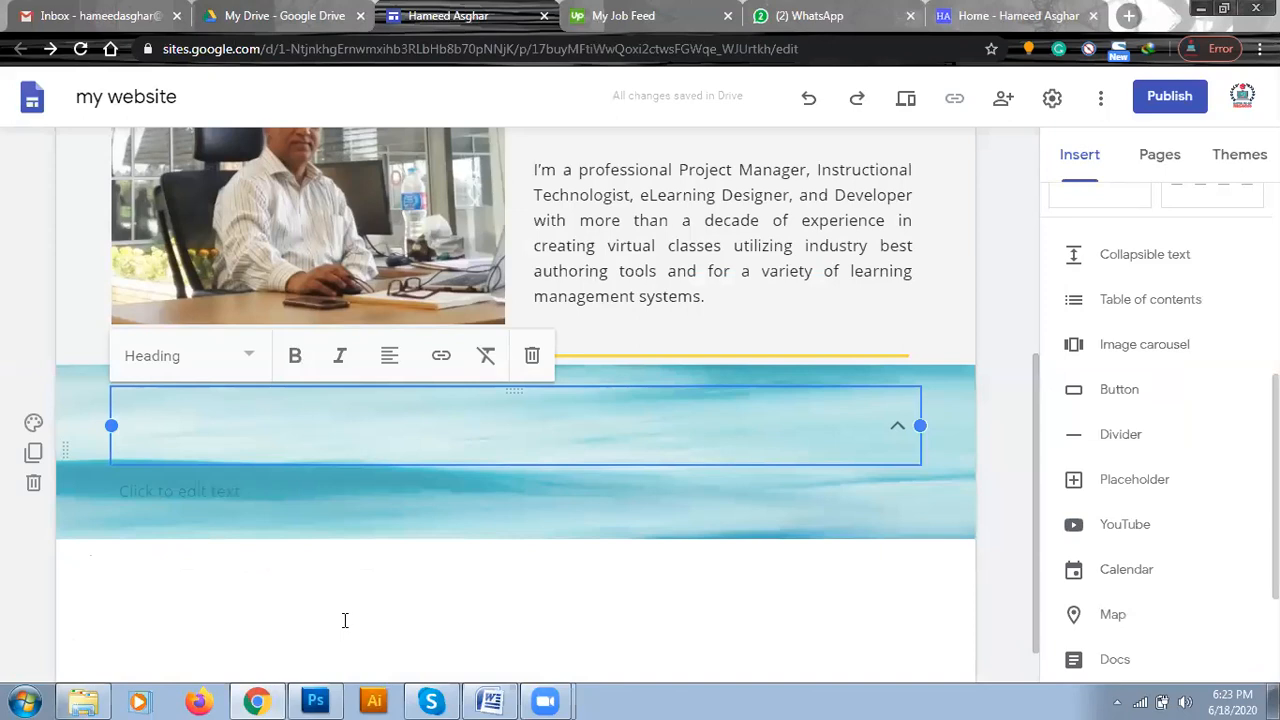
# Enter "ABOUT FAMILY" as the heading of the collapsible text block and activate its empty body text.
pyautogui.click(208, 423)
pyautogui.write('ABOUT ')
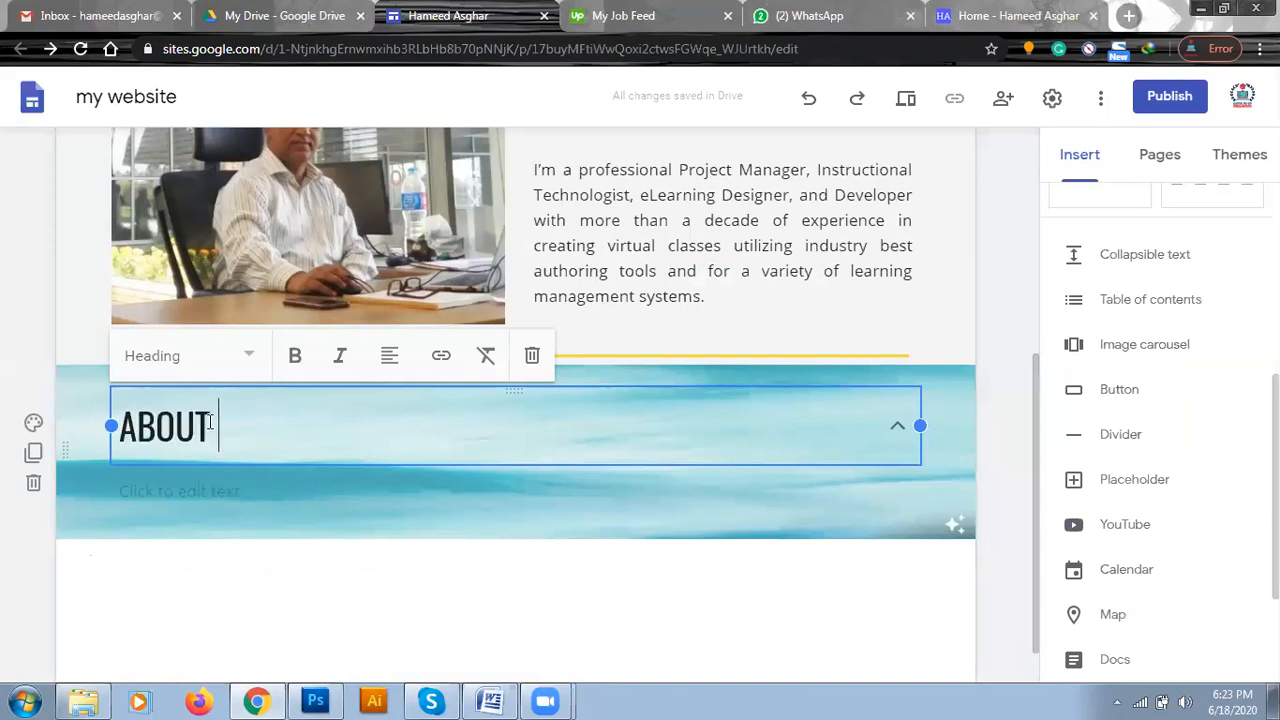
pyautogui.write('FAMILY')
pyautogui.press('Return')
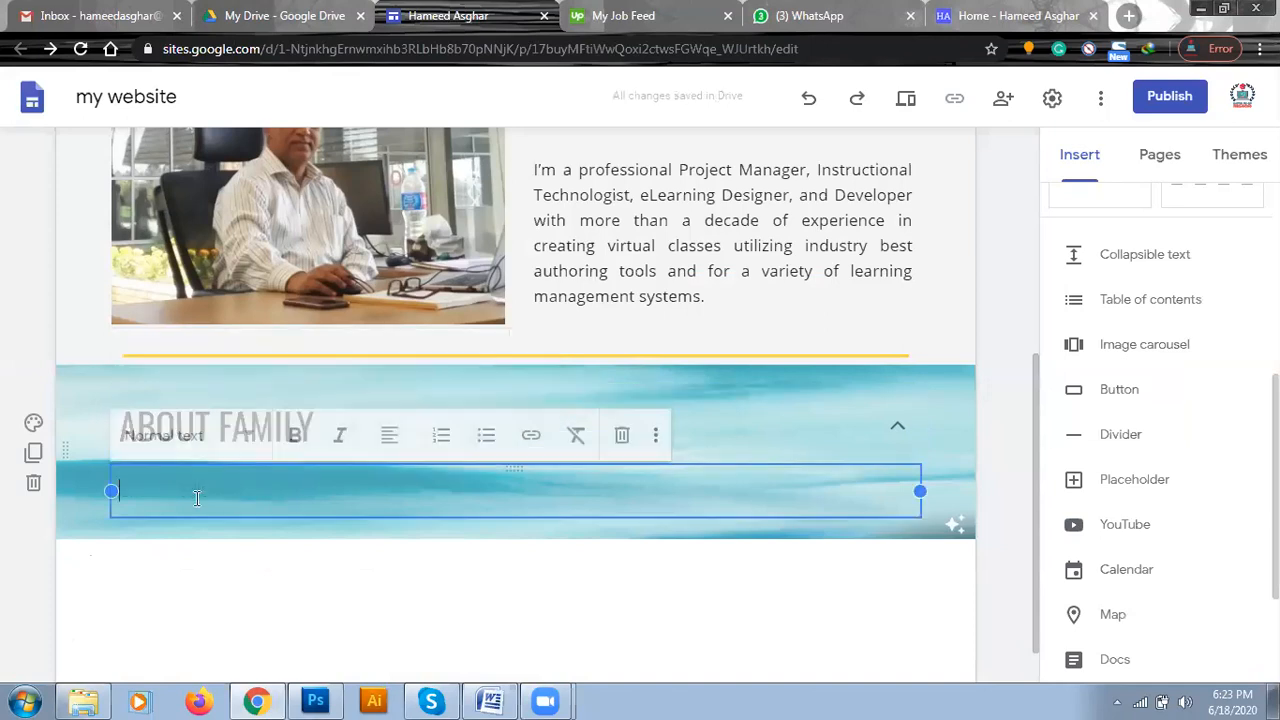
# Paste the copied paragraphs into the collapsible block's body without the trailing blank line, and collapse the block.
pyautogui.hotkey('ctrl', 'v')
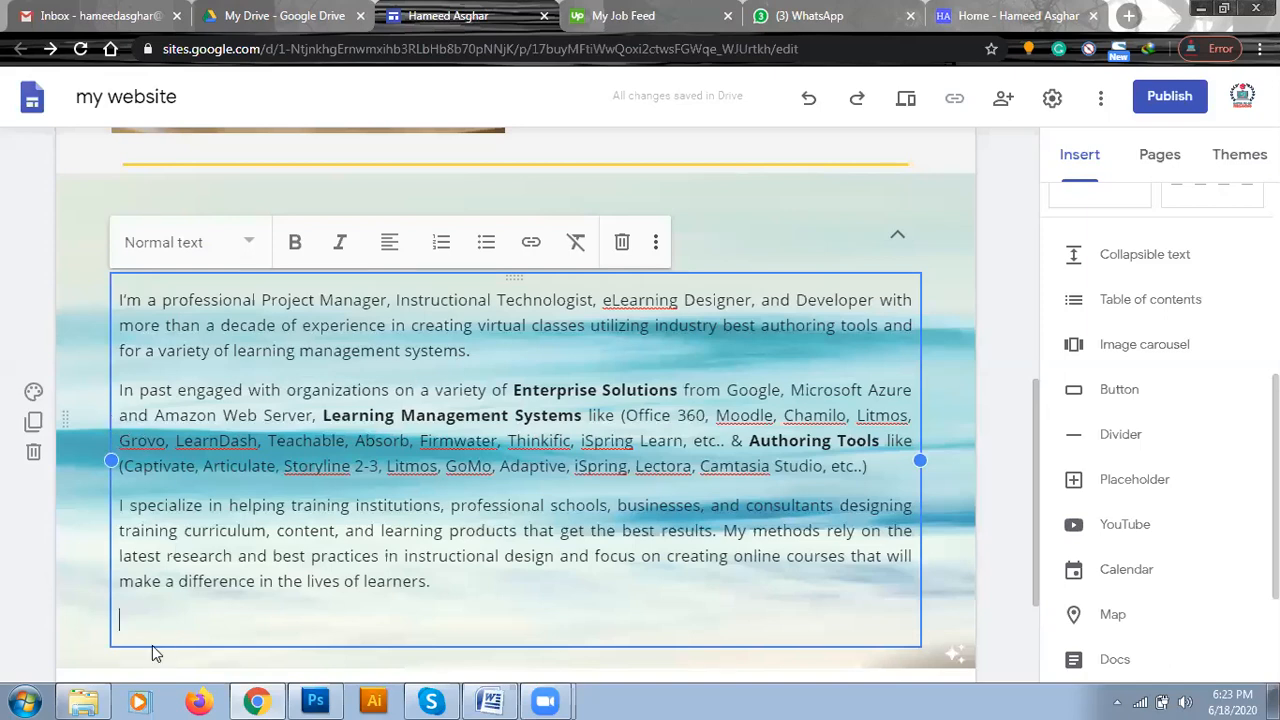
pyautogui.press('BackSpace')
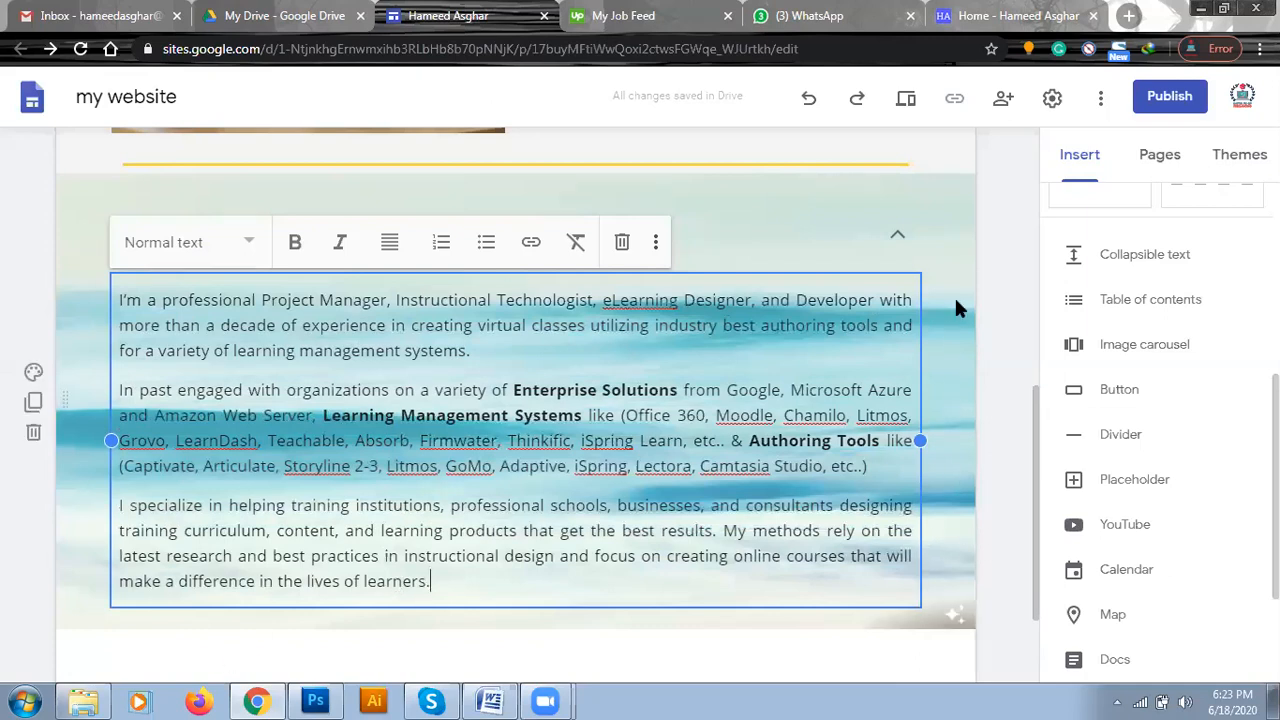
pyautogui.click(897, 239)
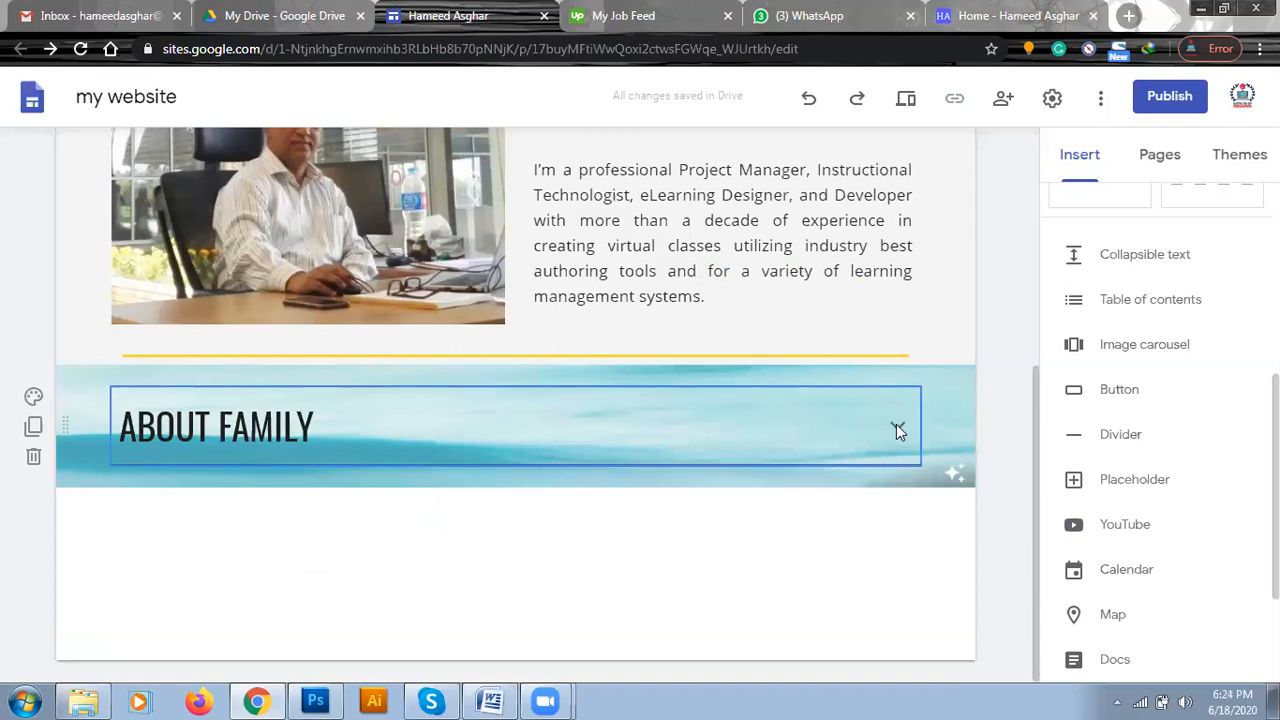
# Preview the site down to the "ABOUT FAMILY" section, test collapsing its text, and exit the preview.
pyautogui.click(906, 103)
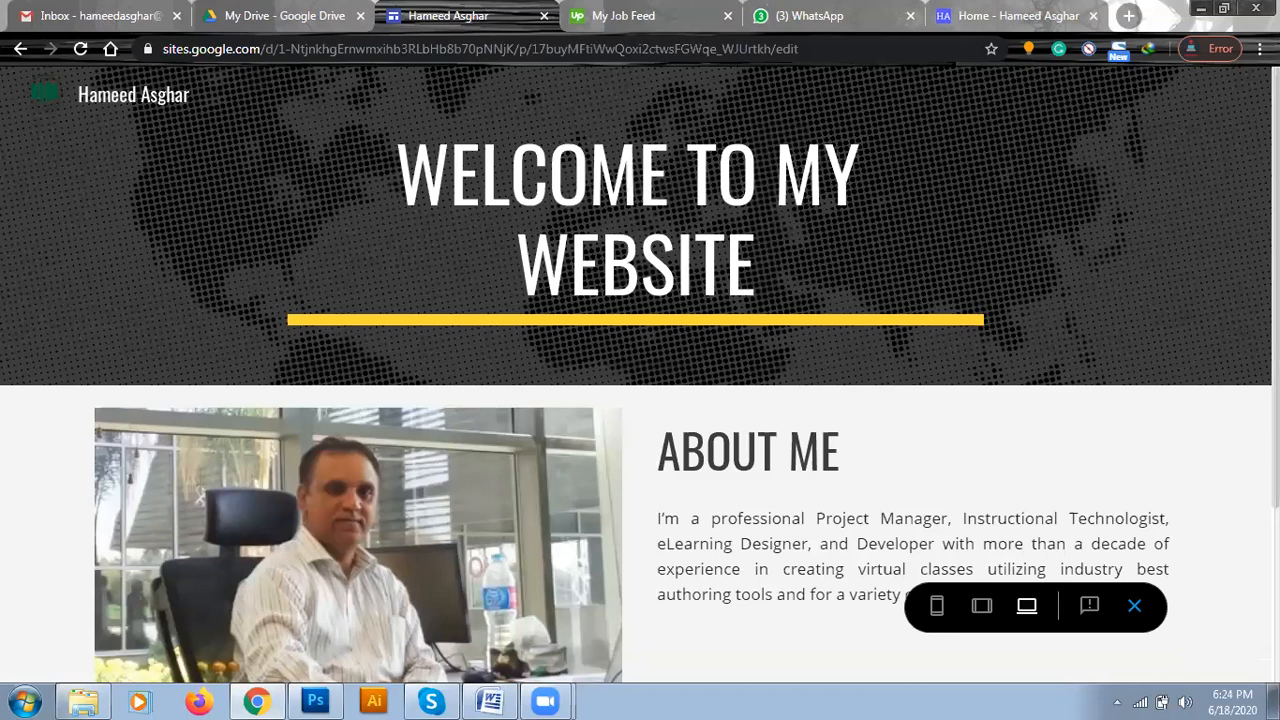
pyautogui.scroll(-2, 640, 374)
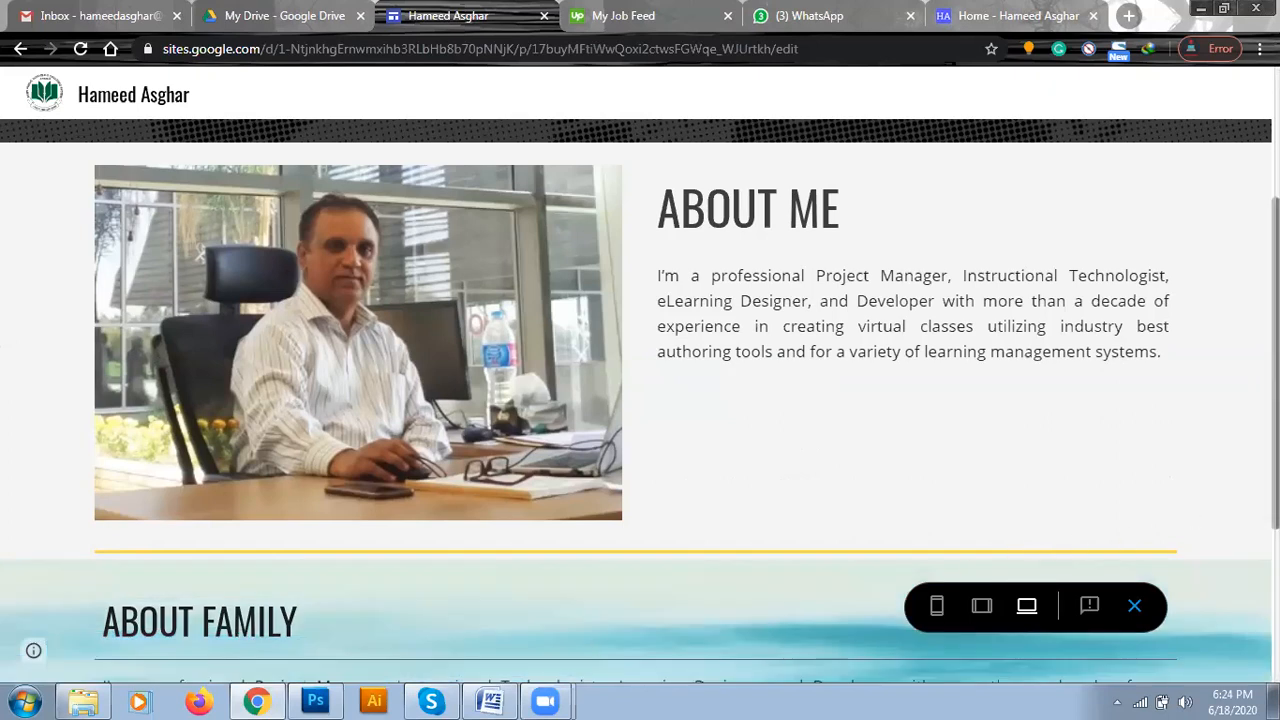
pyautogui.scroll(-3, 1275, 400)
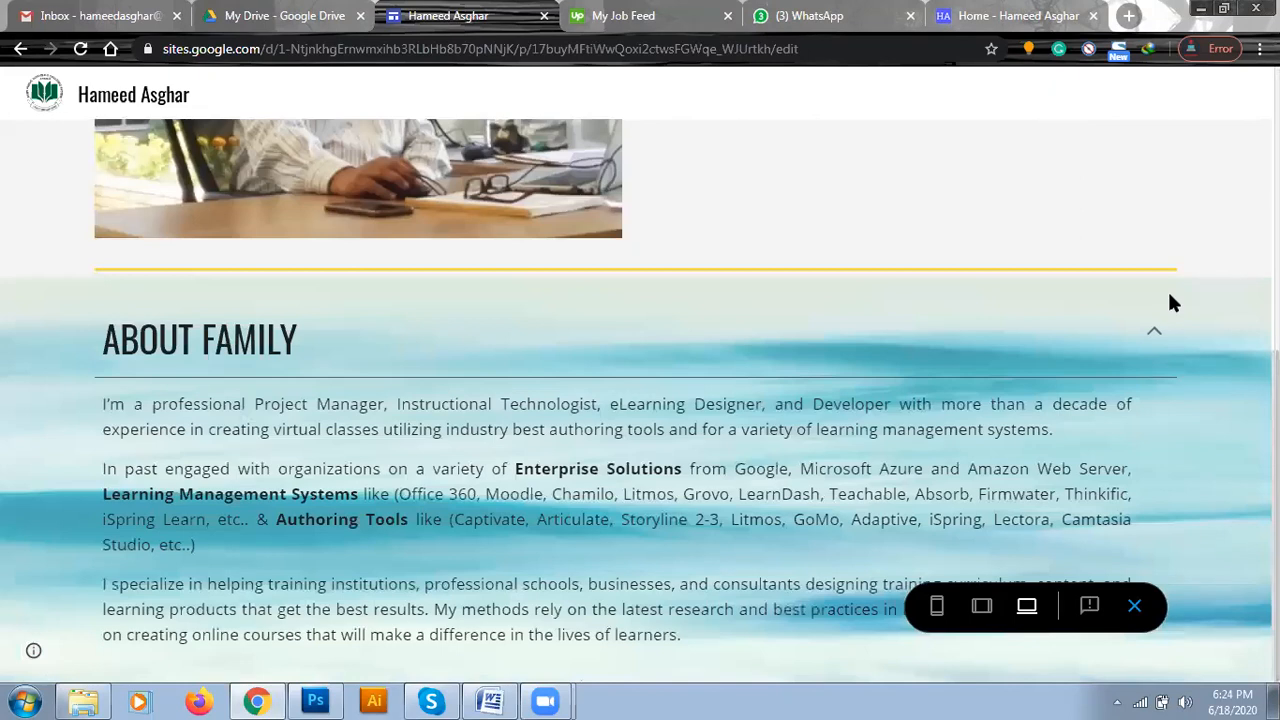
pyautogui.click(1154, 331)
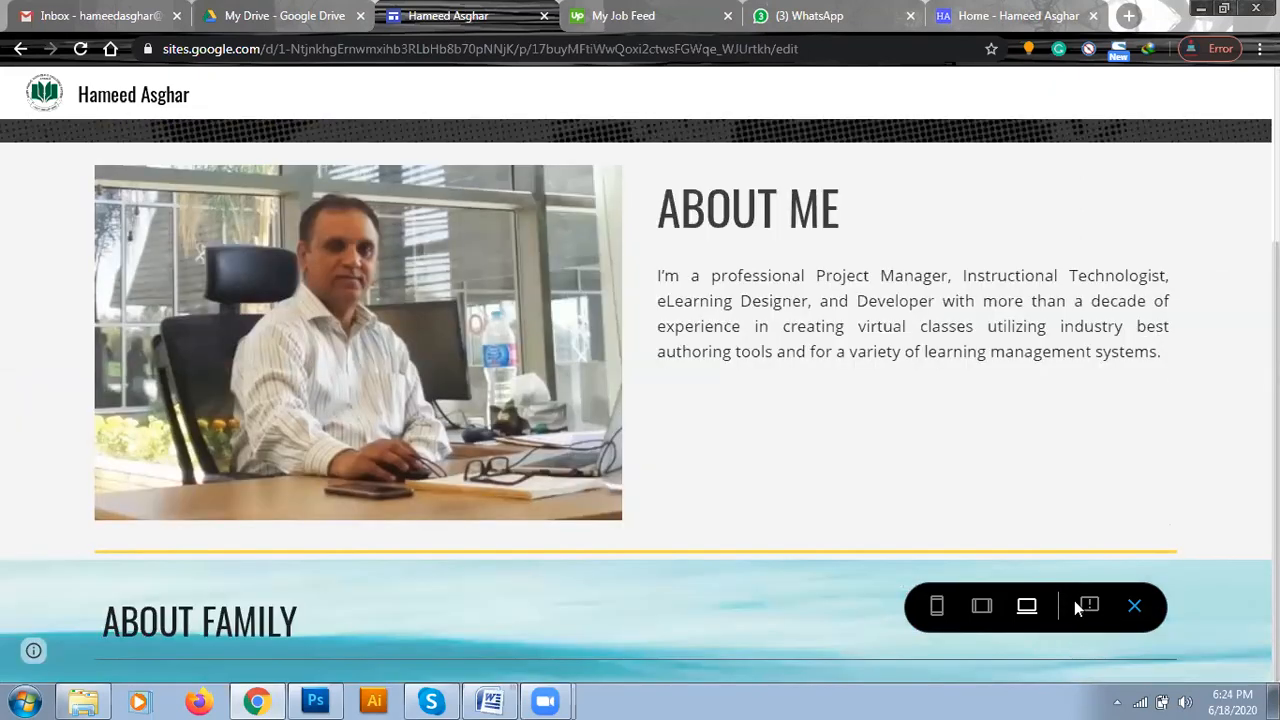
pyautogui.click(1136, 606)
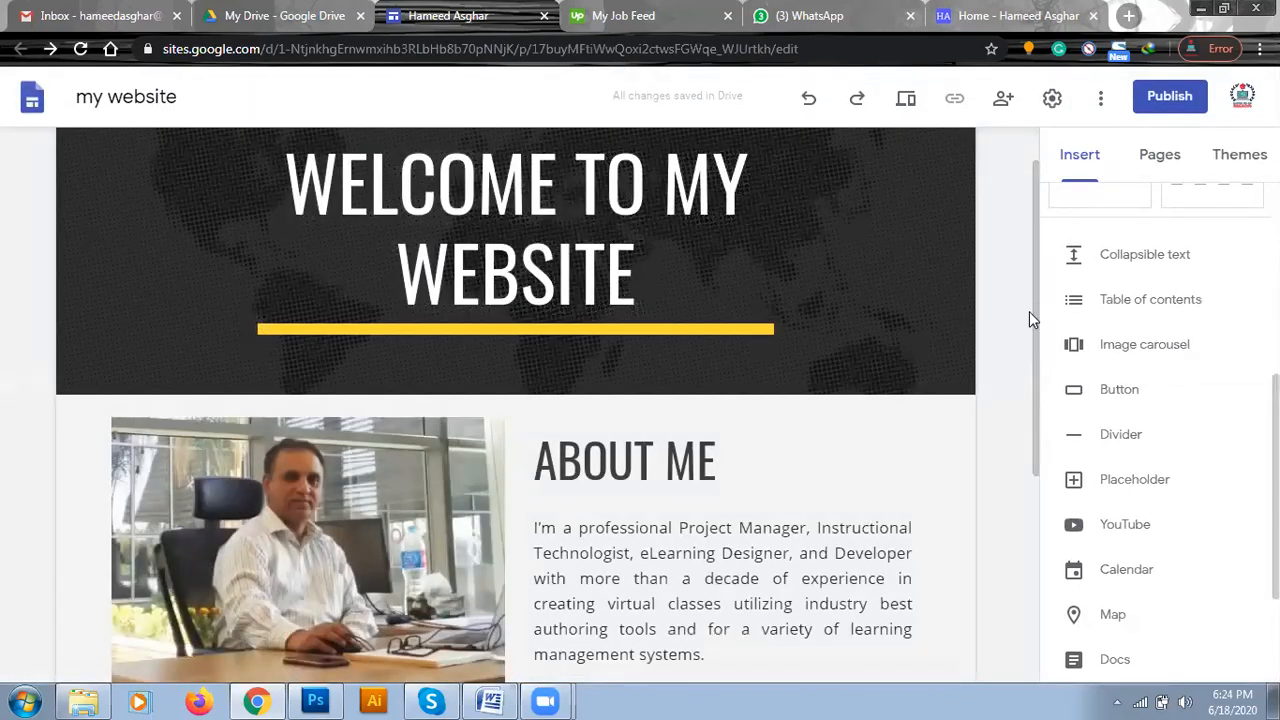
# Delete the "ABOUT FAMILY" section and insert the two-column layout with images above headings and text in its place.
pyautogui.moveTo(1037, 313); pyautogui.dragTo(1047, 527)
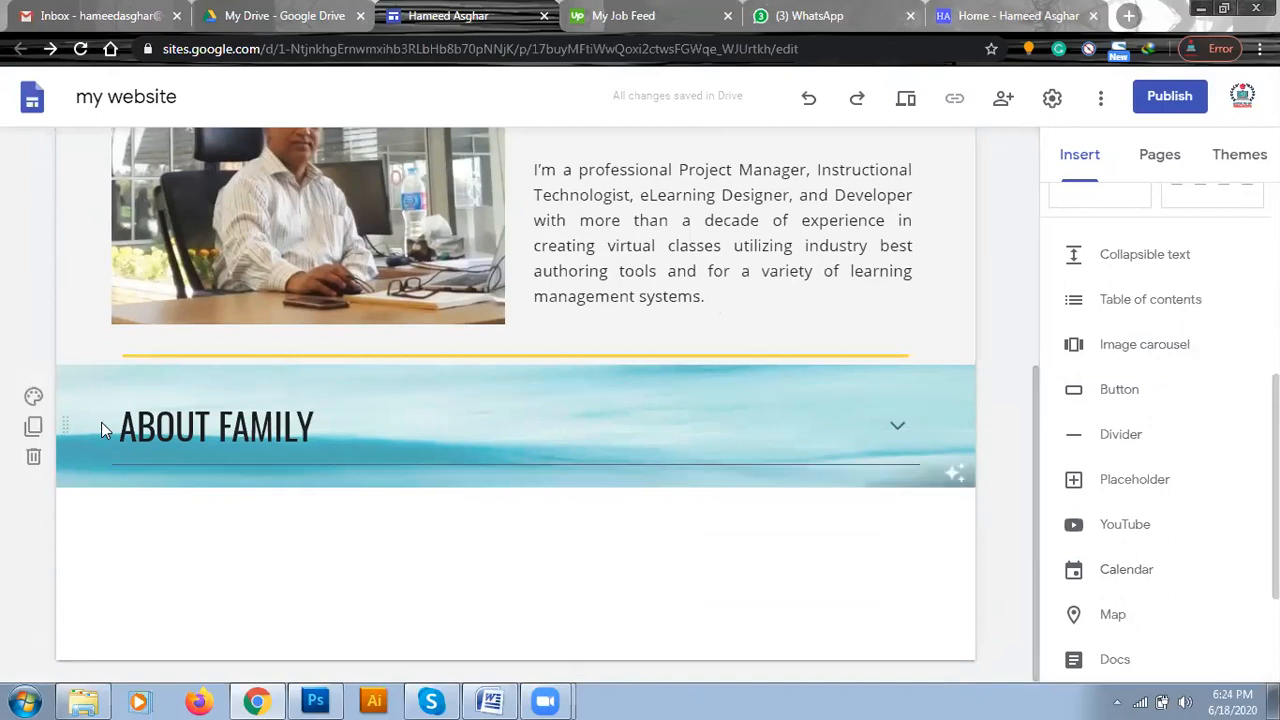
pyautogui.click(34, 458)
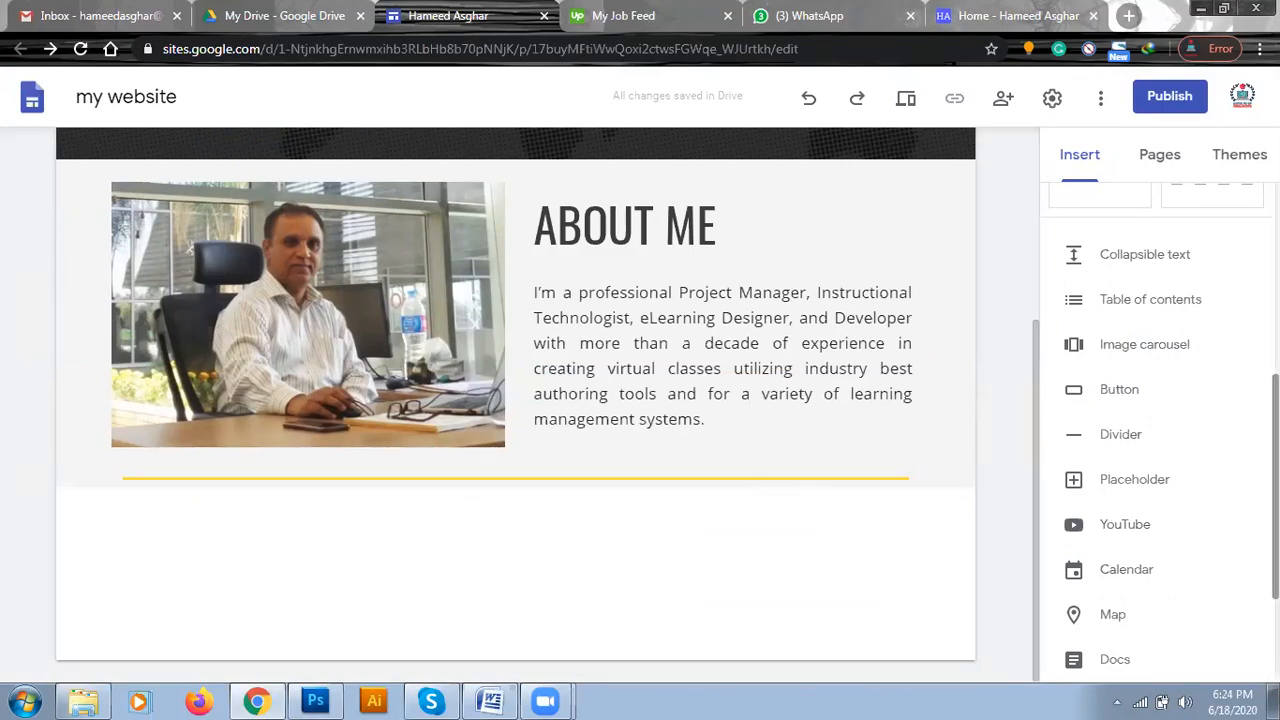
pyautogui.scroll(3, 1156, 427)
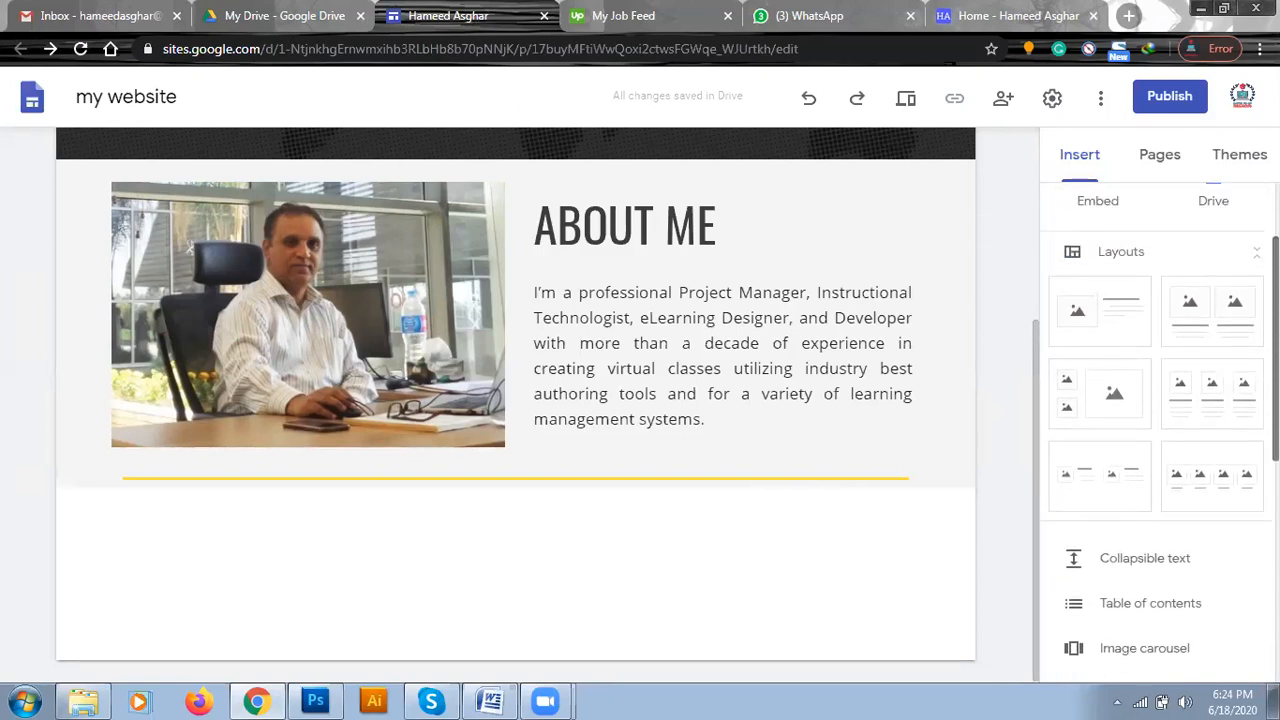
pyautogui.click(1197, 318)
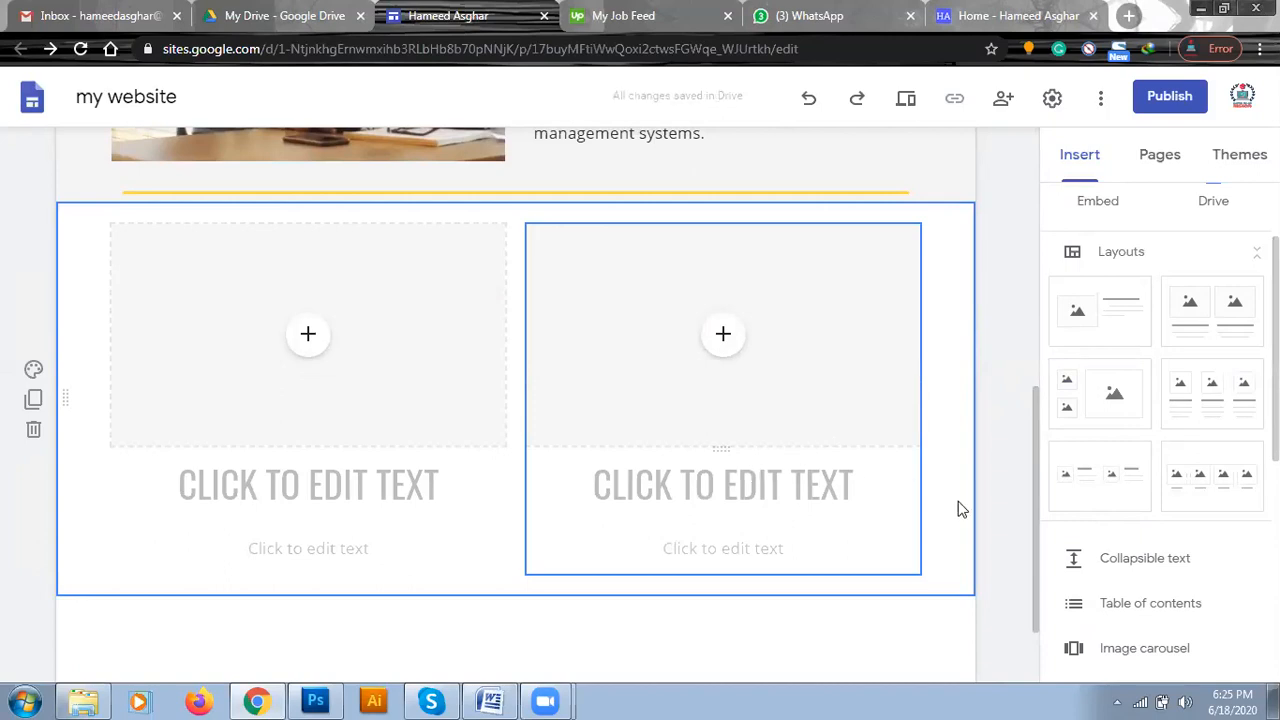
# Fill the layout's left image placeholder with the teal computer-screen illustration from a Google image search for "web development".
pyautogui.scroll(4, 1037, 514)
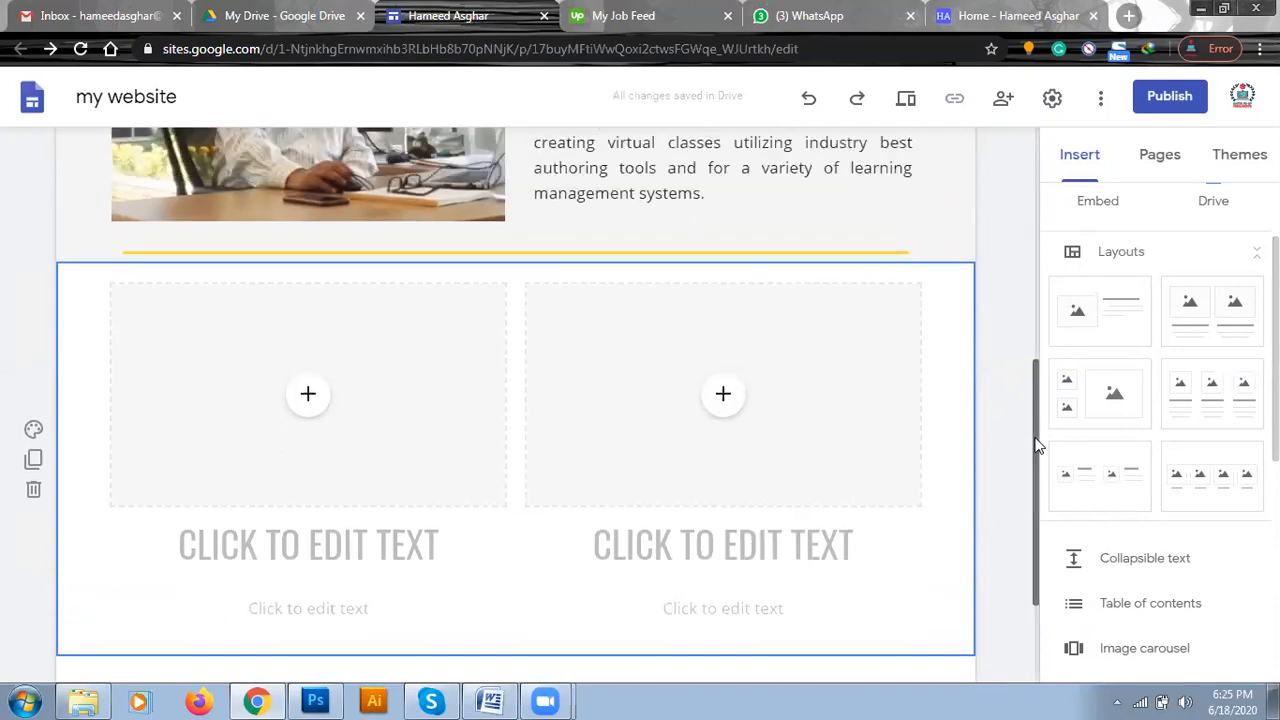
pyautogui.scroll(-1, 1040, 392)
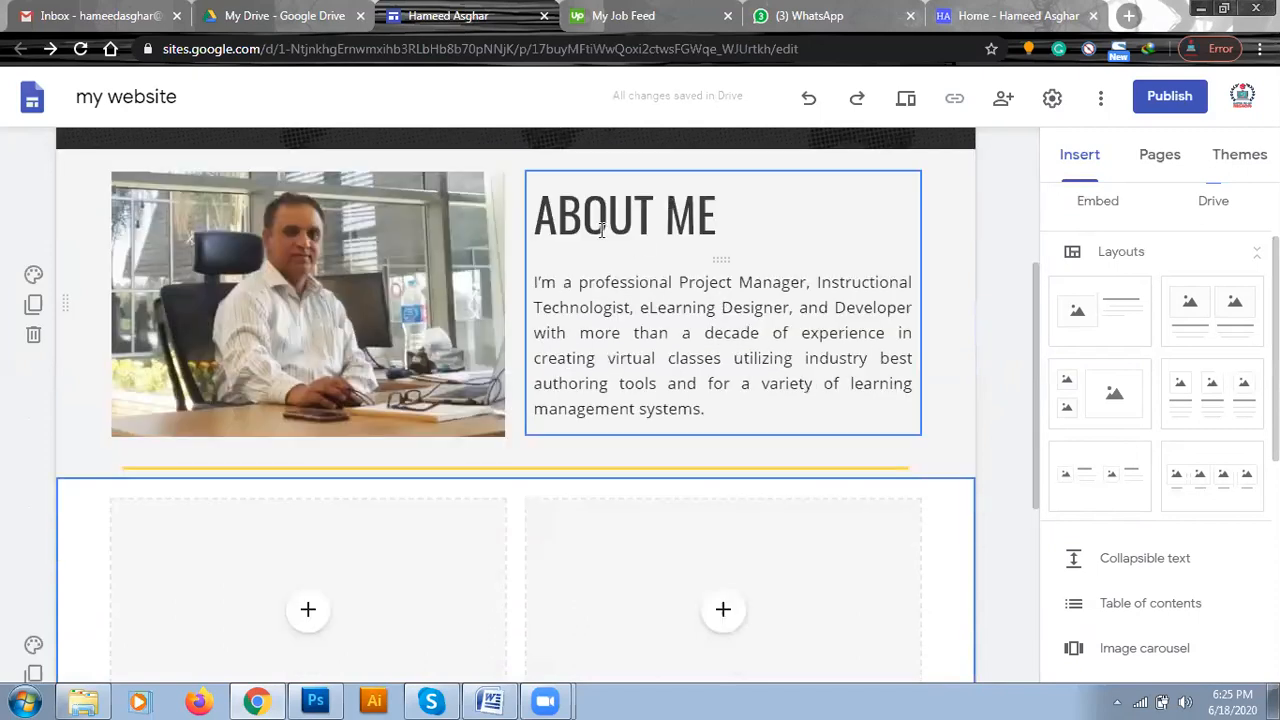
pyautogui.moveTo(1037, 434); pyautogui.dragTo(1037, 540)
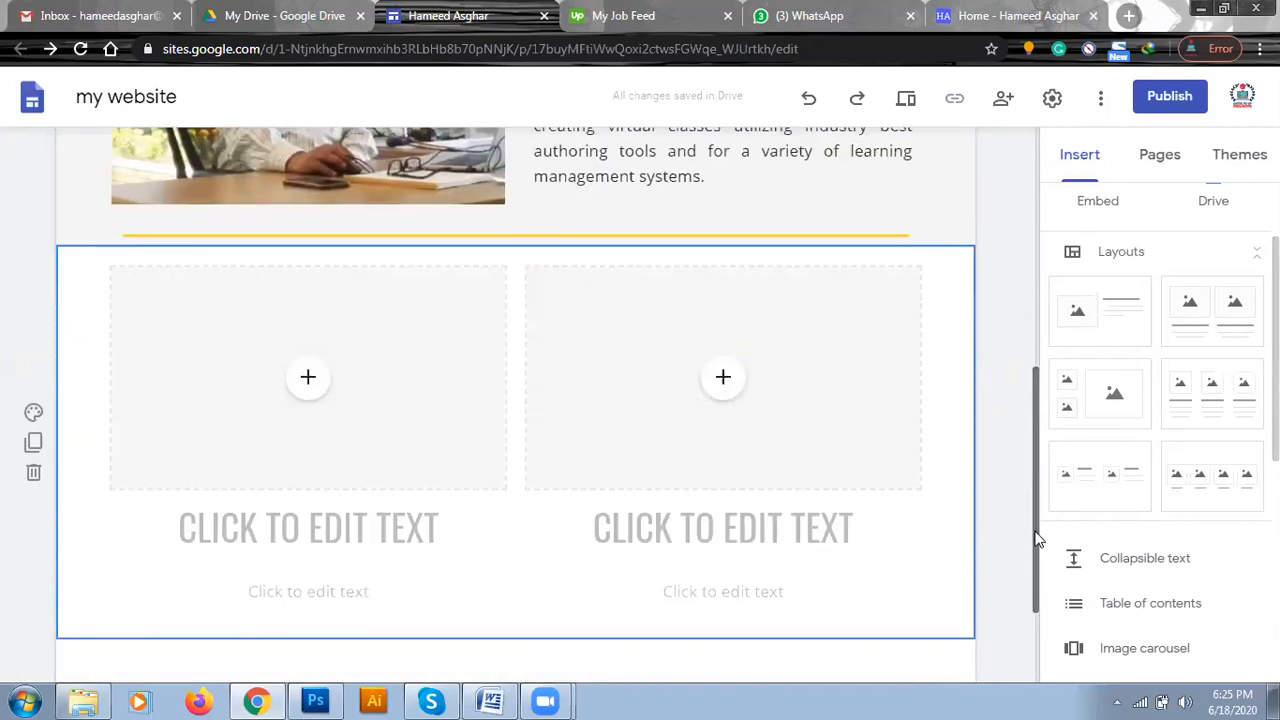
pyautogui.click(309, 382)
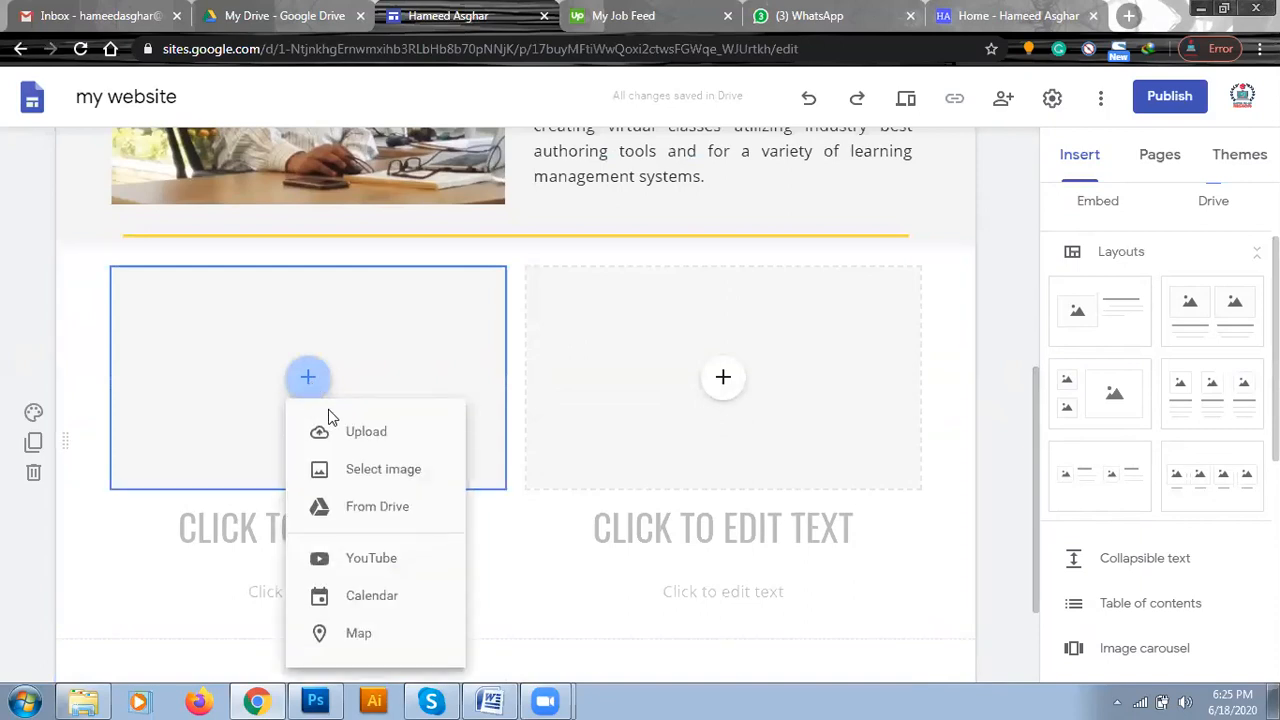
pyautogui.click(361, 474)
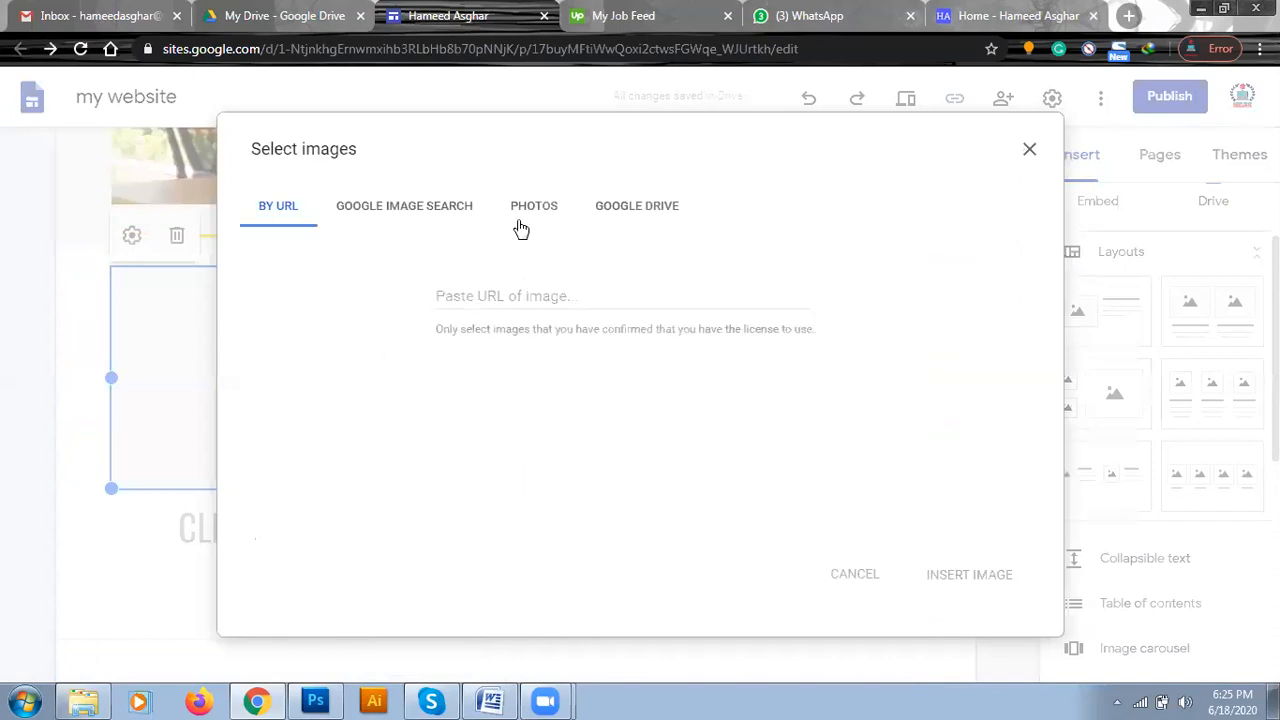
pyautogui.click(450, 217)
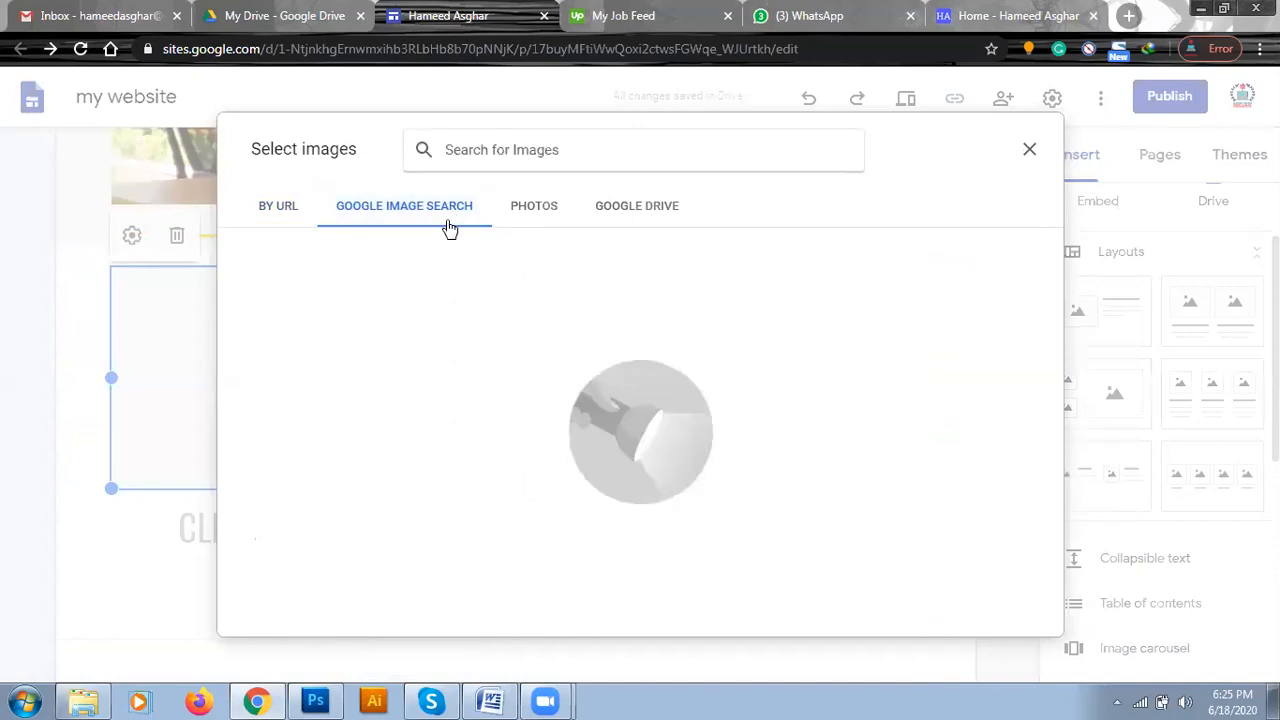
pyautogui.write('Web development')
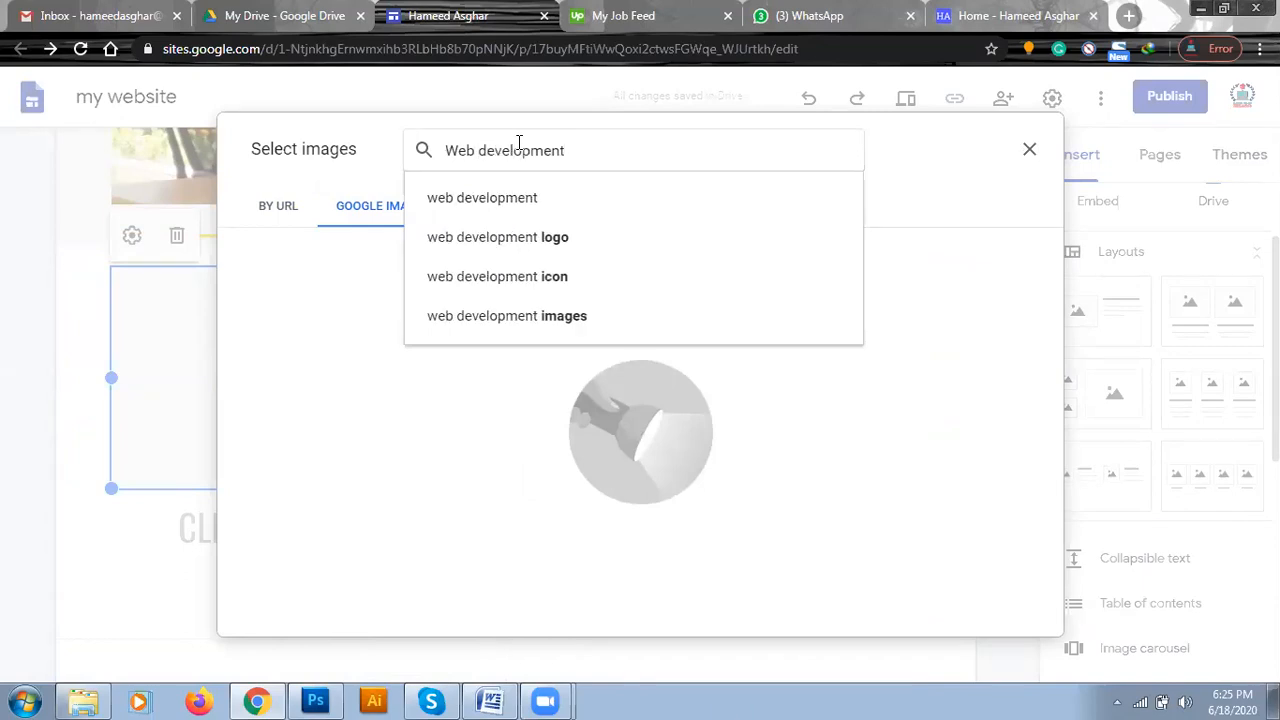
pyautogui.click(512, 198)
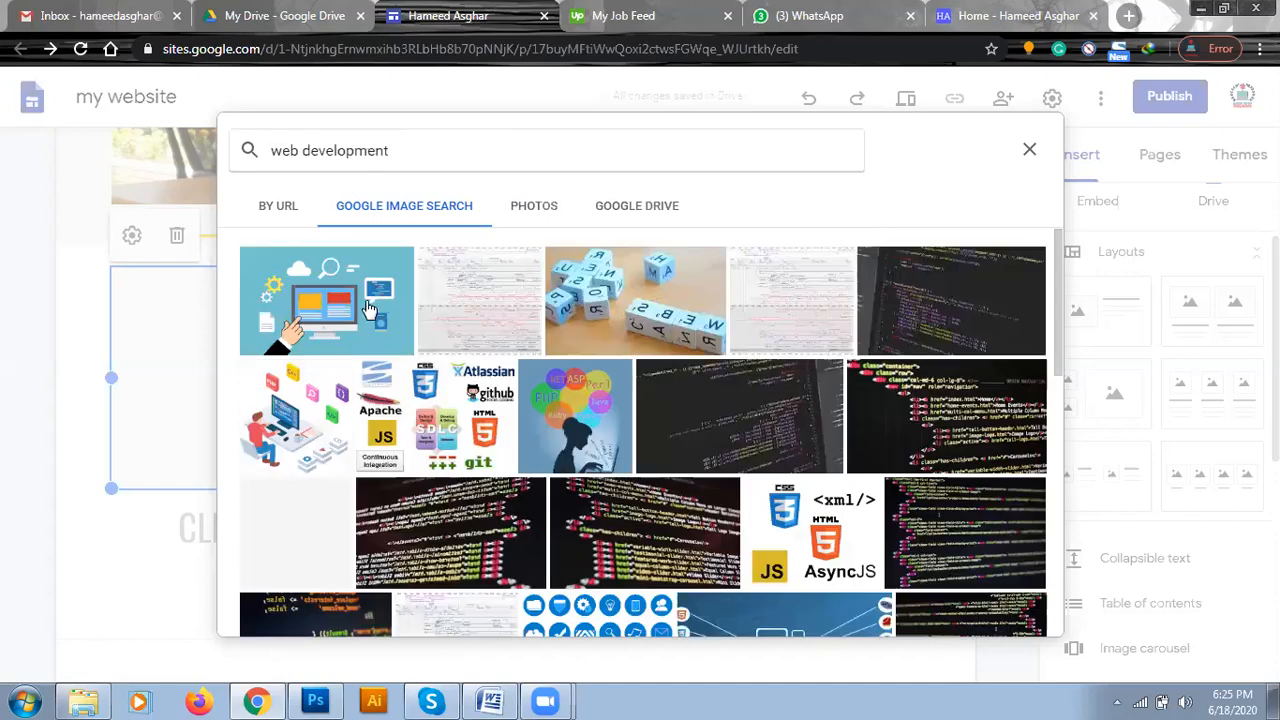
pyautogui.click(370, 310)
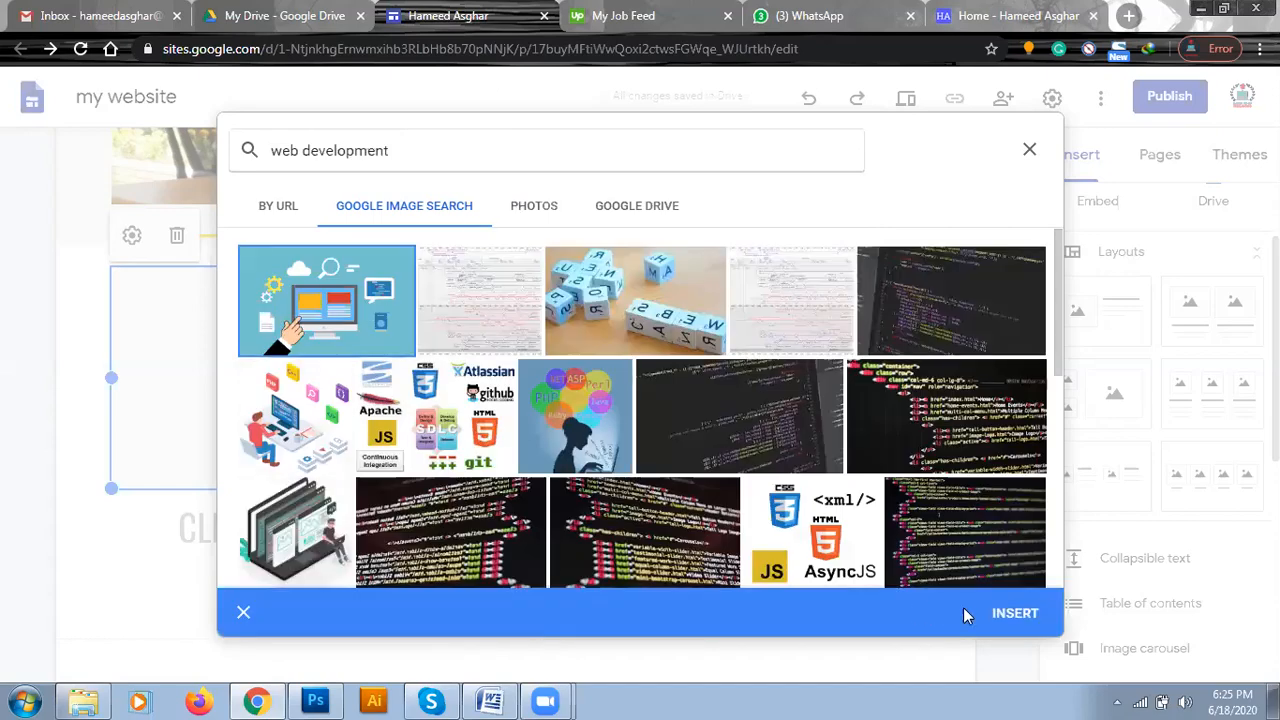
pyautogui.click(1004, 620)
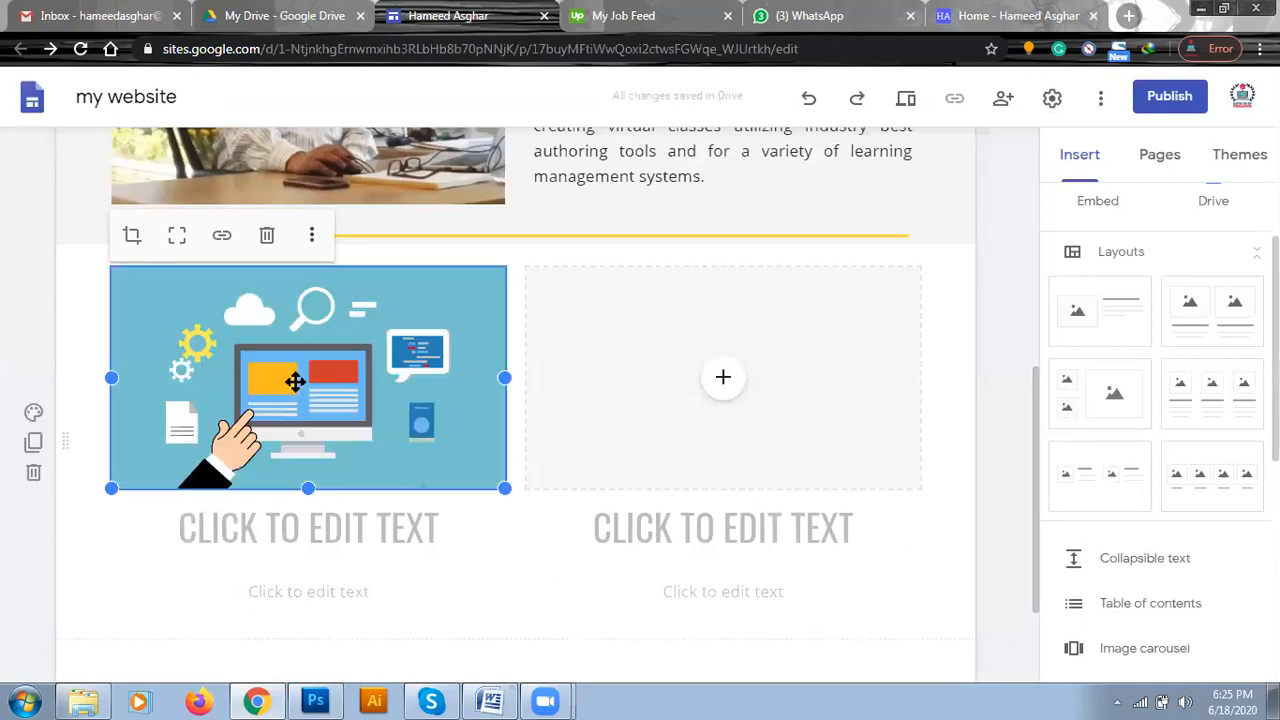
pyautogui.click(725, 385)
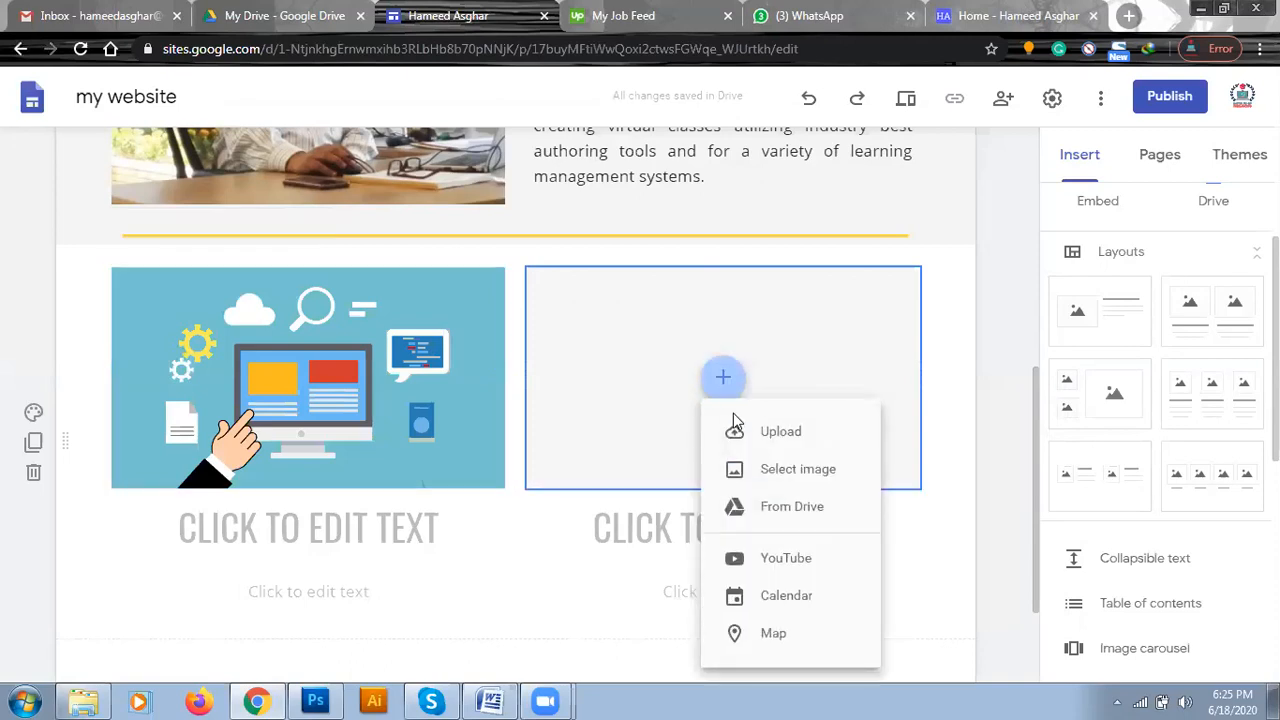
pyautogui.click(736, 441)
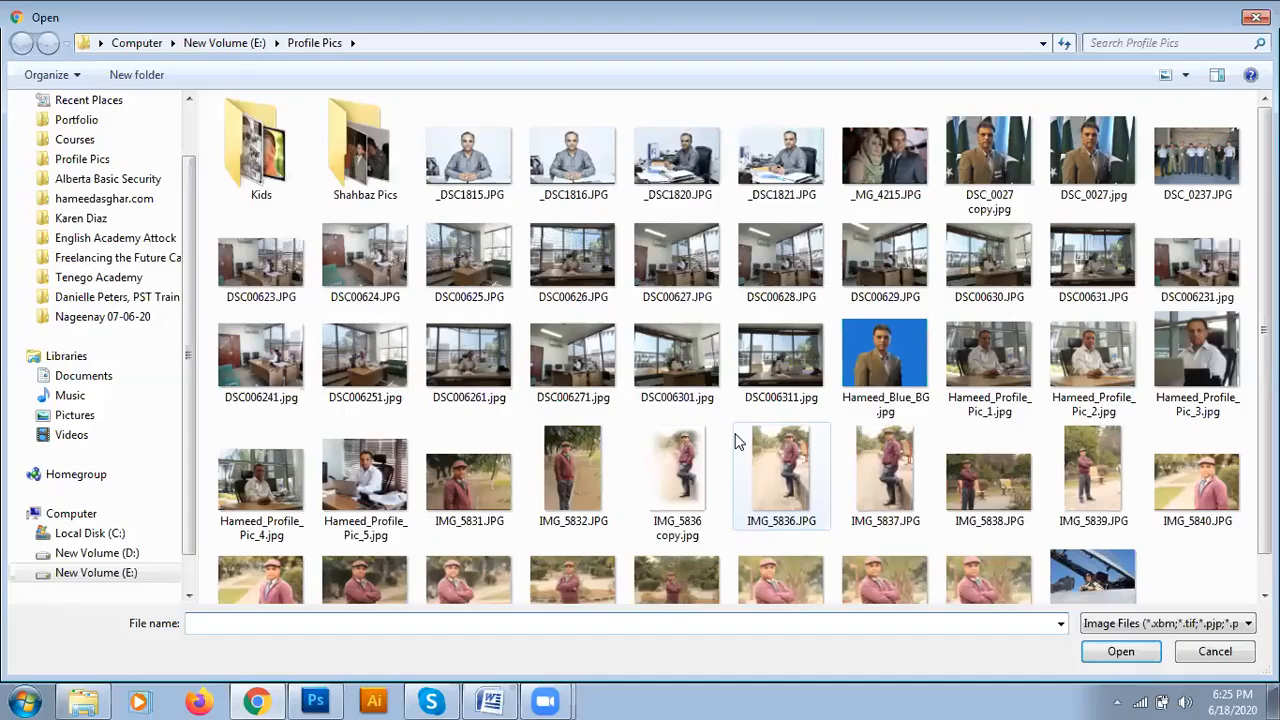
pyautogui.click(1192, 656)
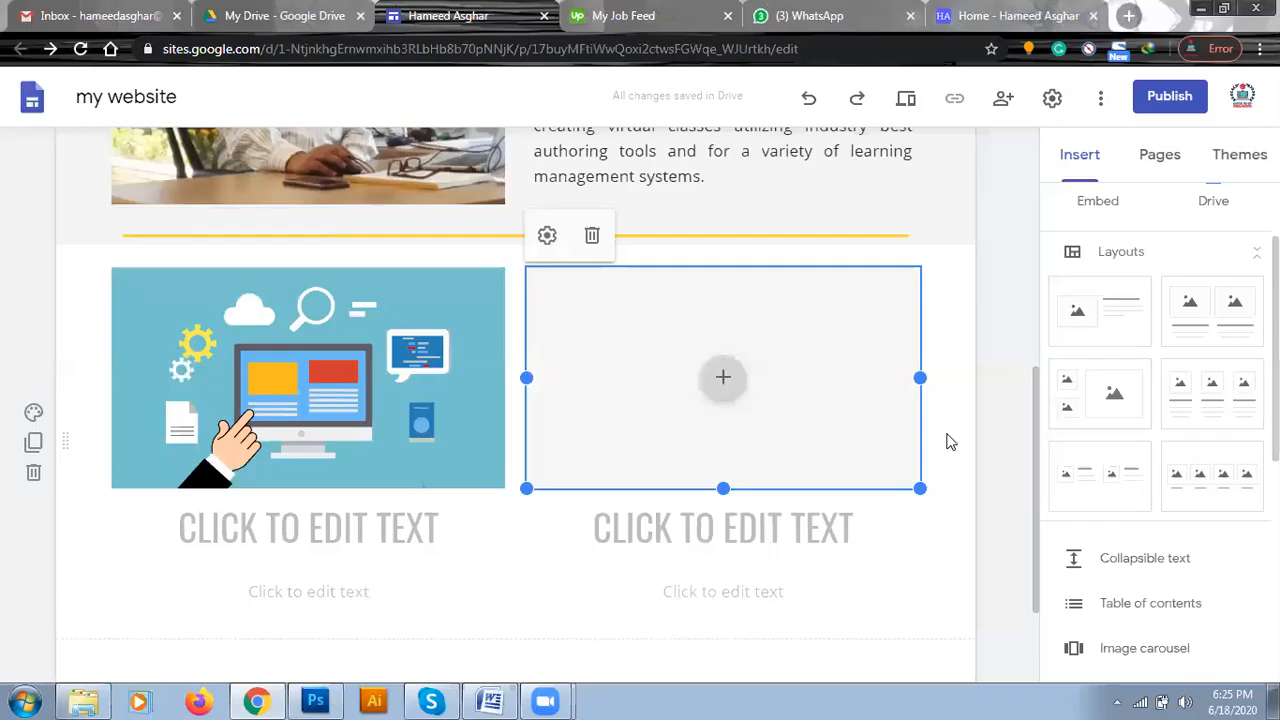
# Fill the layout's right image placeholder with the orange globe-and-gears illustration from a Google image search for "Web design".
pyautogui.click(721, 377)
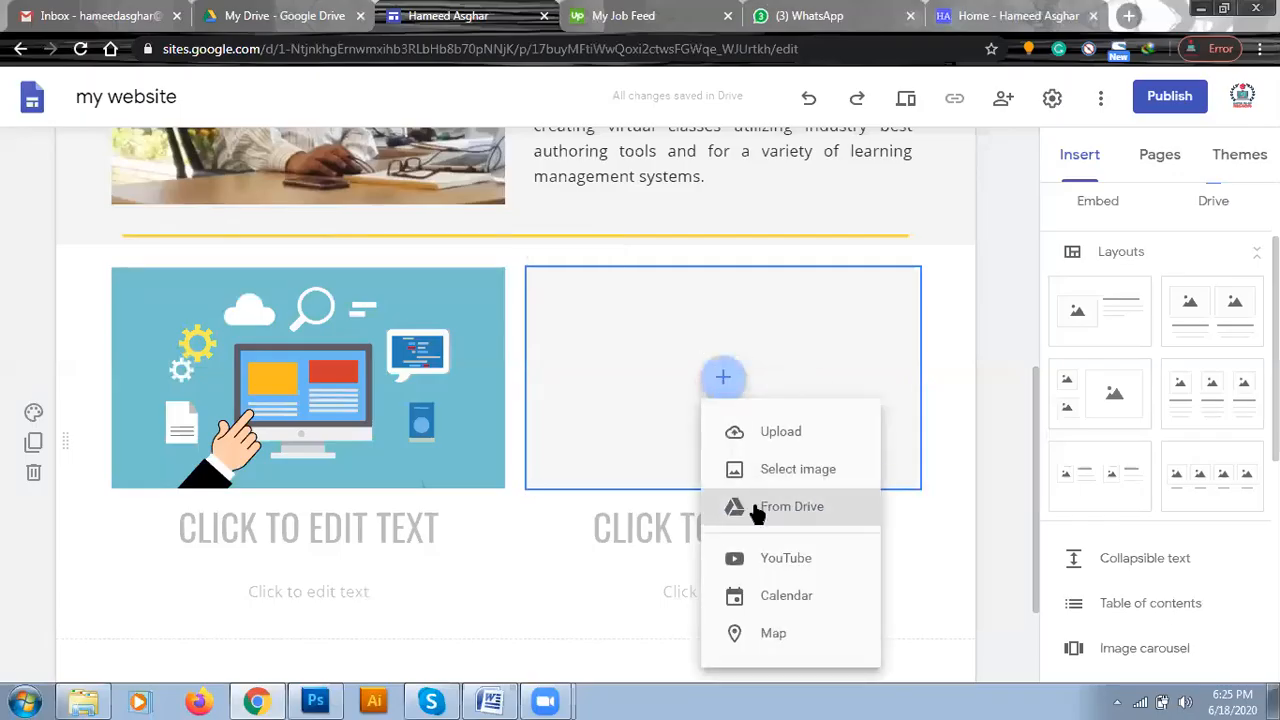
pyautogui.click(779, 472)
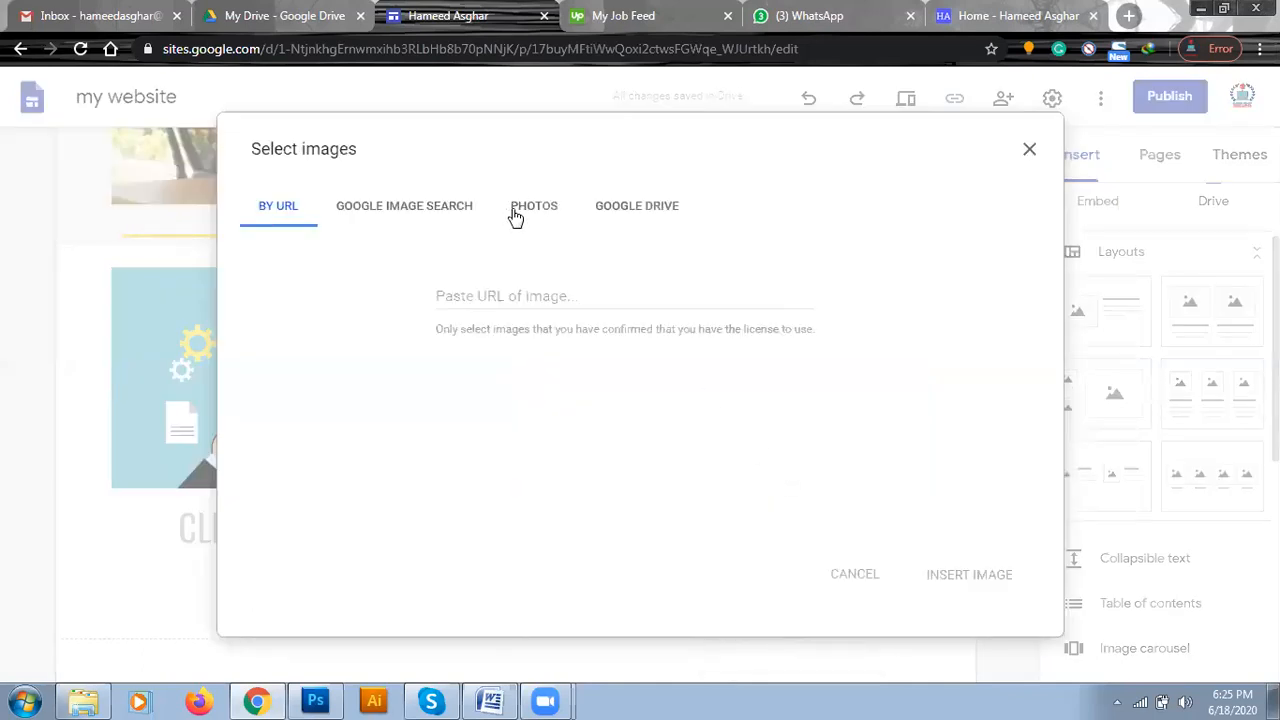
pyautogui.click(415, 211)
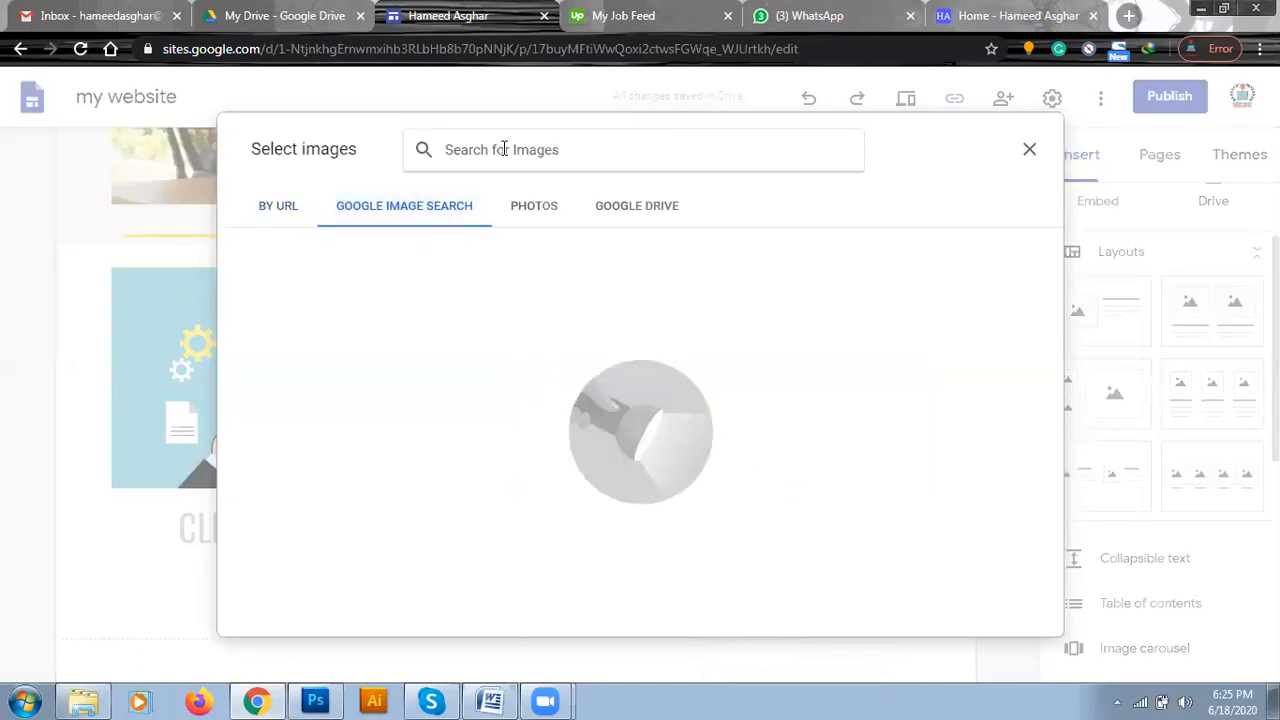
pyautogui.write('w')
pyautogui.press('BackSpace')
pyautogui.write('Web design')
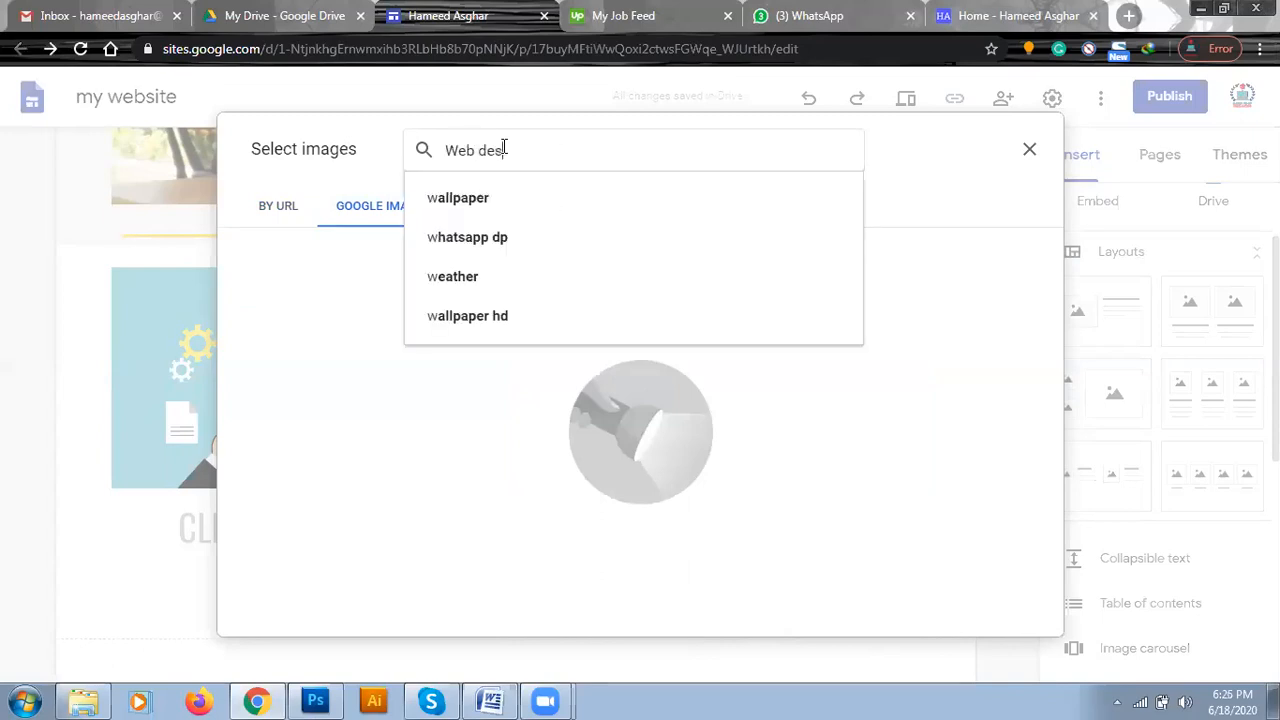
pyautogui.press('Return')
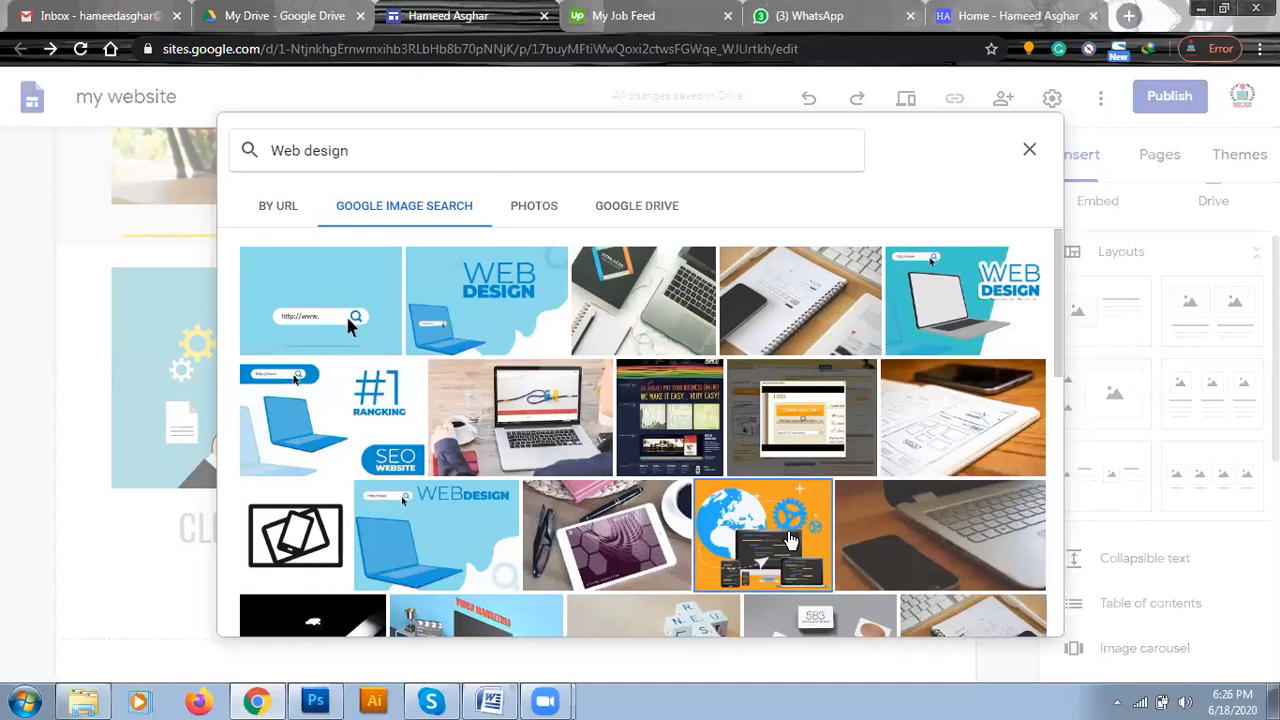
pyautogui.click(789, 540)
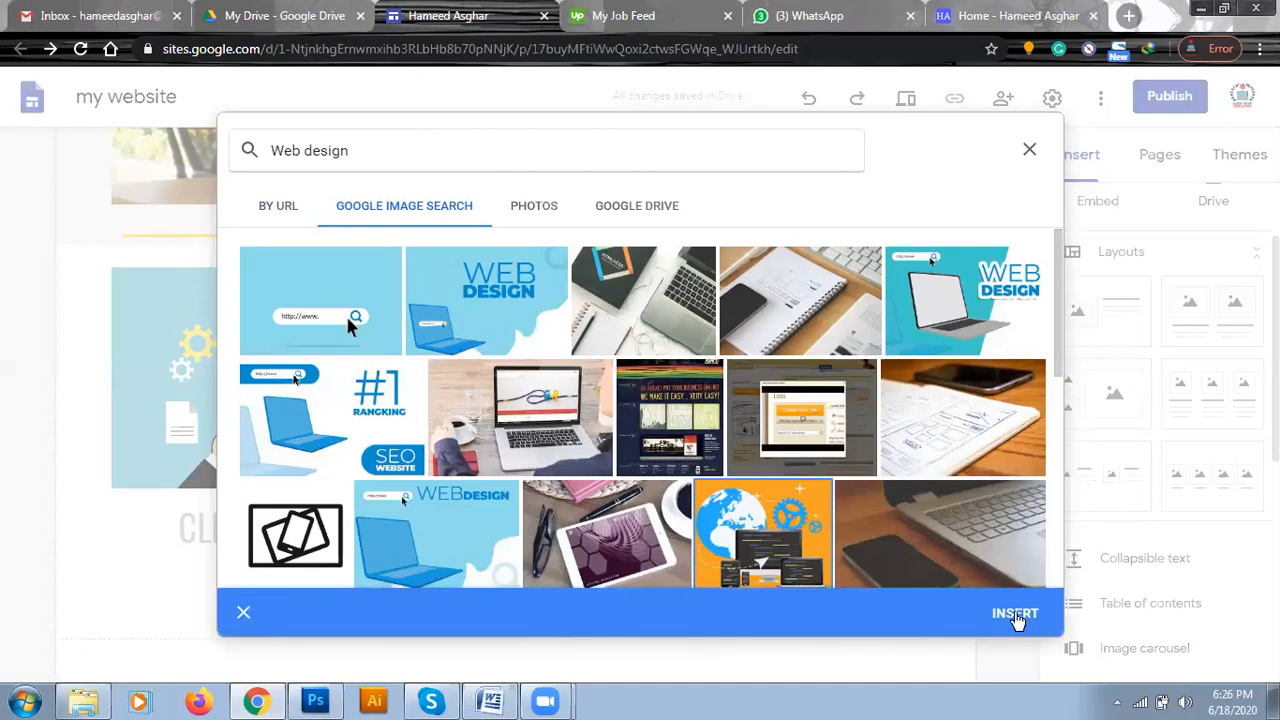
pyautogui.click(1015, 616)
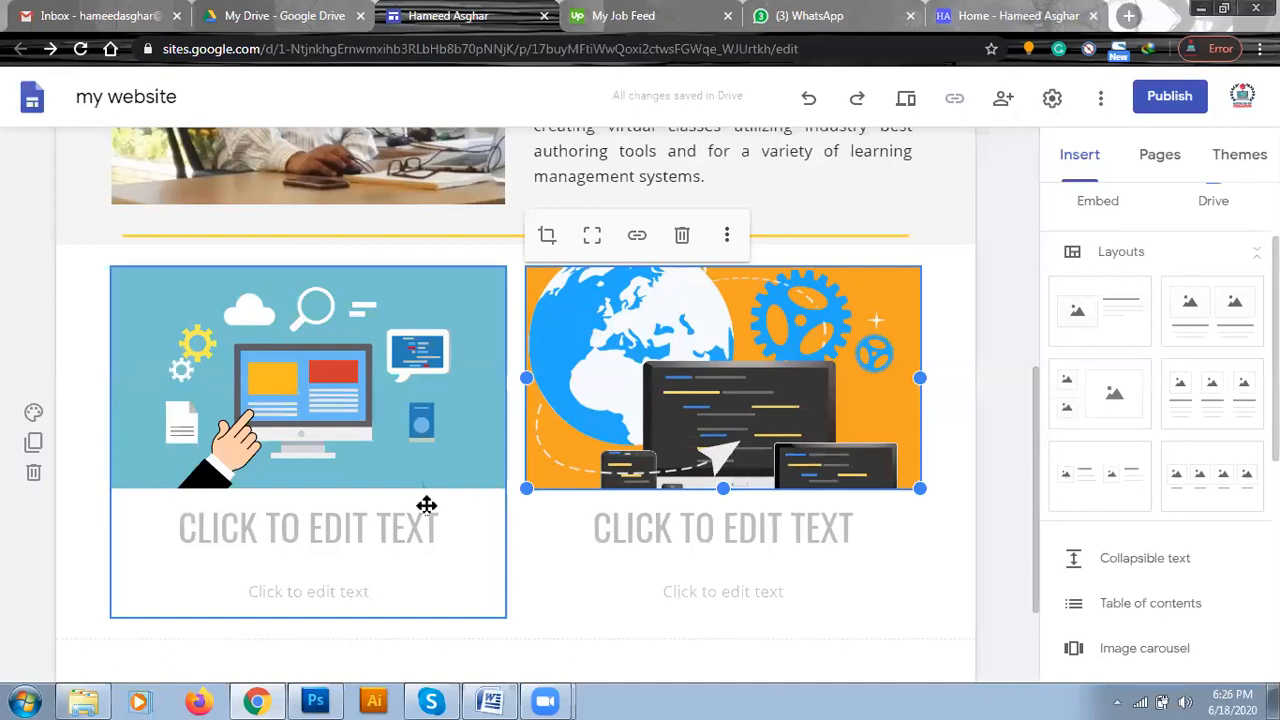
# Enter the heading "WEB DEVELOPMENT" under the left image and "WEB DESIGN" under the right image.
pyautogui.click(330, 528)
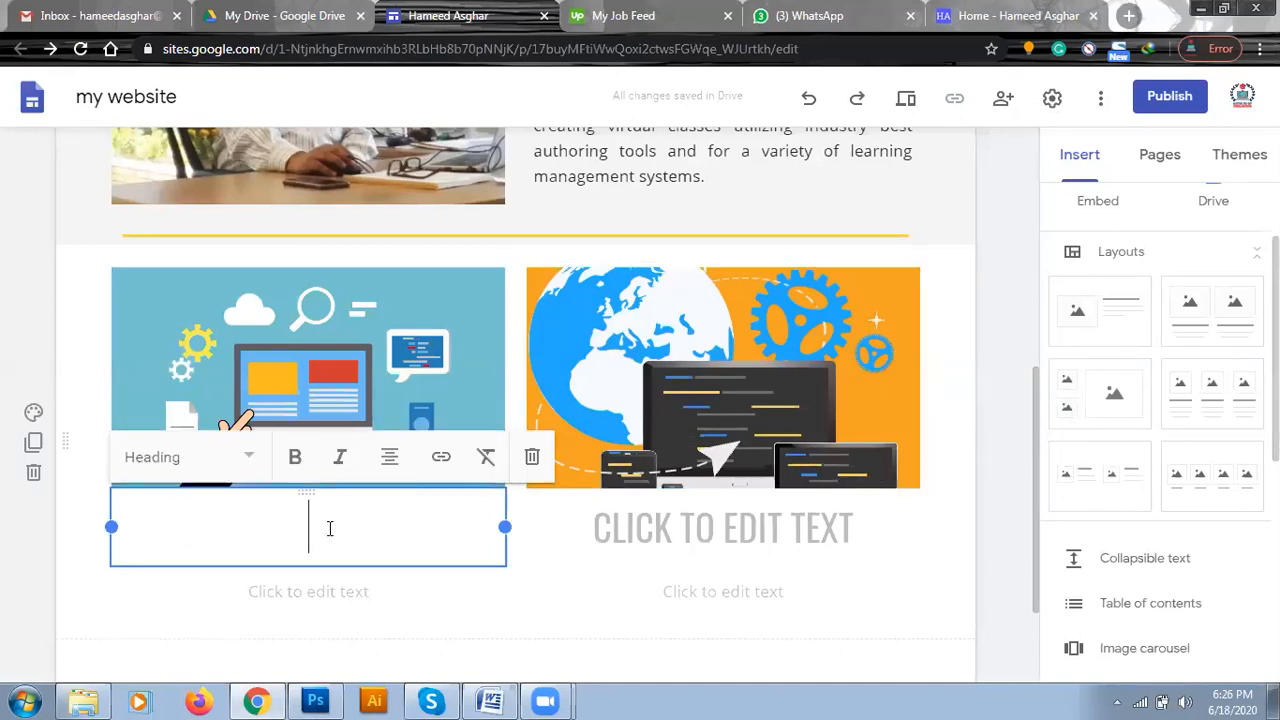
pyautogui.write('WEB DE')
pyautogui.press('BackSpace')
pyautogui.press('BackSpace')
pyautogui.press('BackSpace')
pyautogui.write('DEVELOPMENT')
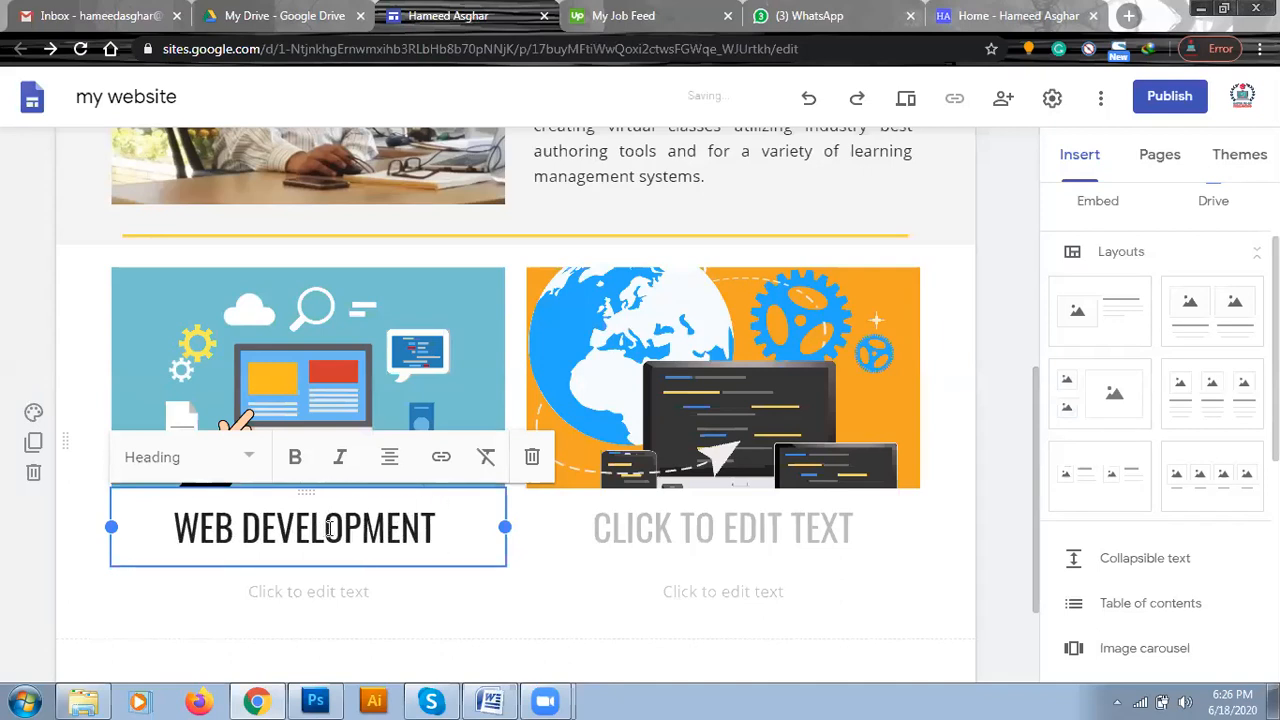
pyautogui.click(737, 532)
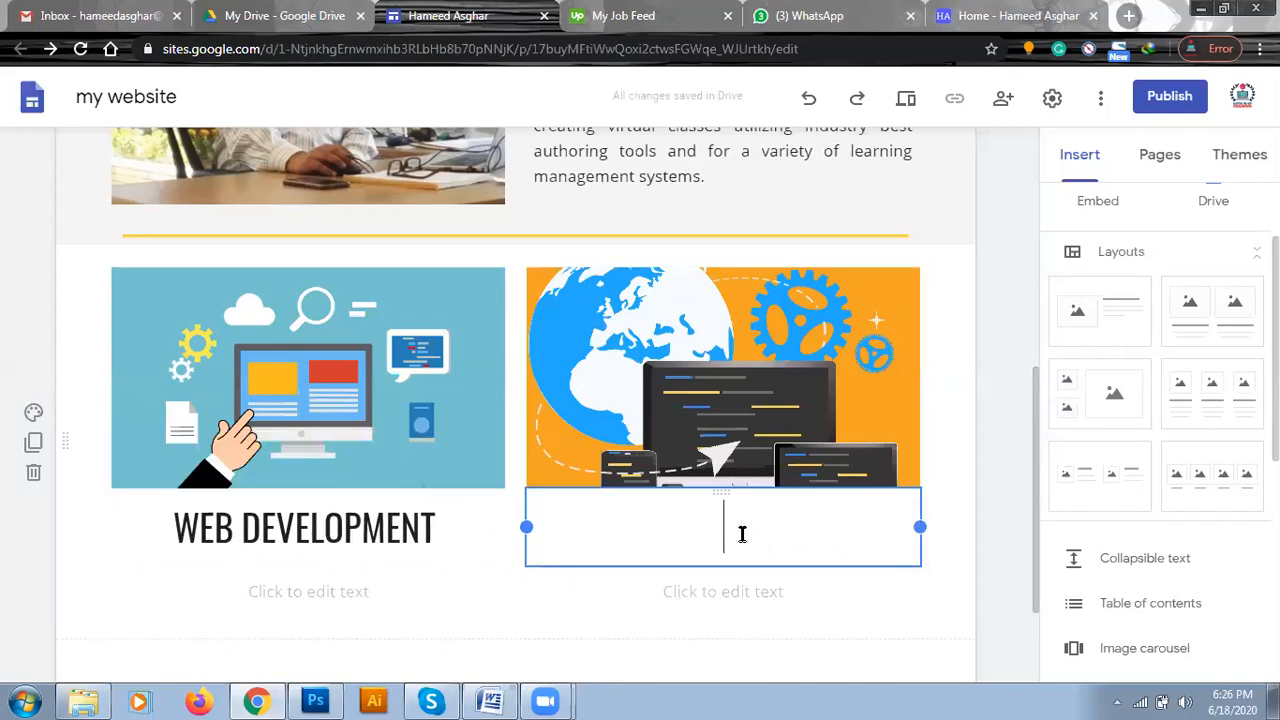
pyautogui.write('WEB DESIGN')
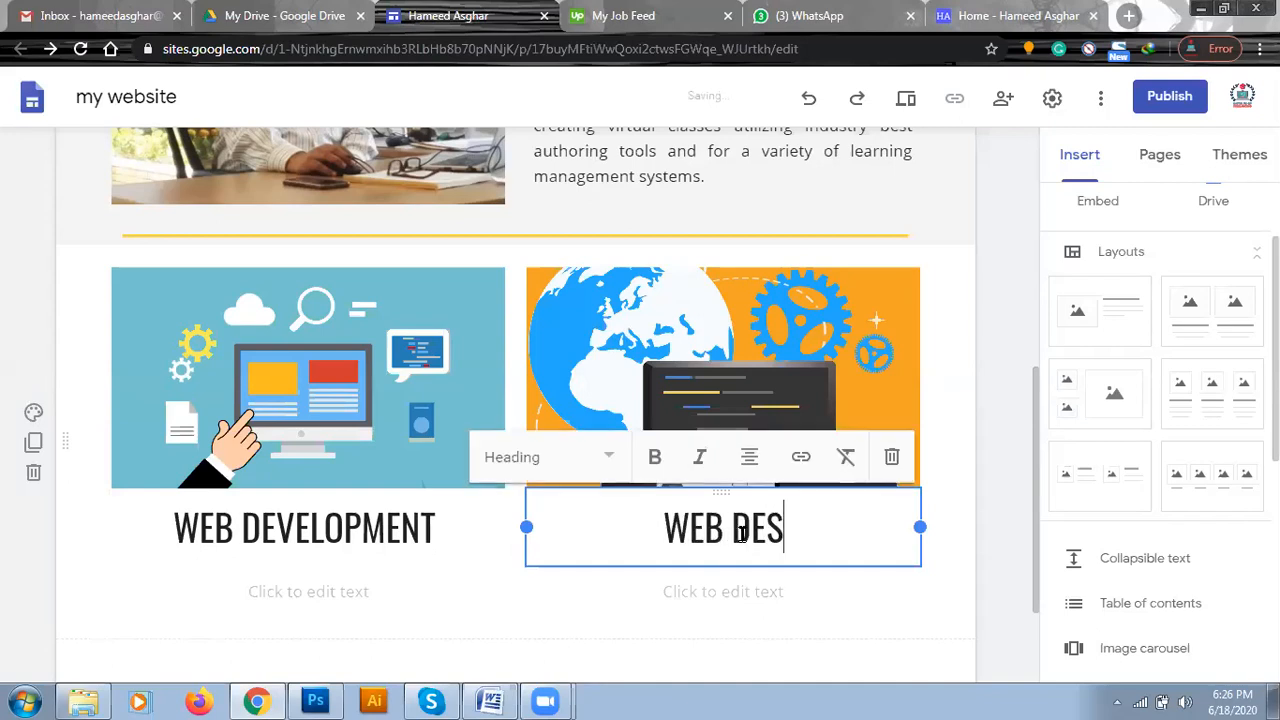
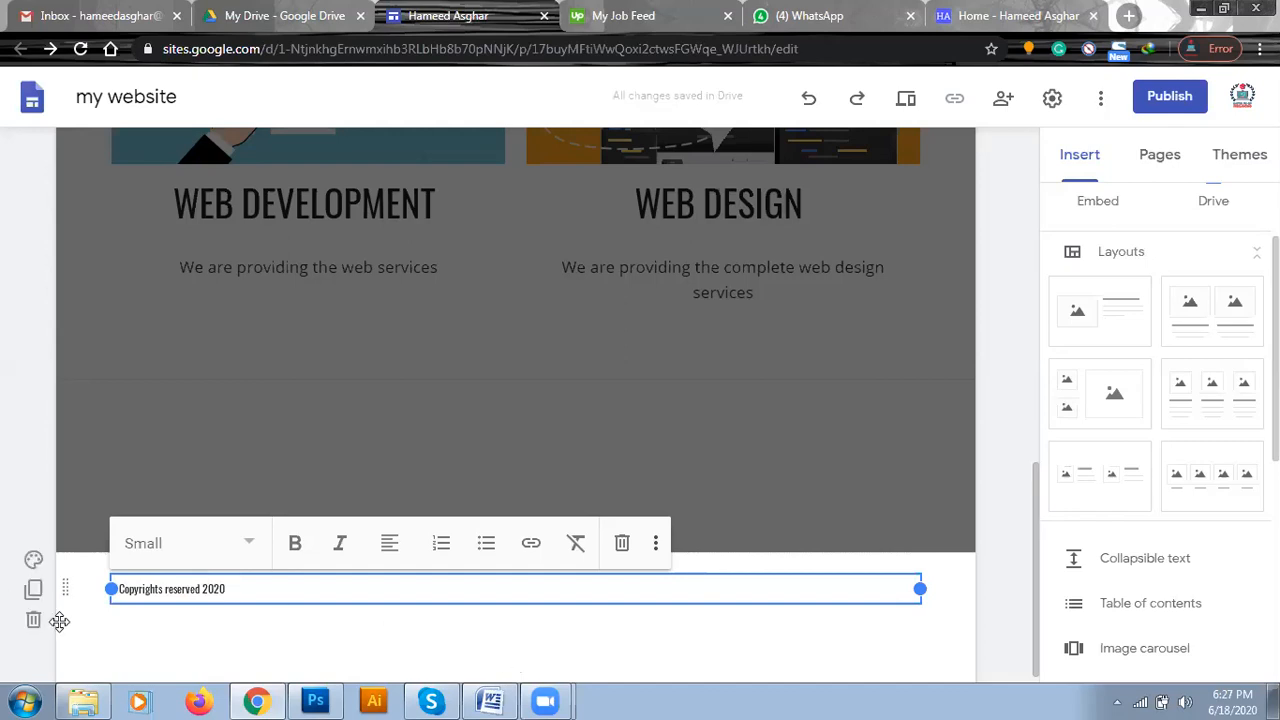
# Preview the site from the header down to the copyright footer, and return to editing.
pyautogui.click(14, 637)
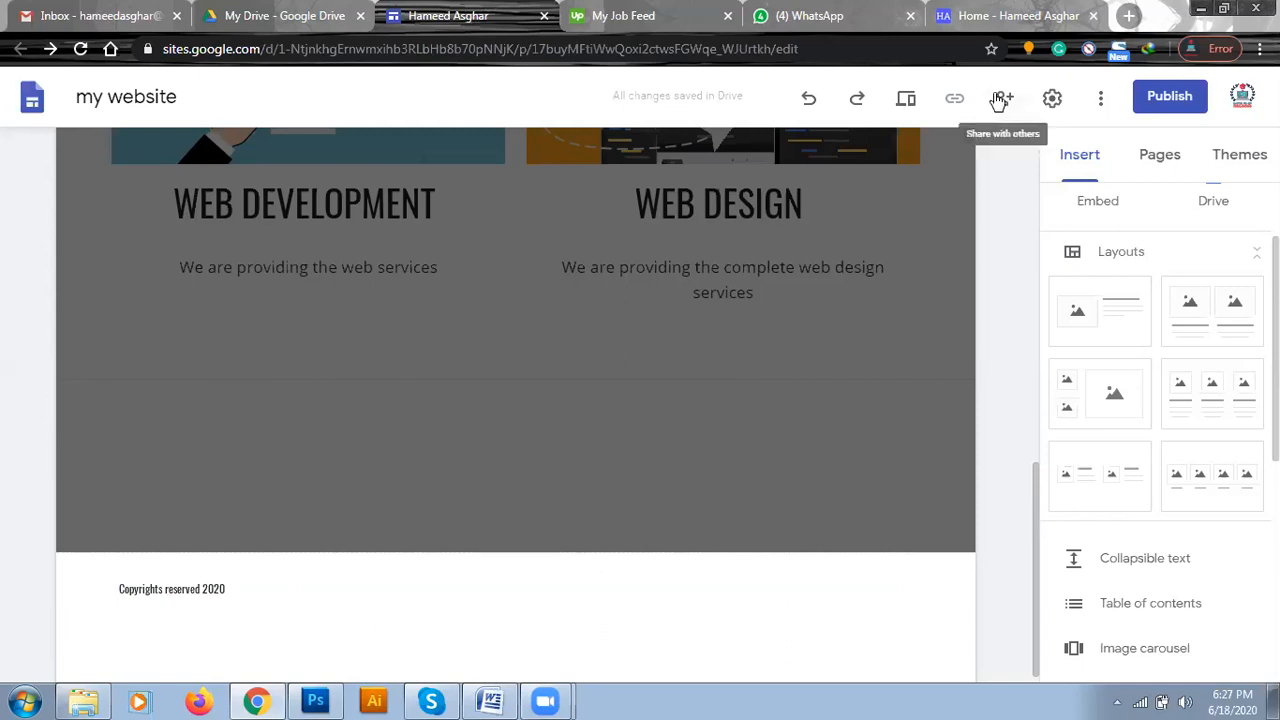
pyautogui.click(907, 103)
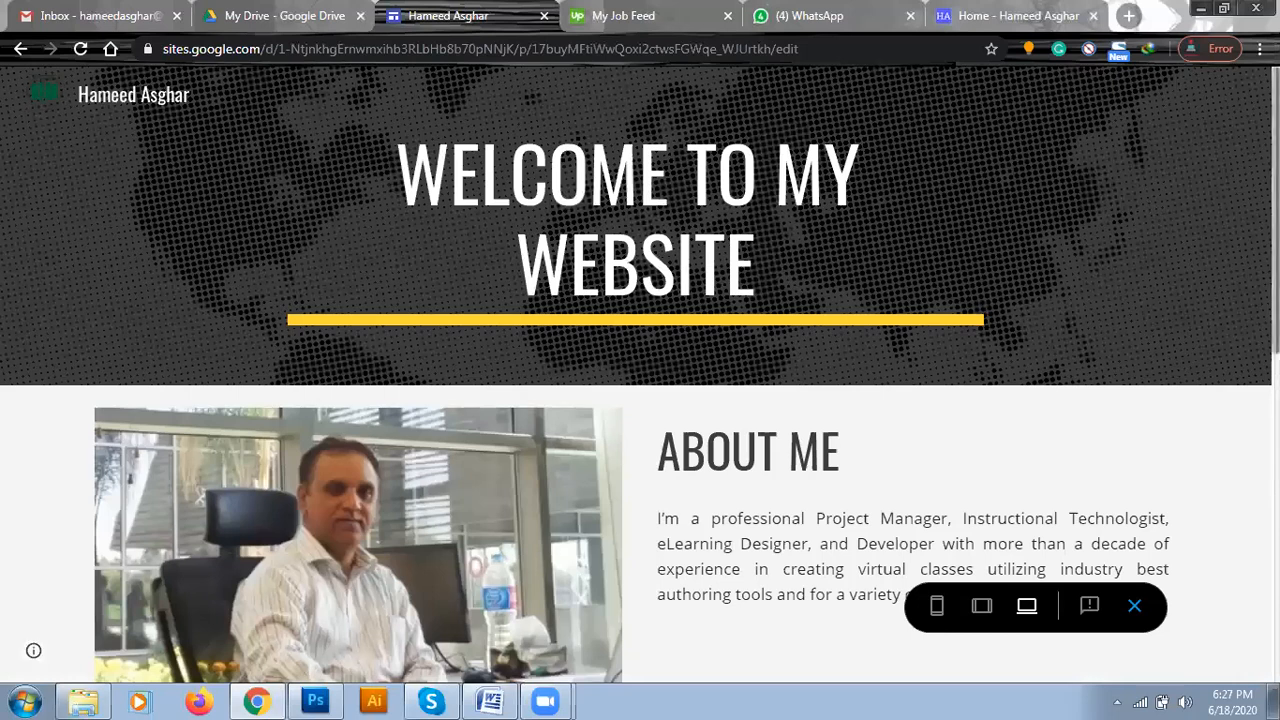
pyautogui.scroll(-2, 640, 376)
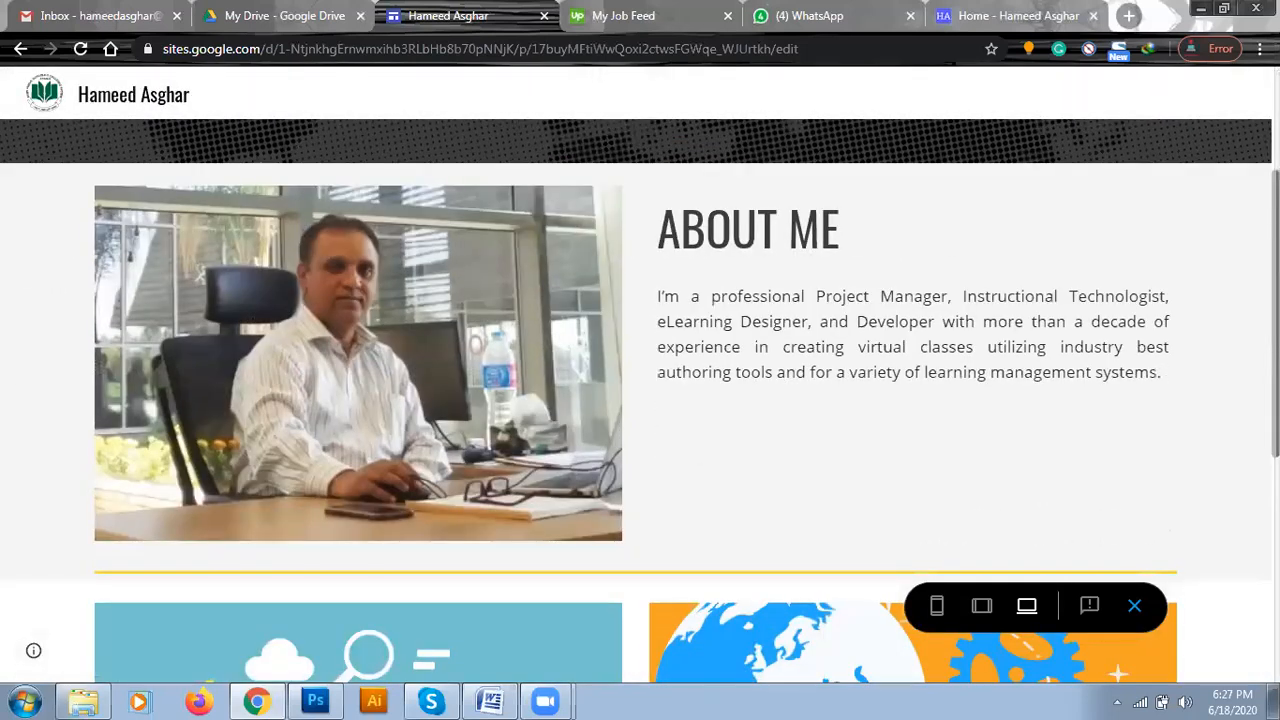
pyautogui.scroll(-2, 640, 400)
pyautogui.scroll(-2, 640, 400)
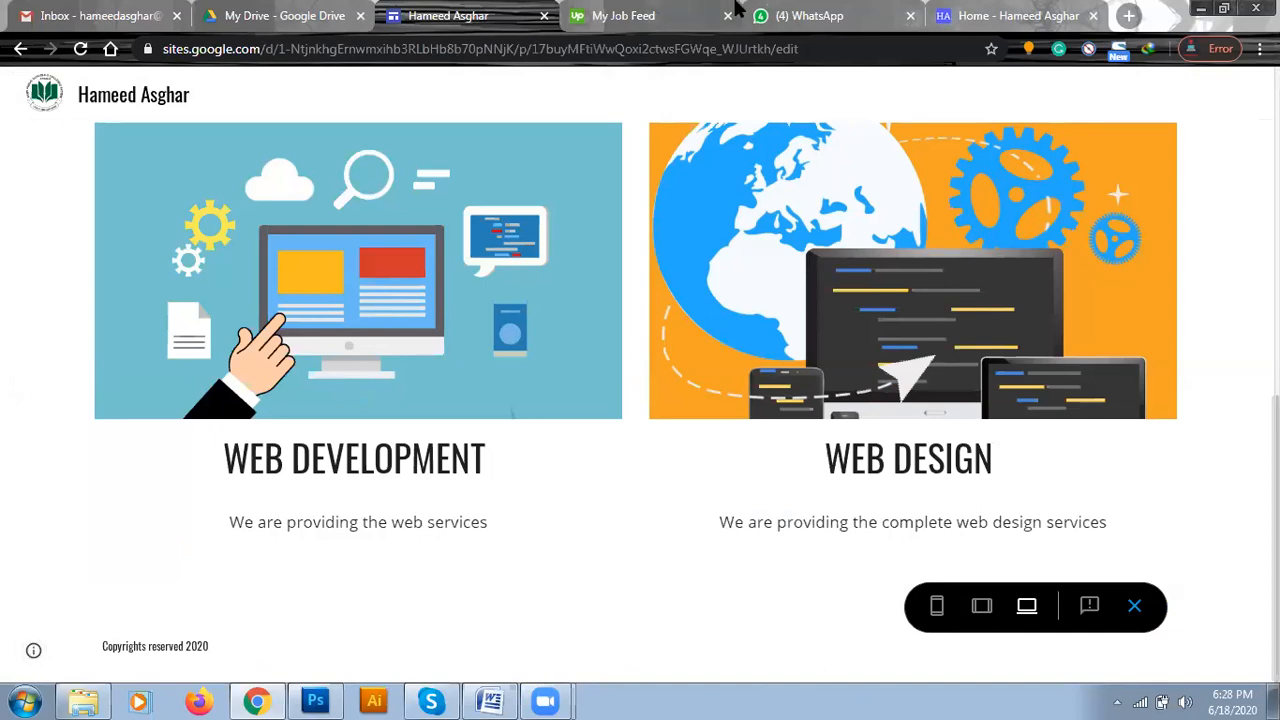
pyautogui.click(1135, 606)
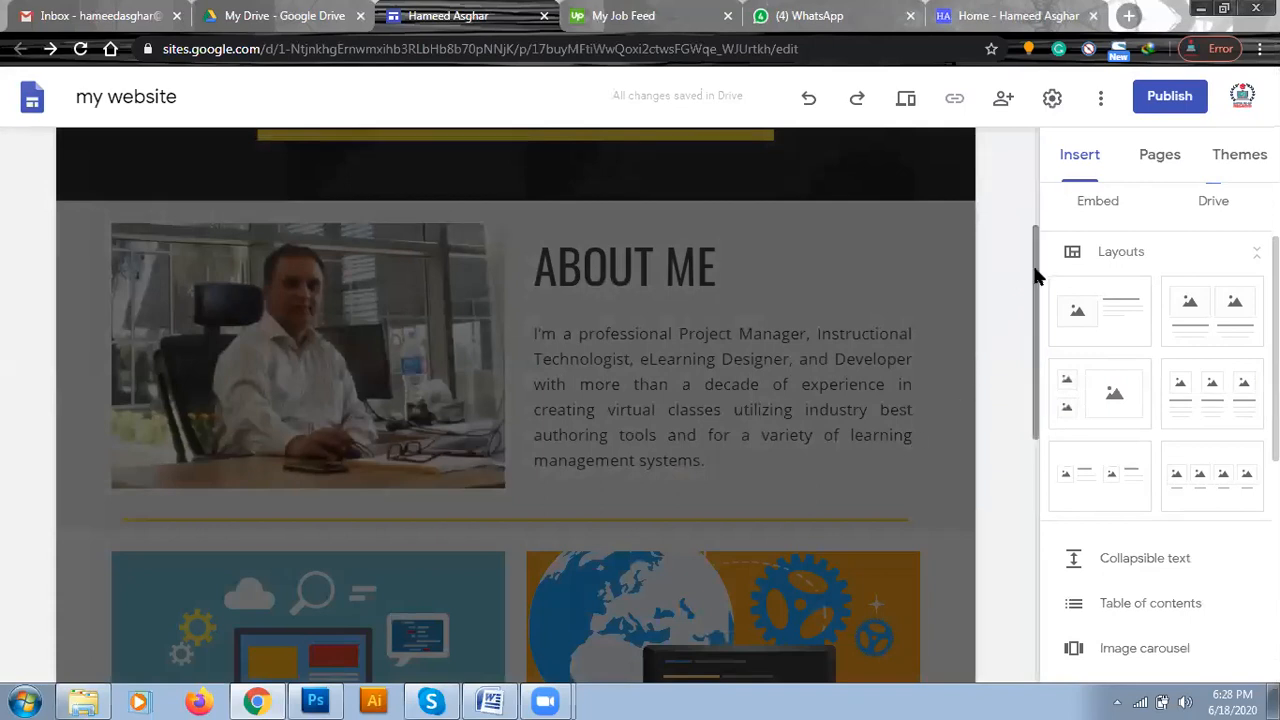
# Delete the existing copyright footer and add a new footer reading "all rights reserved 2020".
pyautogui.moveTo(1036, 272); pyautogui.dragTo(1020, 551)
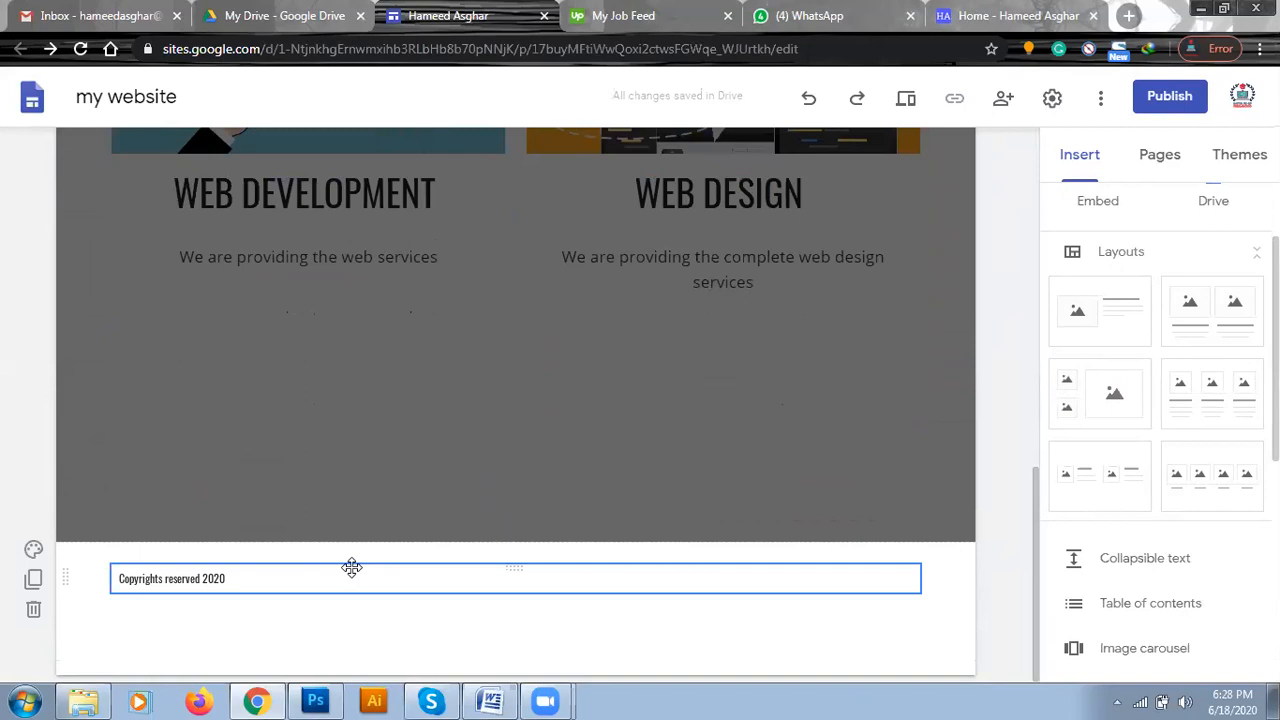
pyautogui.click(34, 610)
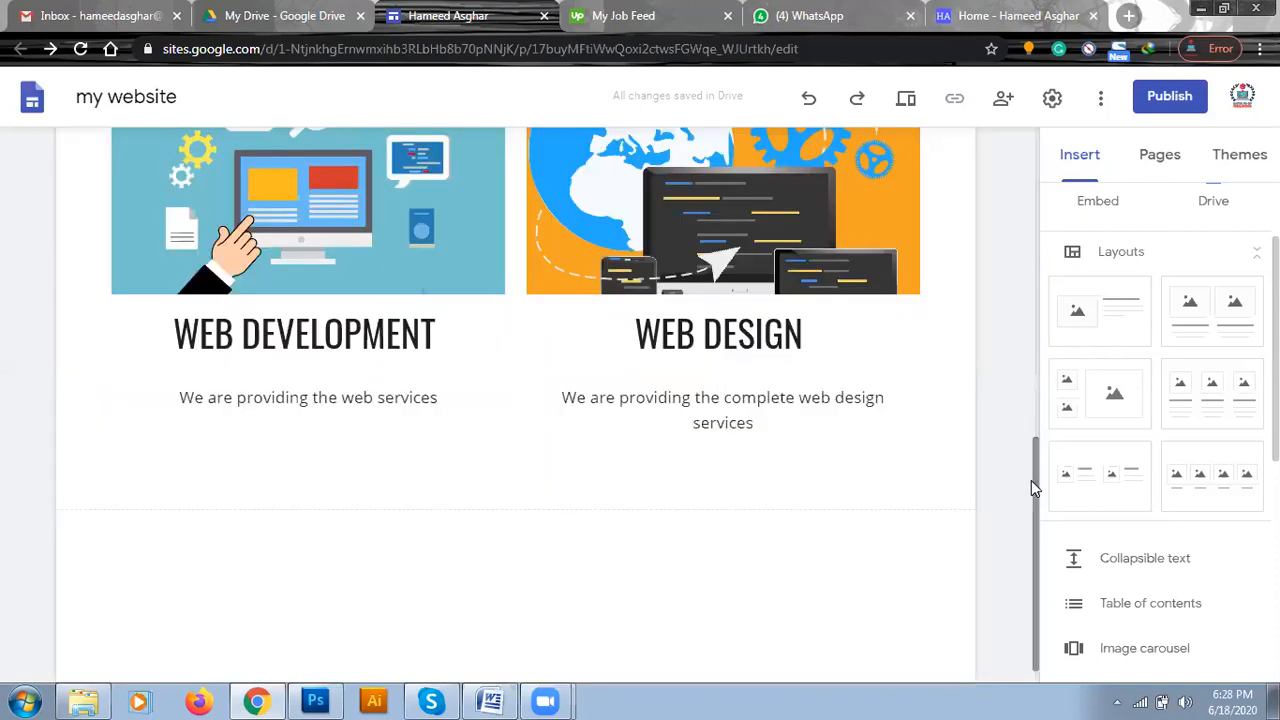
pyautogui.scroll(-1, 1033, 540)
pyautogui.moveTo(538, 672)
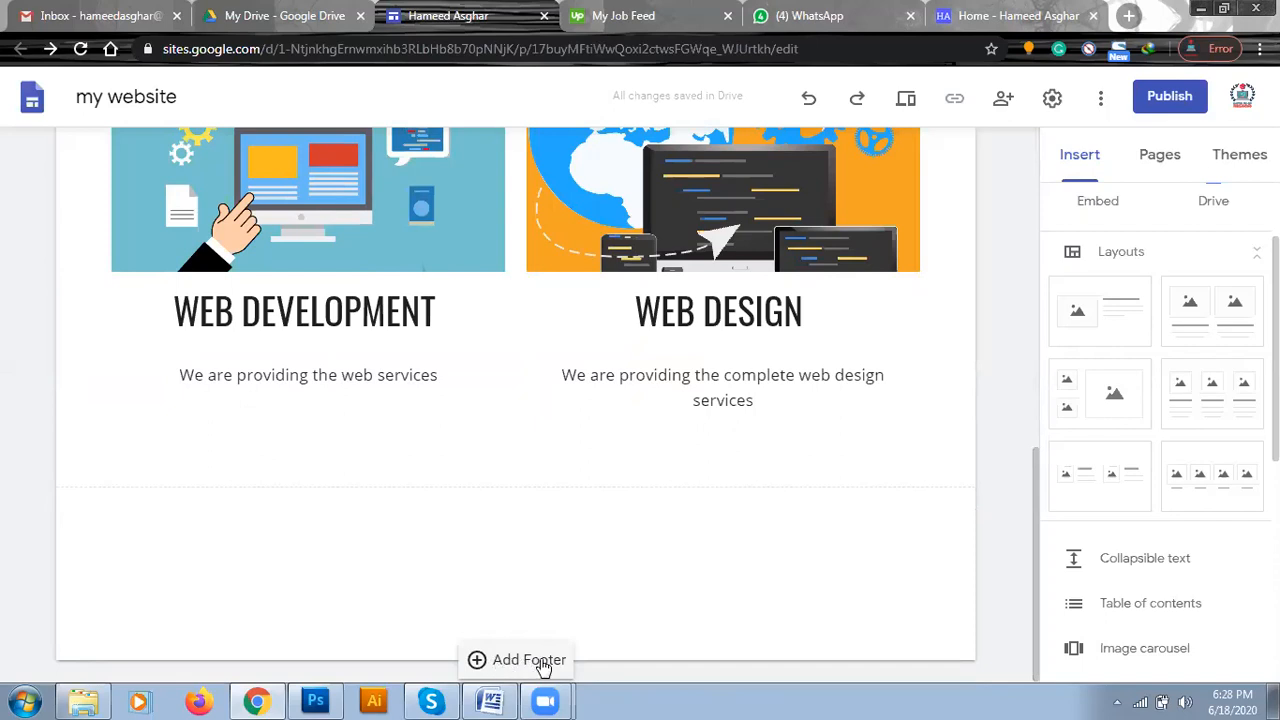
pyautogui.click(503, 662)
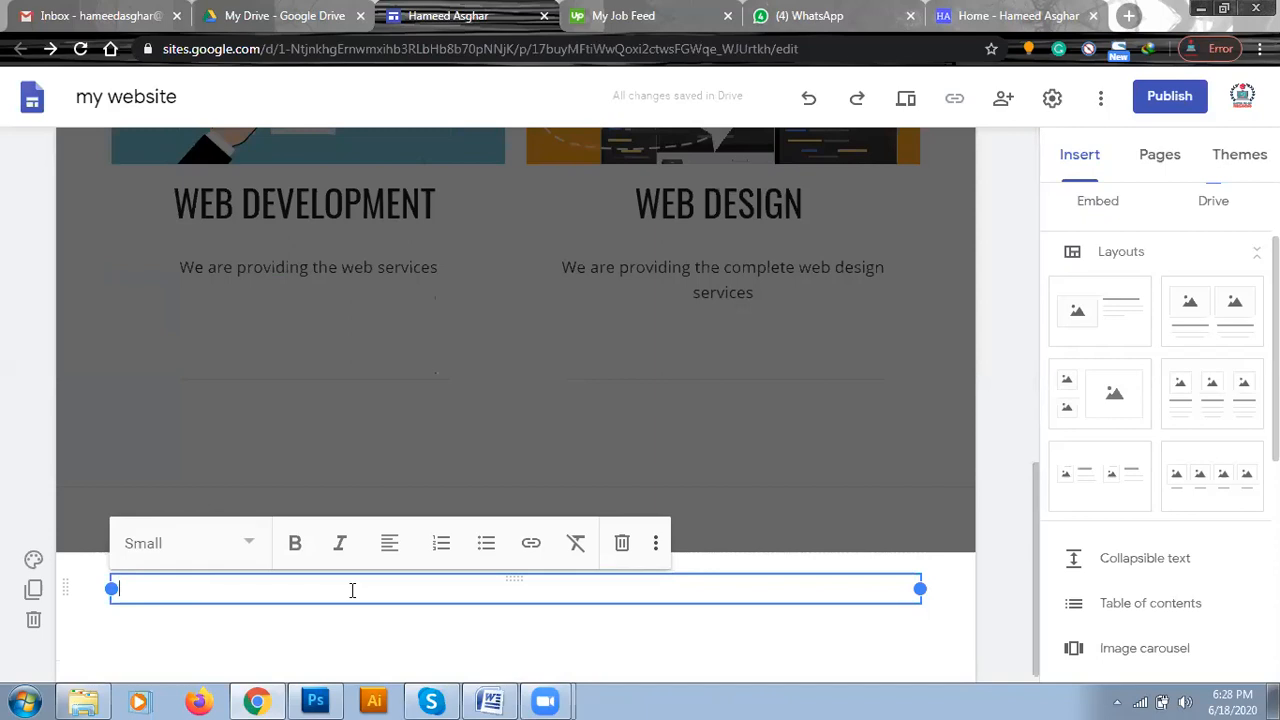
pyautogui.write('all rights reserve')
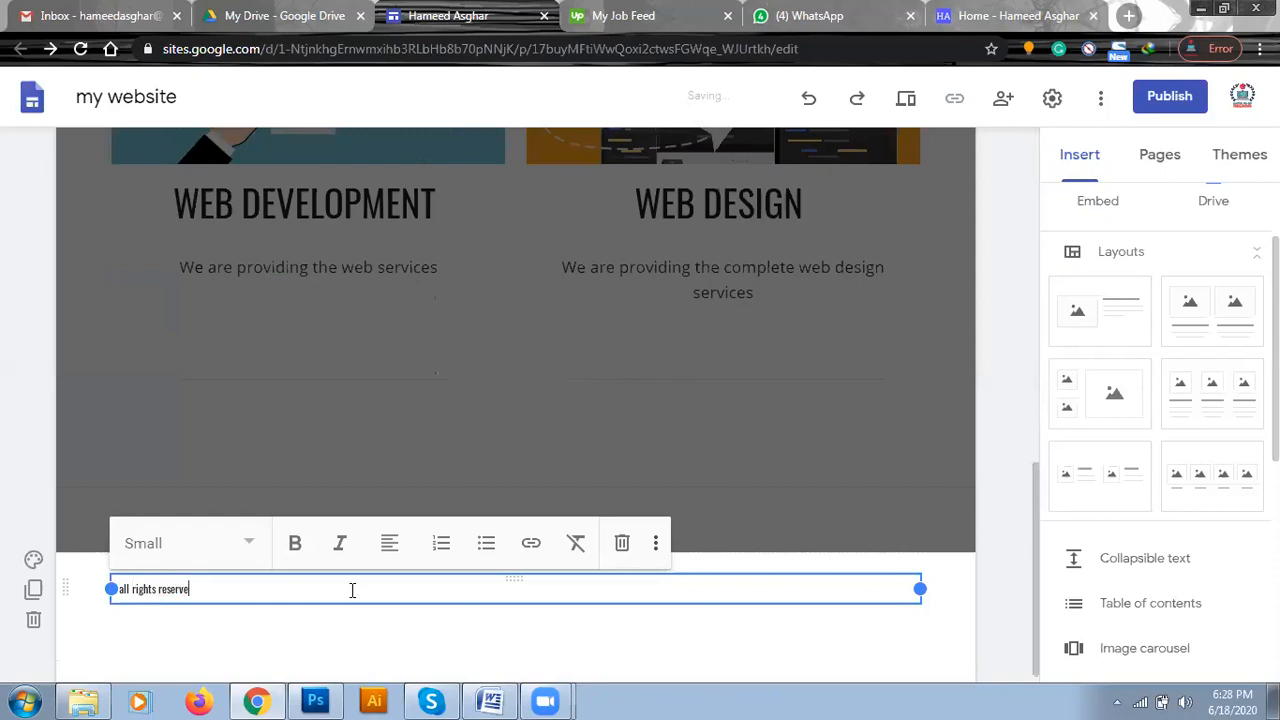
pyautogui.write('d 2020')
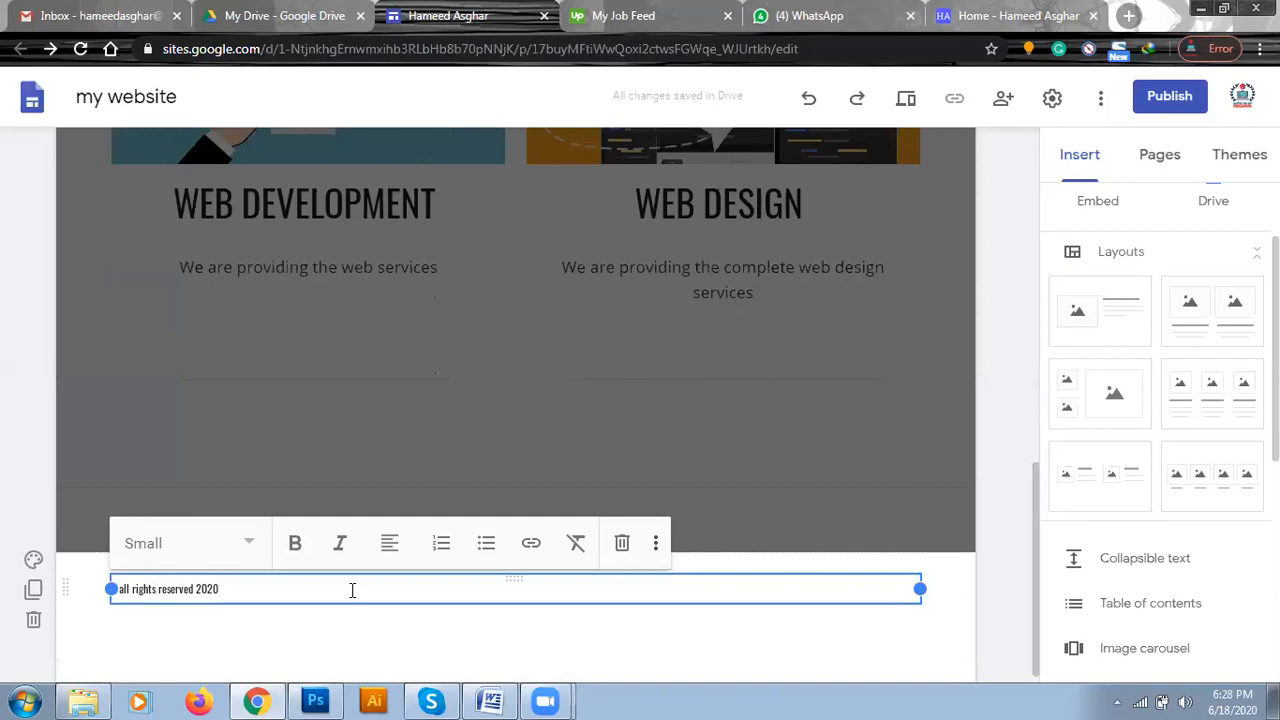
pyautogui.click(2, 511)
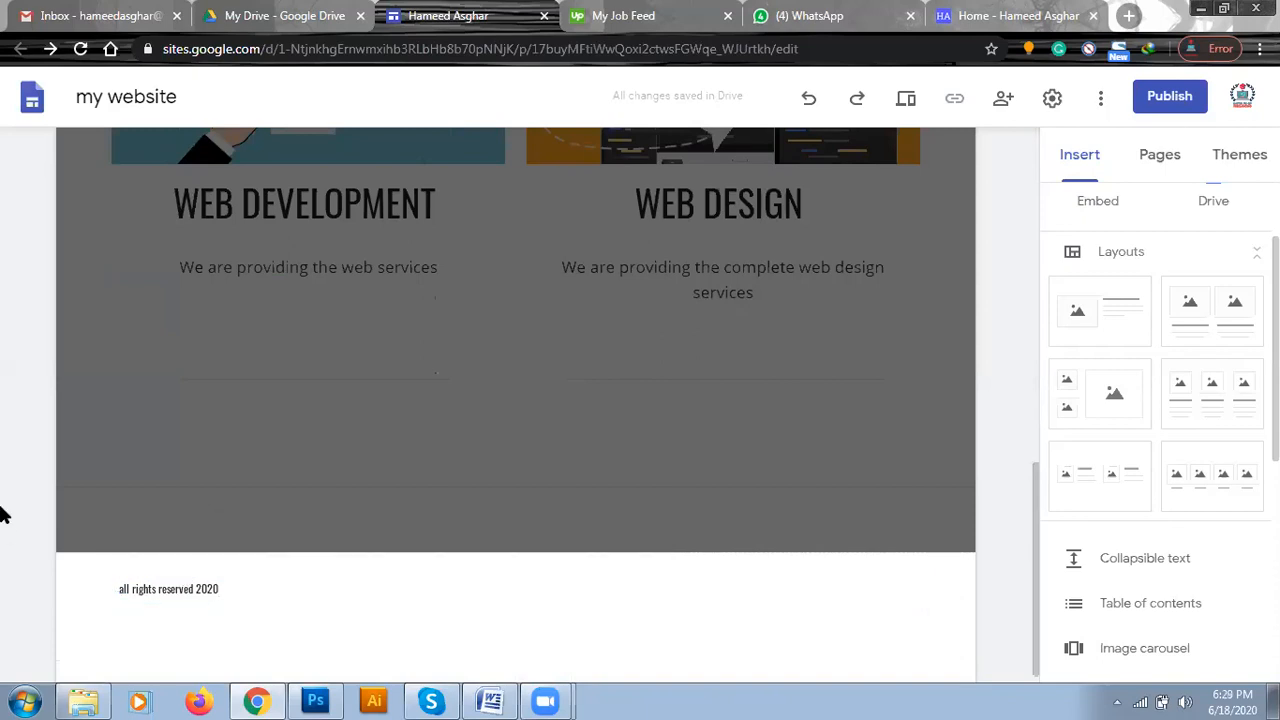
# Centre the footer text and make it bold and italic.
pyautogui.click(230, 592)
pyautogui.click(391, 548)
pyautogui.click(390, 604)
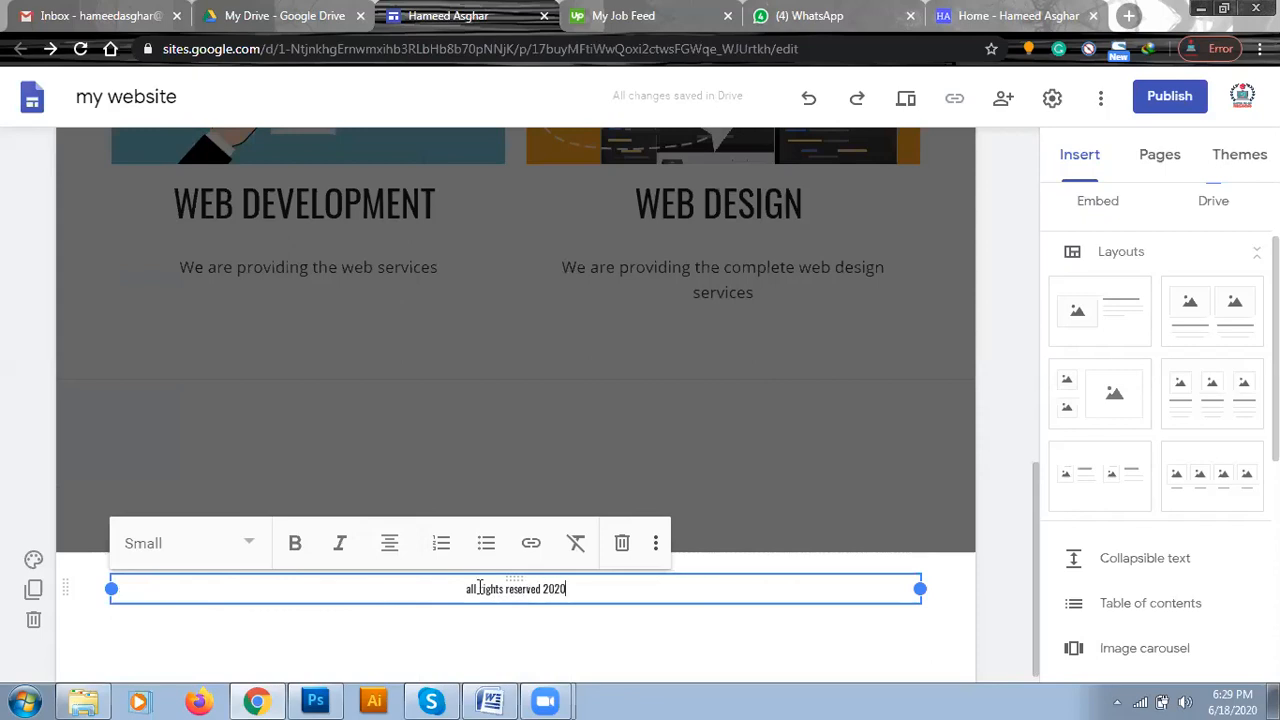
pyautogui.moveTo(463, 589); pyautogui.dragTo(606, 617)
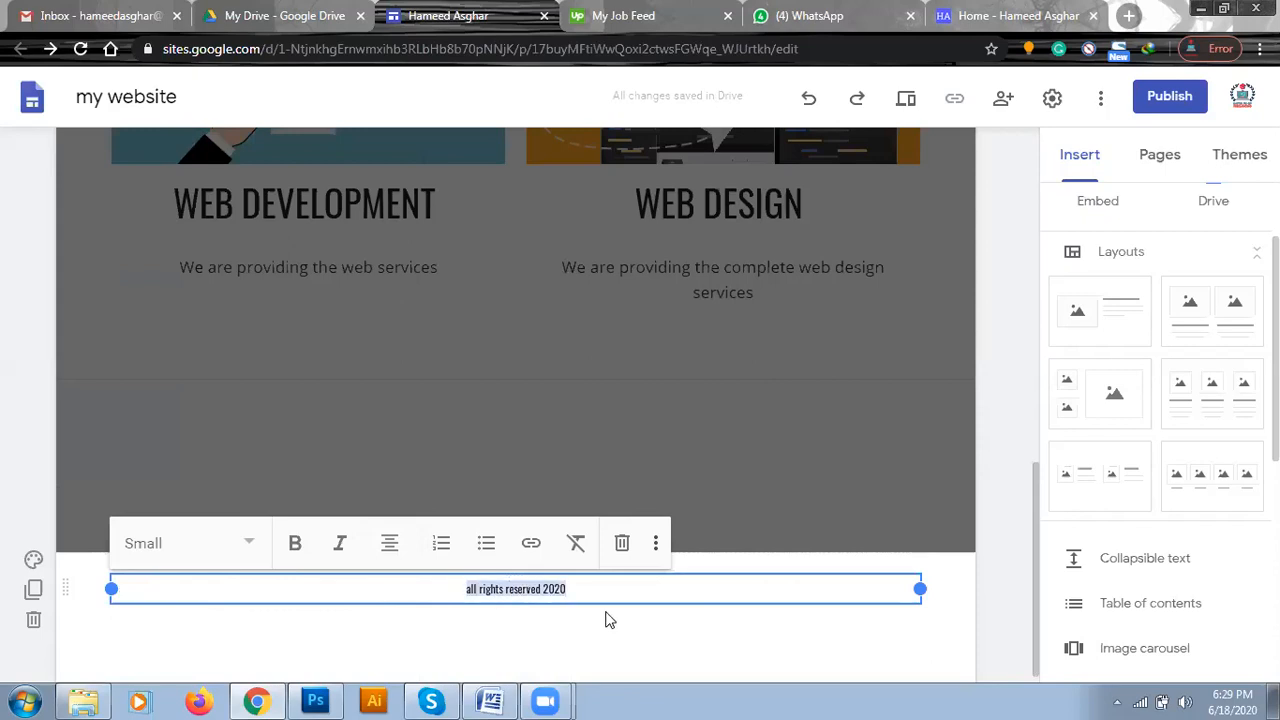
pyautogui.click(295, 550)
pyautogui.click(338, 550)
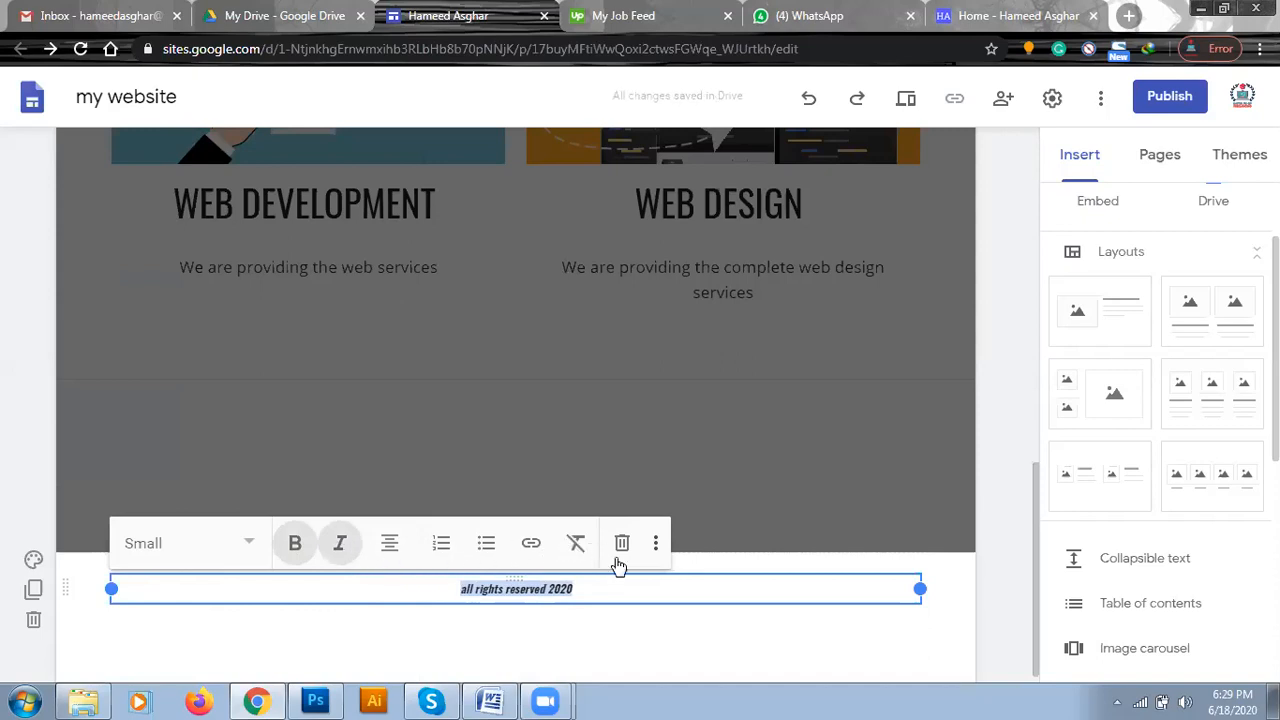
pyautogui.click(988, 592)
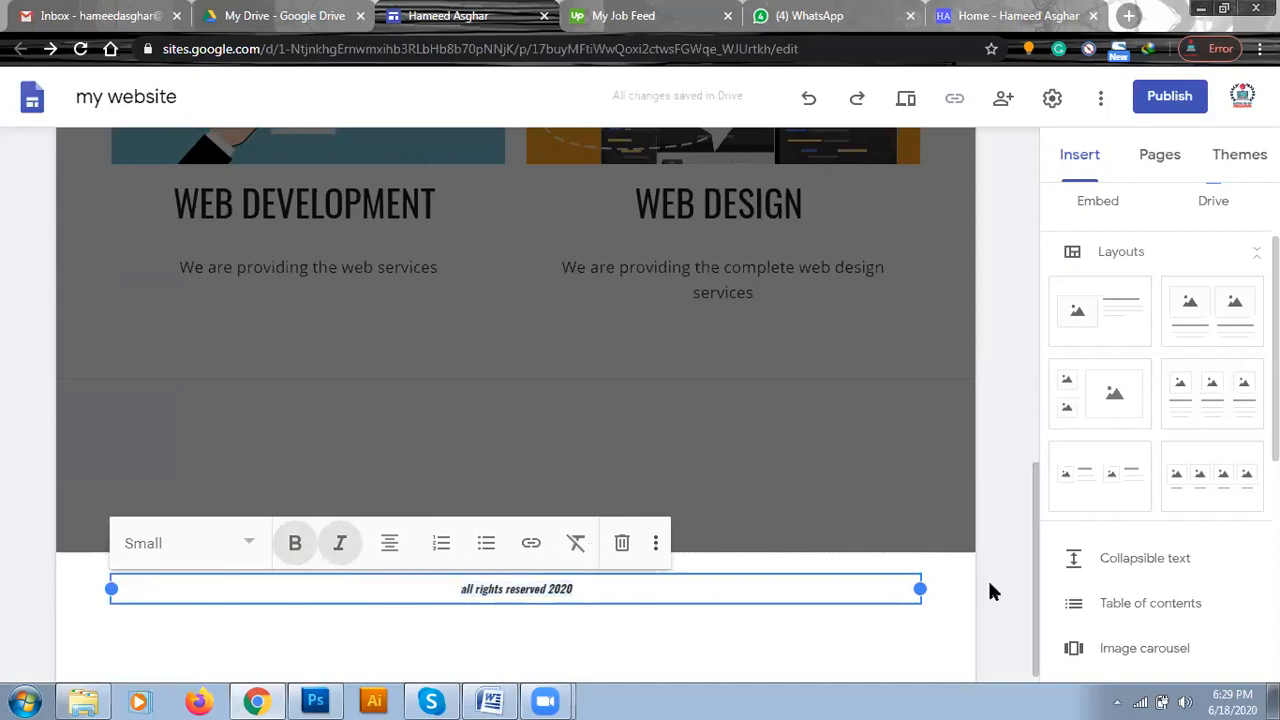
# Preview the whole page again to check the restyled footer, and return to editing.
pyautogui.click(906, 104)
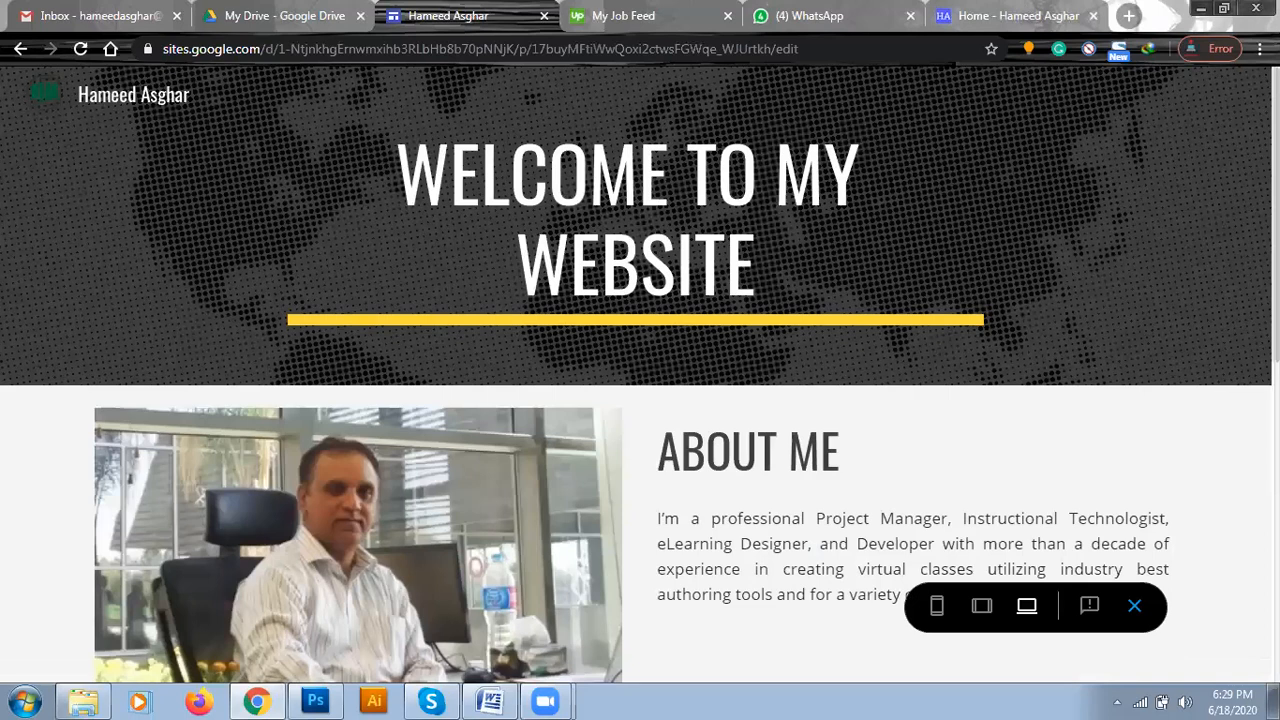
pyautogui.scroll(-4, 640, 376)
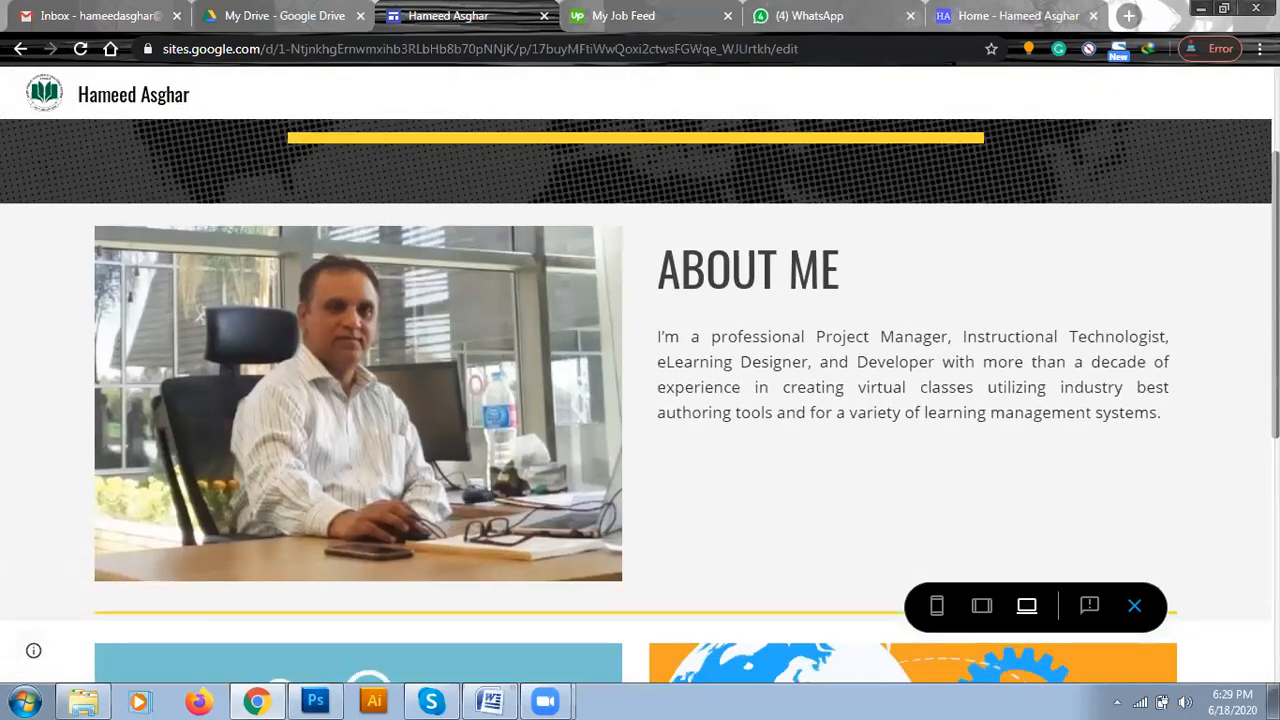
pyautogui.scroll(-4, 640, 400)
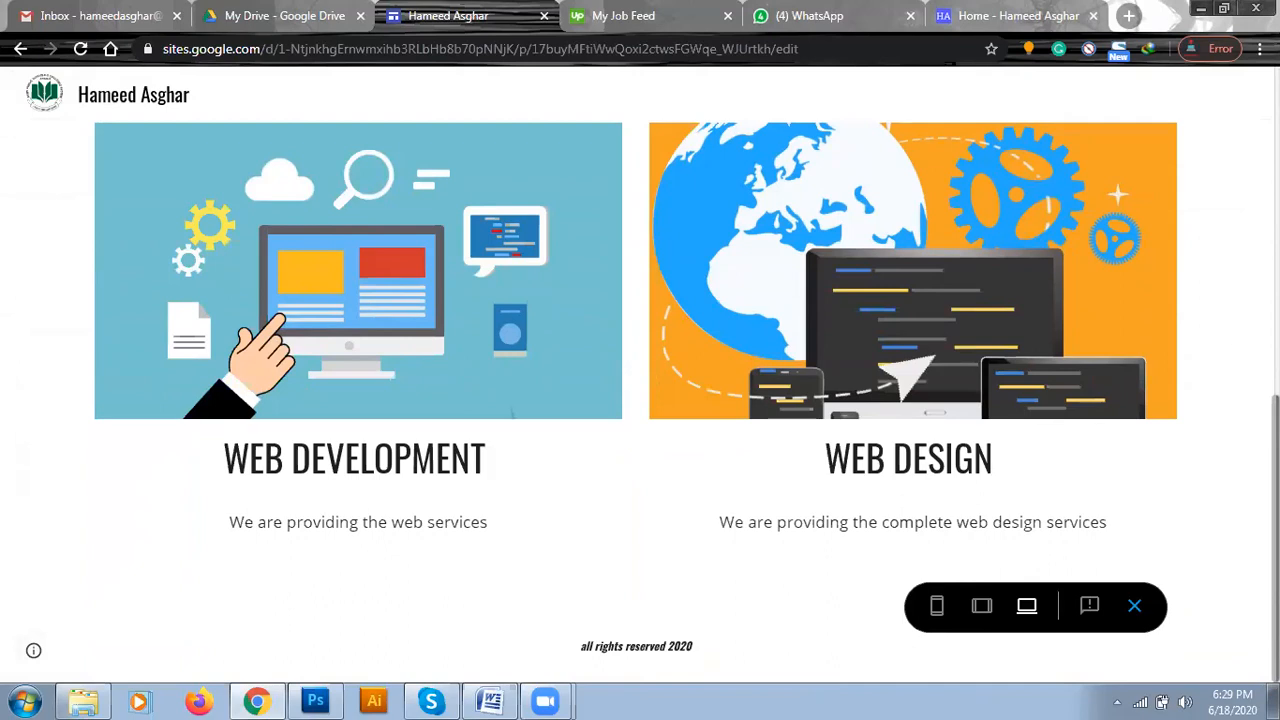
pyautogui.scroll(9, 940, 180)
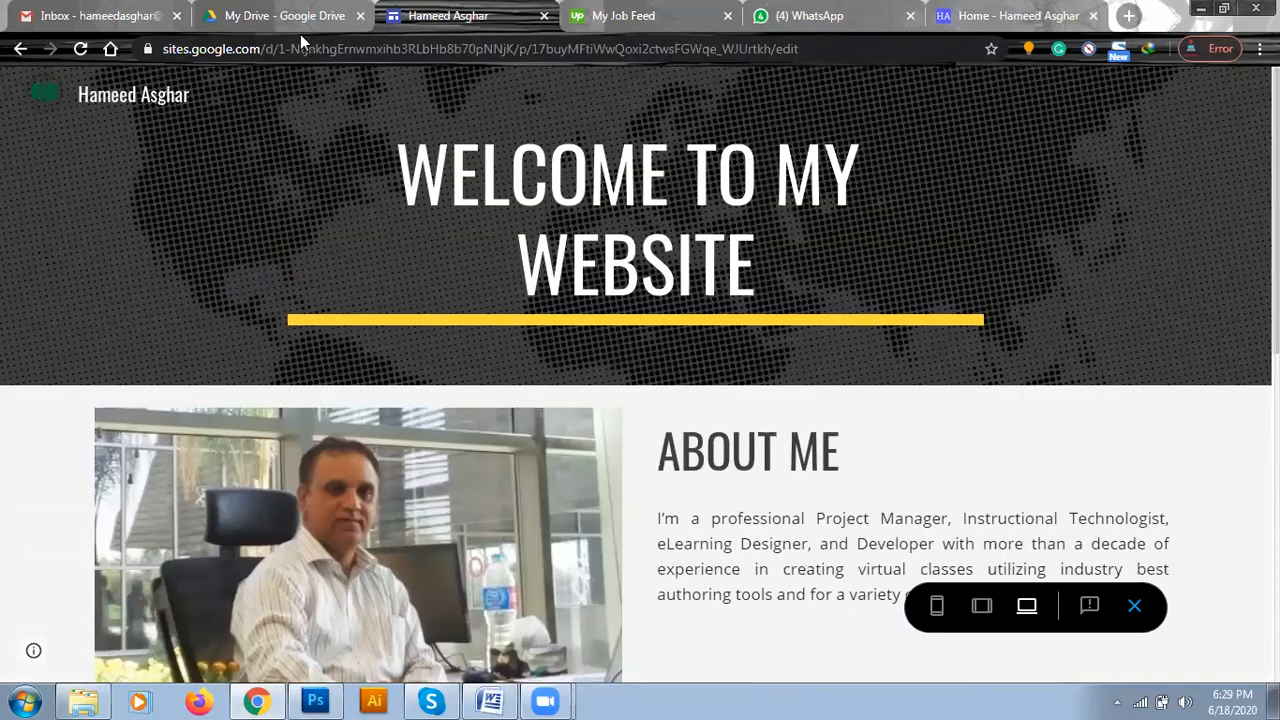
pyautogui.click(1134, 606)
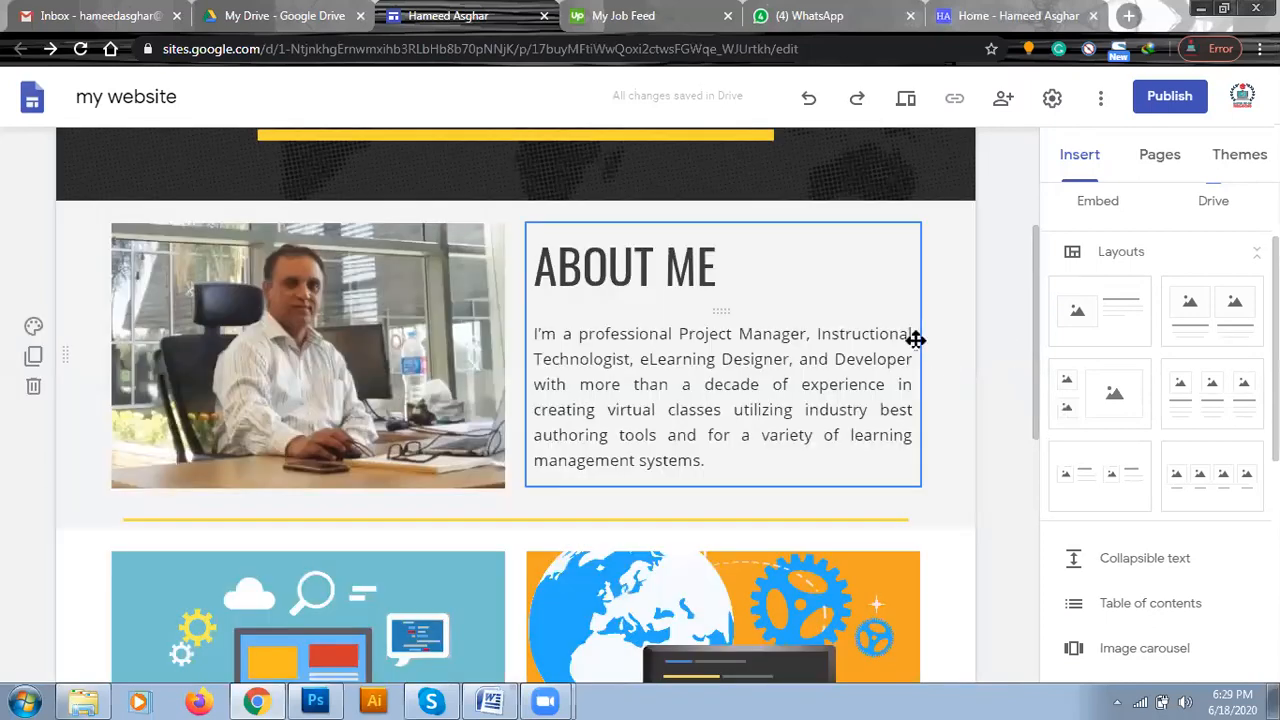
# Start inserting an image carousel on the page.
pyautogui.moveTo(1037, 318); pyautogui.dragTo(1025, 568)
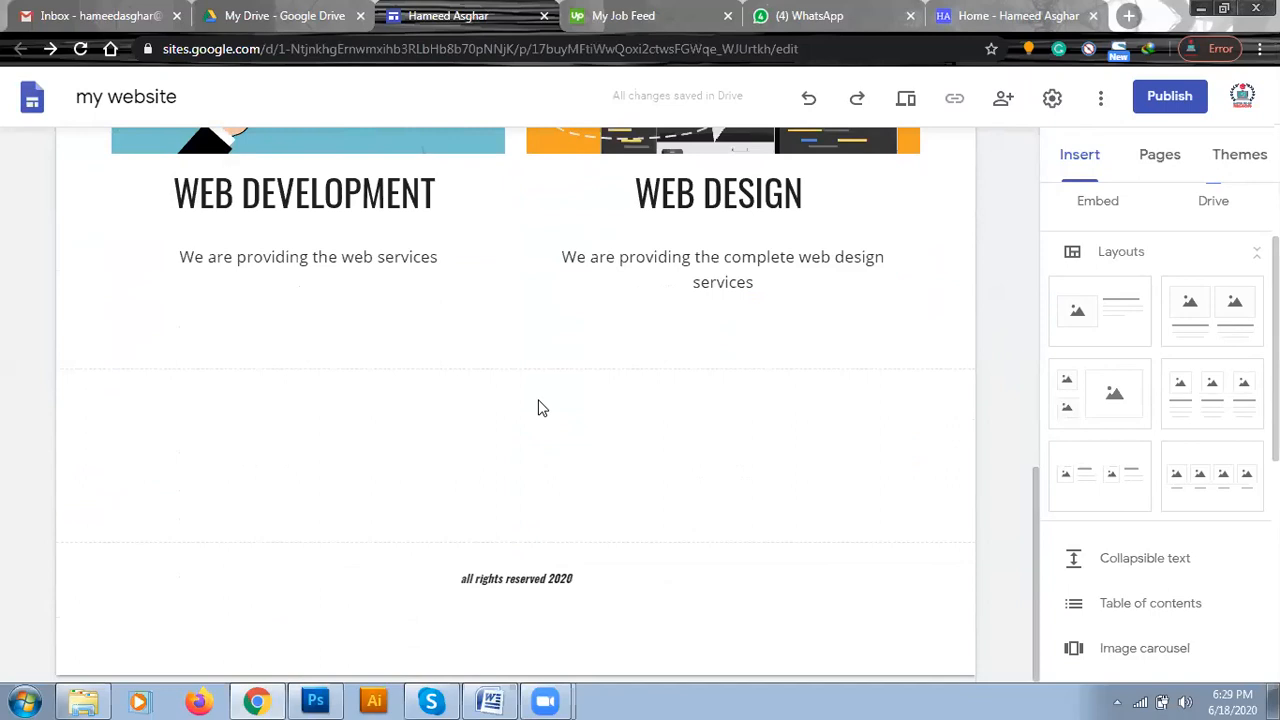
pyautogui.click(1112, 648)
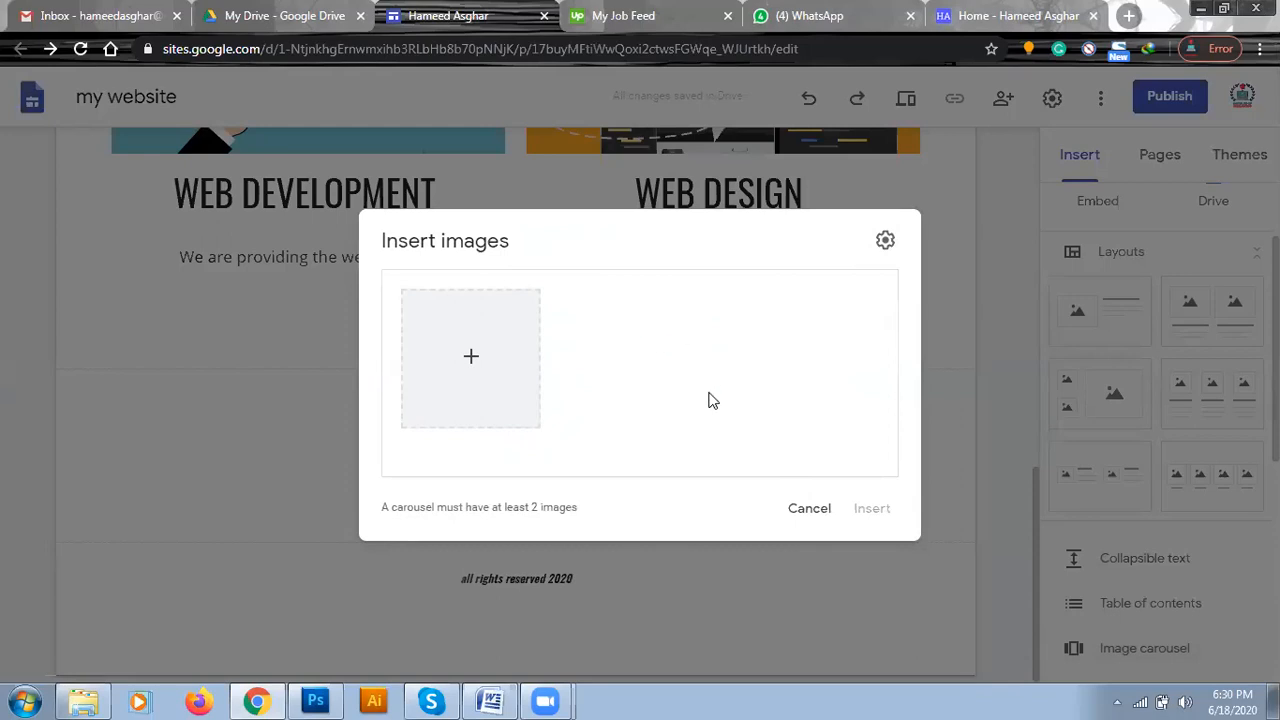
pyautogui.click(471, 356)
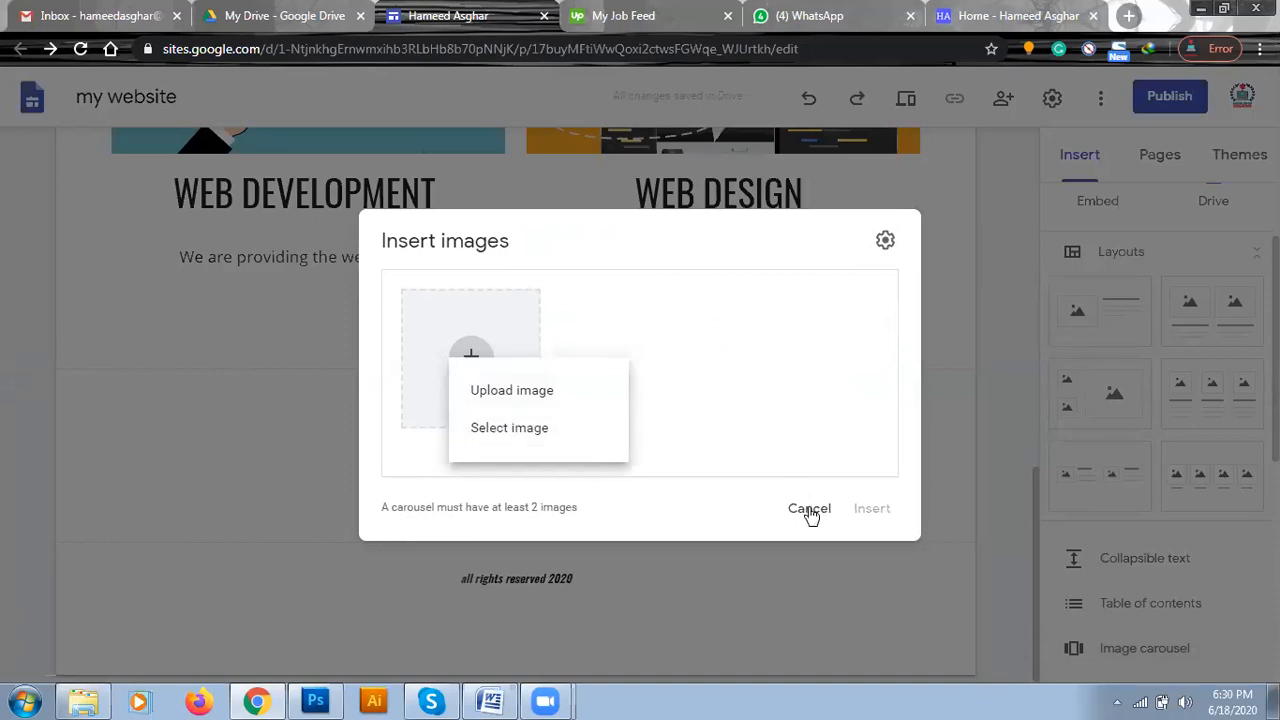
pyautogui.click(512, 391)
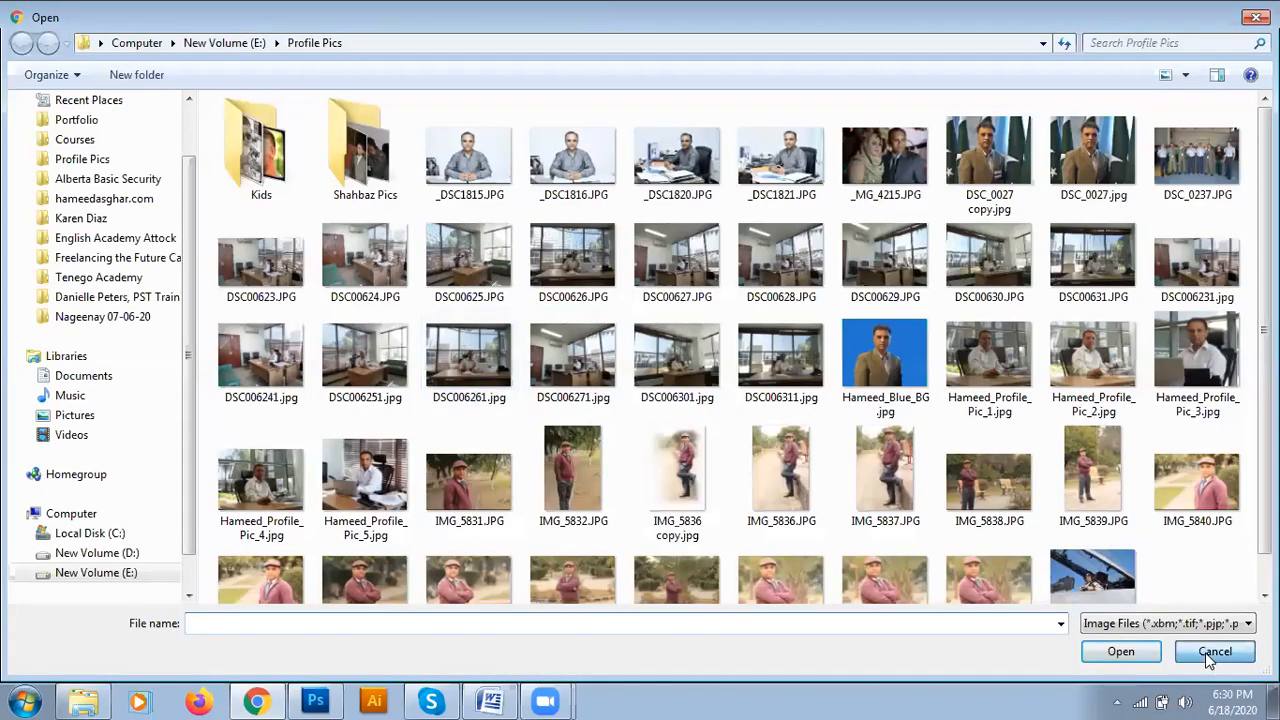
pyautogui.click(1211, 651)
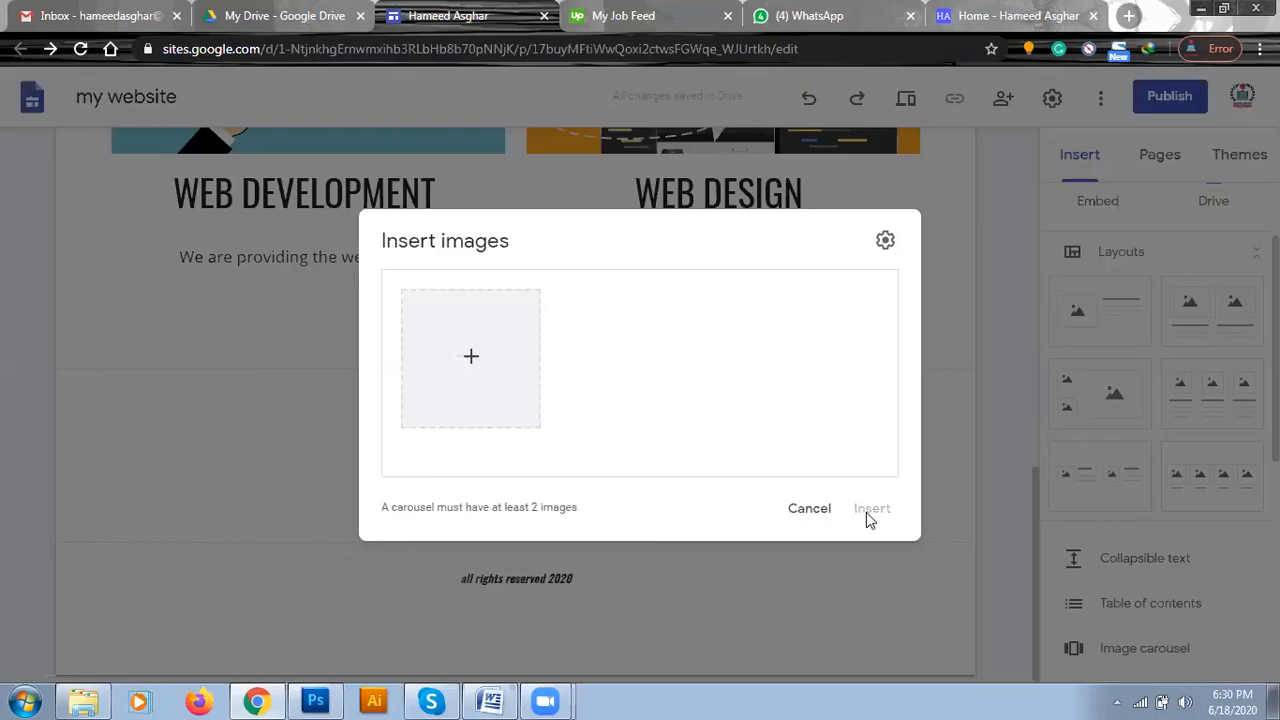
# Add the photo of a tablet with a purple patterned screen to the carousel from a Google image search for "Web design".
pyautogui.click(471, 356)
pyautogui.click(497, 430)
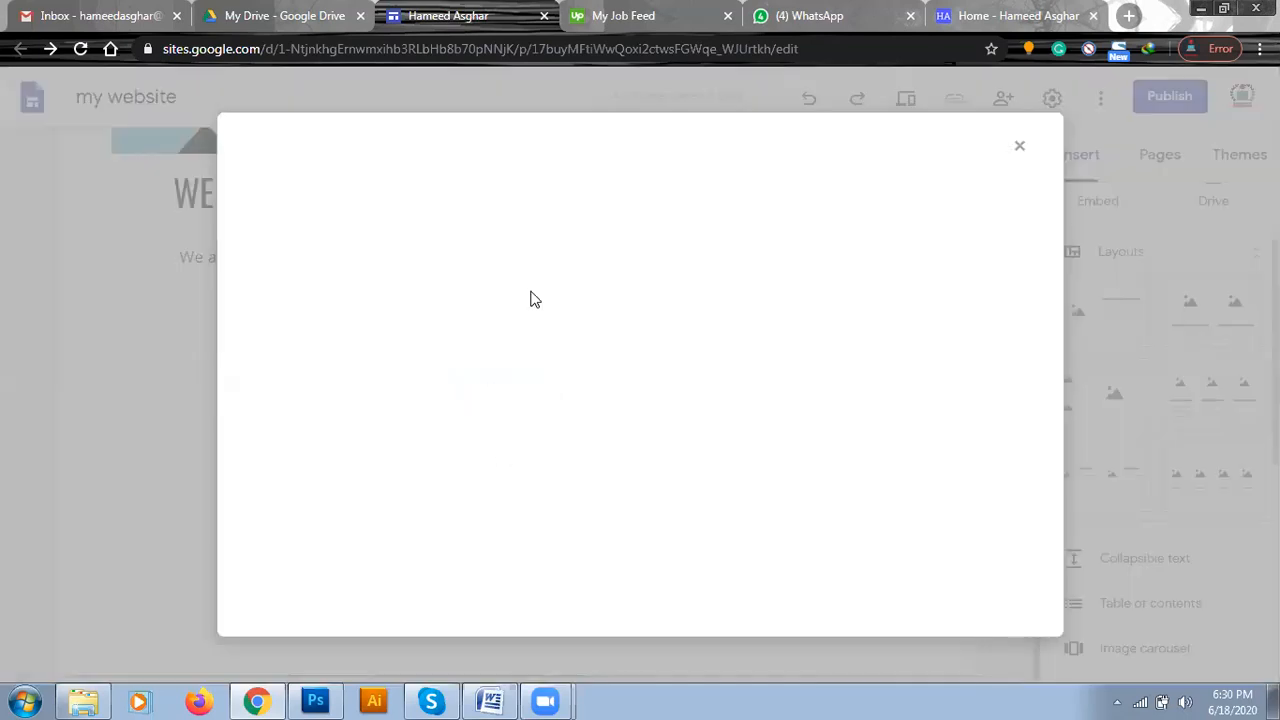
pyautogui.click(418, 207)
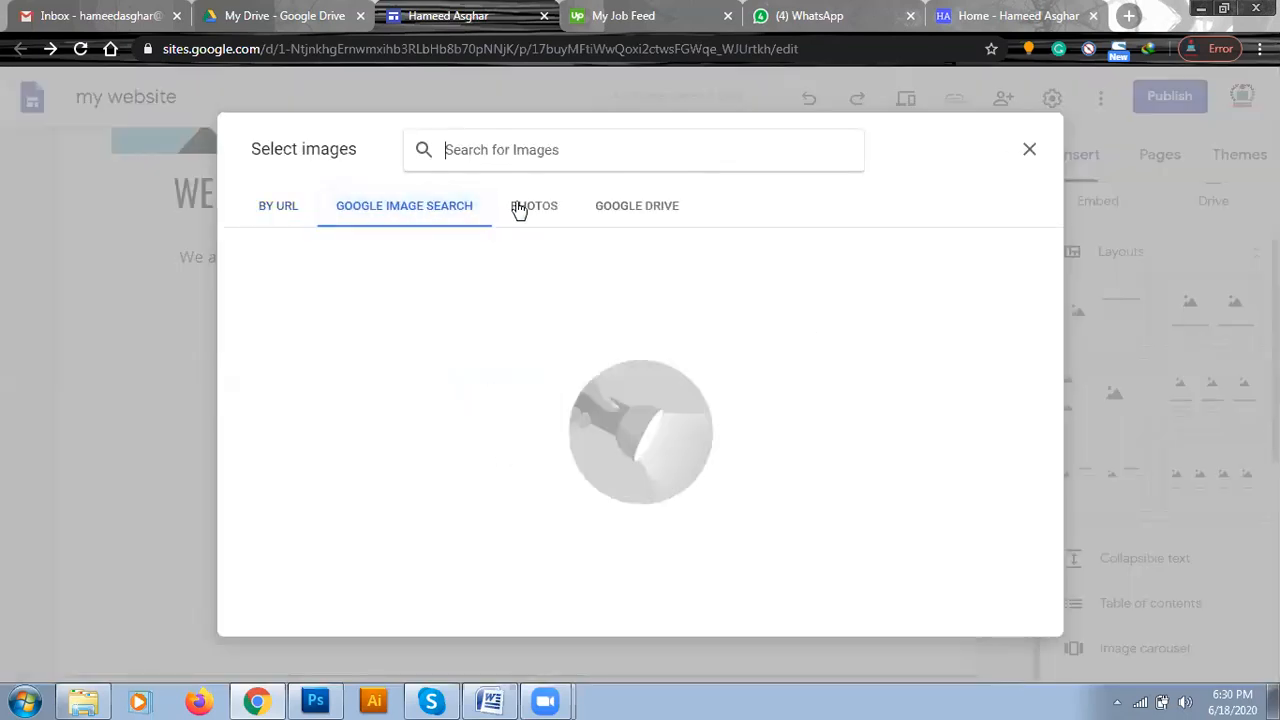
pyautogui.write('Web design')
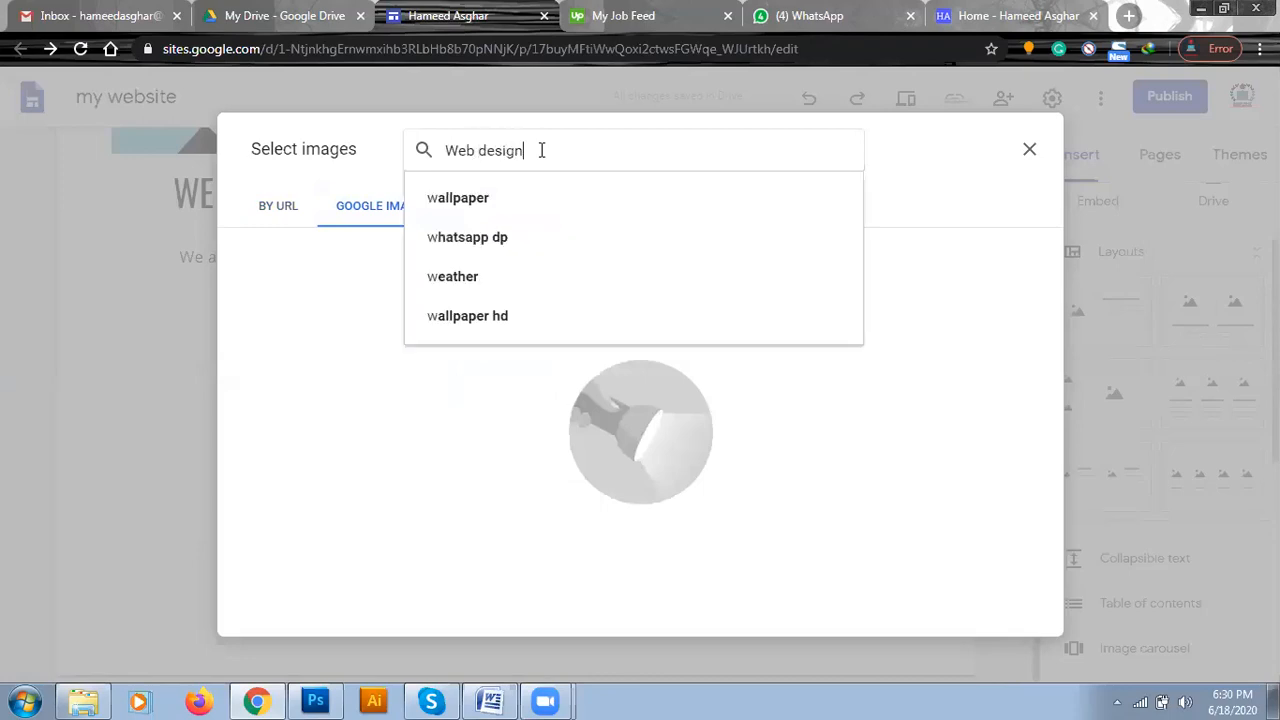
pyautogui.press('Return')
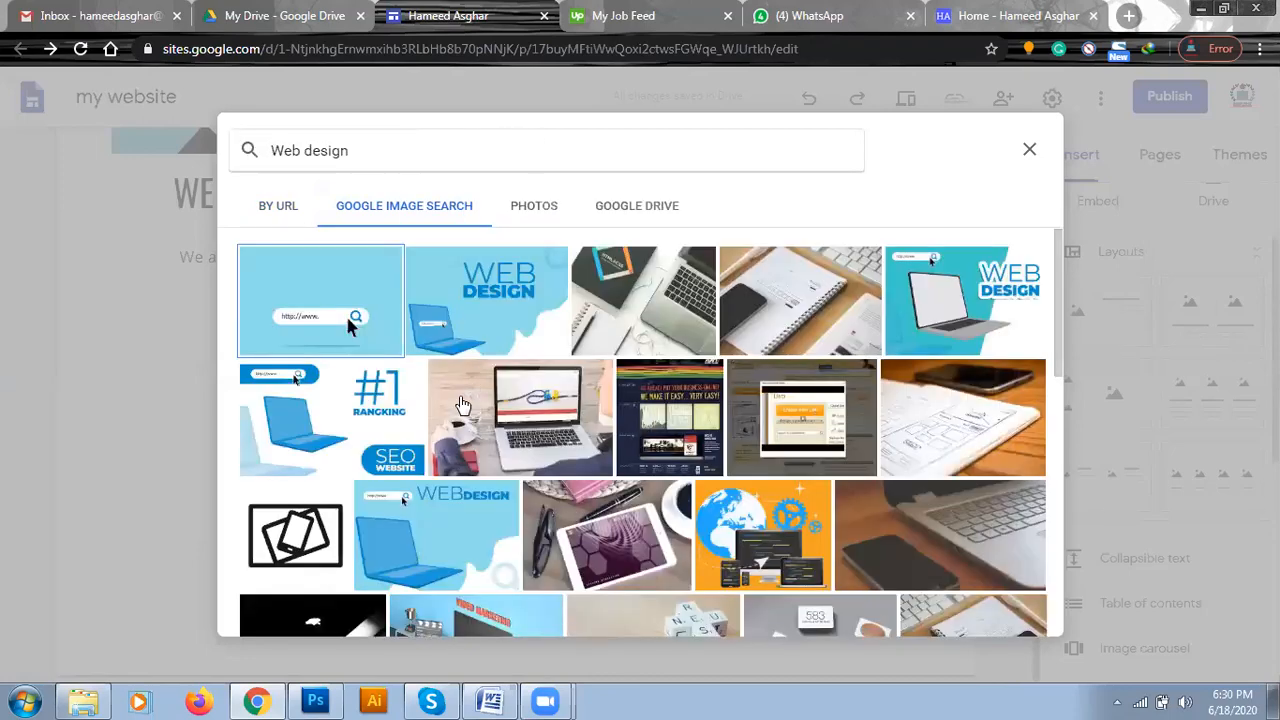
pyautogui.doubleClick(348, 320)
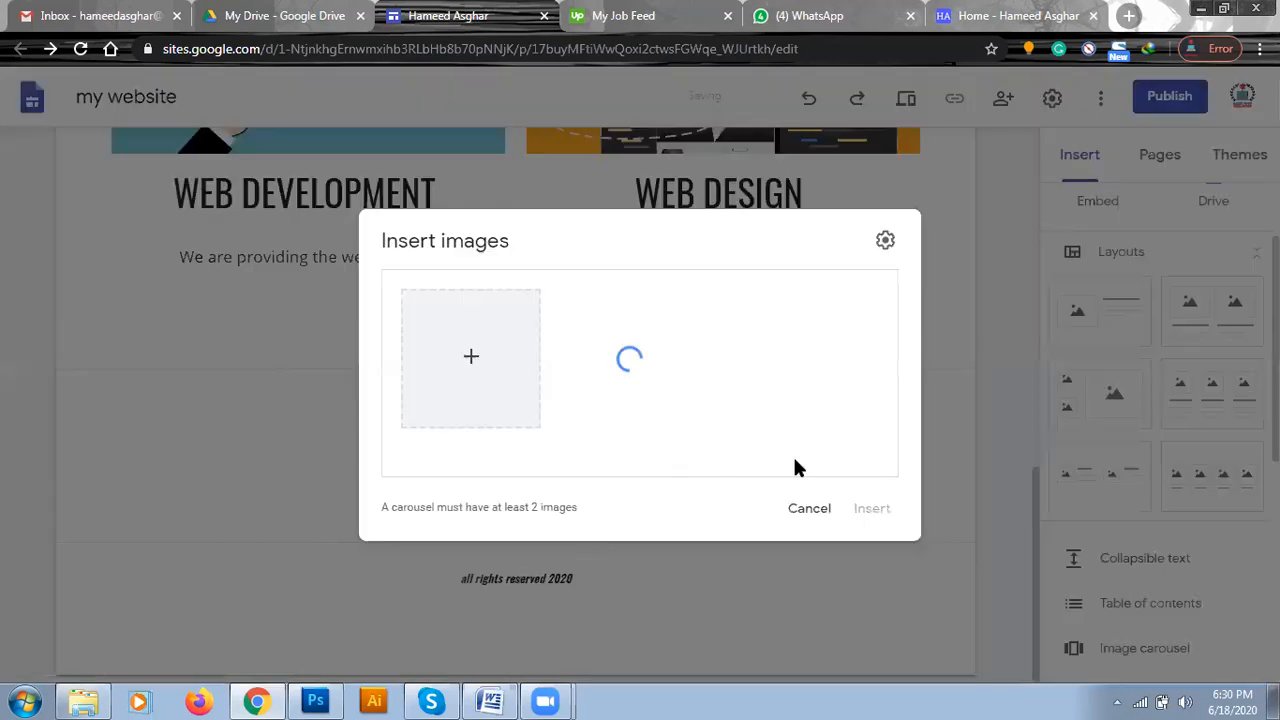
# Add the photo of a laptop keyboard beside a phone to the carousel from a Google image search for "Web design".
pyautogui.click(470, 362)
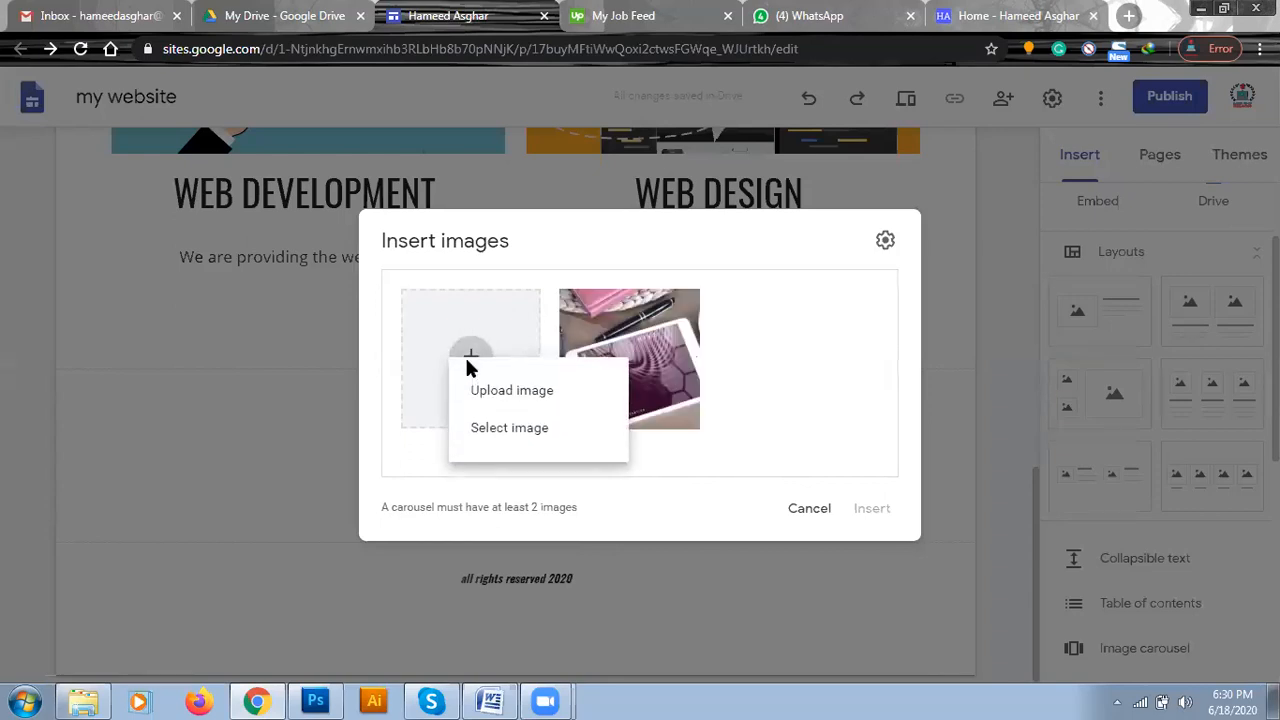
pyautogui.click(503, 440)
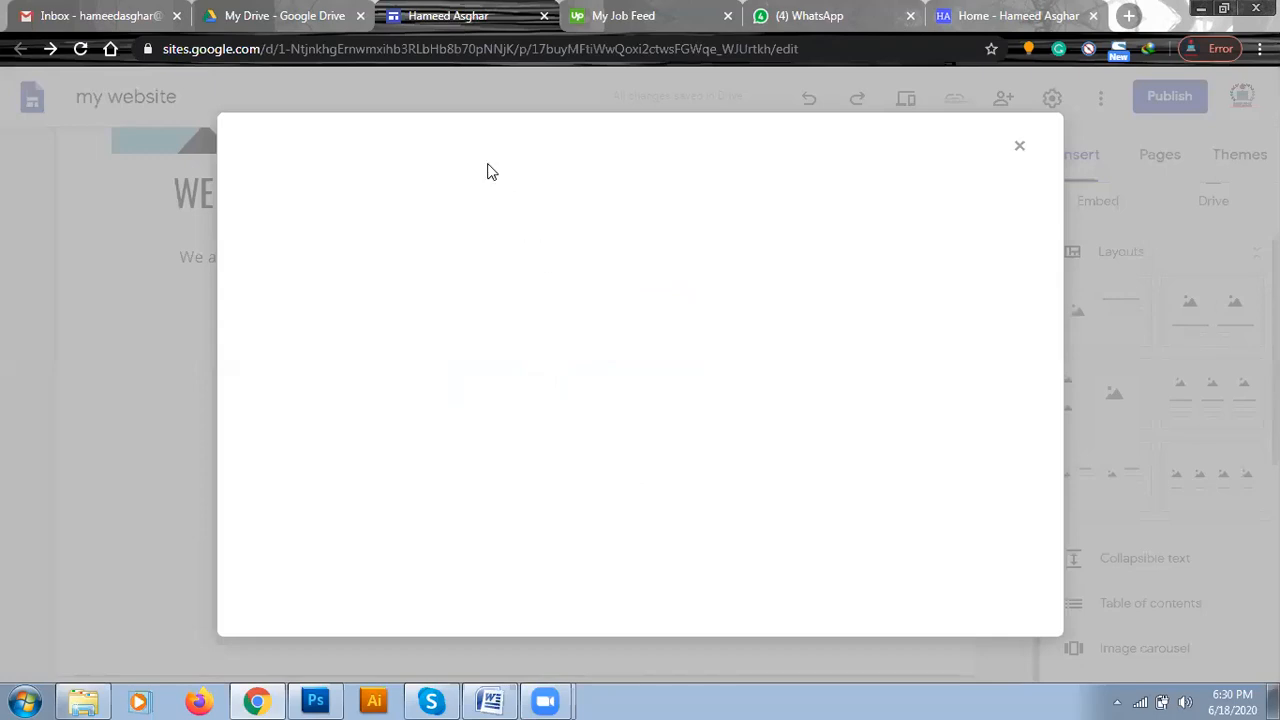
pyautogui.click(440, 215)
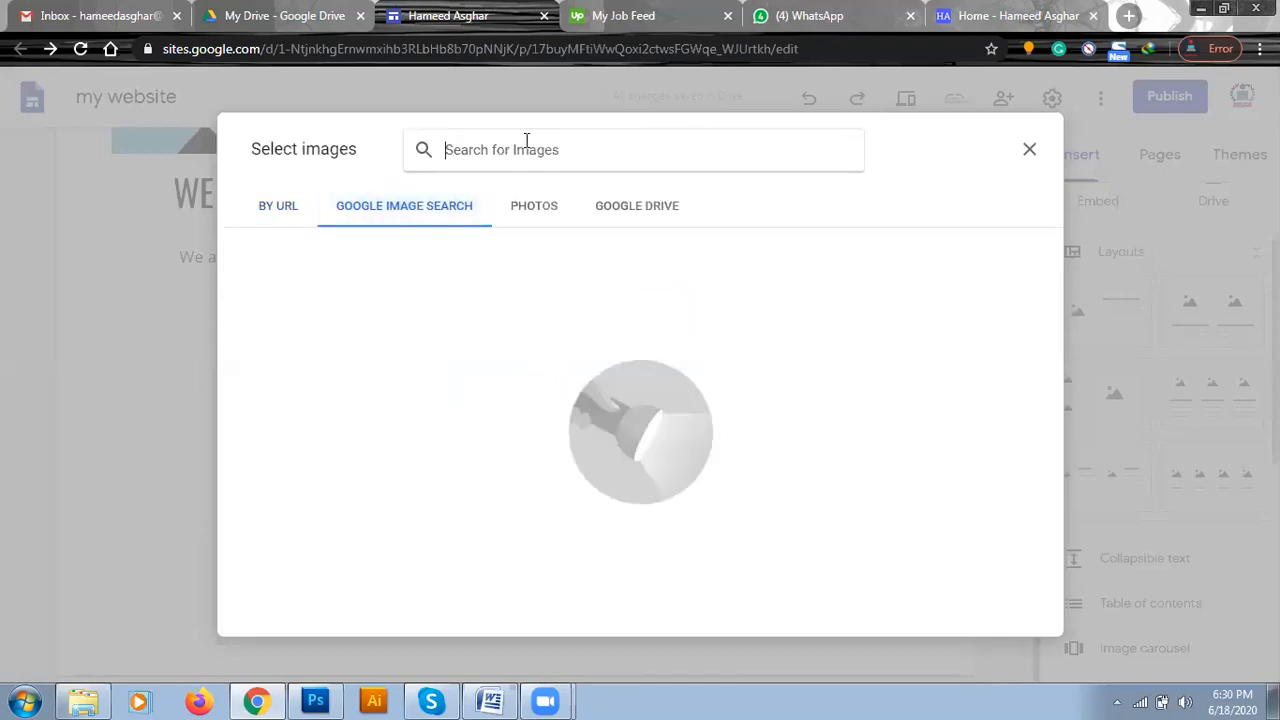
pyautogui.write('Web design')
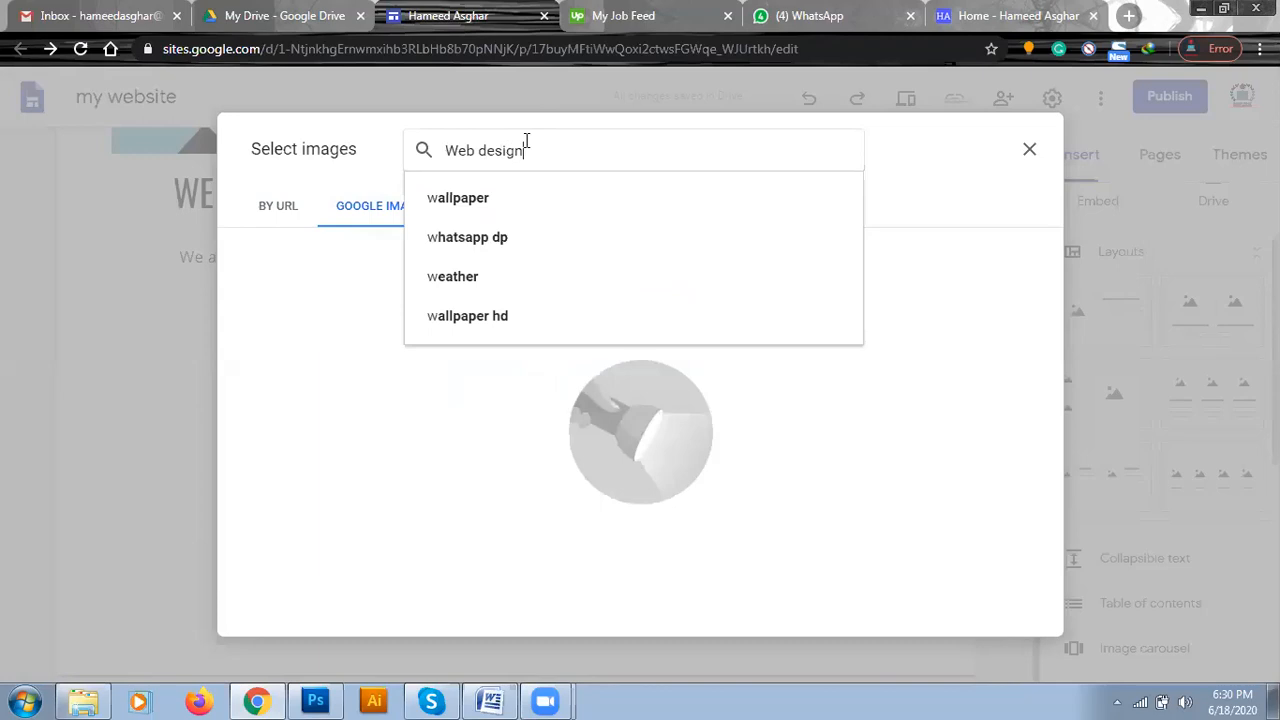
pyautogui.press('Return')
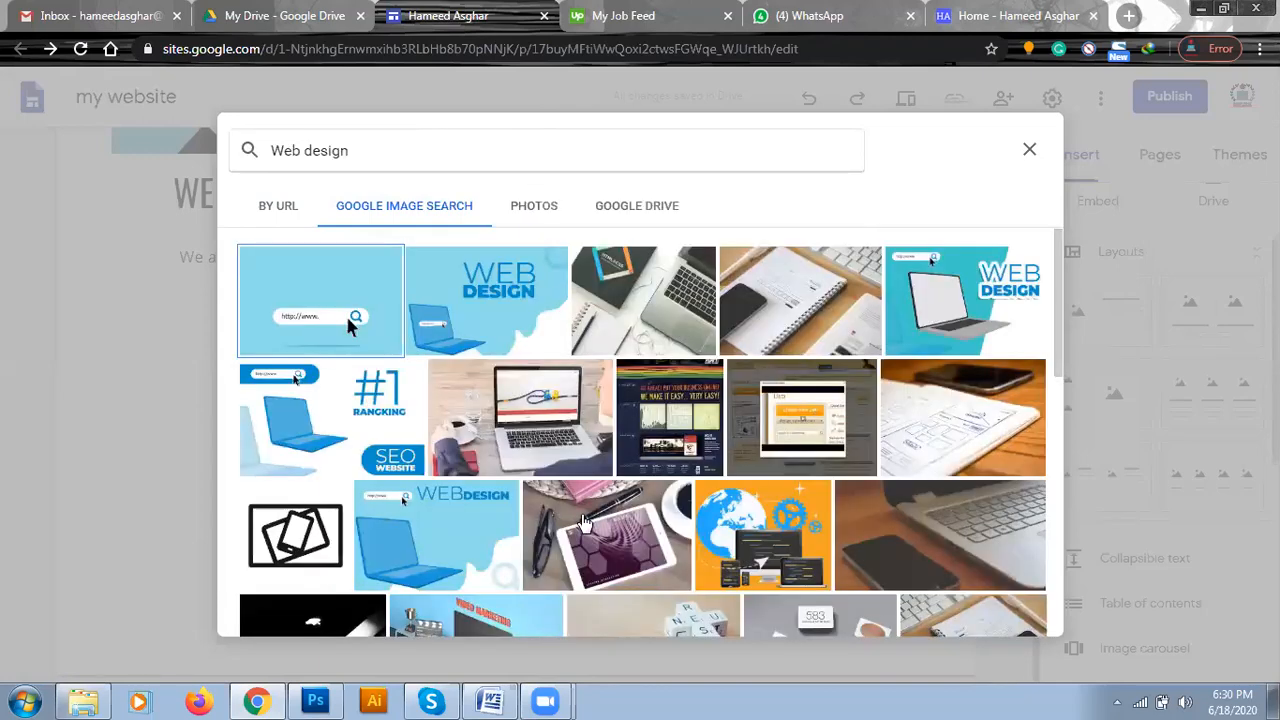
pyautogui.doubleClick(956, 540)
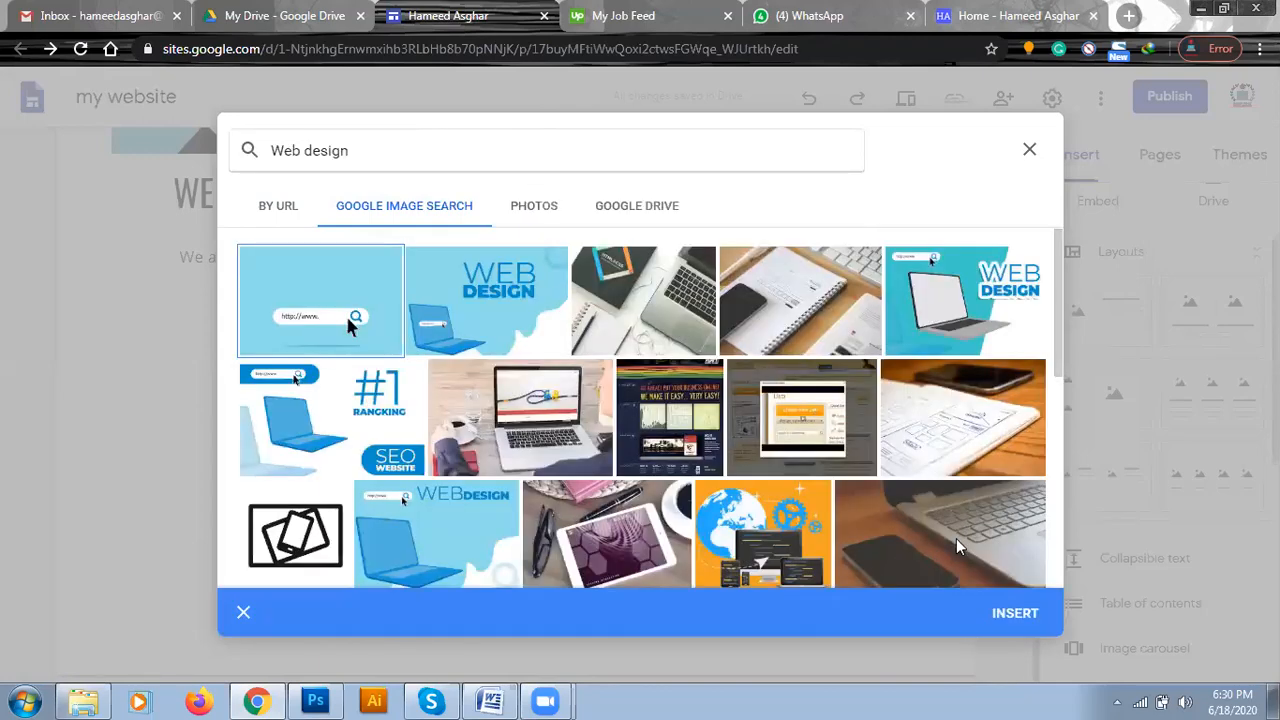
pyautogui.click(471, 357)
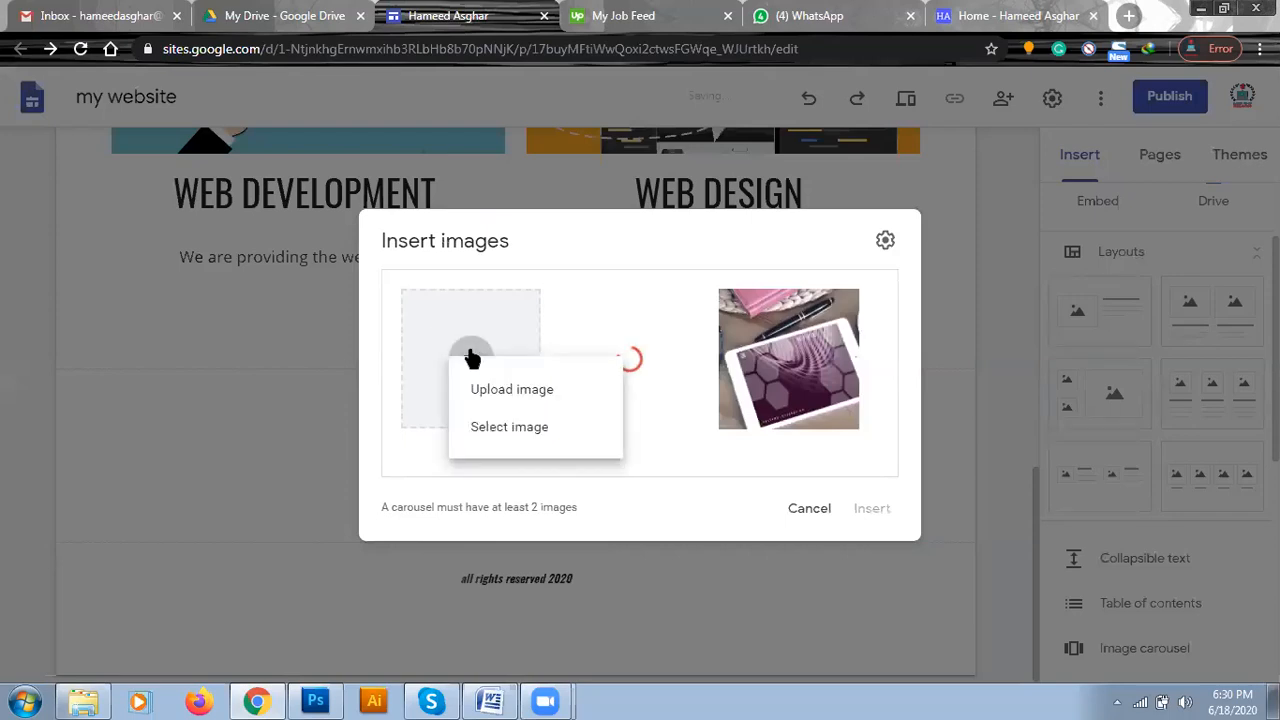
pyautogui.click(483, 402)
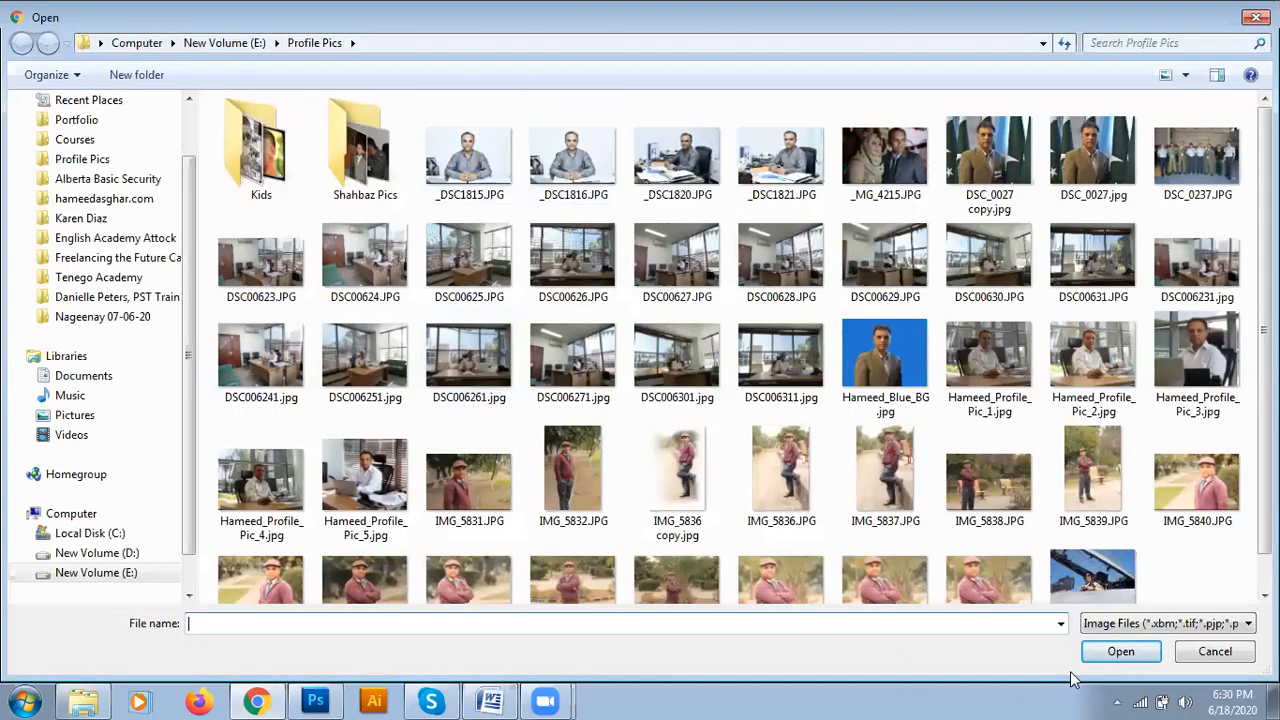
pyautogui.click(1215, 651)
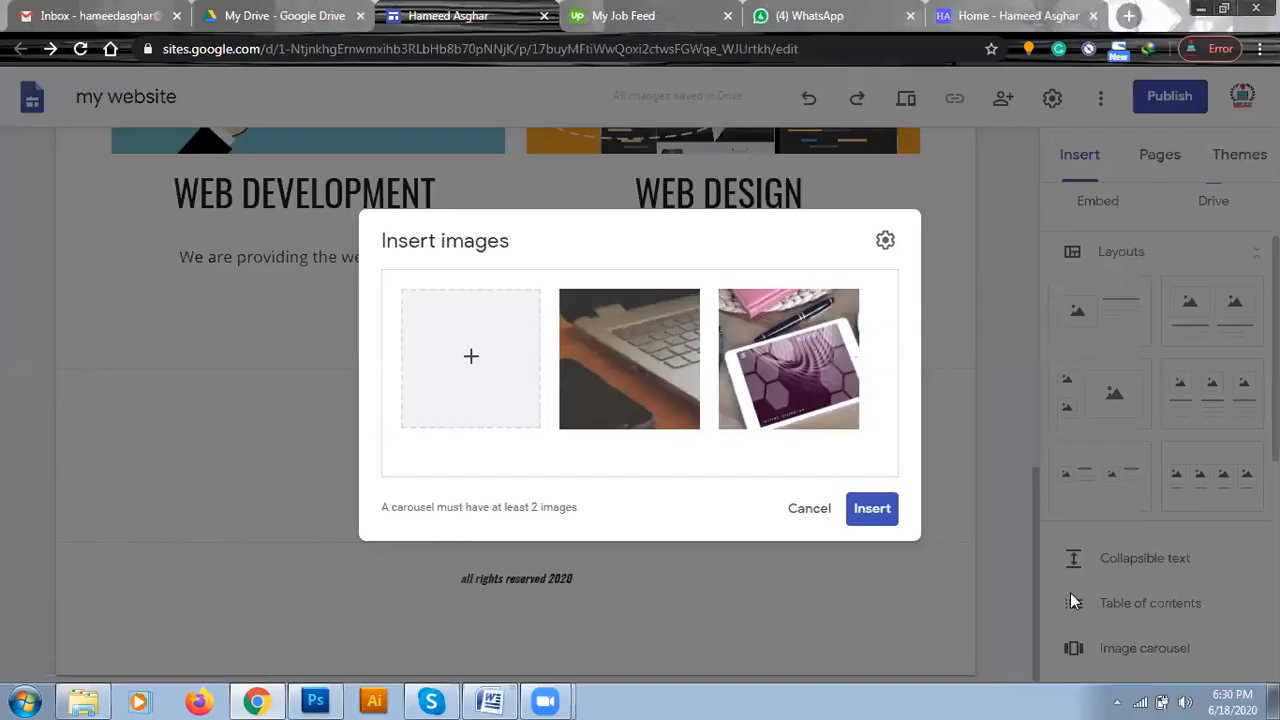
# Add the "Web Design" road sign photo to the carousel from a Google image search for "Web".
pyautogui.click(471, 357)
pyautogui.click(487, 434)
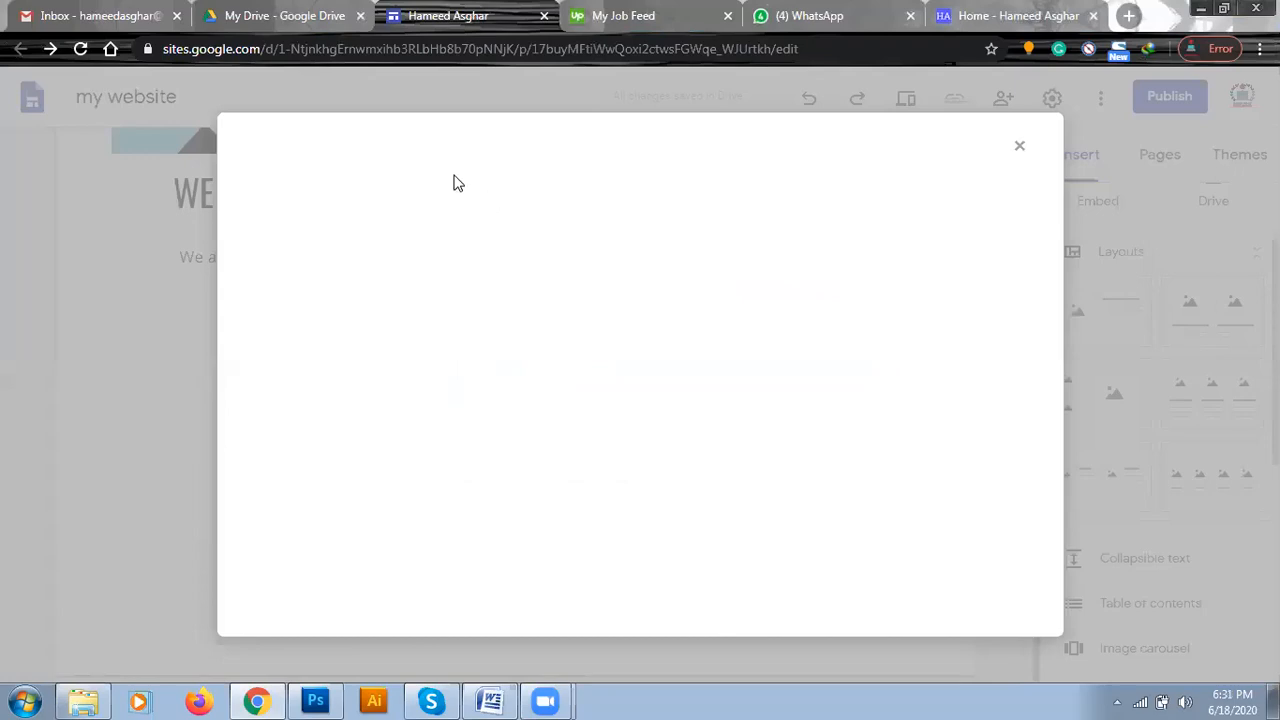
pyautogui.click(437, 206)
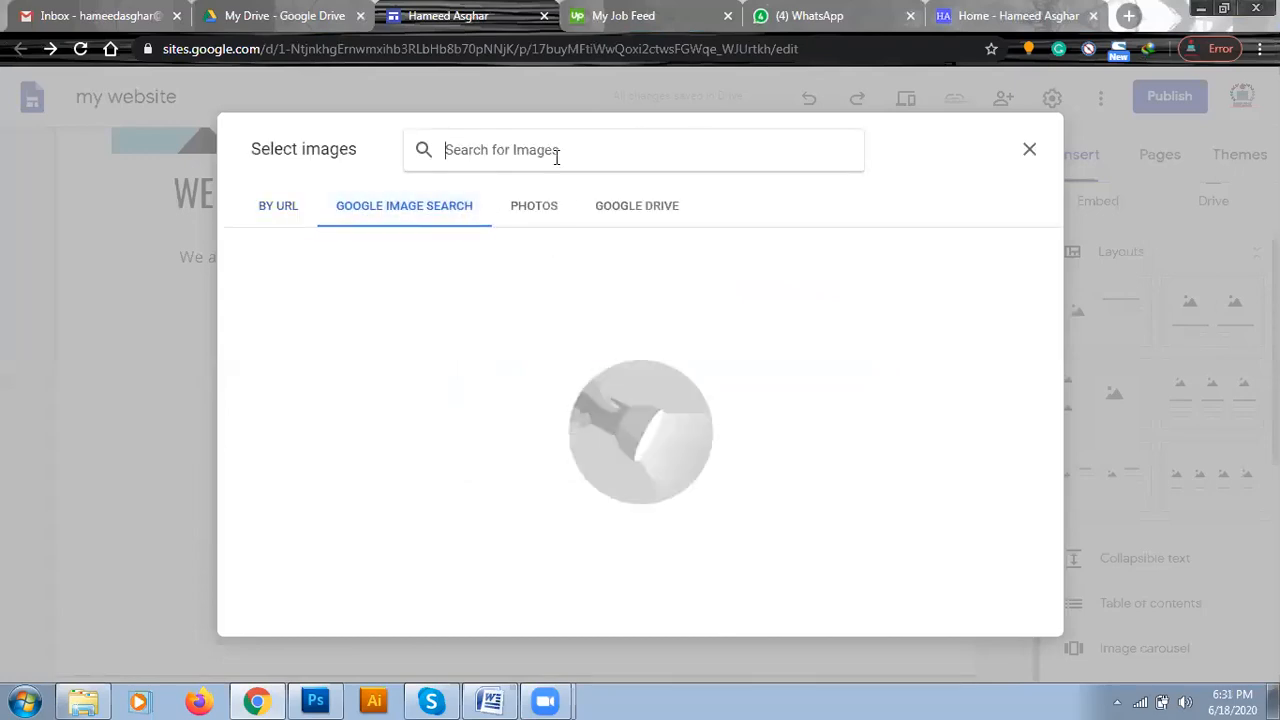
pyautogui.write('Web')
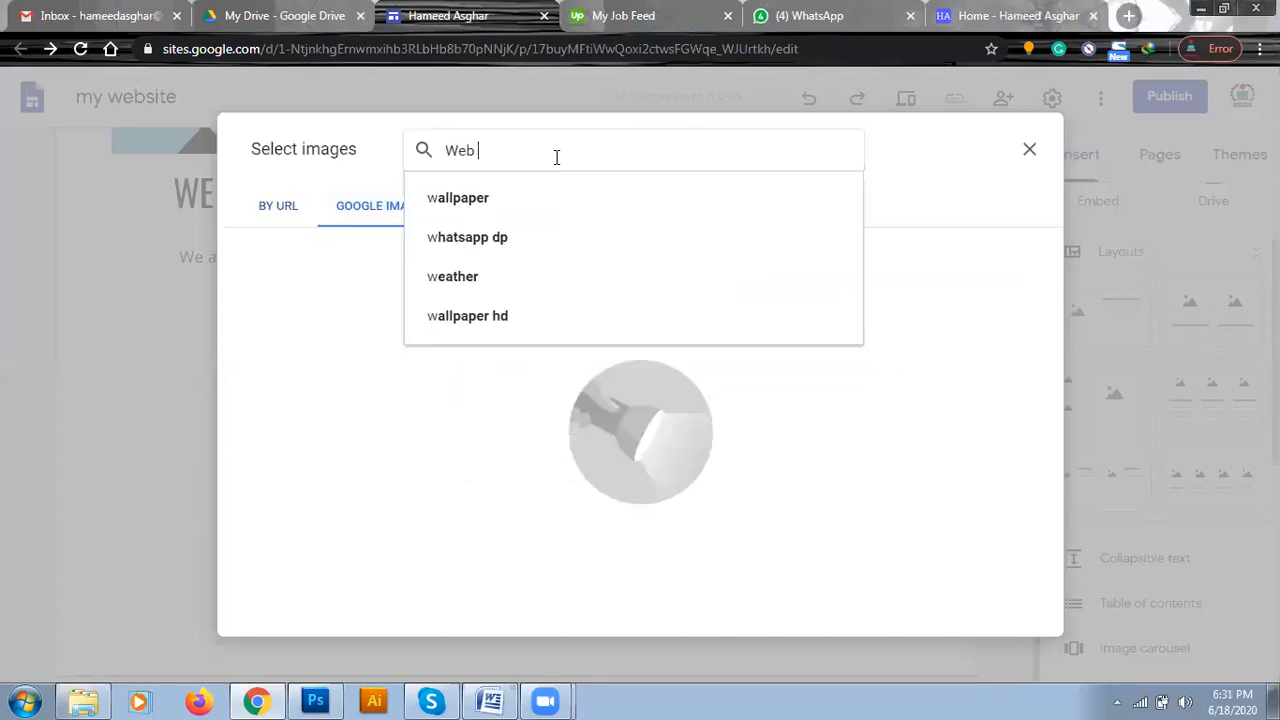
pyautogui.press('Return')
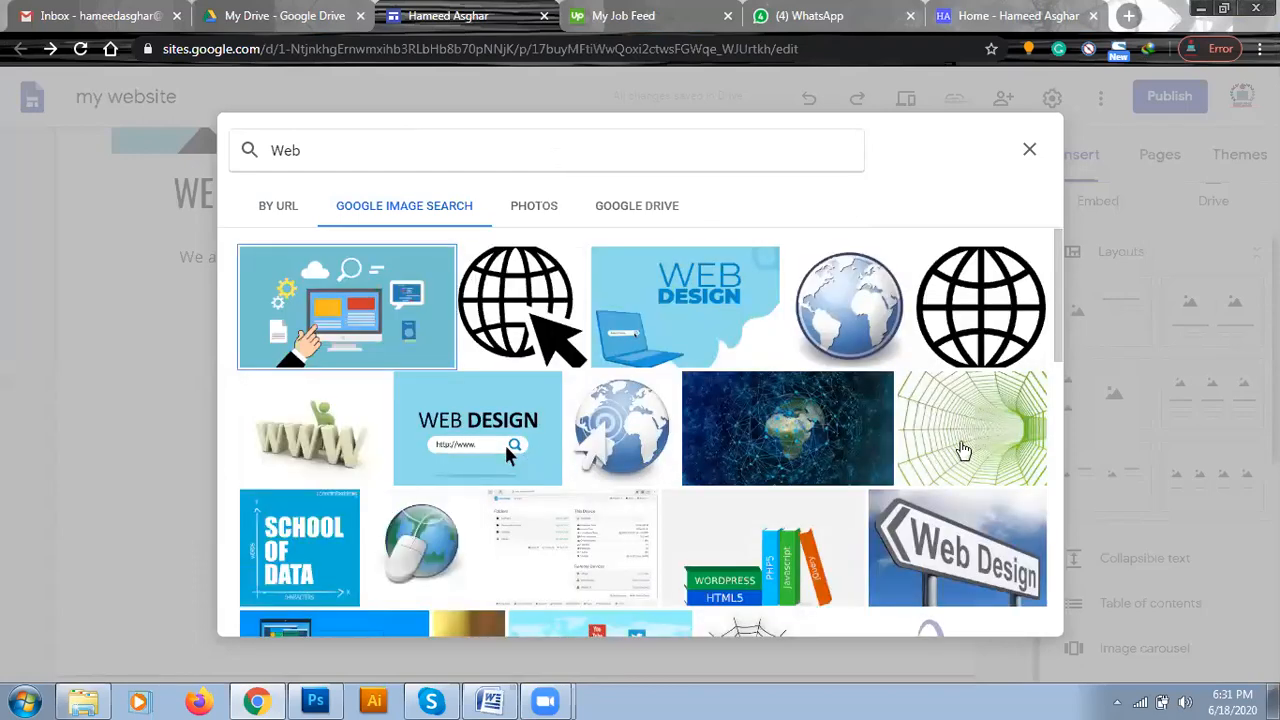
pyautogui.doubleClick(950, 585)
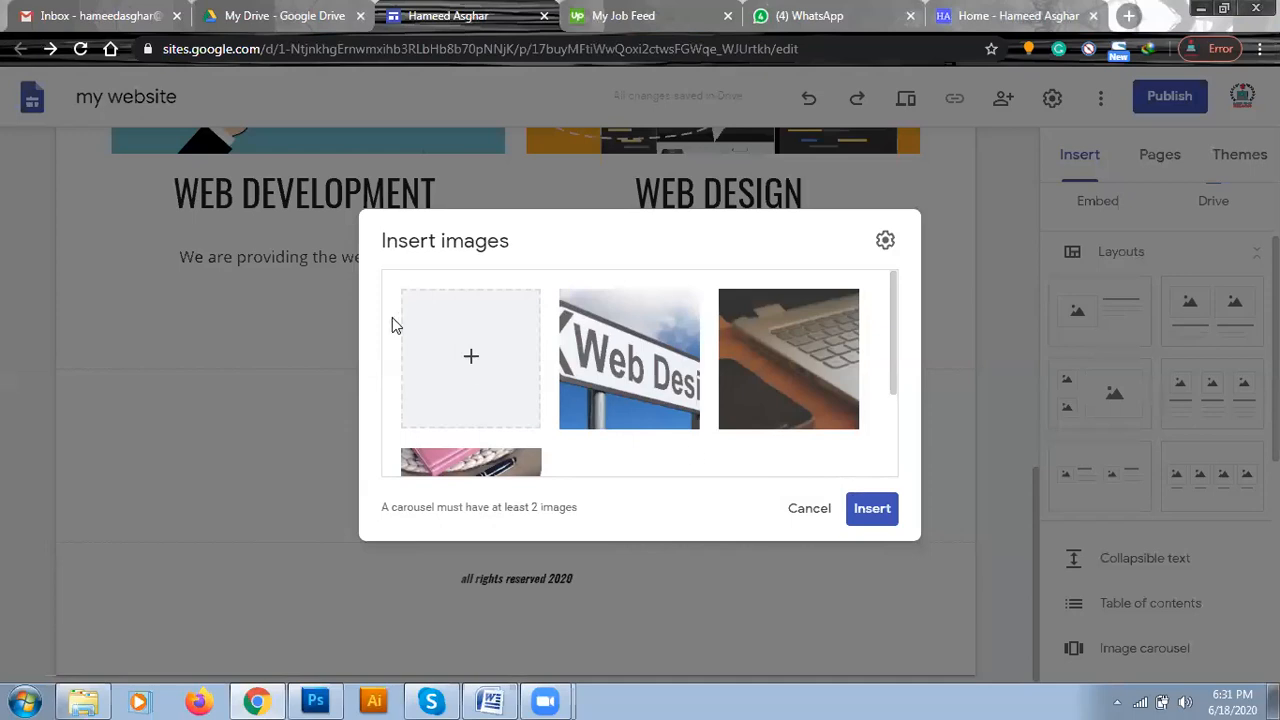
# Add the globe with a computer mouse from a Google image search for "web", and insert the carousel on the page.
pyautogui.click(471, 357)
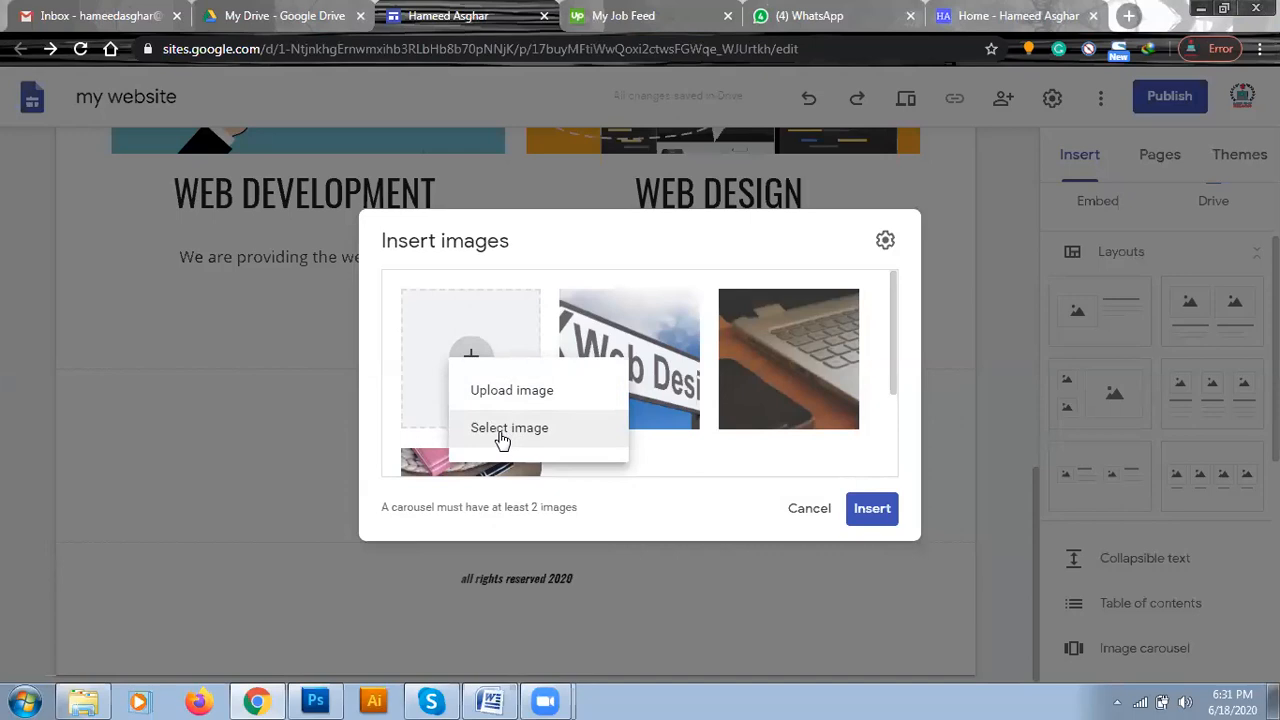
pyautogui.click(502, 438)
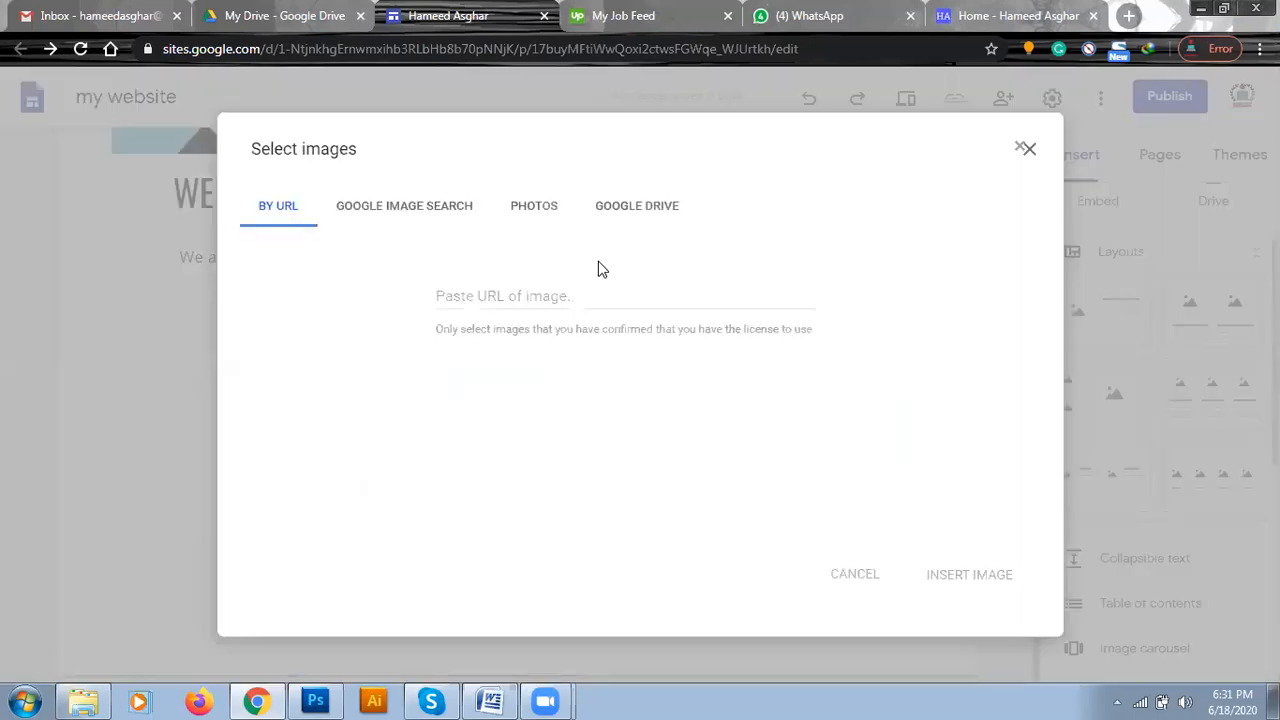
pyautogui.click(437, 209)
pyautogui.click(531, 155)
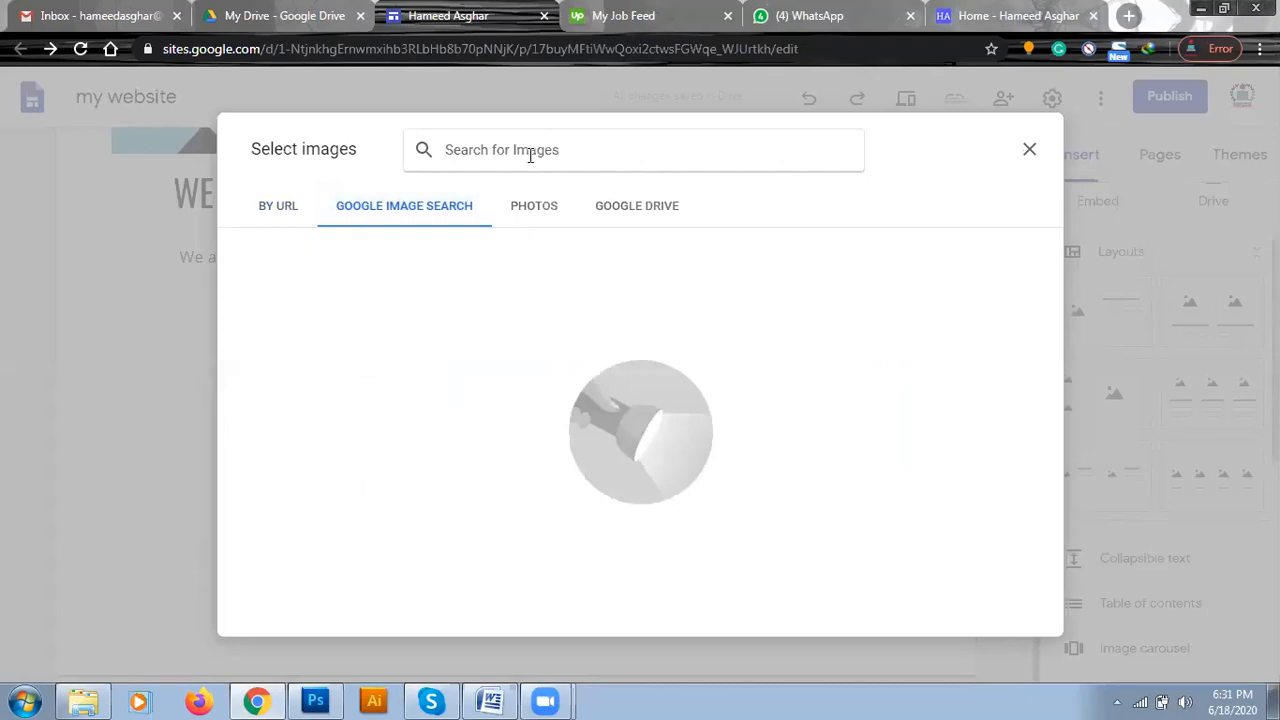
pyautogui.write('web')
pyautogui.press('Return')
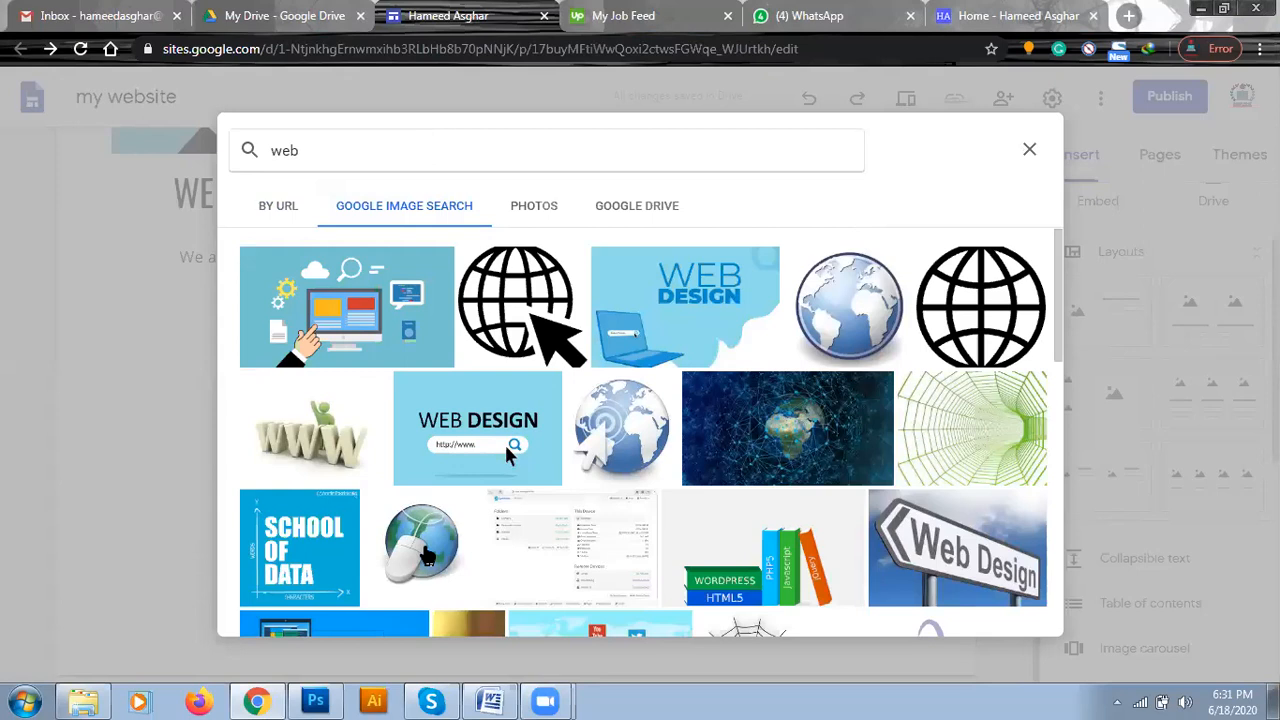
pyautogui.click(424, 550)
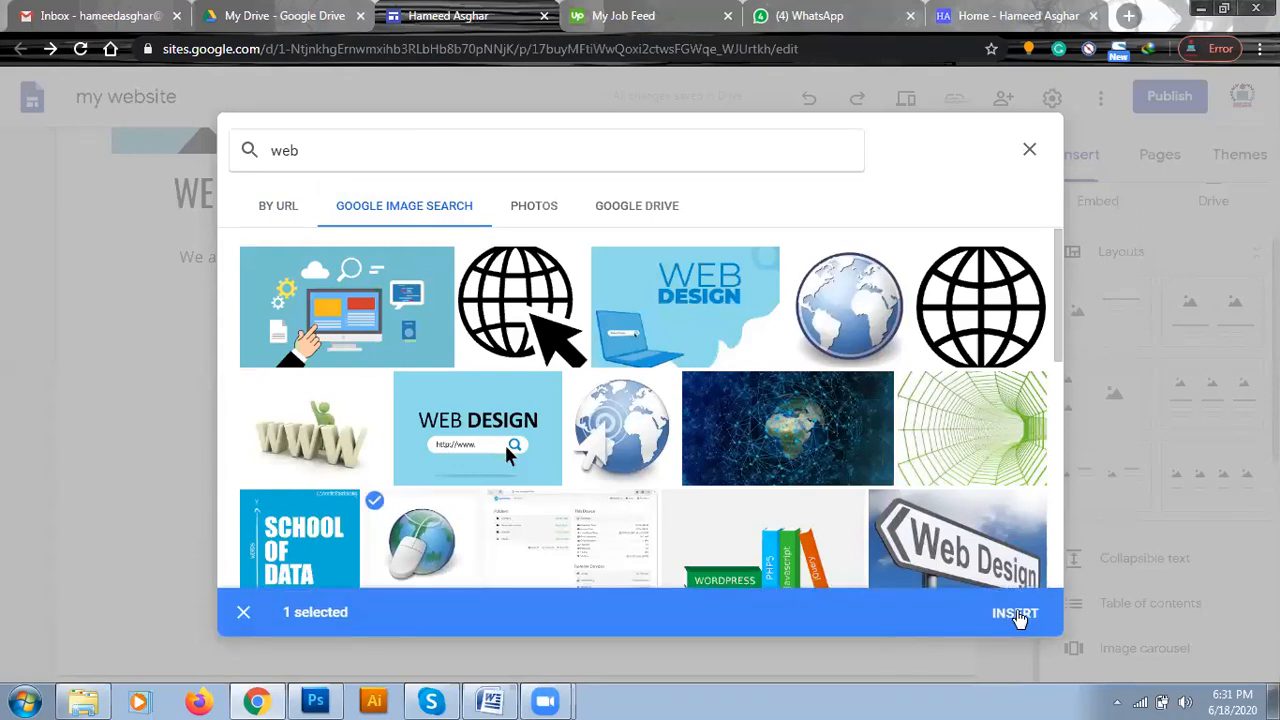
pyautogui.click(1015, 614)
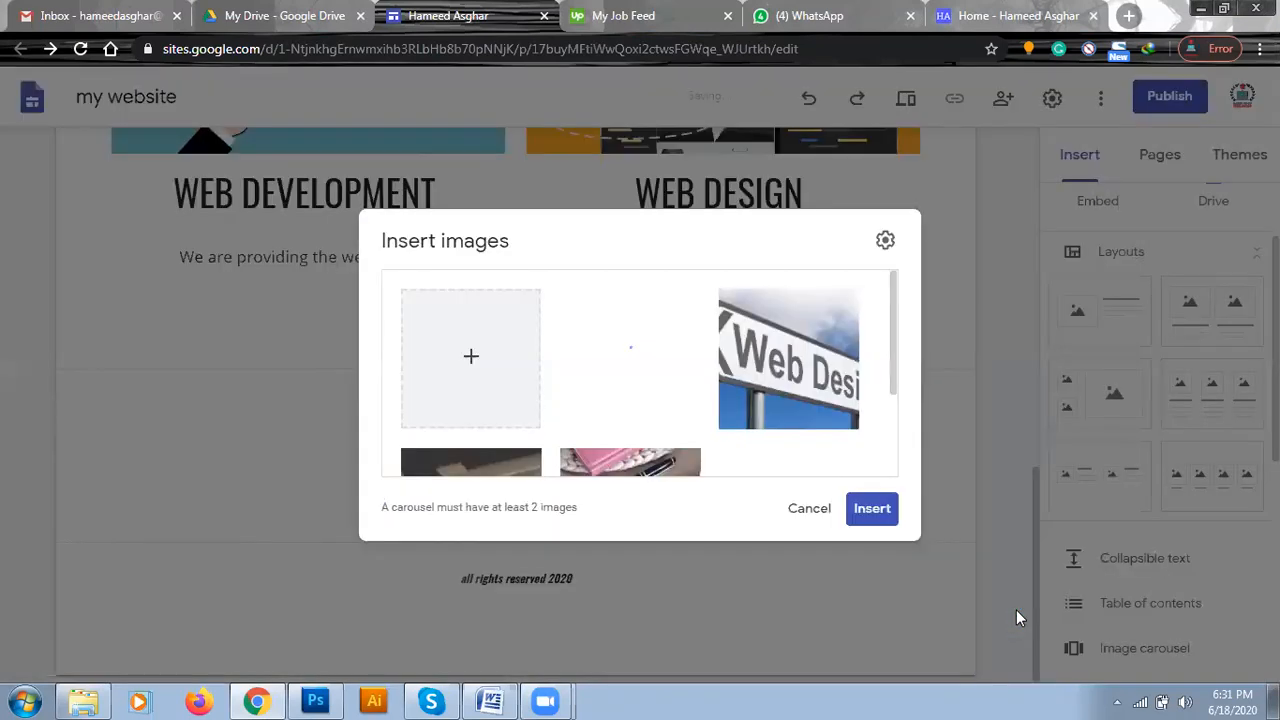
pyautogui.click(872, 510)
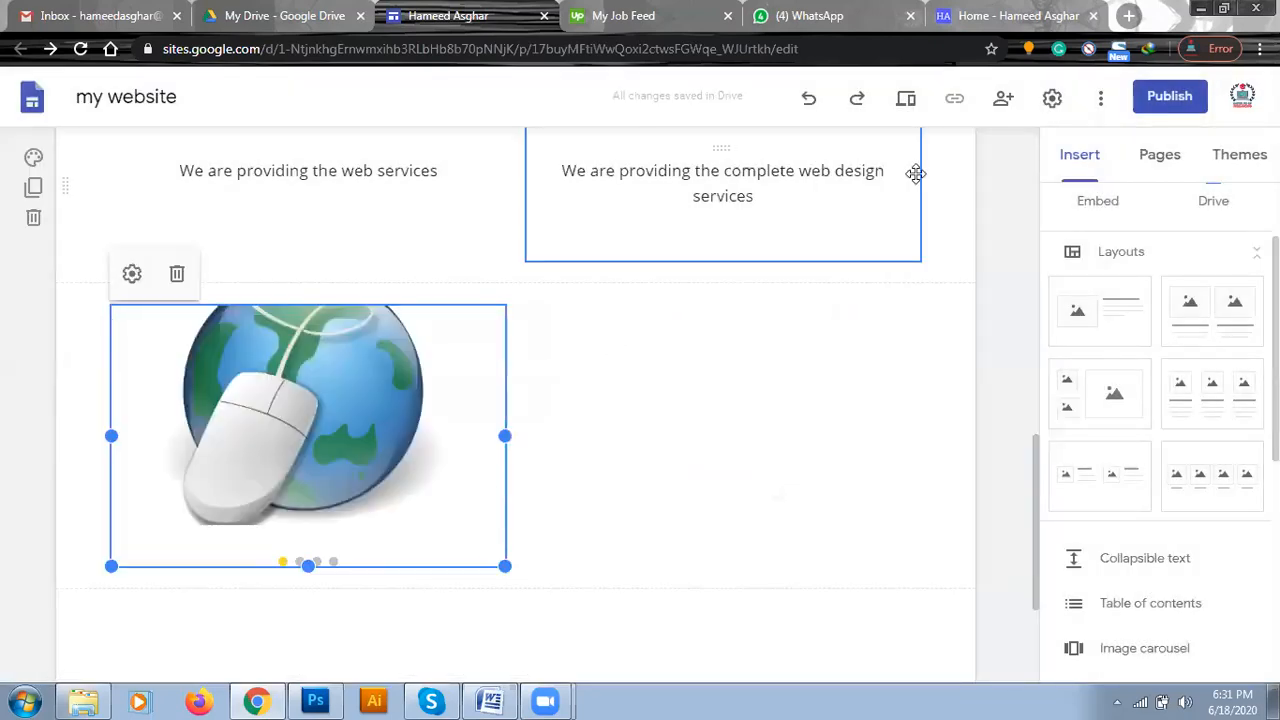
# Preview the site, flip through the carousel images near the page end, and return to editing.
pyautogui.click(907, 100)
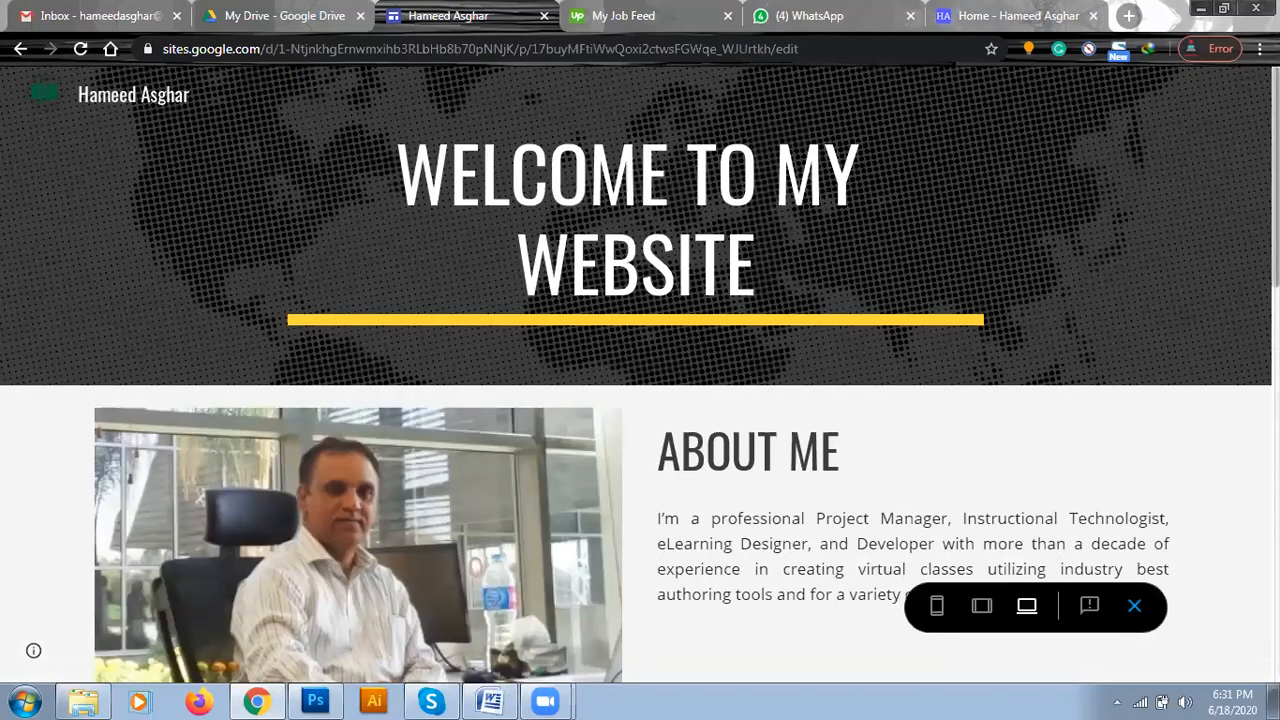
pyautogui.scroll(-15, 640, 374)
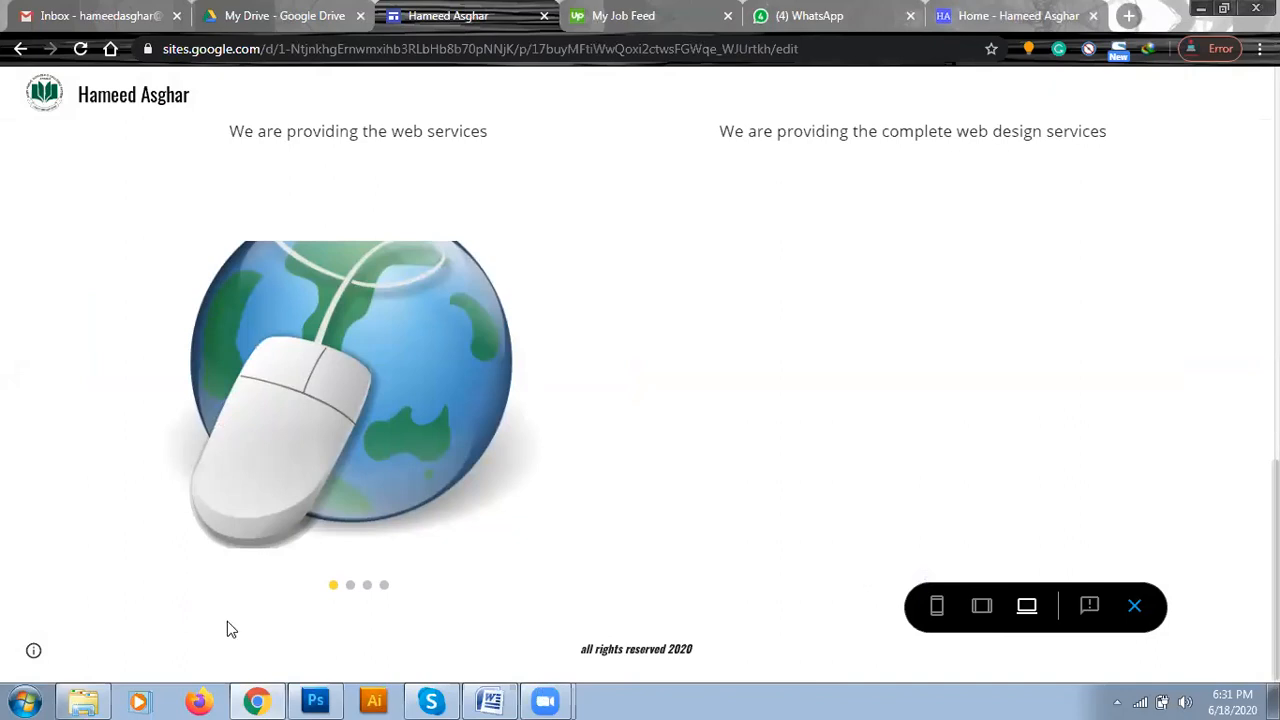
pyautogui.moveTo(352, 590)
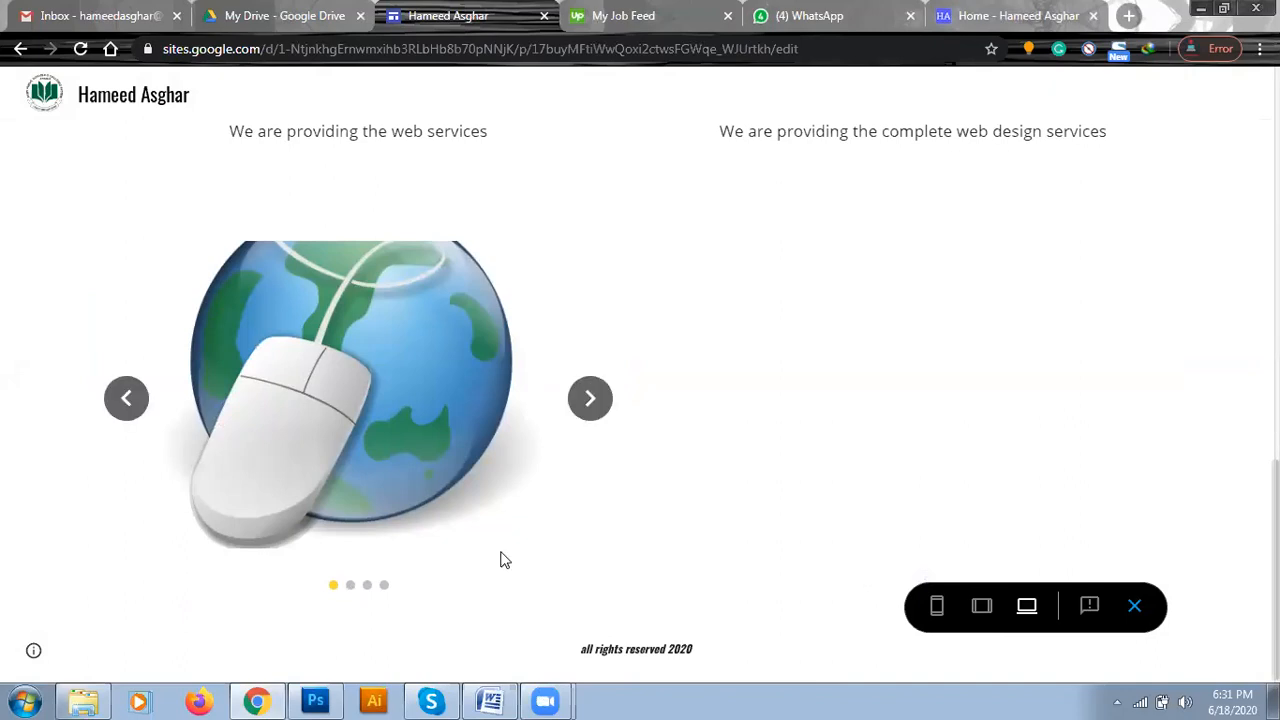
pyautogui.click(600, 408)
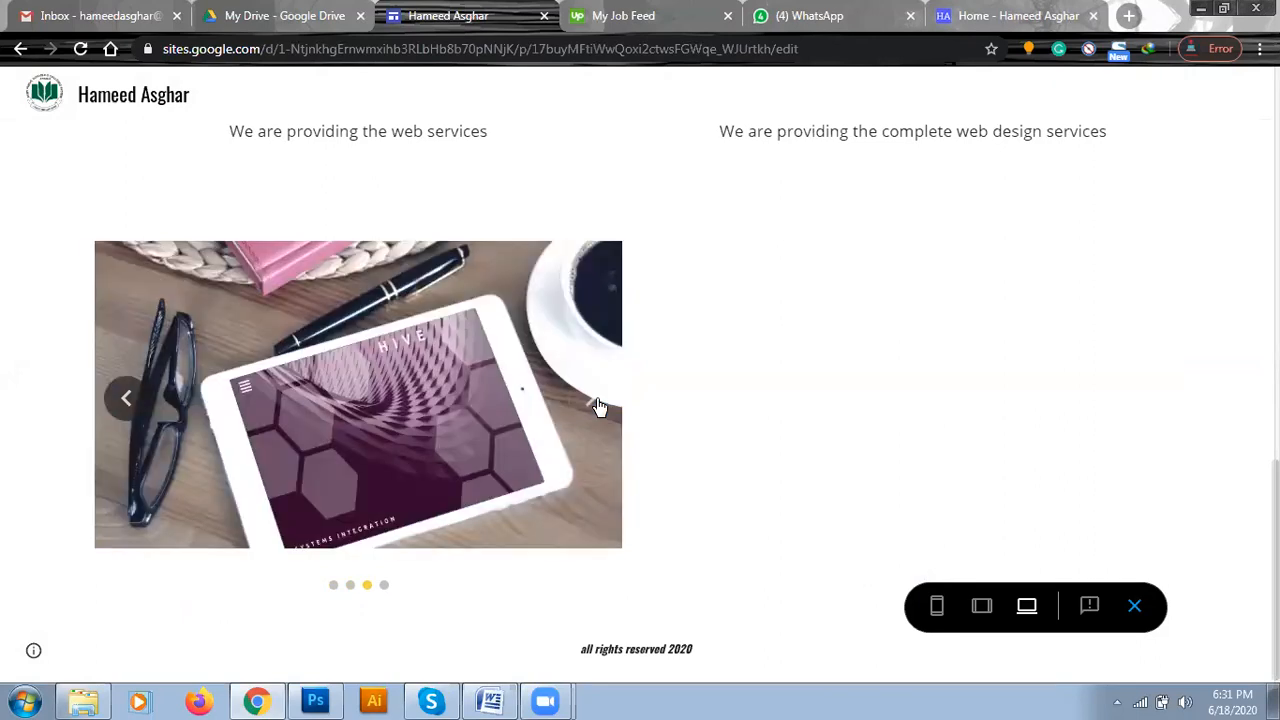
pyautogui.click(600, 408)
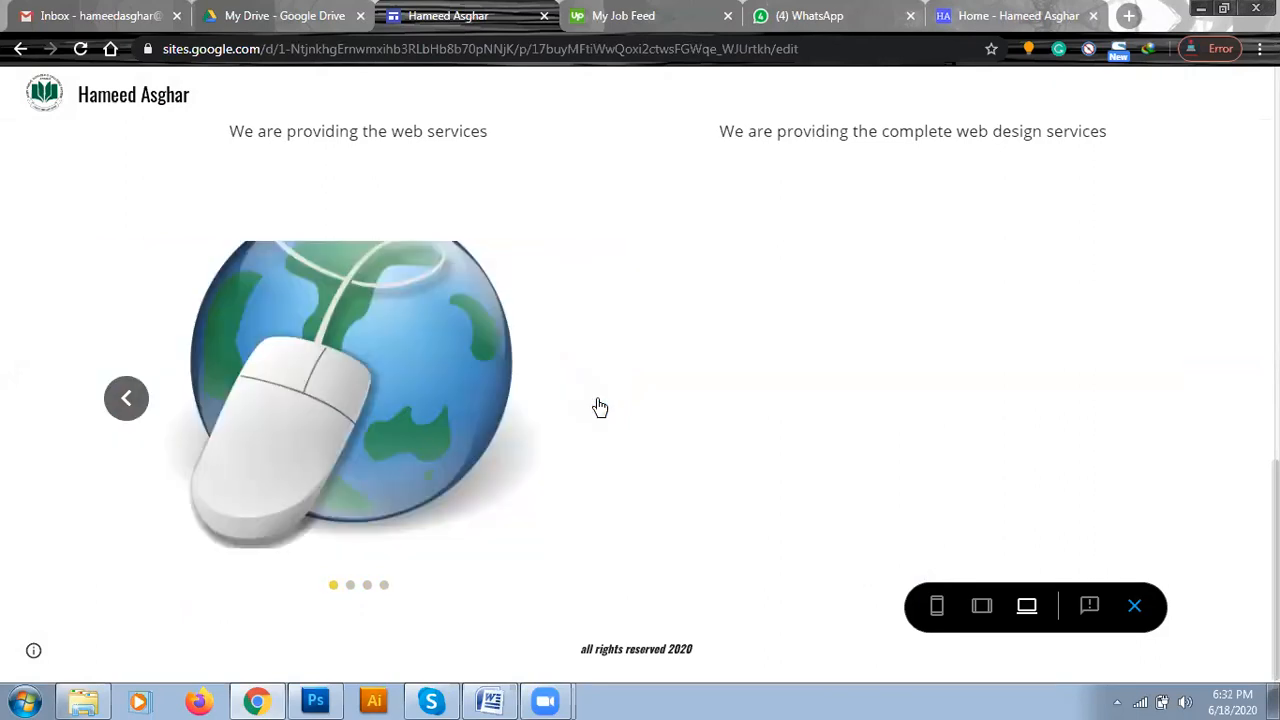
pyautogui.click(600, 408)
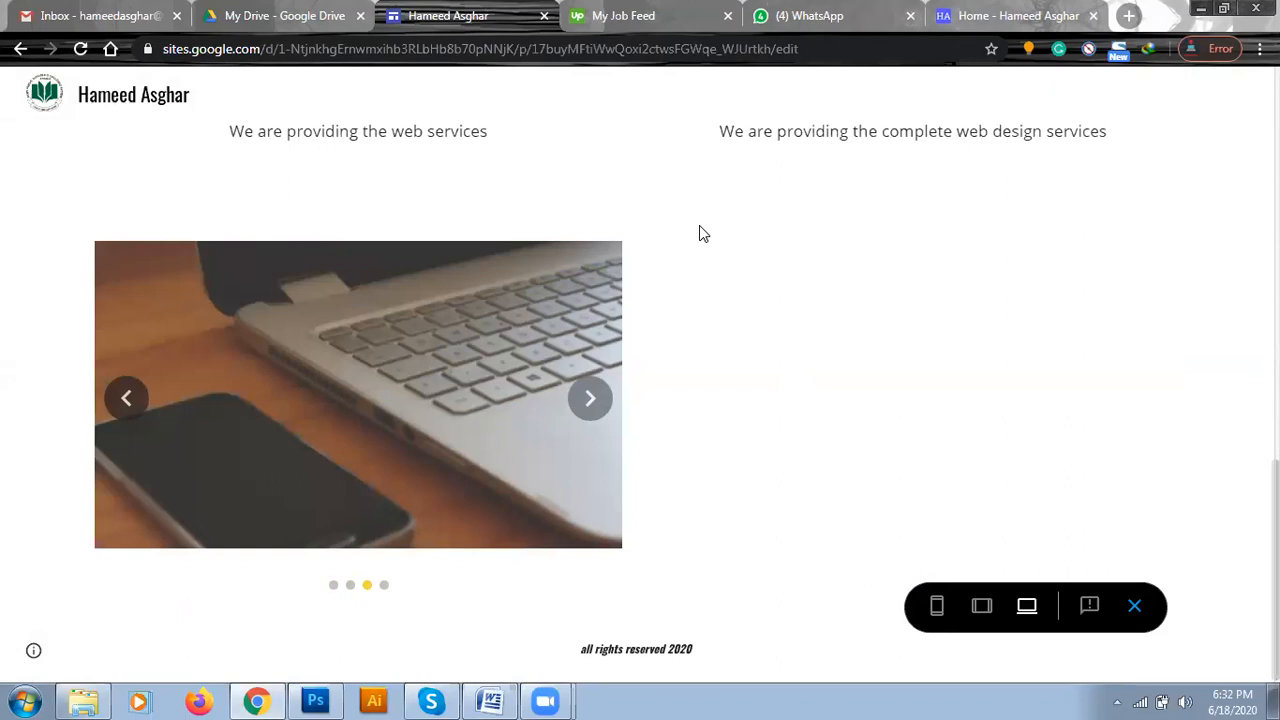
pyautogui.click(1136, 607)
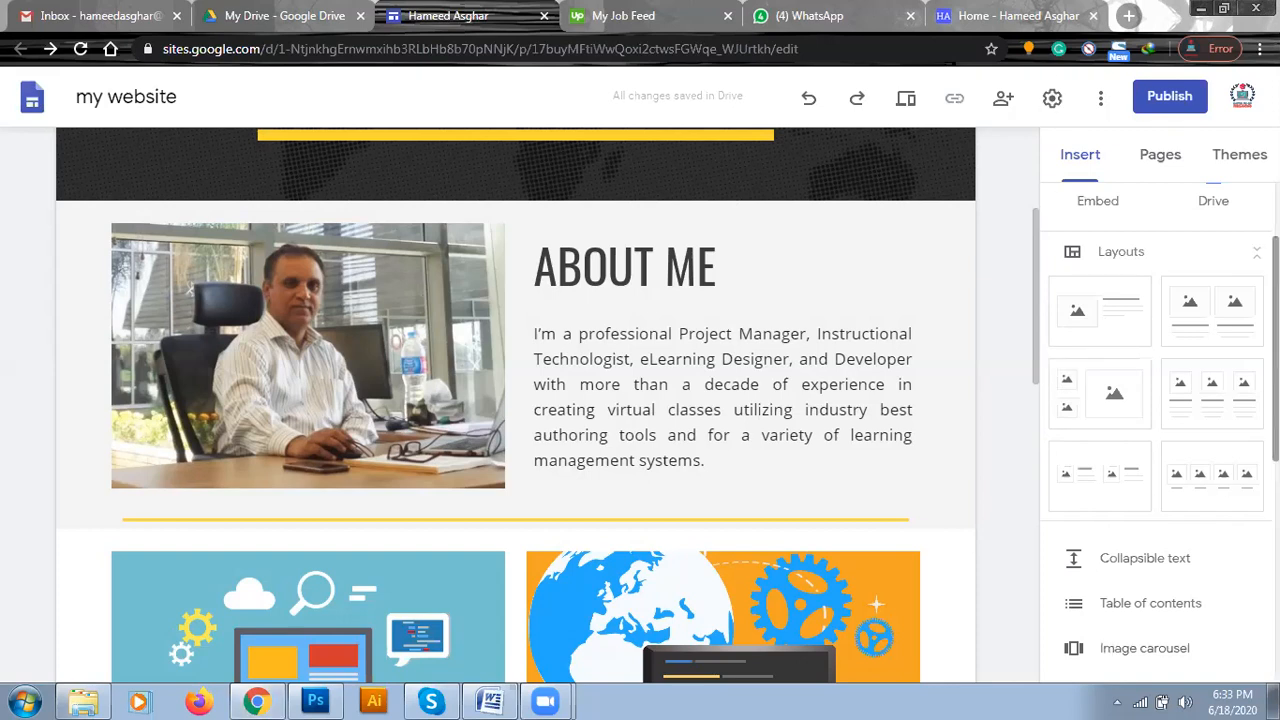
pyautogui.scroll(-4, 1160, 430)
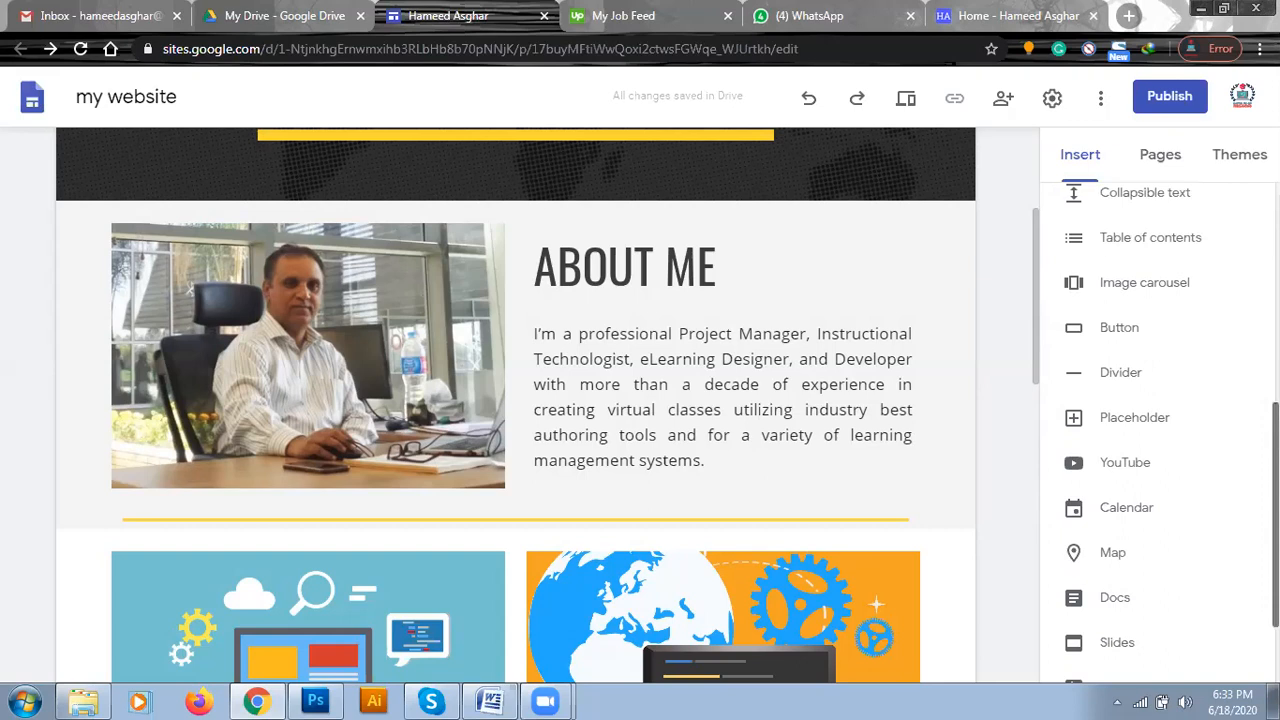
pyautogui.scroll(1, 1160, 430)
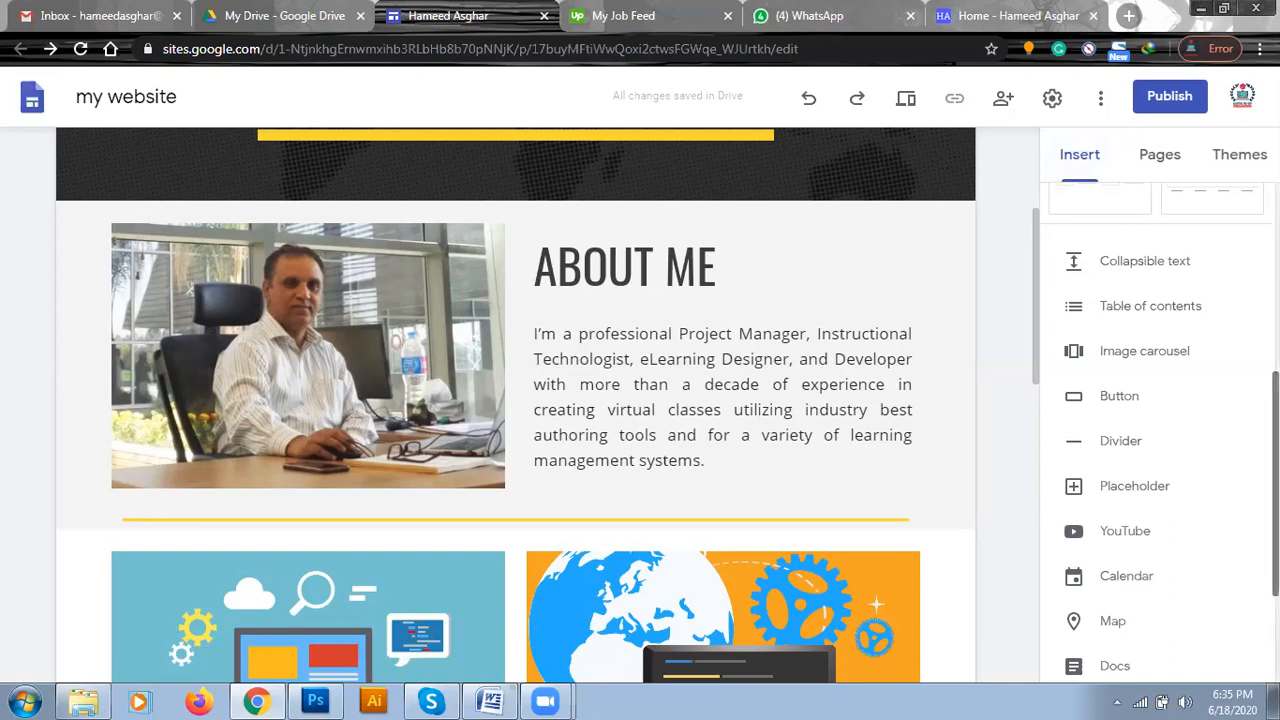
pyautogui.scroll(5, 1160, 430)
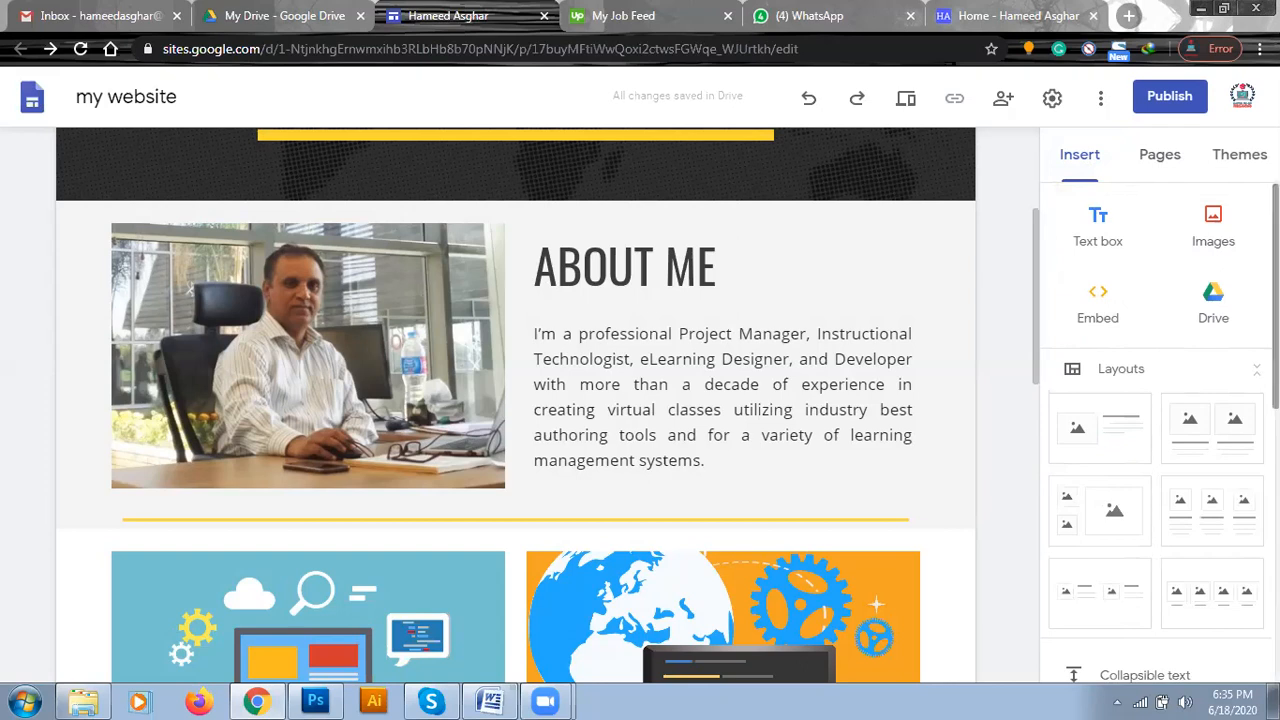
pyautogui.scroll(-3, 1160, 430)
pyautogui.scroll(-2, 1160, 430)
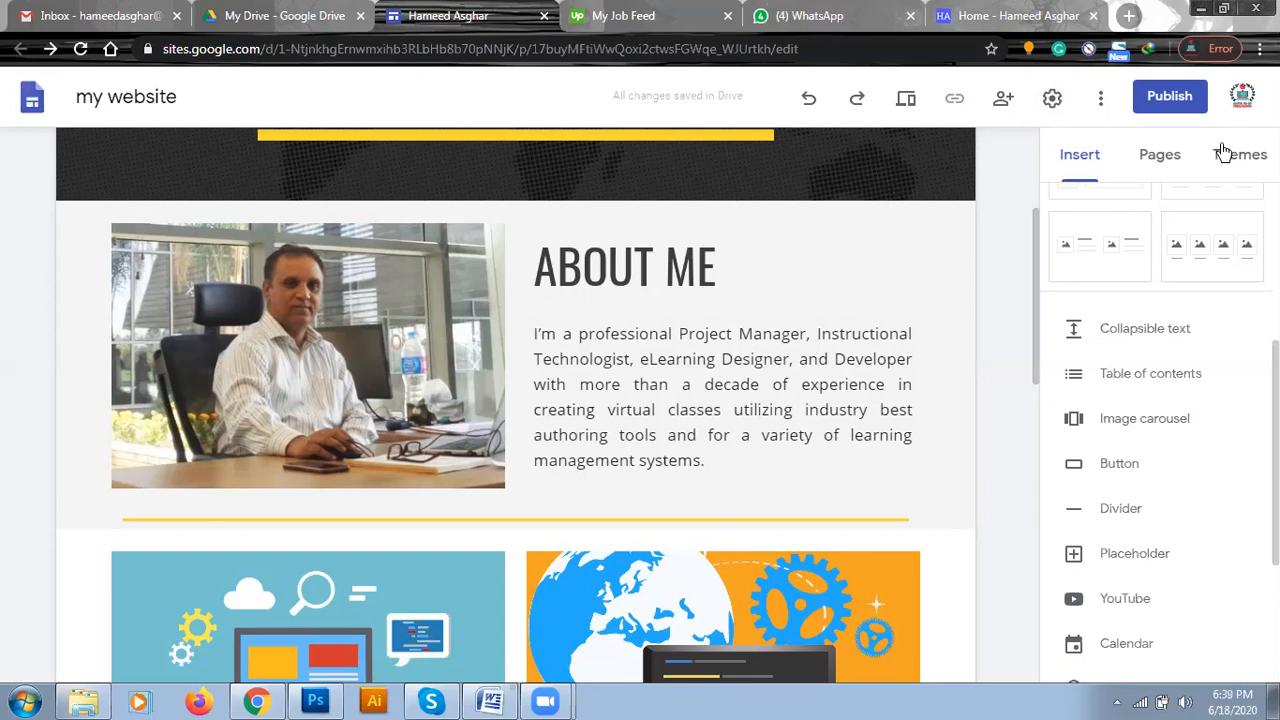
pyautogui.moveTo(1036, 310); pyautogui.dragTo(1044, 143)
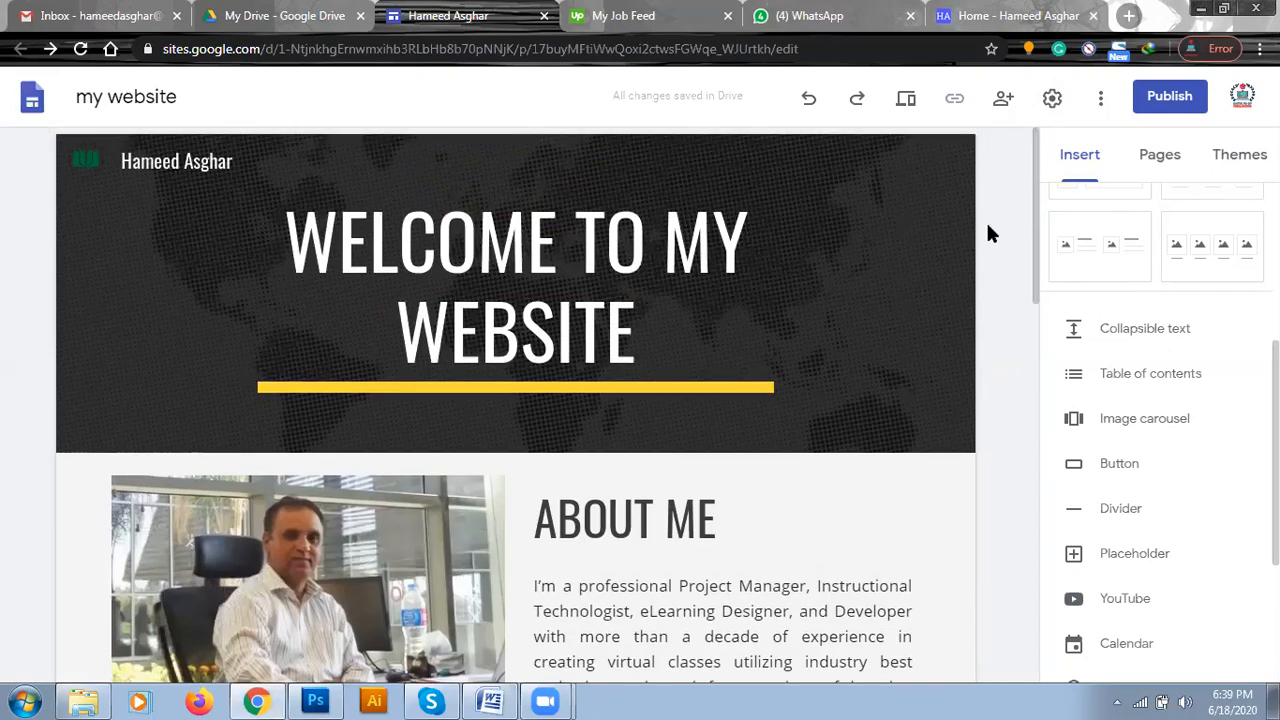